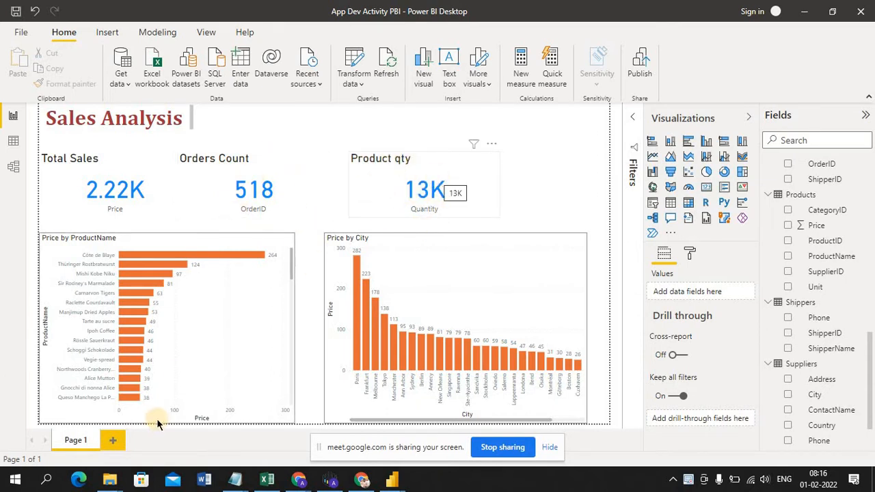
Step: Rename report page Page 1 as "summary sales 1"
left_click(81, 444)
left_click(81, 442)
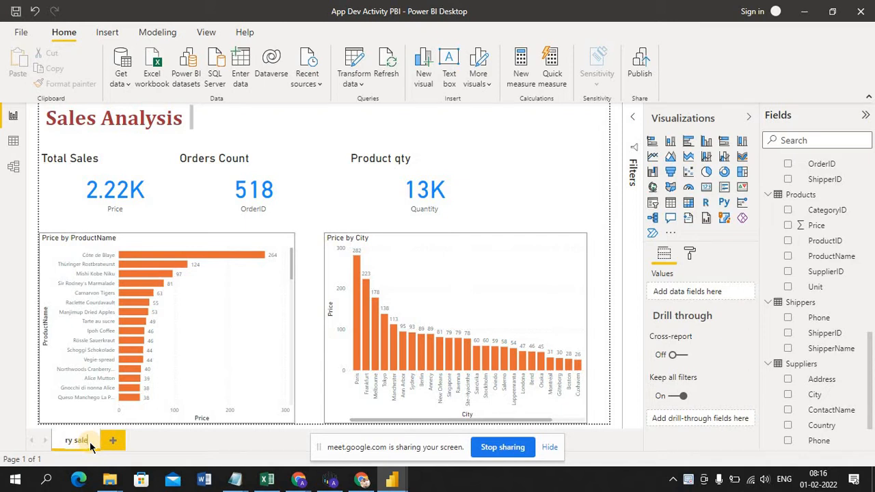
left_click(564, 141)
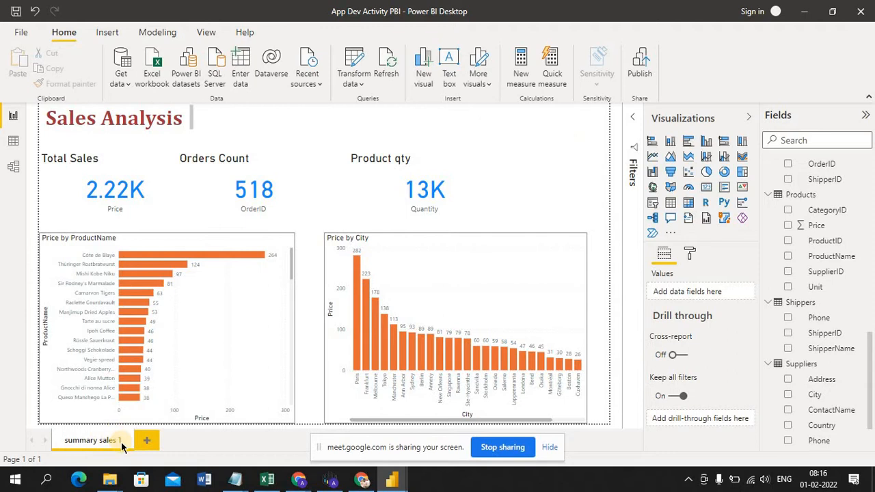
double_click(122, 441)
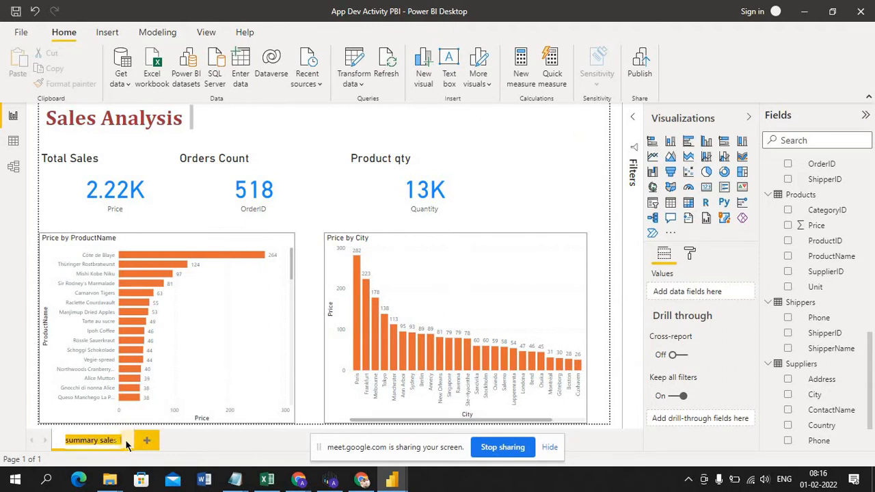
key("Return")
double_click(125, 440)
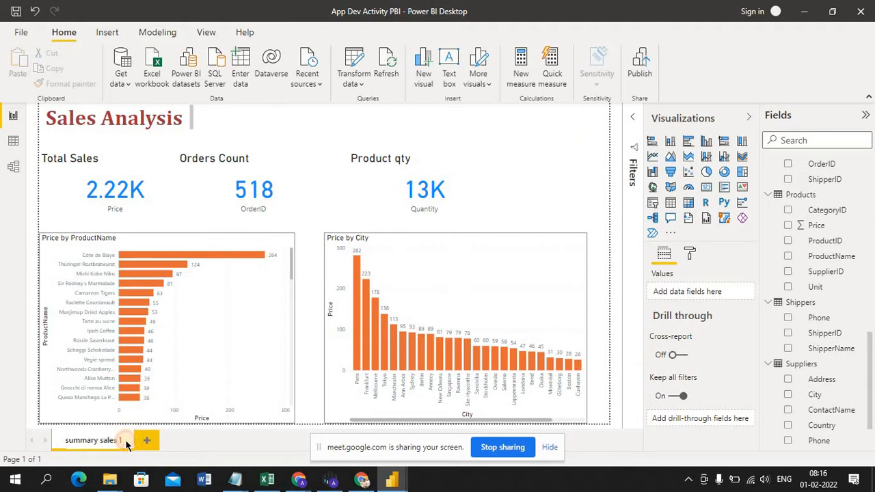
left_click(559, 158)
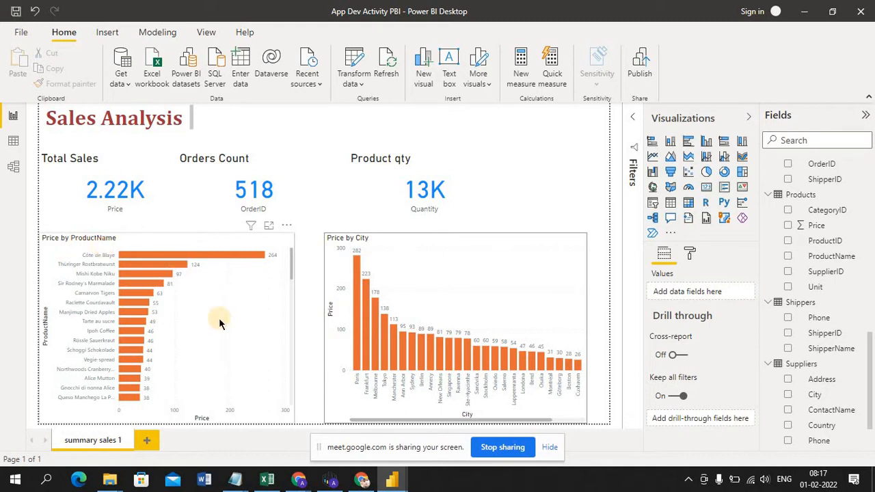
Step: Move the Product qty card closer to the Orders Count card to free space at the end of the card row
mouse_move(220, 258)
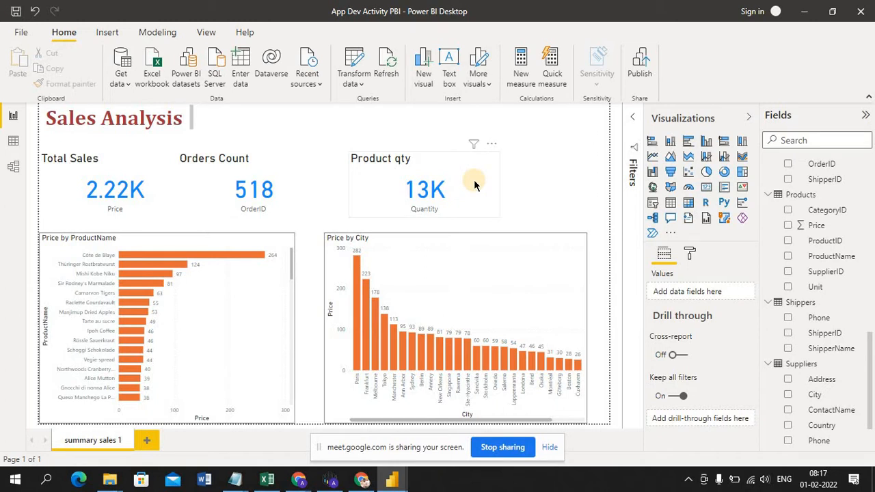
left_click_drag(449, 186, 417, 181)
left_click(495, 190)
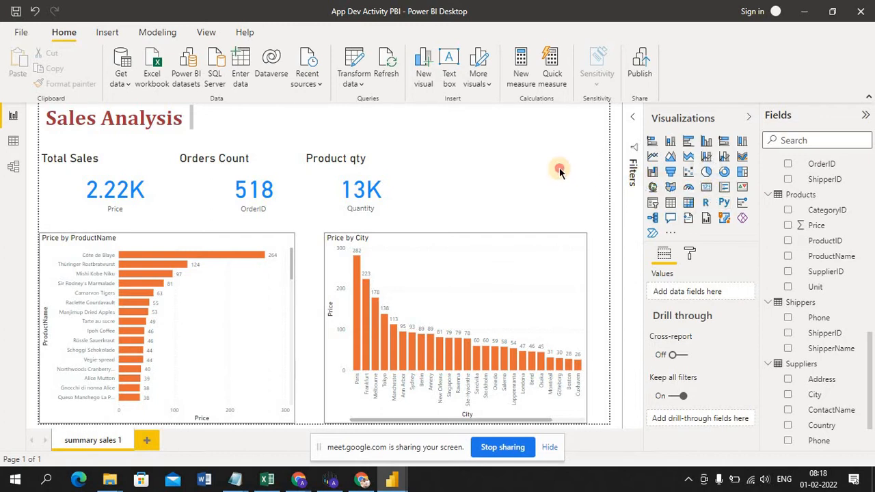
Step: Add a Card visual beside the Product qty card and fill it with the OrderID field from the Orders table
left_click(707, 190)
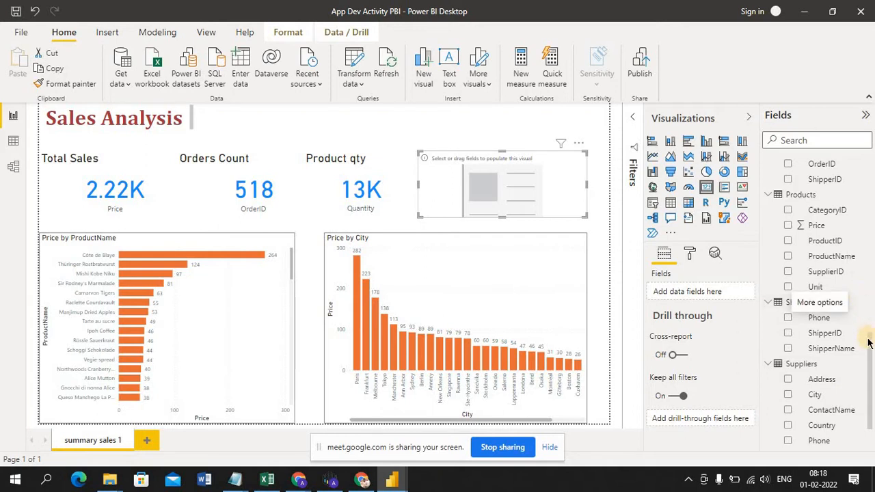
left_click_drag(870, 326, 872, 282)
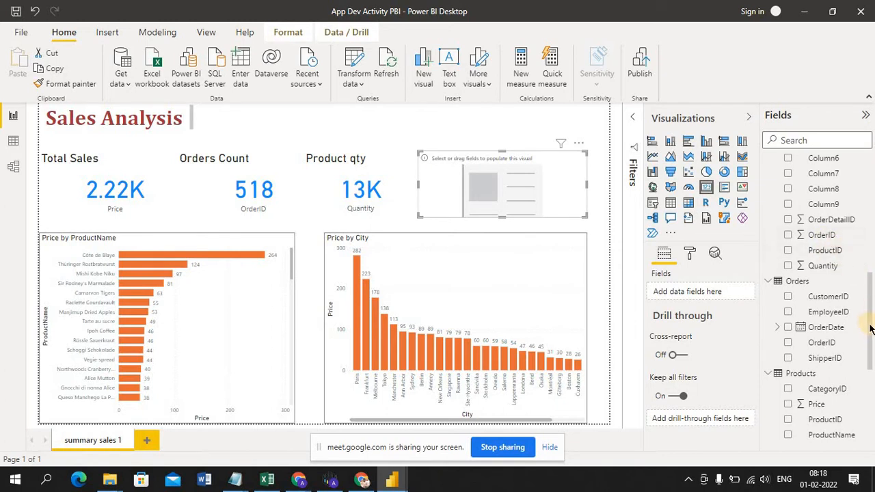
left_click_drag(870, 332, 870, 261)
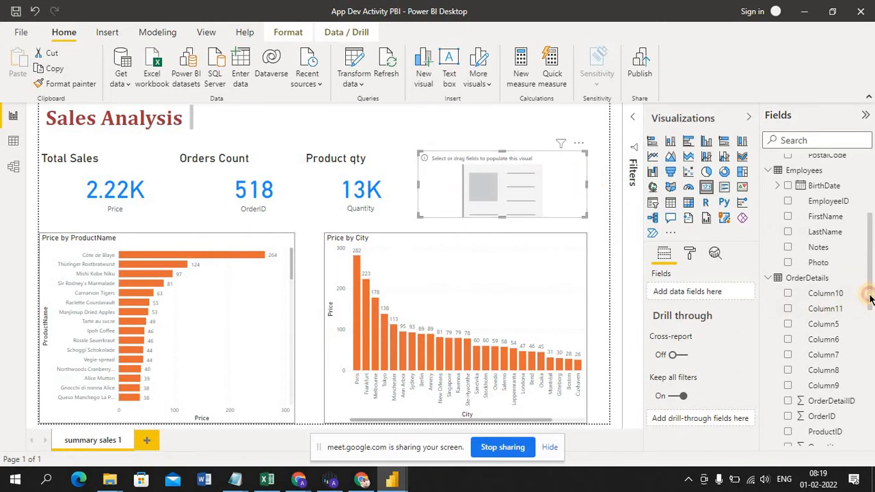
left_click_drag(869, 298, 869, 335)
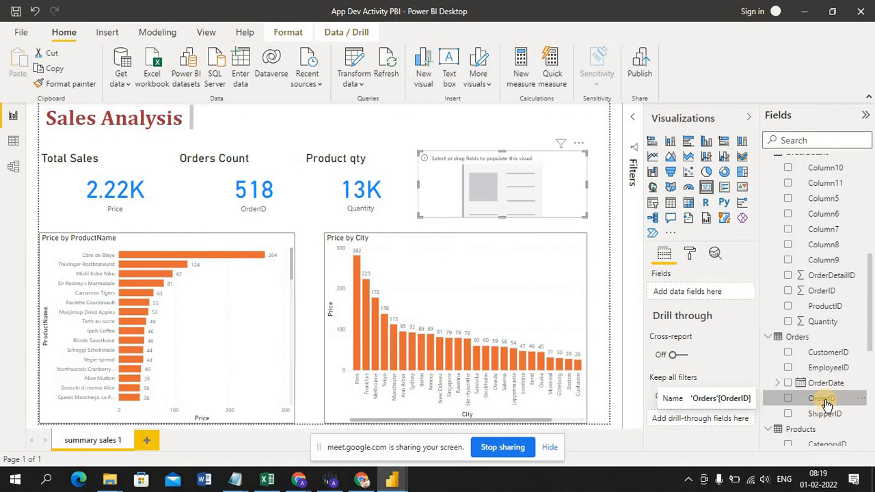
left_click(824, 400)
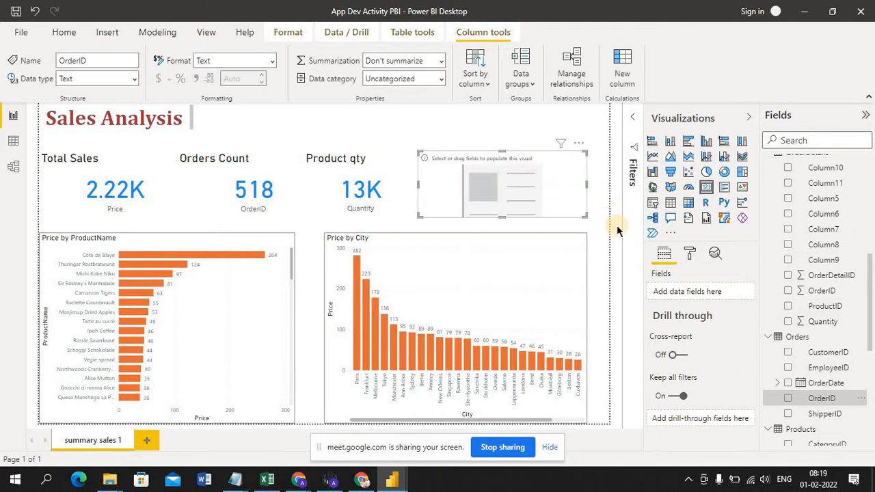
left_click(789, 400)
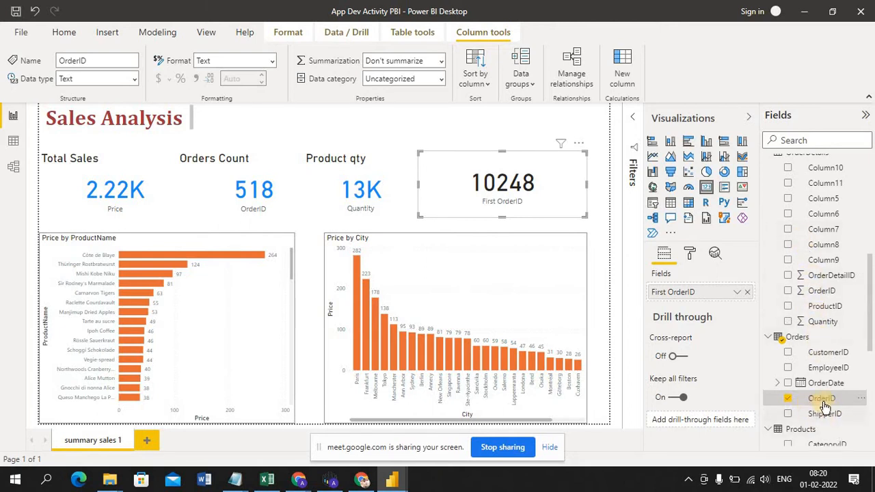
left_click_drag(820, 404, 534, 196)
left_click_drag(824, 401, 545, 190)
Step: Set the OrderID field of the new card to summarize by Count (Distinct)
left_click(738, 294)
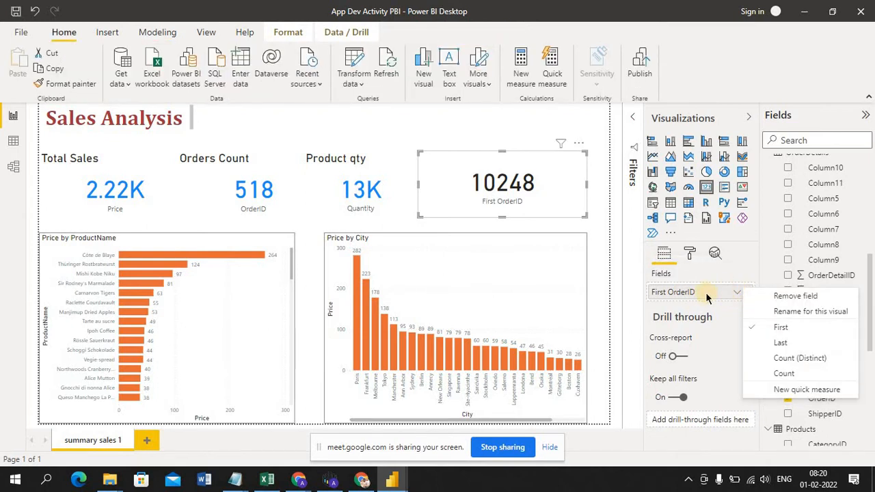
left_click(706, 296)
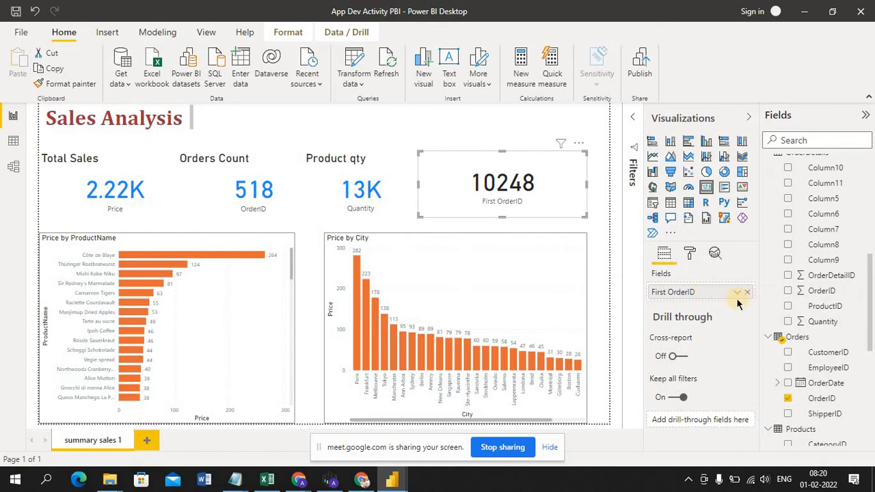
left_click(739, 296)
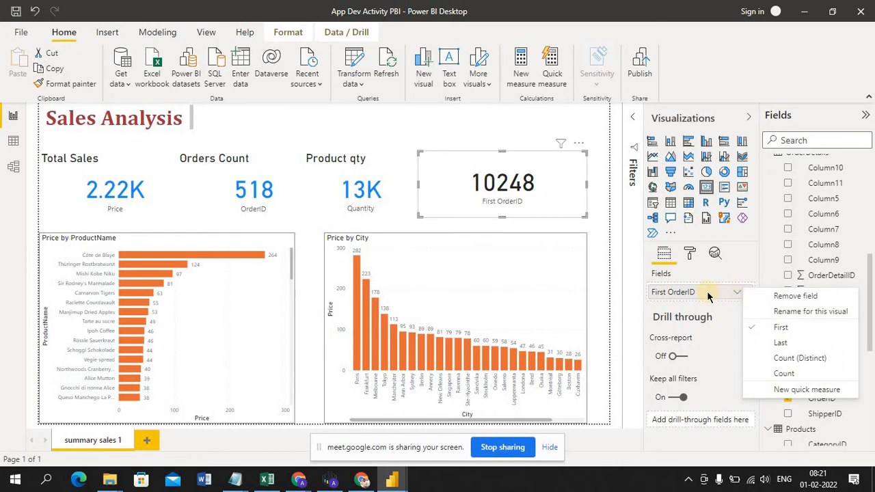
left_click(801, 360)
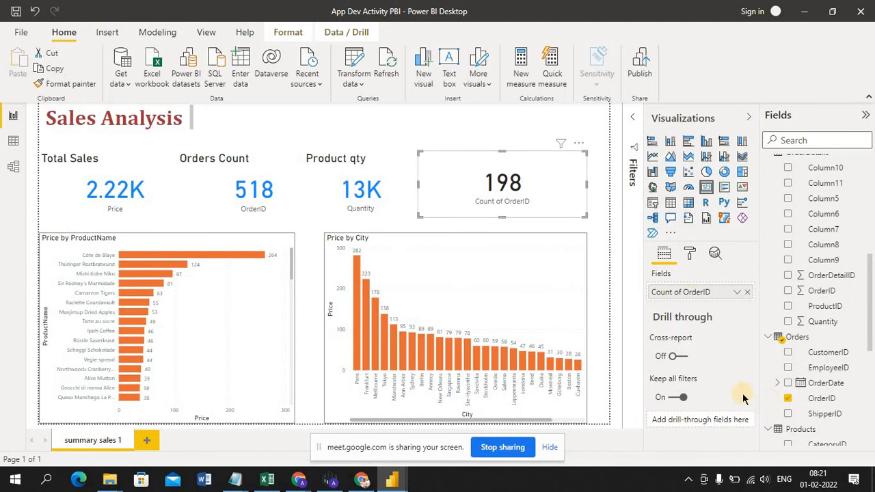
Step: Try to rename the new card's OrderID count field to "Count of Orders"
double_click(714, 291)
left_click(714, 292)
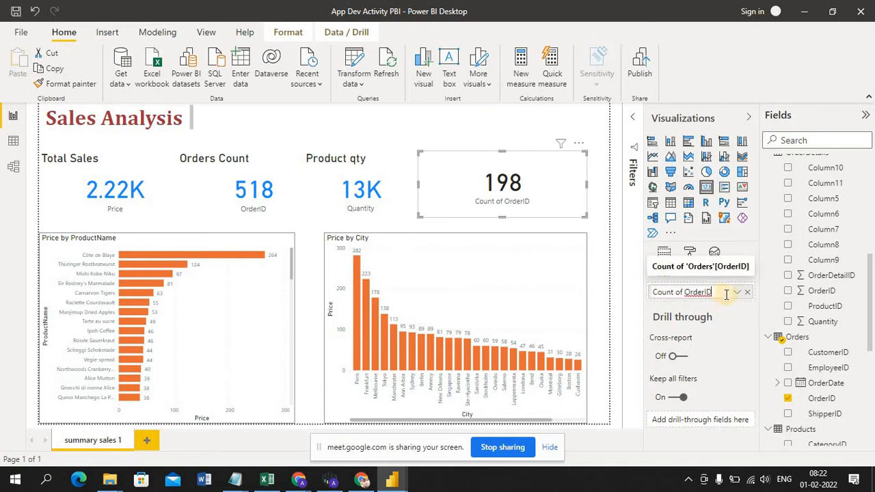
left_click(736, 294)
left_click(734, 293)
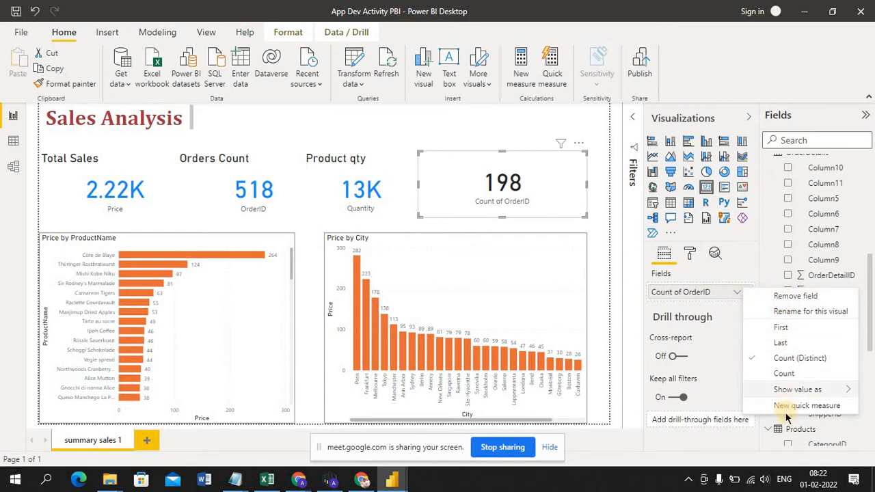
left_click(697, 292)
double_click(711, 293)
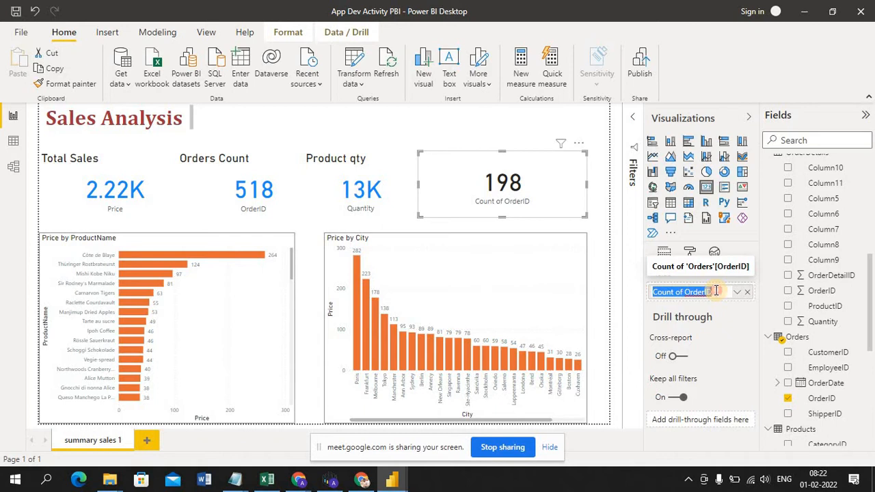
left_click(716, 292)
type("Count")
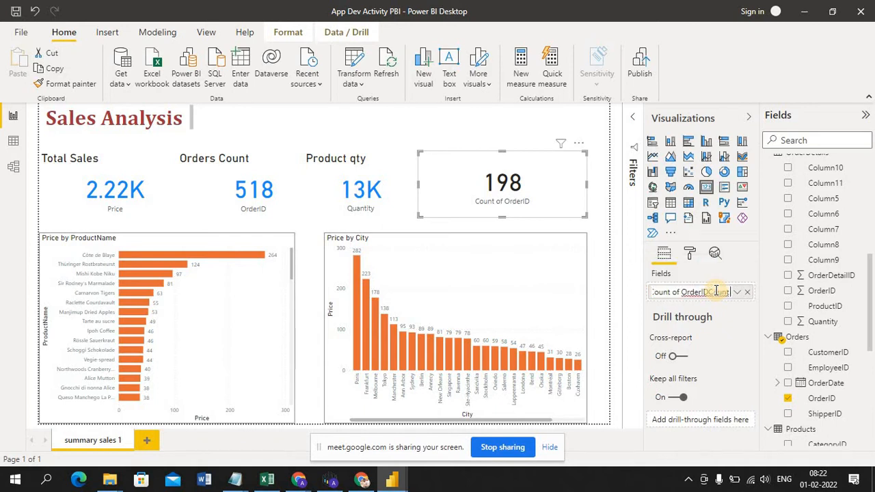
key("BackSpace")
key("BackSpace")
key("BackSpace")
key("BackSpace")
key("BackSpace")
key("BackSpace")
key("BackSpace")
key("BackSpace")
key("BackSpace")
key("BackSpace")
key("BackSpace")
key("BackSpace")
key("BackSpace")
key("BackSpace")
key("BackSpace")
key("BackSpace")
key("BackSpace")
key("BackSpace")
key("BackSpace")
key("BackSpace")
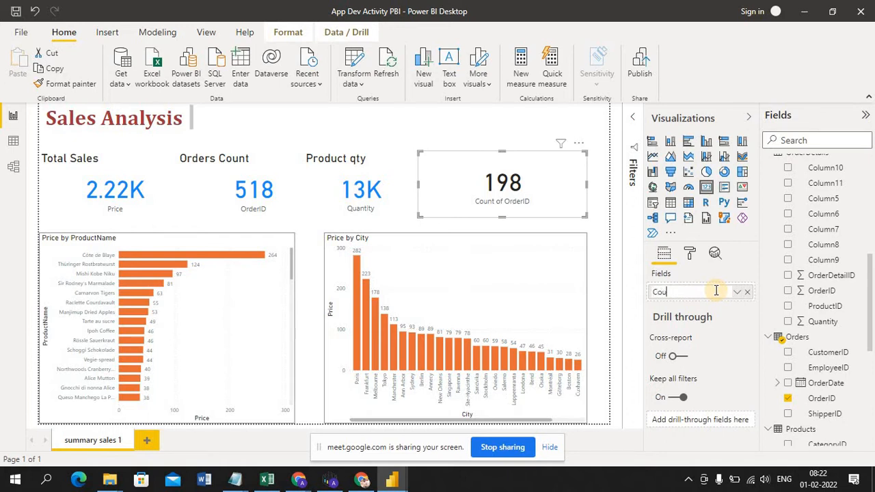
type("Count of Orders")
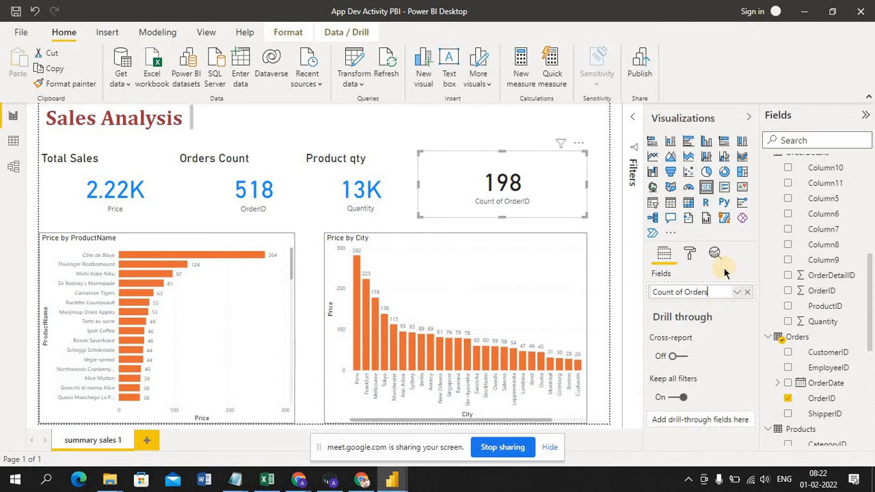
left_click(592, 276)
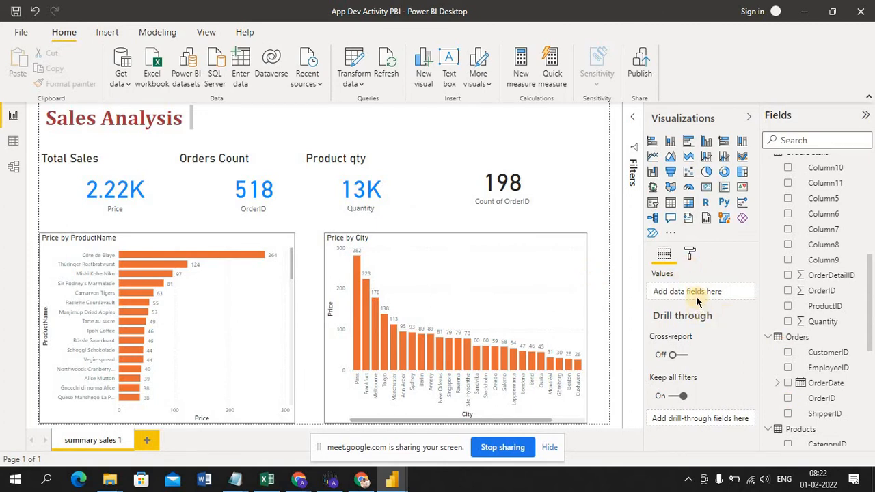
Step: Open the General format settings of the OrderID count card and shift the card slightly further away from the Product qty card
left_click(543, 188)
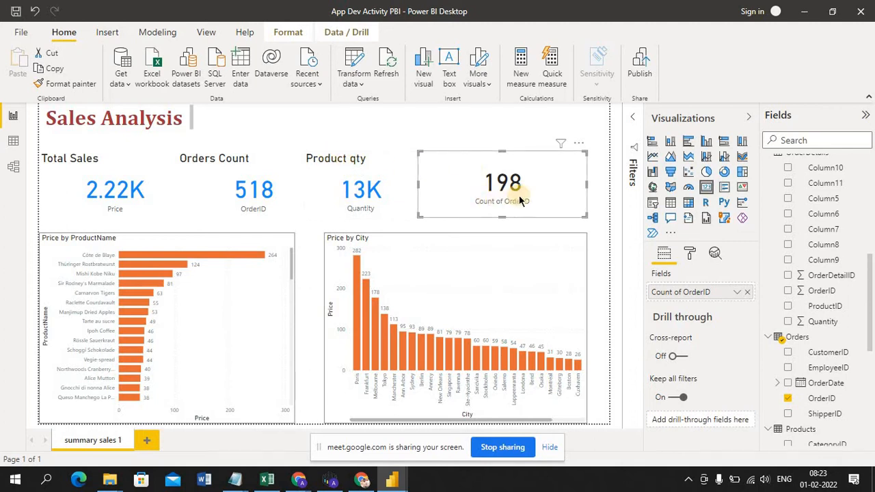
left_click(688, 253)
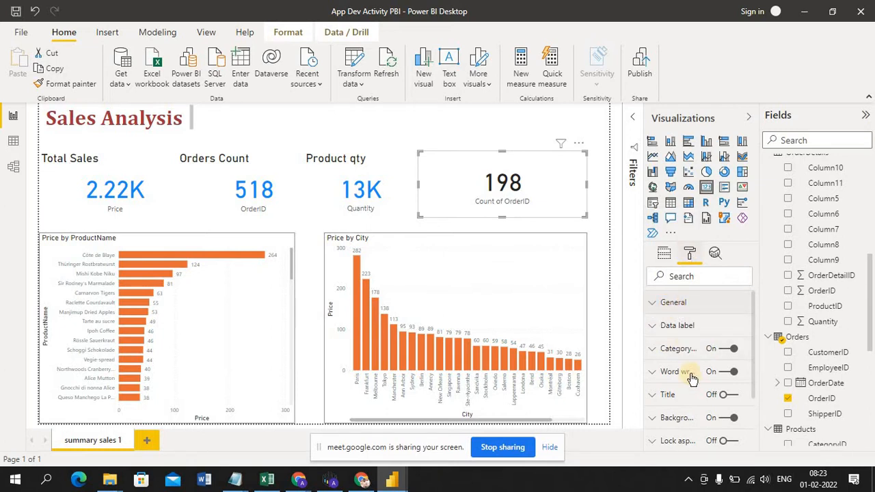
left_click(652, 304)
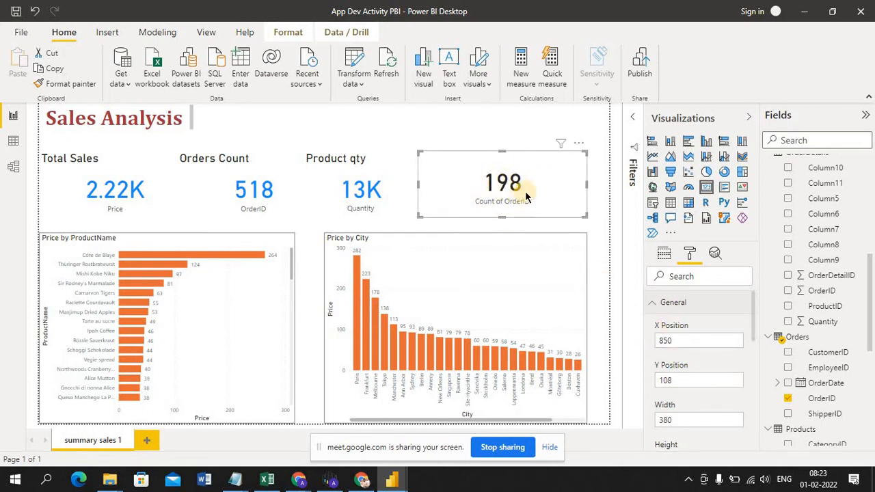
left_click_drag(525, 191, 520, 161)
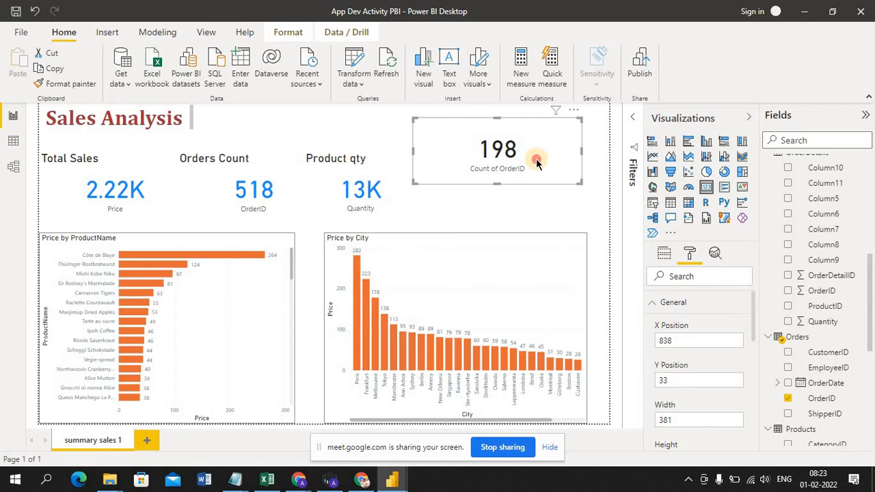
left_click_drag(536, 161, 535, 195)
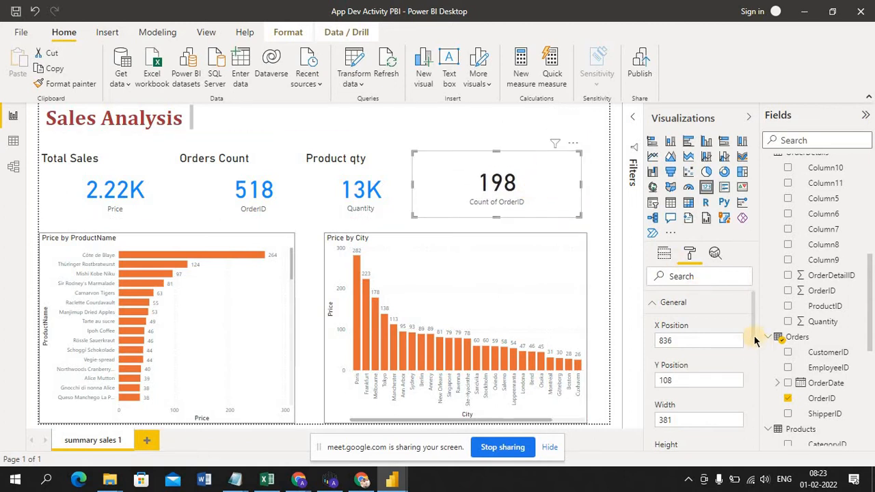
scroll(755, 340, "down", 3)
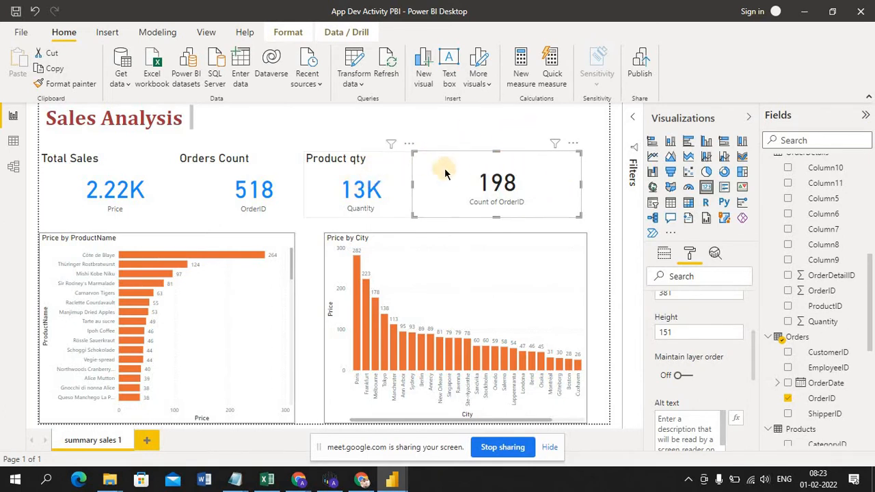
left_click_drag(471, 166, 486, 167)
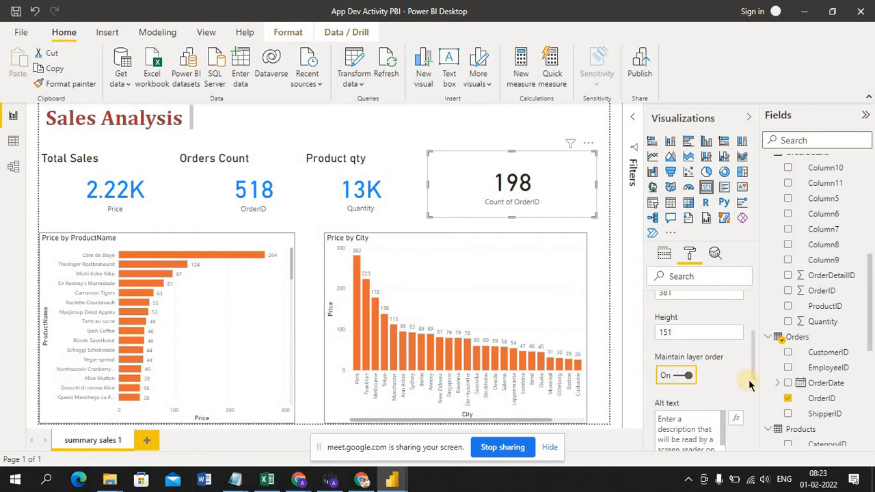
Step: Turn off Maintain layer order for the OrderID count card and bring its Data label settings into view
left_click_drag(754, 375, 757, 394)
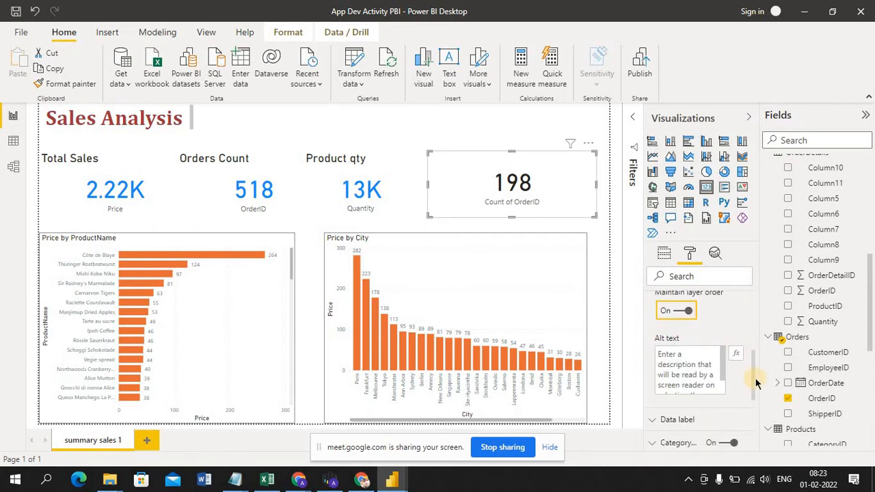
scroll(756, 362, "up", 2)
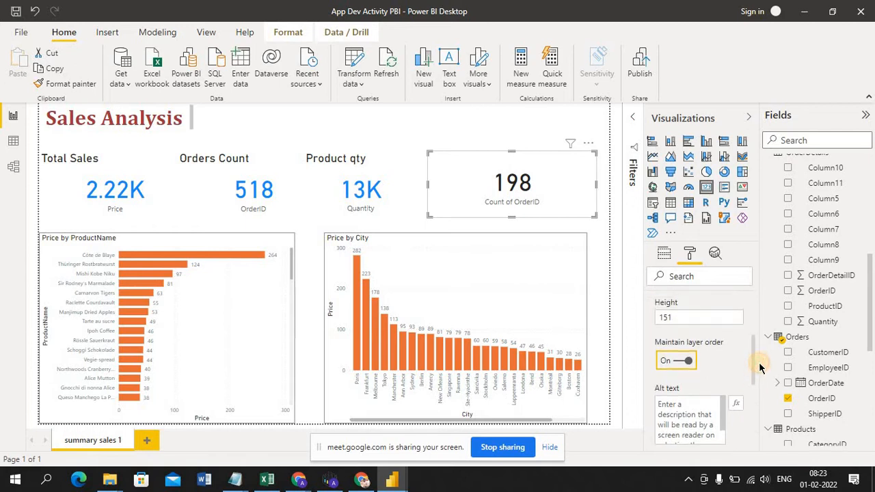
left_click(680, 365)
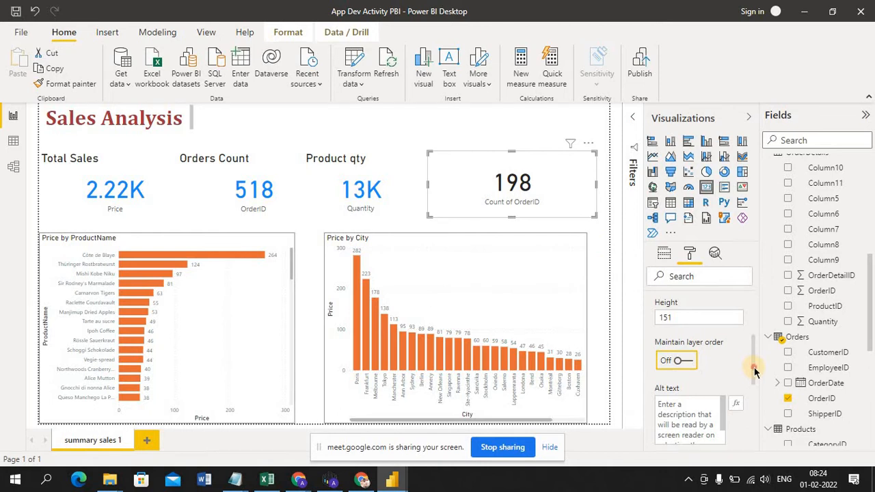
scroll(755, 369, "down", 4)
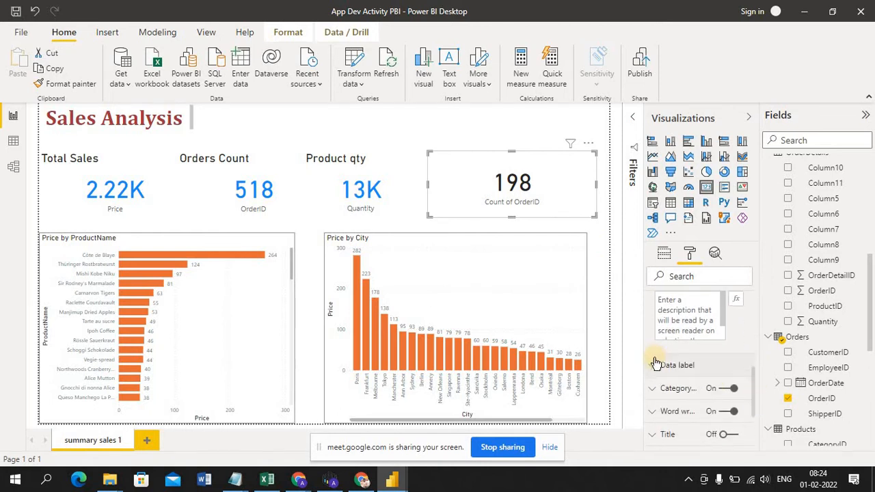
Step: Set the data label color of the OrderID count card to orange
left_click(654, 365)
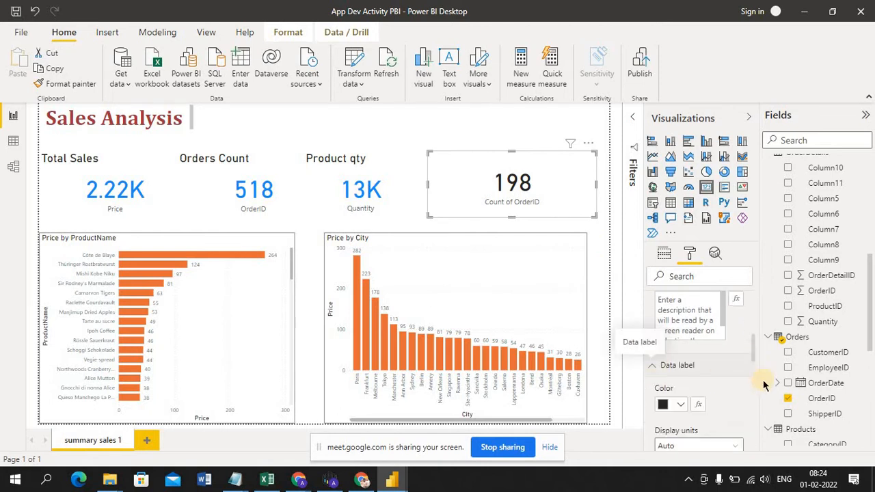
scroll(752, 358, "down", 5)
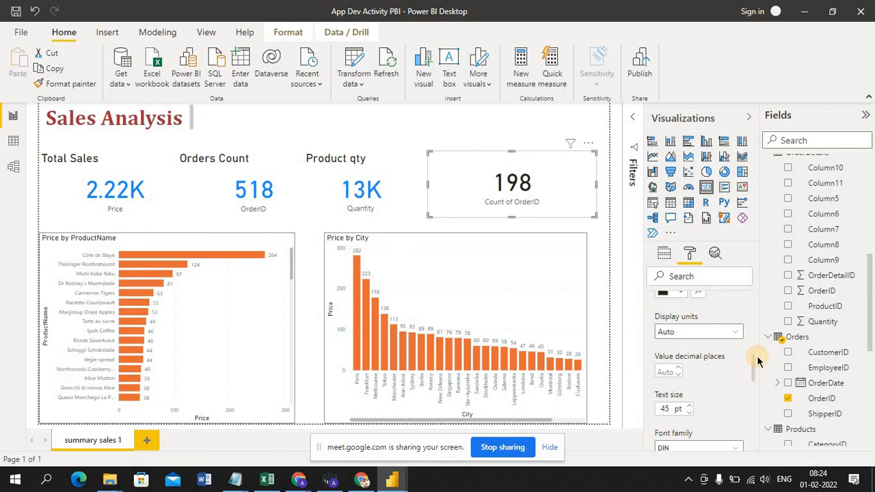
scroll(754, 362, "up", 2)
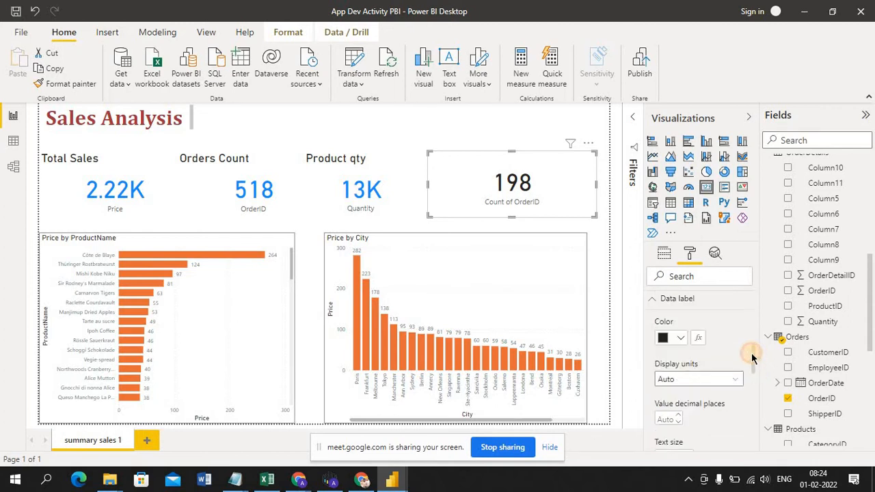
left_click(682, 338)
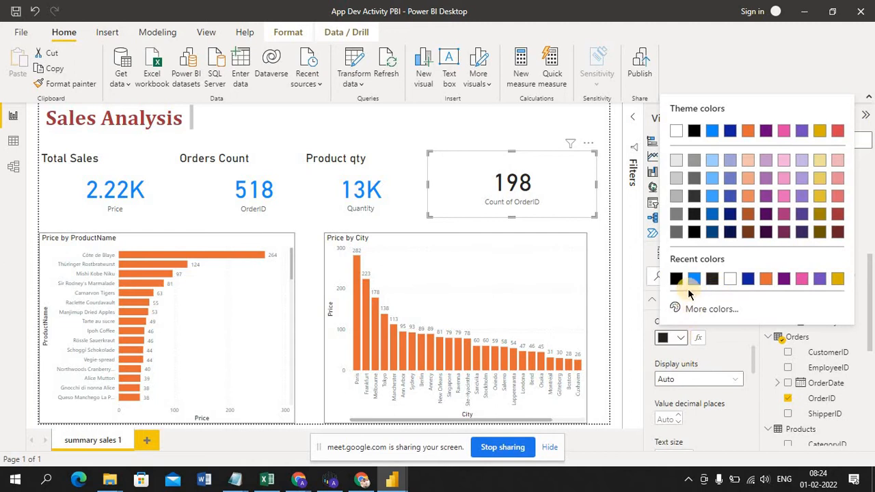
left_click(769, 280)
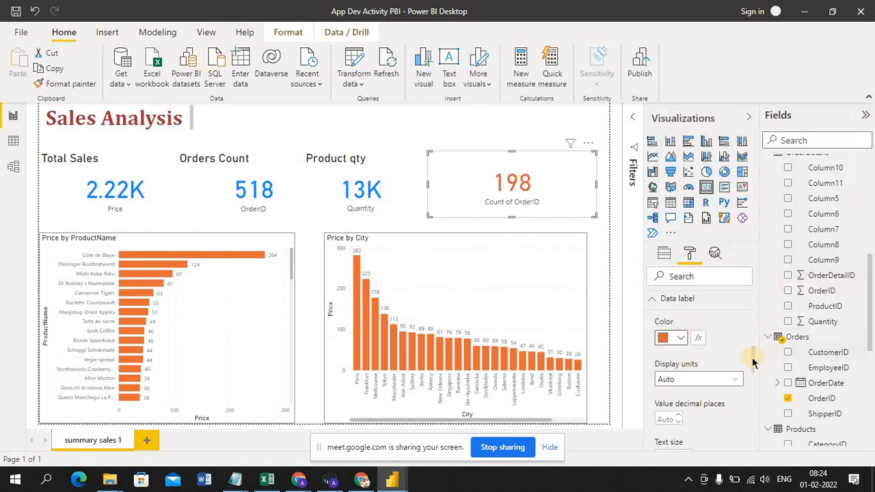
Step: Examine the OrderID count card's remaining Data label options and its Category label options, collapsing each section after review
left_click_drag(754, 371, 753, 385)
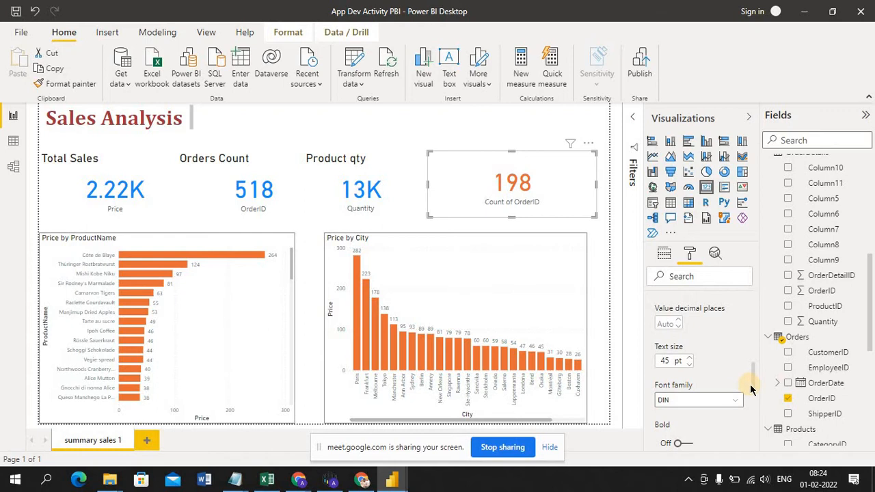
left_click_drag(755, 386, 754, 402)
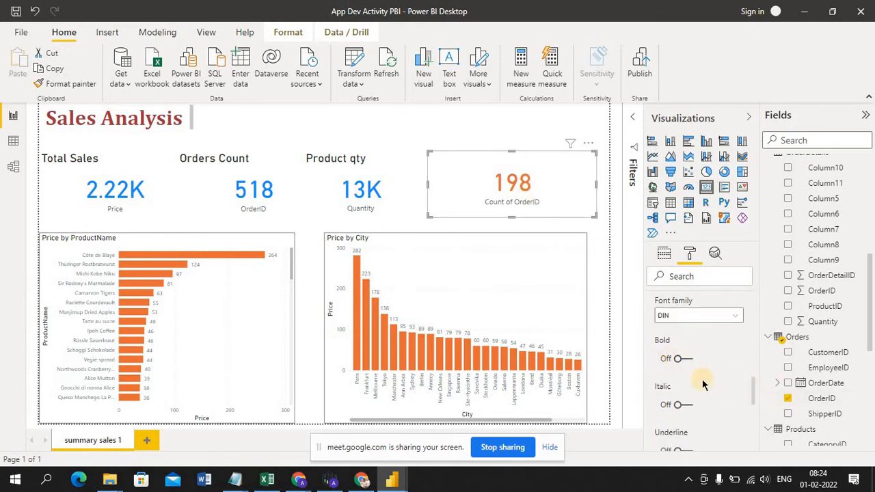
left_click_drag(754, 399, 754, 422)
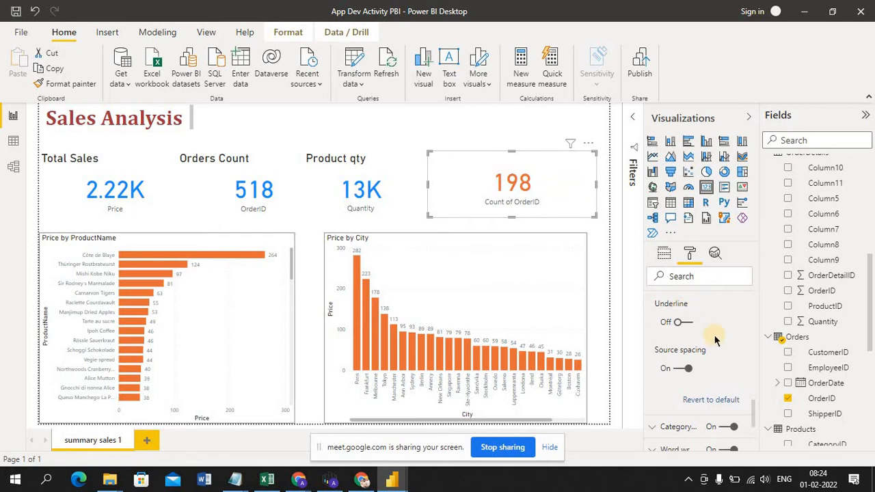
left_click_drag(754, 410, 758, 431)
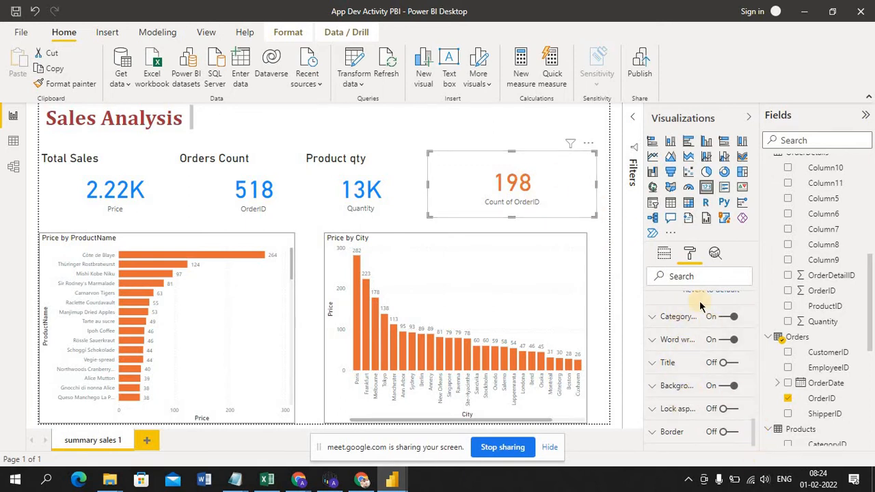
left_click_drag(754, 435, 757, 298)
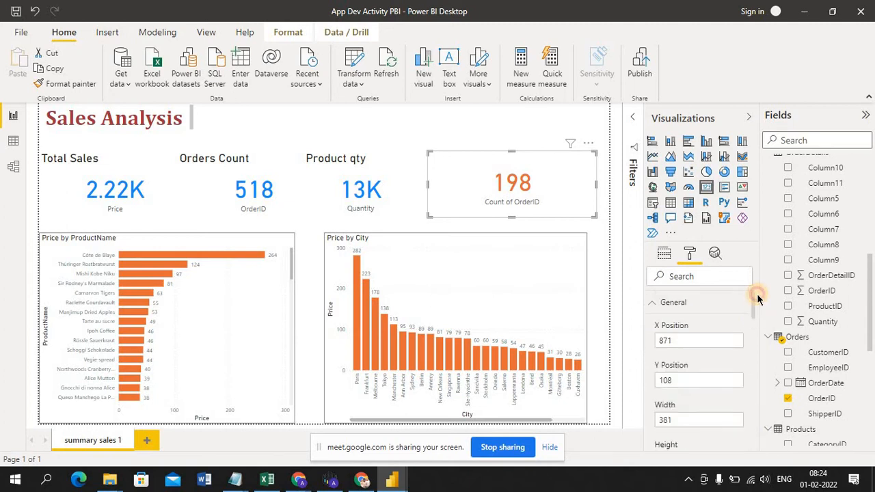
left_click(654, 304)
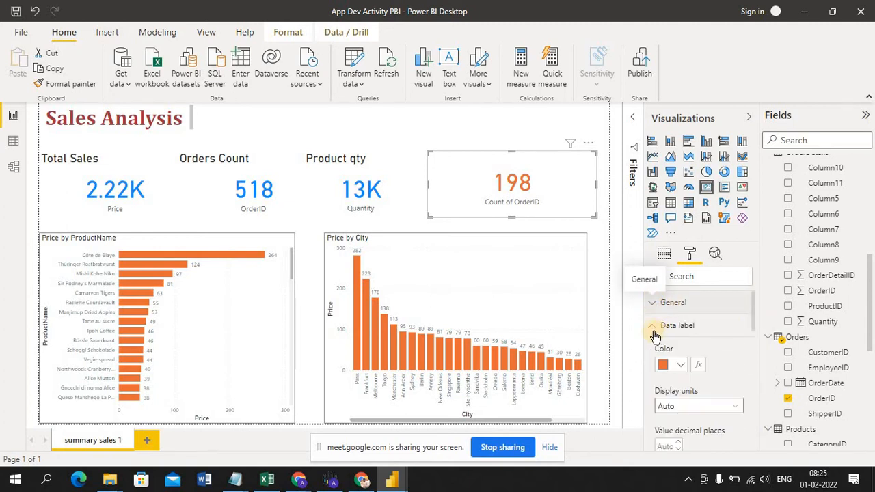
left_click(654, 328)
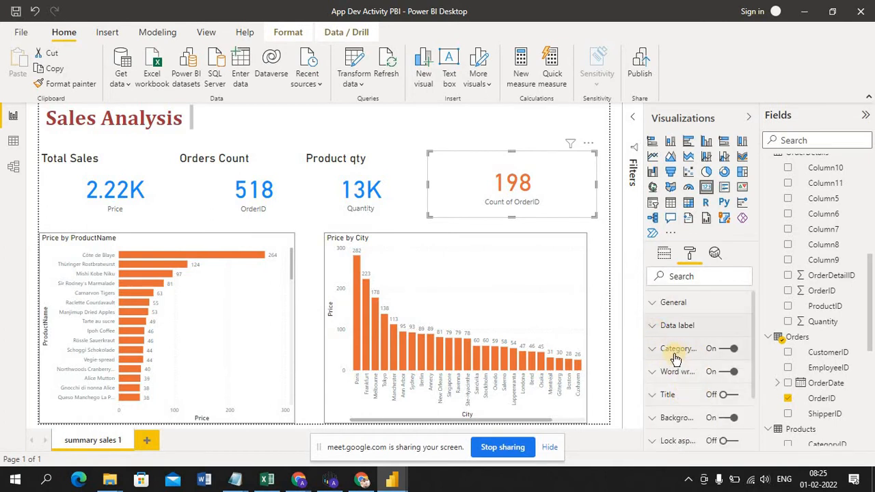
left_click(650, 350)
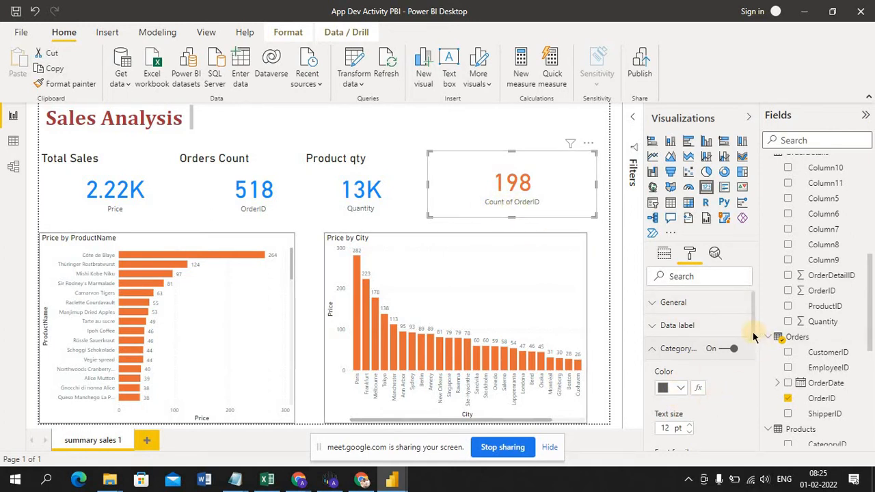
scroll(753, 342, "down", 2)
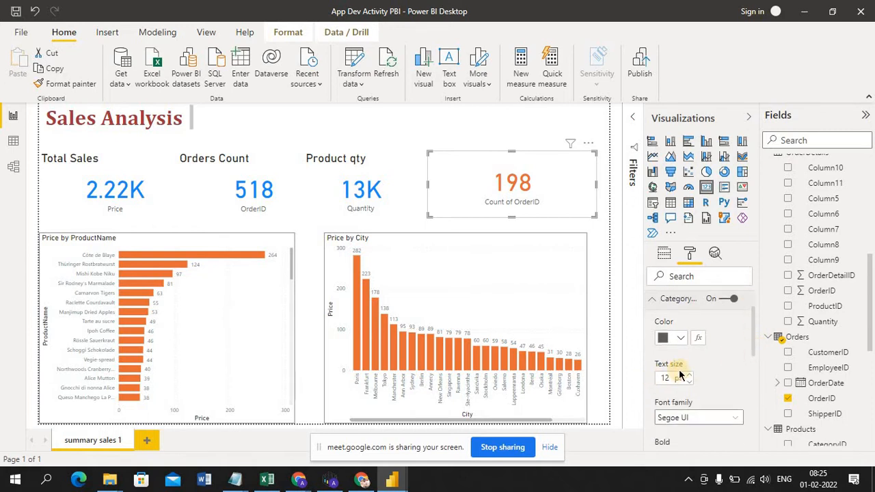
left_click(654, 302)
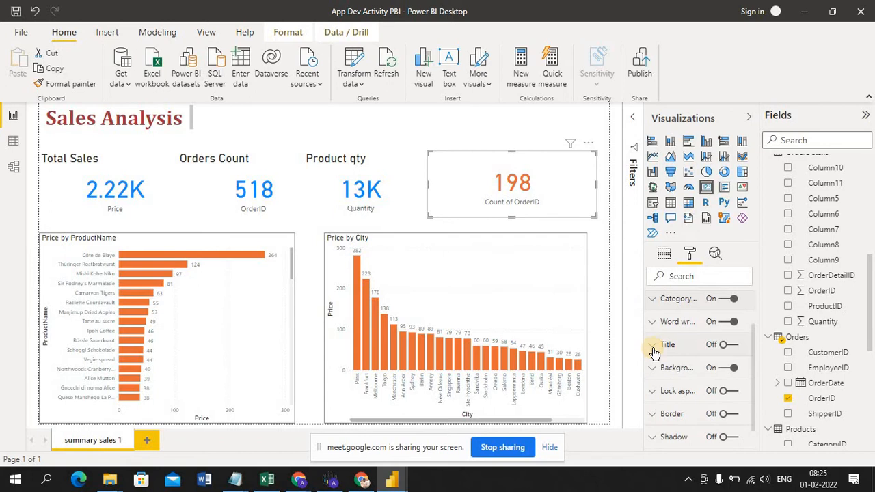
Step: Turn on the title of the OrderID count card and set its text to "Orders Count"
left_click(651, 346)
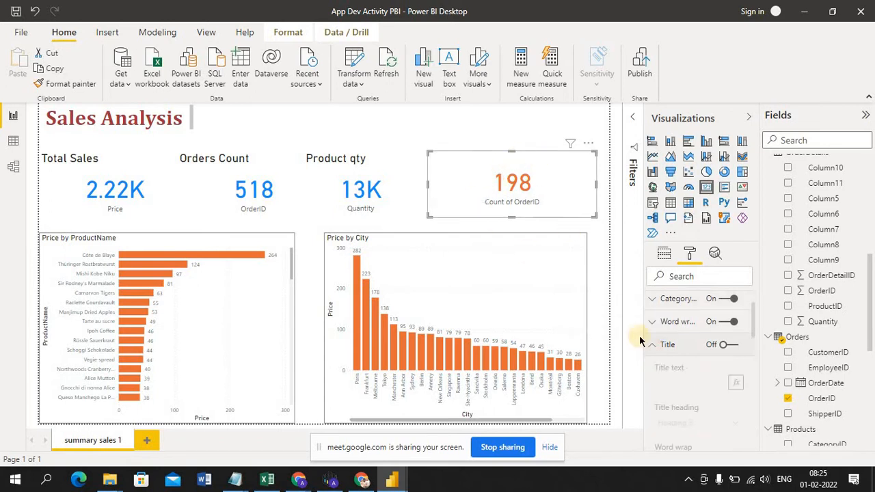
left_click(733, 347)
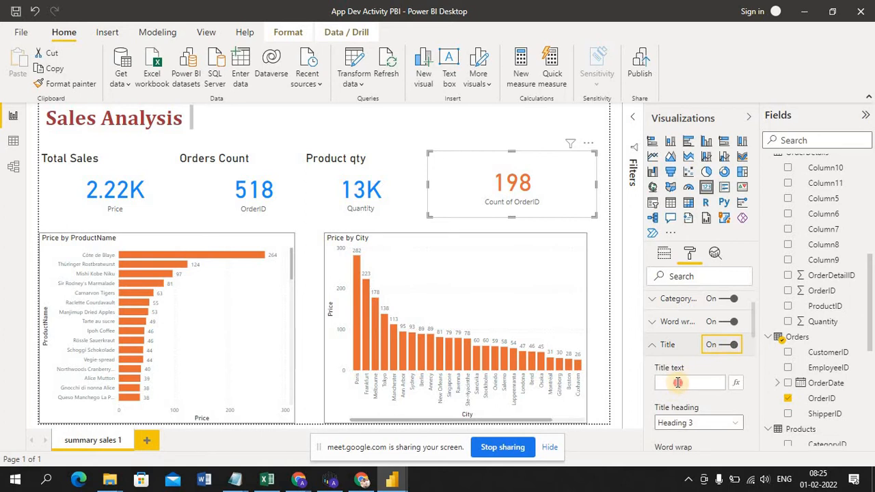
left_click(677, 383)
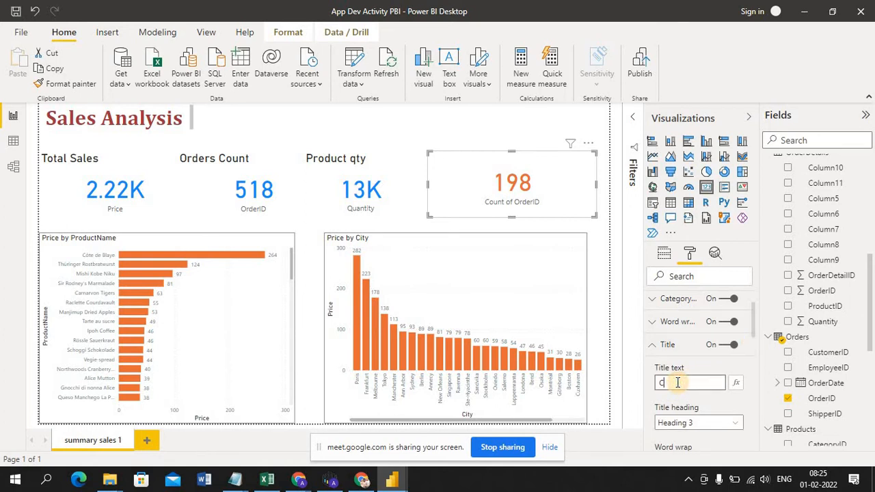
key("BackSpace")
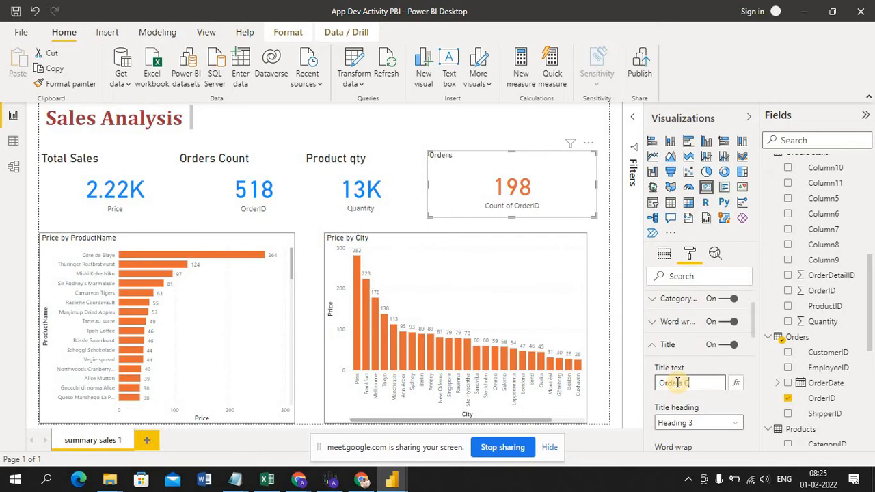
left_click(716, 408)
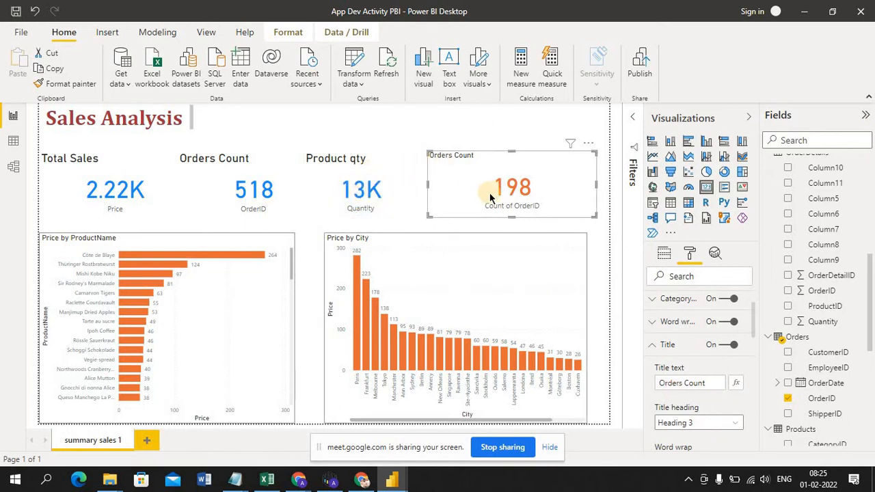
Step: Copy the Product qty card's formatting onto the new distinct Orders Count card with Format painter
left_click(391, 178)
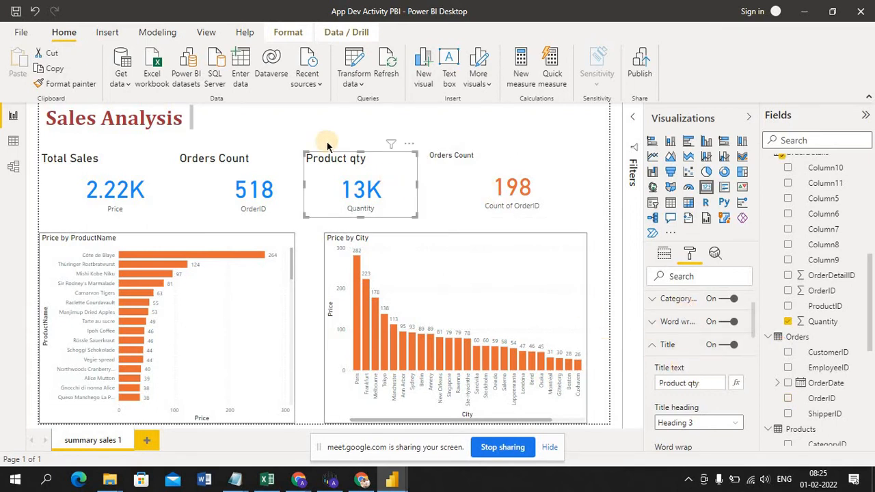
left_click(62, 86)
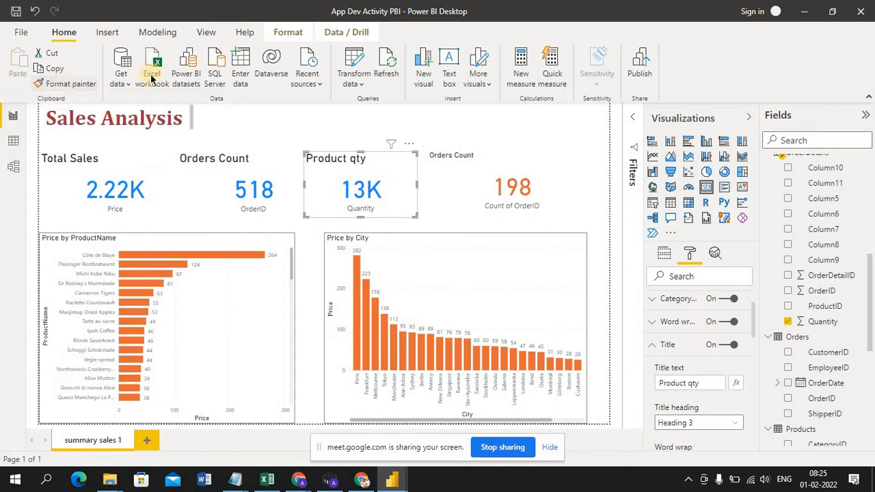
left_click(487, 185)
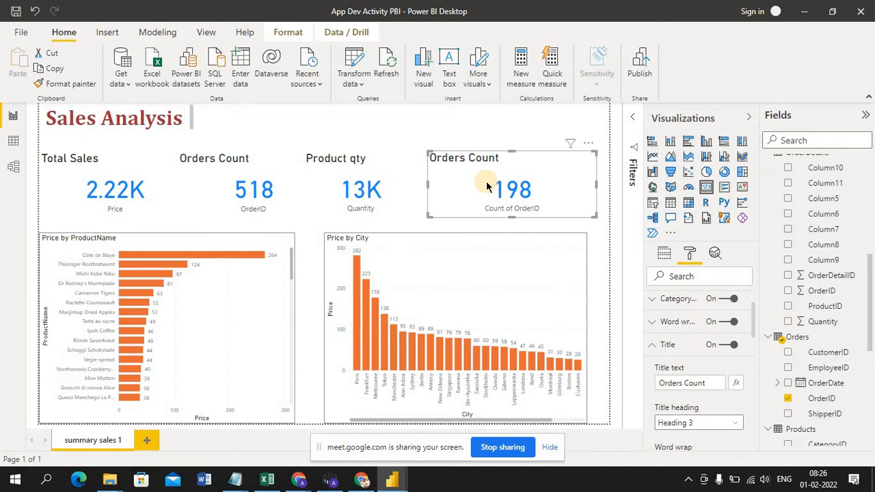
left_click(487, 126)
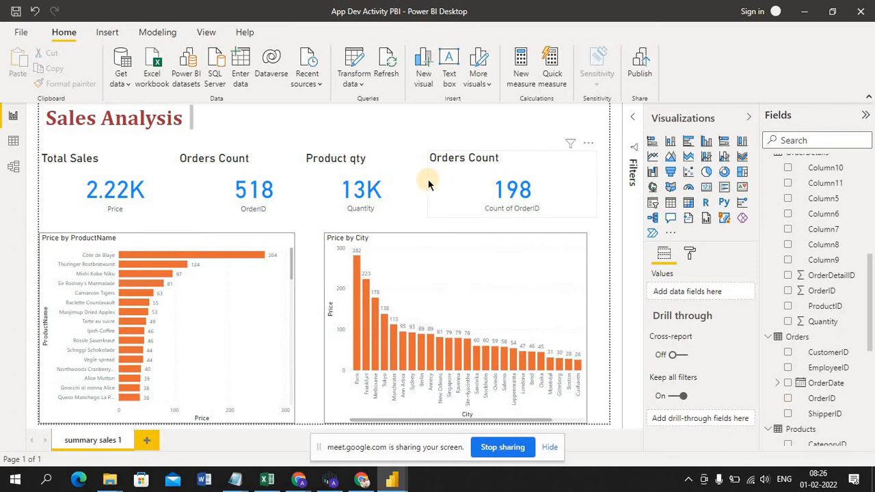
Step: Narrow the new Orders Count card slightly from its left edge, widening the gap to the Product qty card
left_click(471, 185)
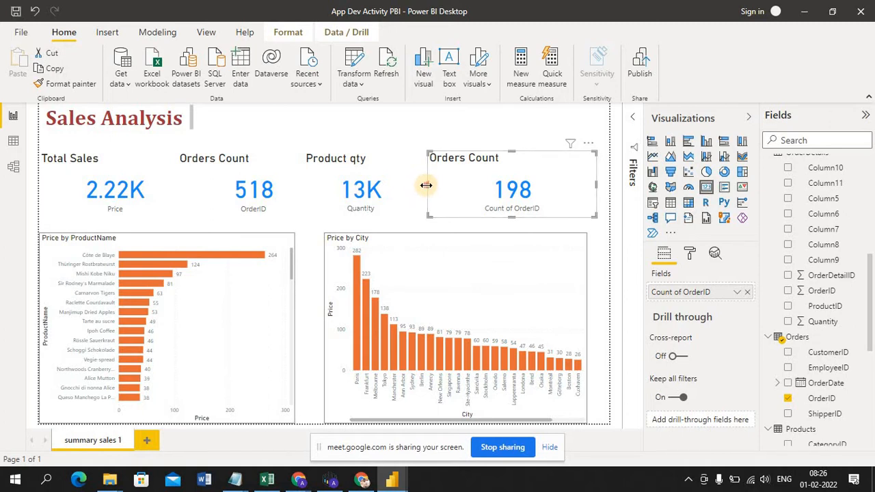
mouse_move(425, 186)
left_mouse_down()
mouse_move(467, 185)
mouse_move(440, 185)
left_mouse_up()
left_click(470, 135)
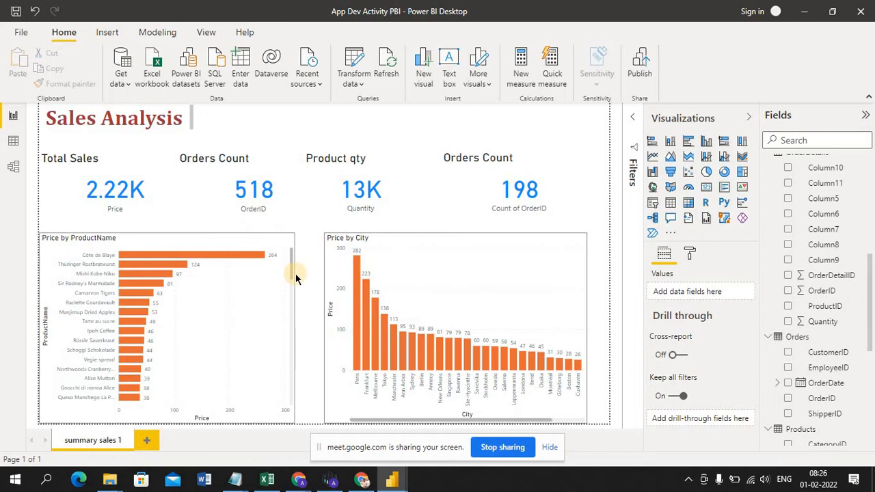
Step: Select the Price by ProductName chart and show its filters
left_click_drag(291, 274, 317, 244)
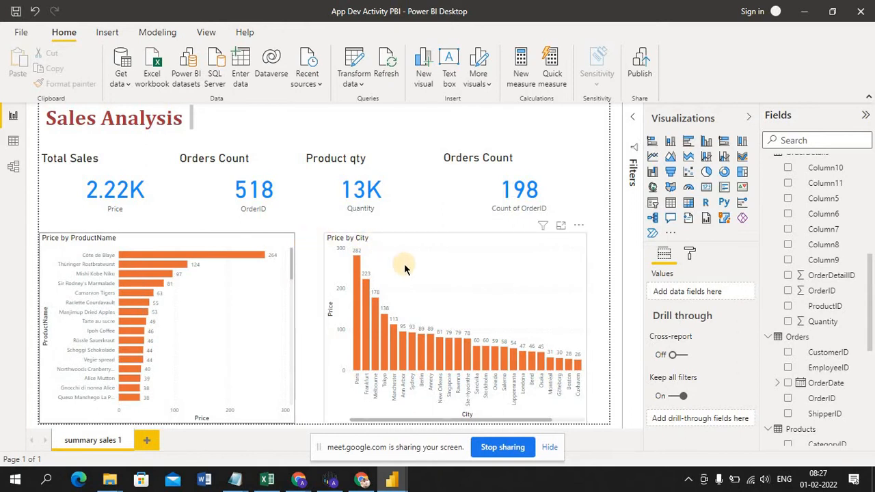
left_click(581, 315)
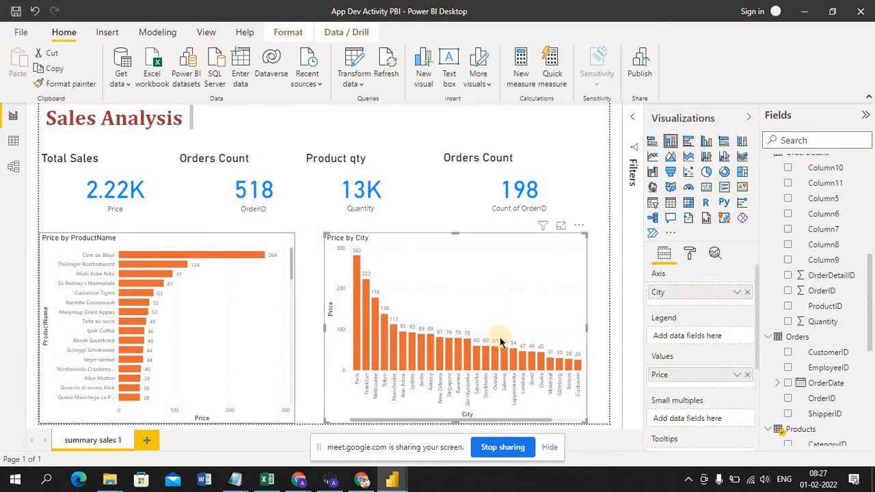
left_click(244, 310)
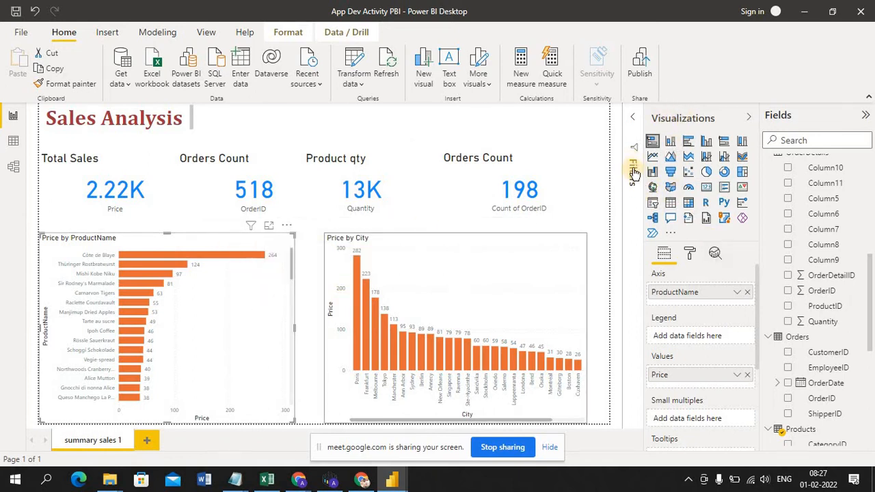
left_click(633, 117)
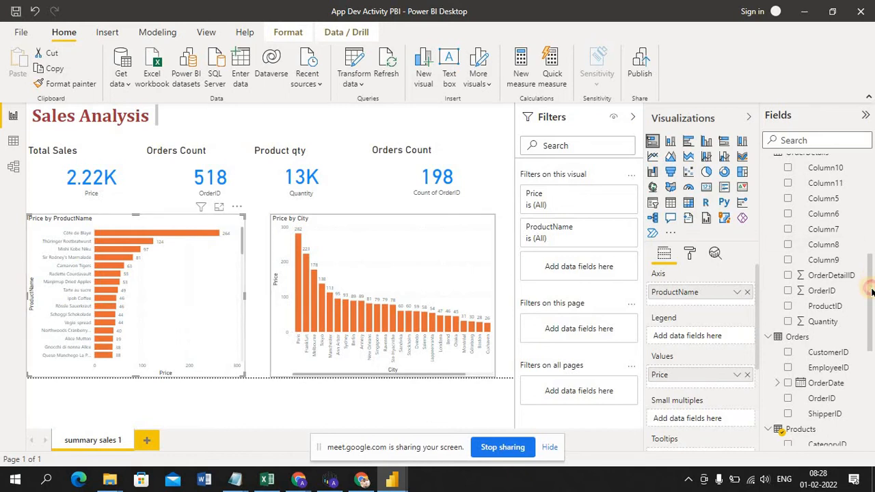
Step: Collapse the Visualizations options and expand the Products table's fields alongside the chart's filters
scroll(820, 314, "down", 5)
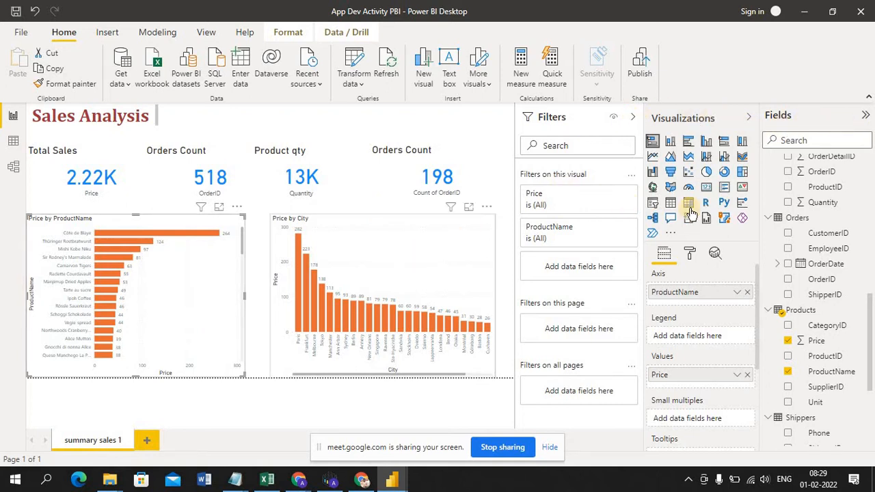
left_click(866, 116)
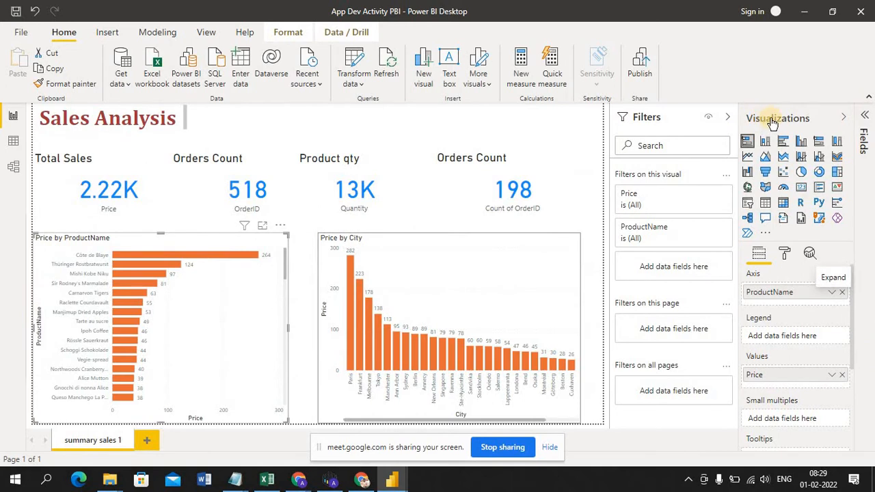
left_click(844, 118)
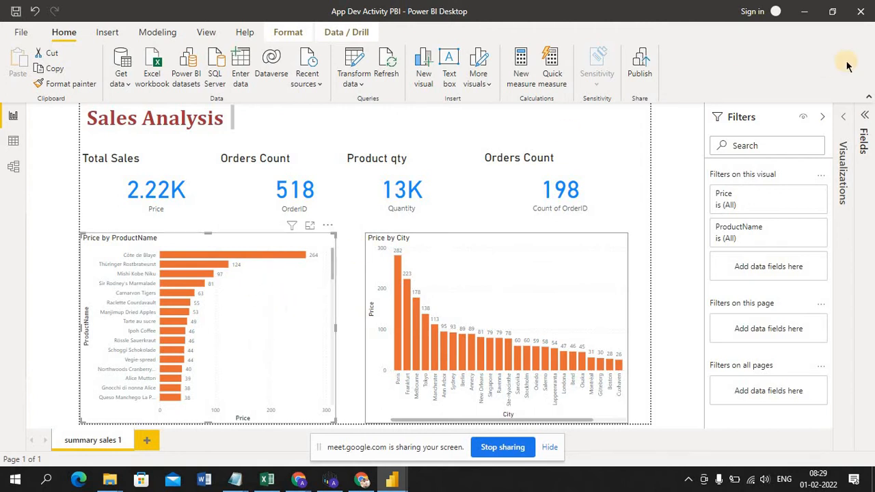
left_click(865, 118)
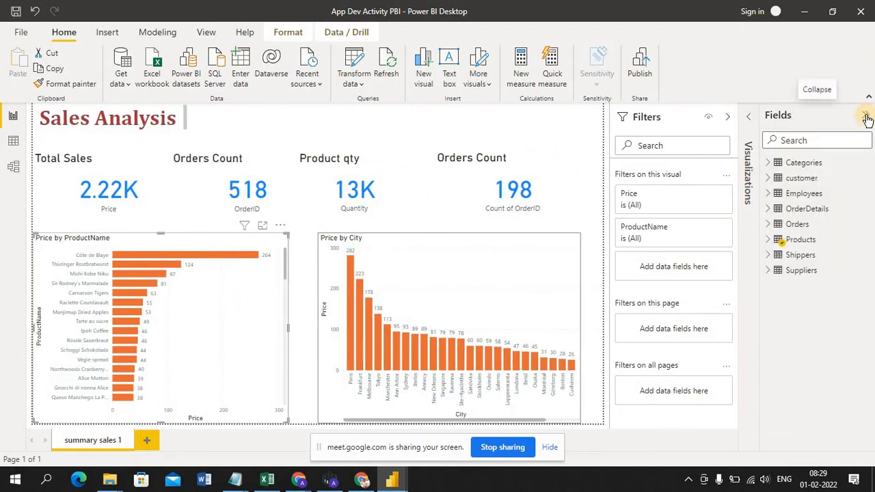
left_click(769, 241)
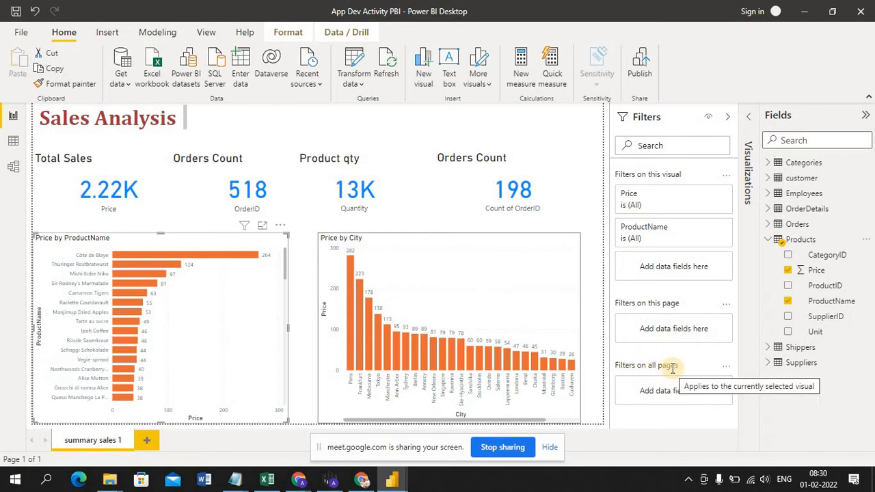
Step: Add a blank report page, leaving it empty, and return to the summary sales 1 page
left_click(149, 443)
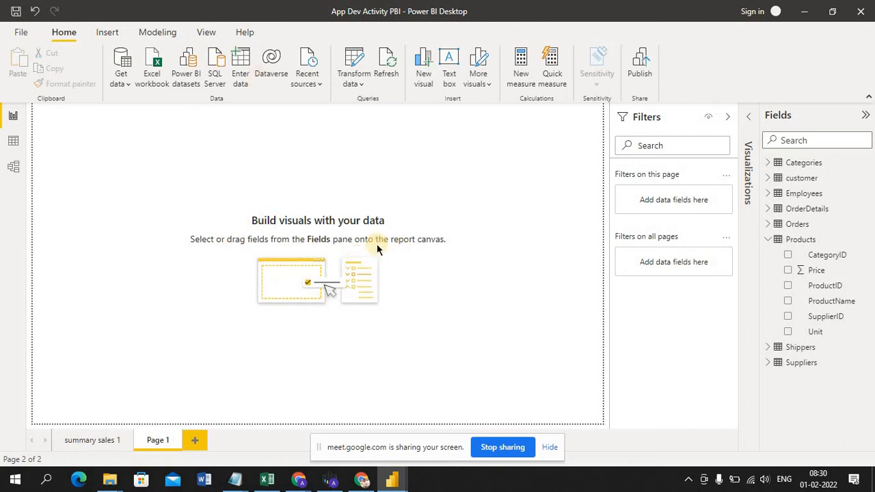
left_click(96, 440)
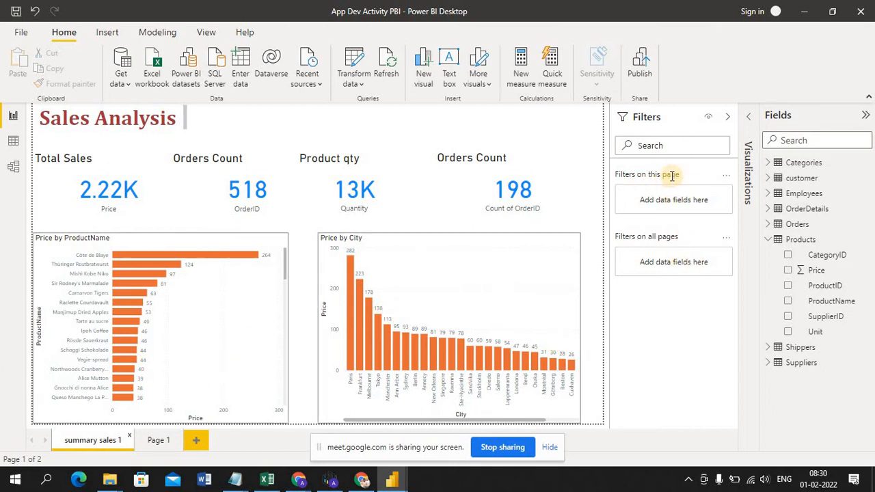
Step: Reselect the Price by ProductName chart and expand its visual-level Price filter
left_click(728, 120)
left_click(729, 118)
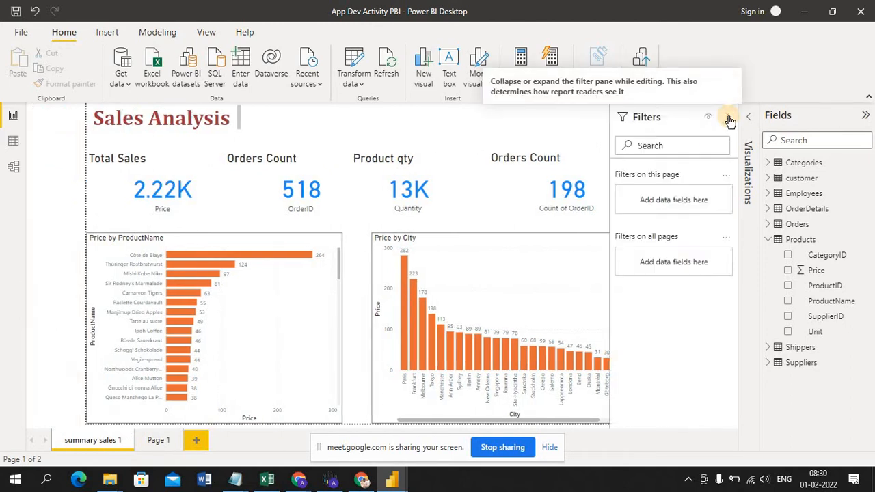
left_click(251, 300)
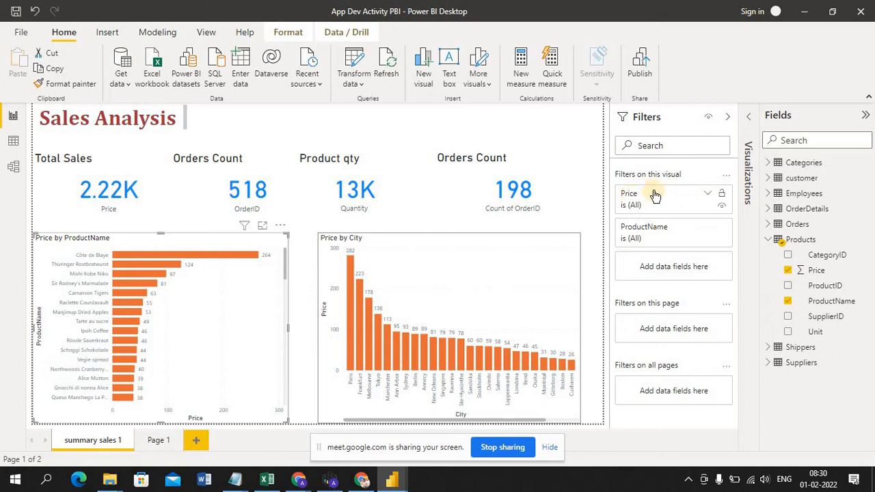
left_click(707, 196)
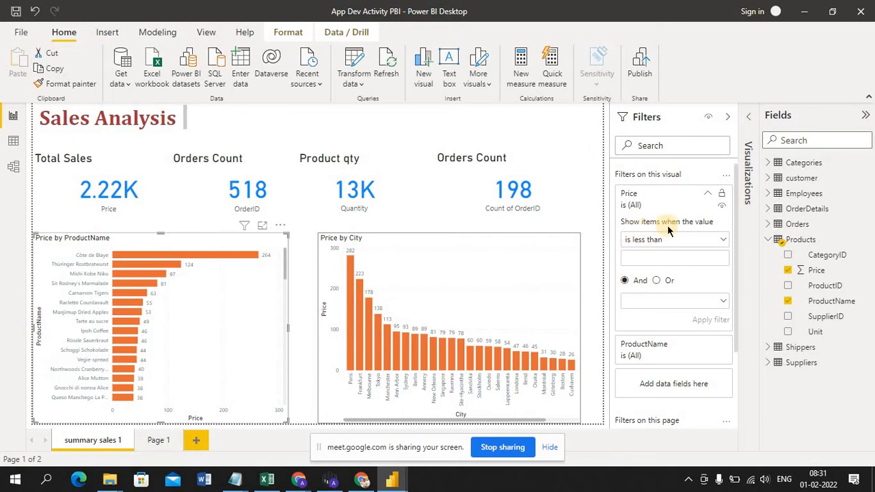
left_click(724, 240)
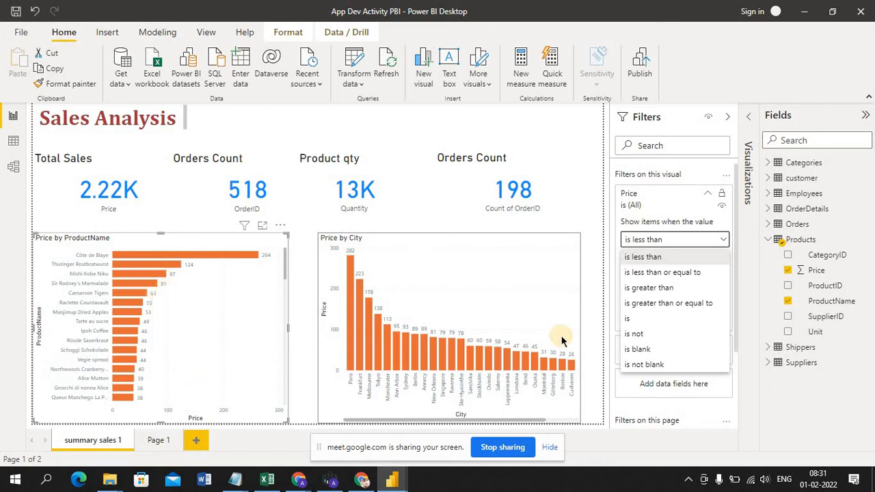
left_click(663, 293)
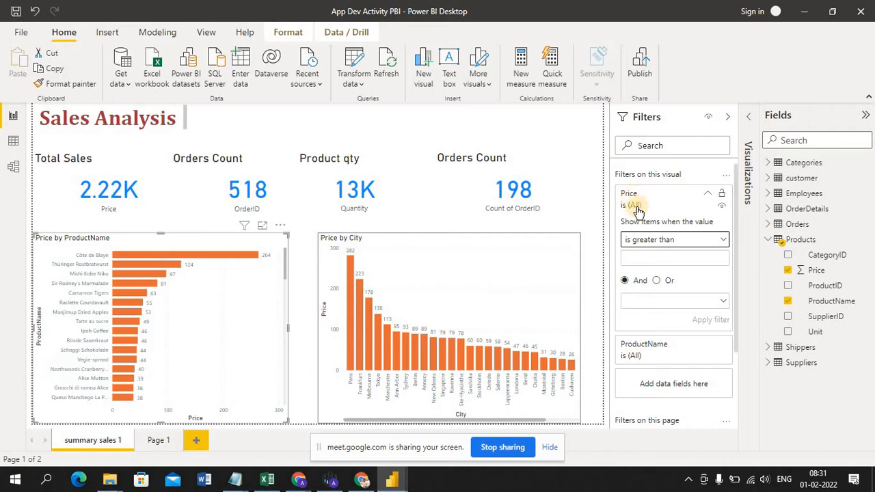
left_click(646, 258)
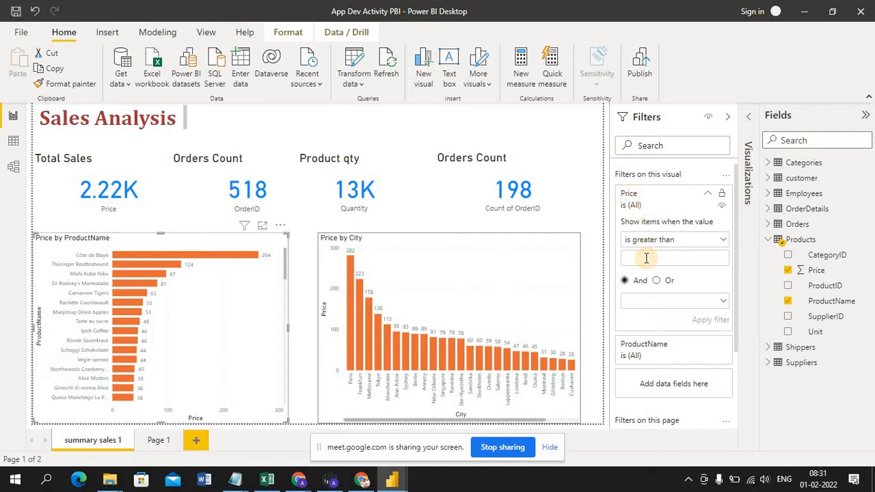
type("80")
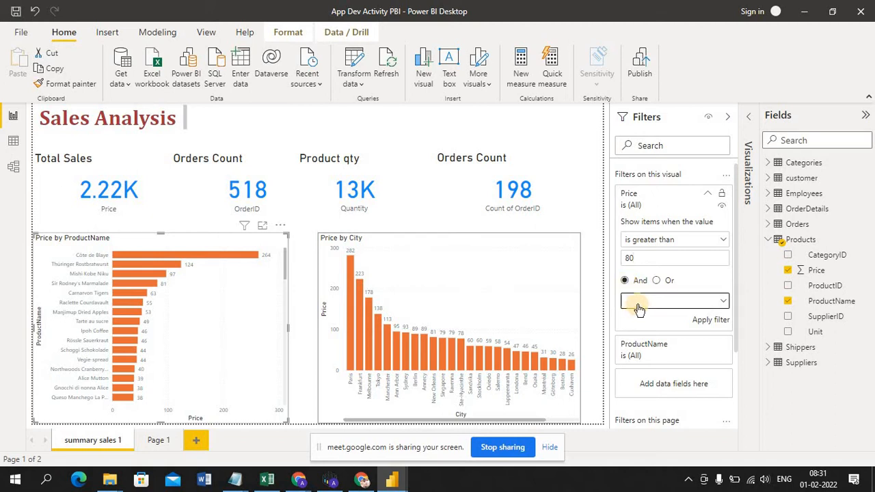
left_click(723, 302)
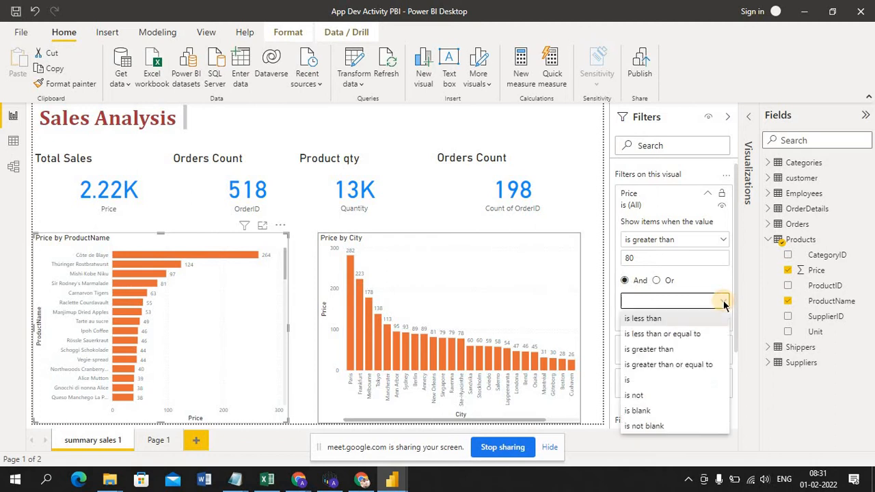
left_click(681, 318)
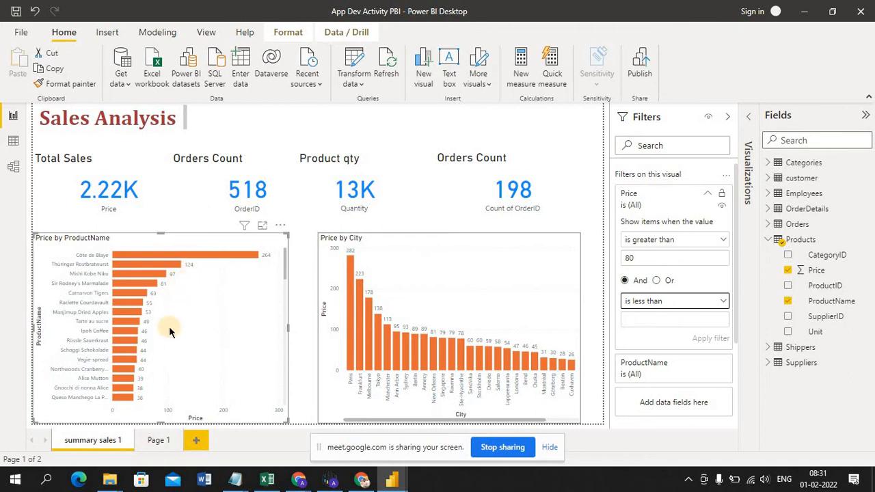
left_click(647, 318)
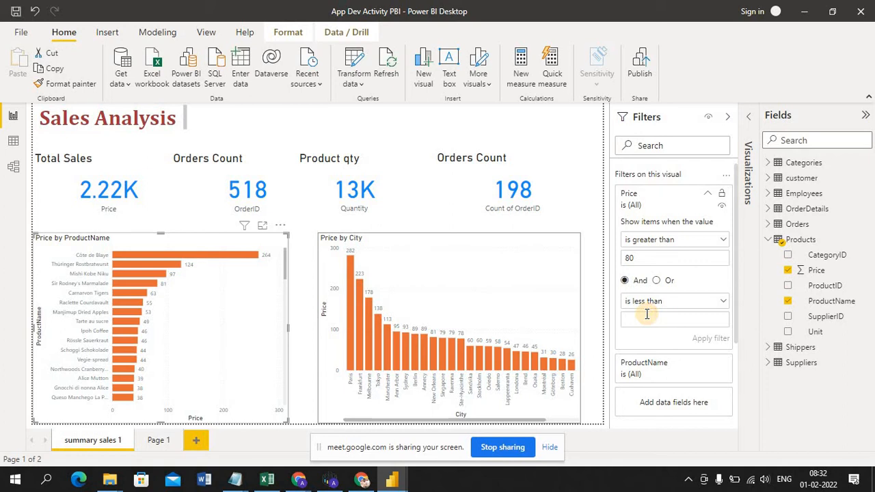
type("30")
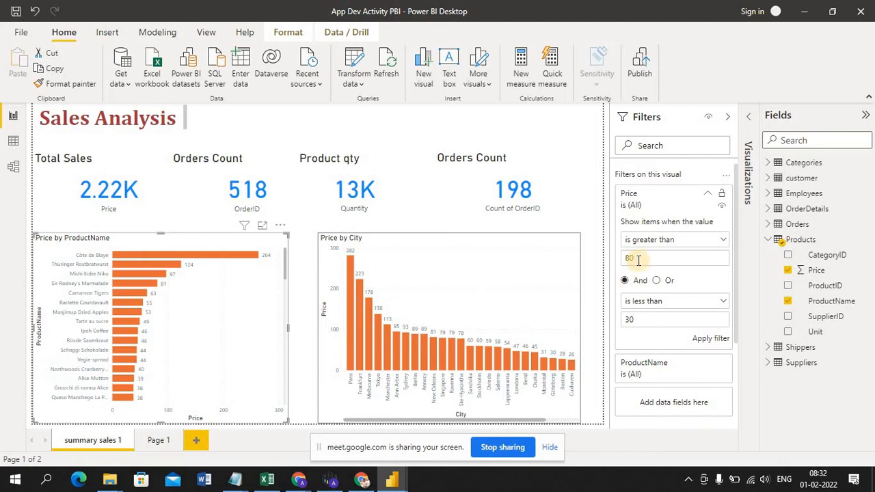
left_click(636, 321)
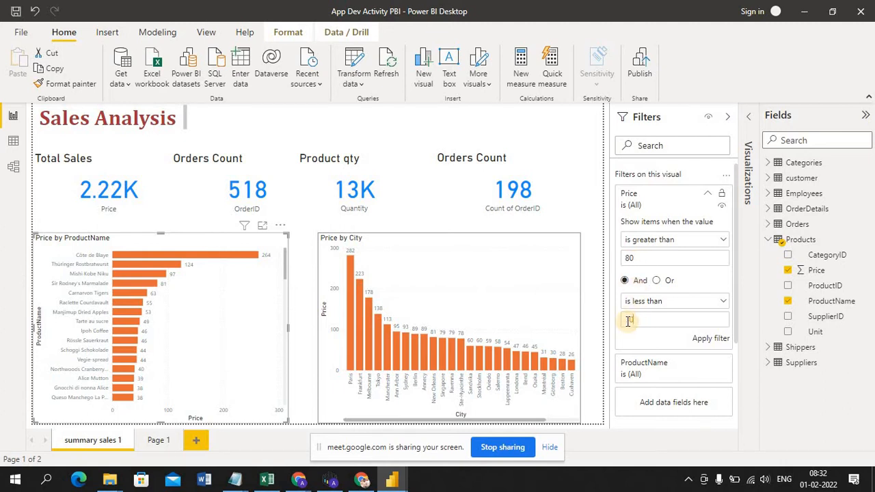
left_click(656, 280)
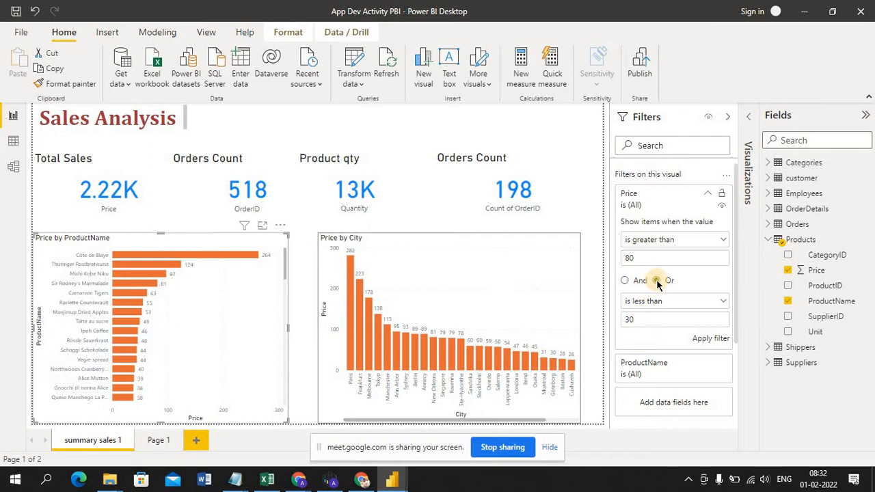
left_click(623, 280)
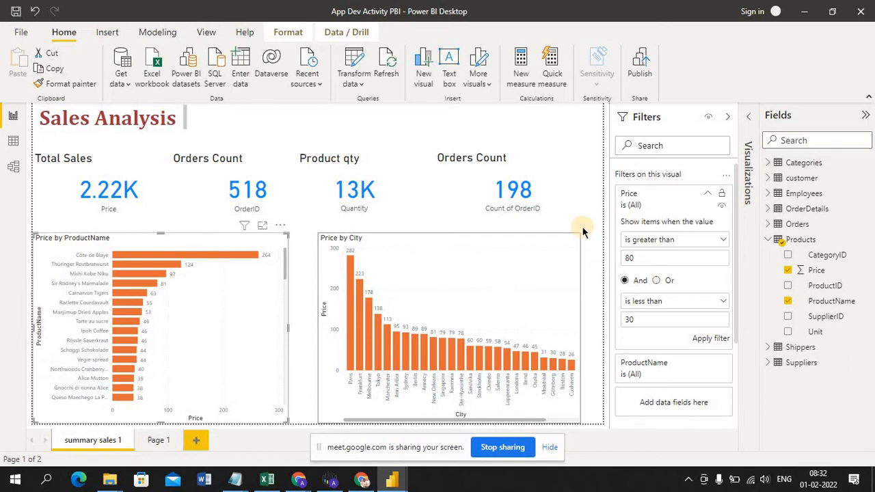
left_click(565, 121)
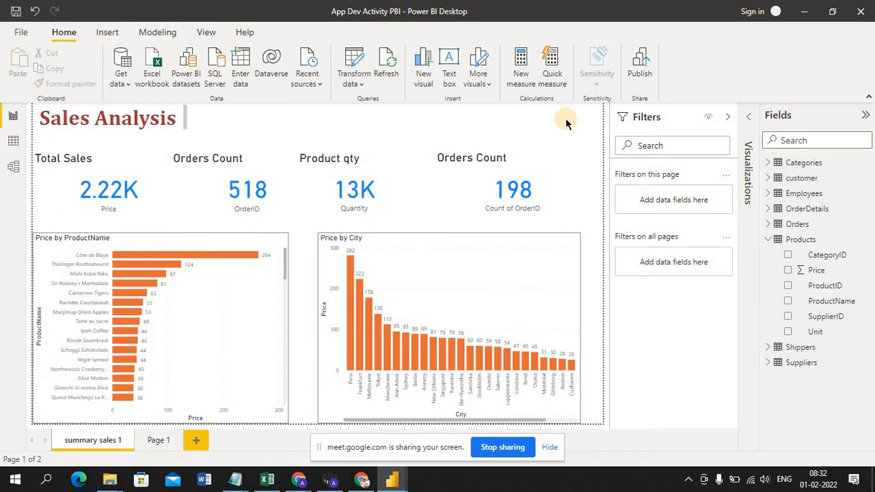
Step: Filter the Price by ProductName chart to prices less than 80 and greater than 30, and apply the filter
left_click(215, 347)
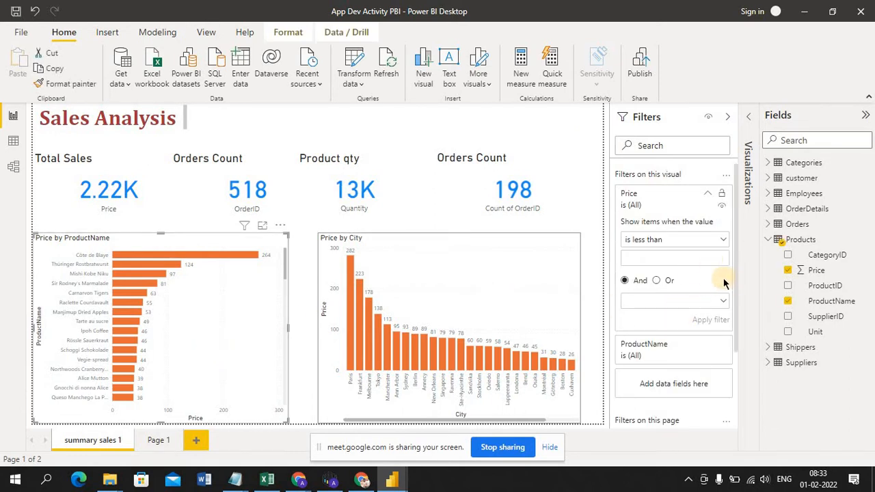
left_click(681, 260)
type("80")
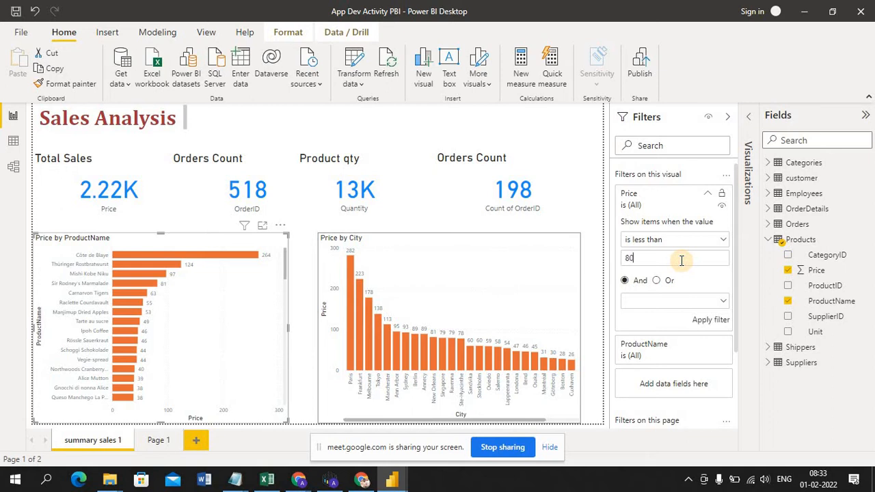
left_click(663, 304)
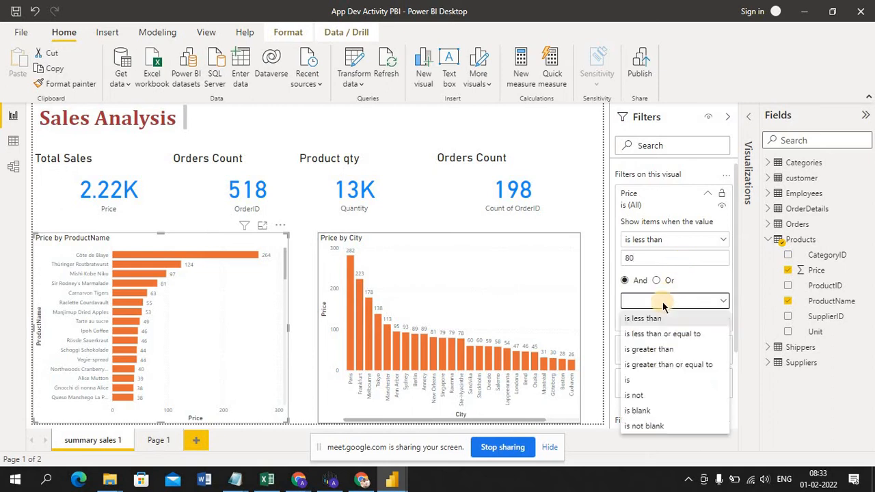
left_click(654, 349)
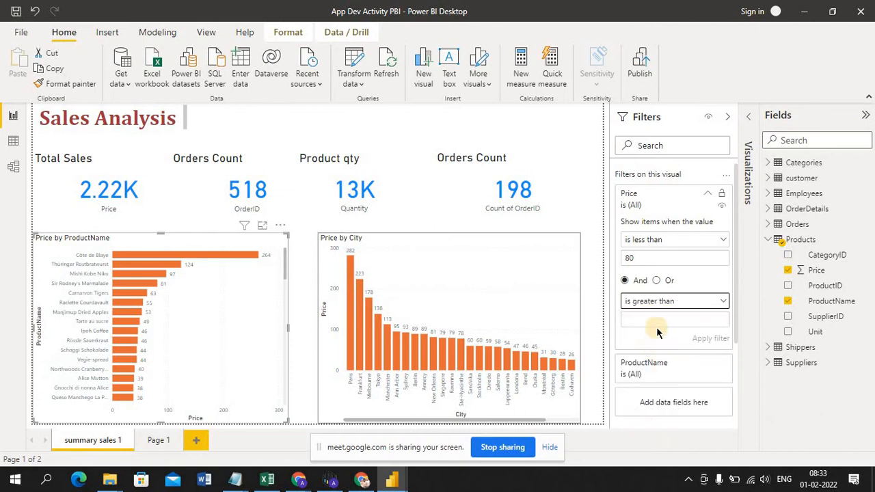
left_click(657, 319)
type("30")
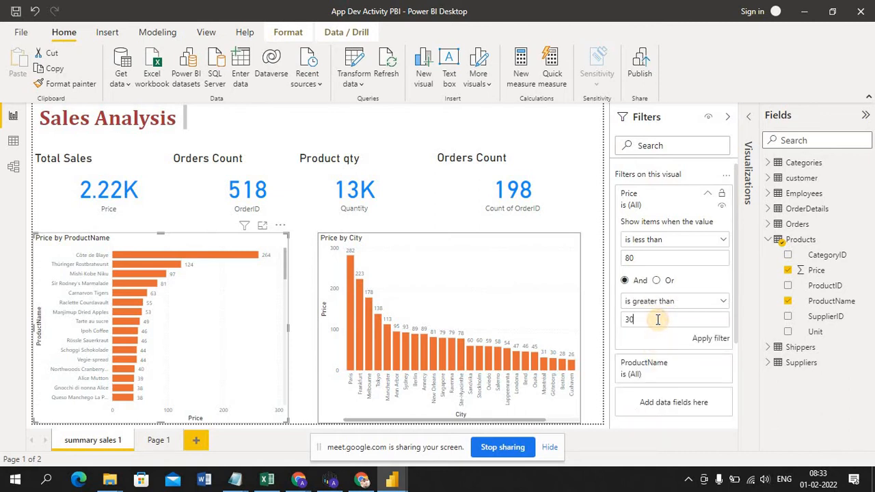
left_click(716, 343)
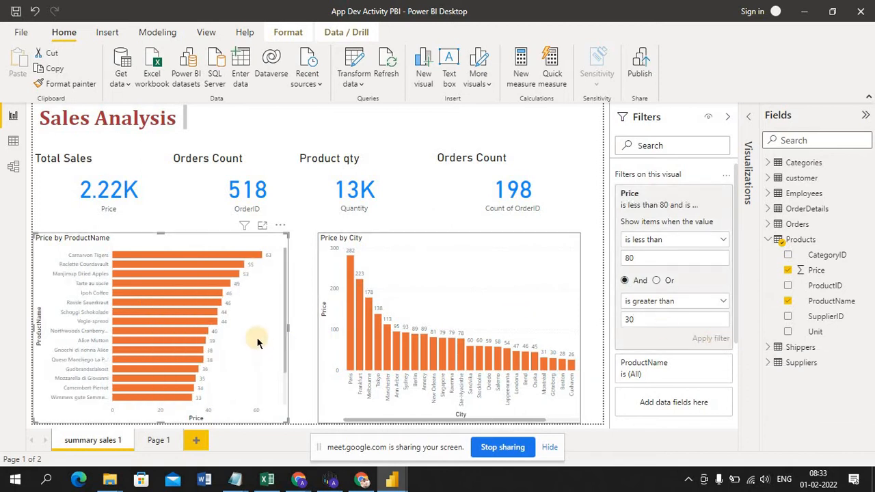
Step: Examine the filtered Price by ProductName chart in focus mode and return to the report
left_click(263, 228)
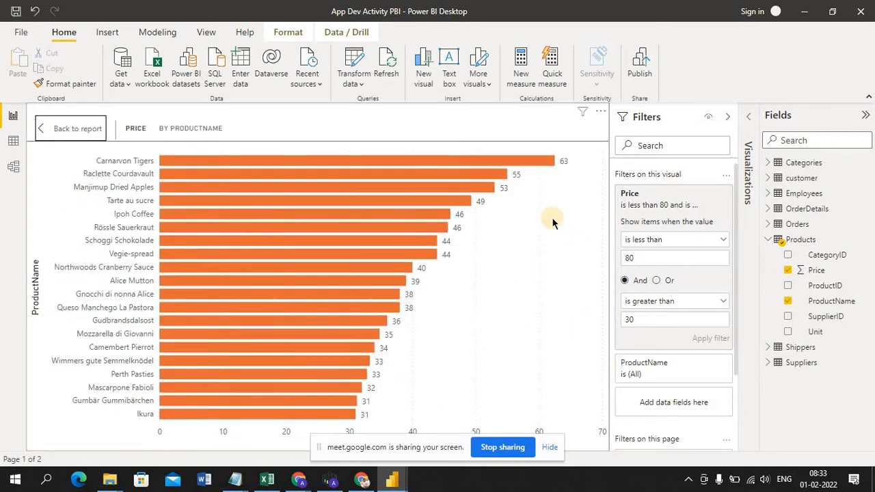
left_click(566, 382)
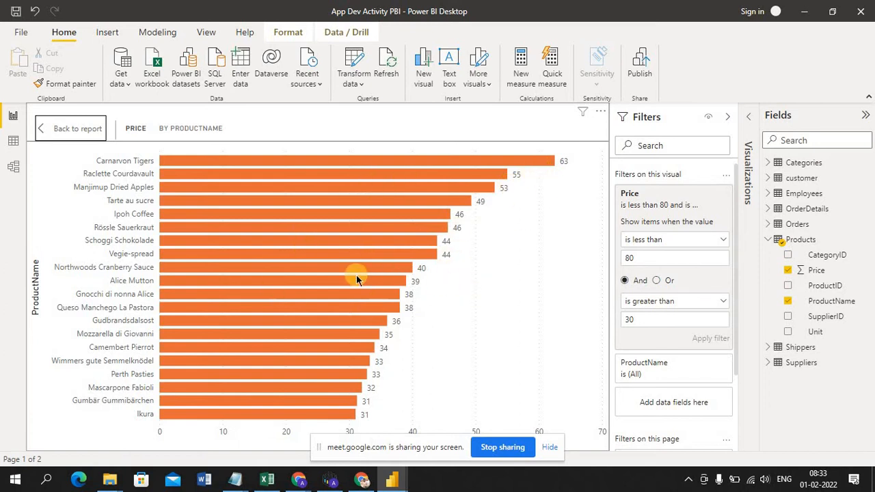
left_click(77, 129)
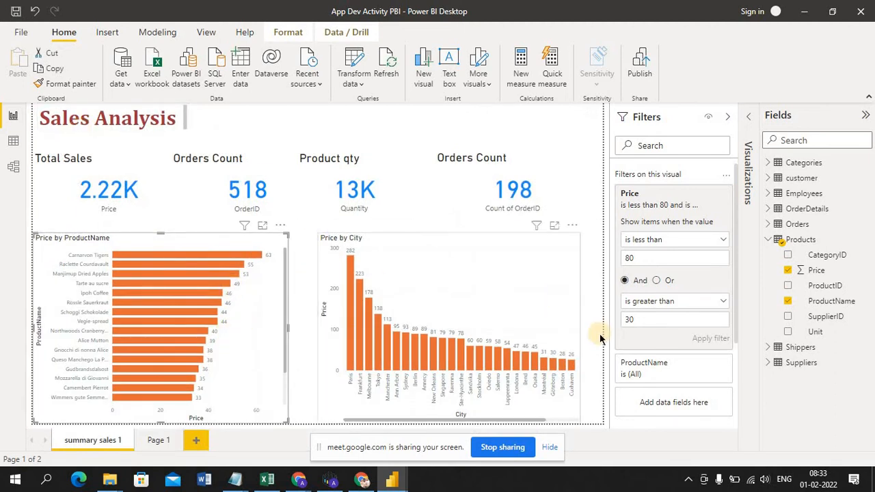
Step: Change the Price filter's first condition to greater than 40 and combine the two conditions with Or
left_click(723, 241)
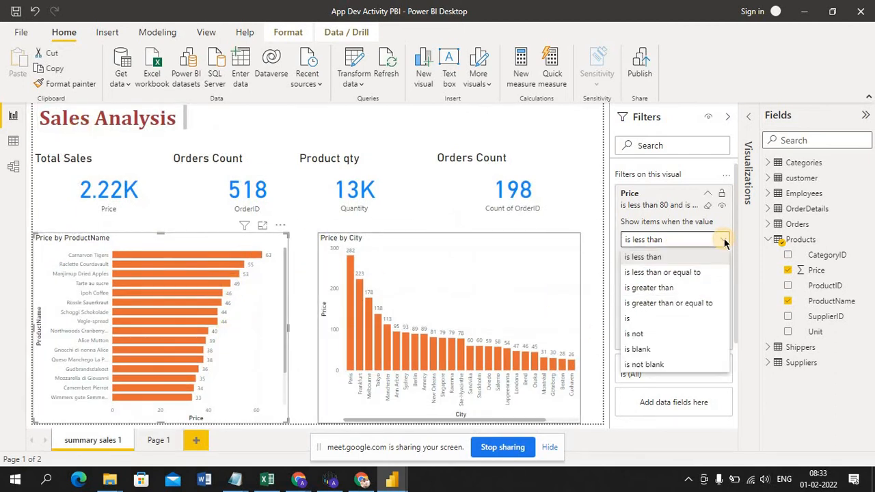
left_click(652, 292)
left_click(649, 259)
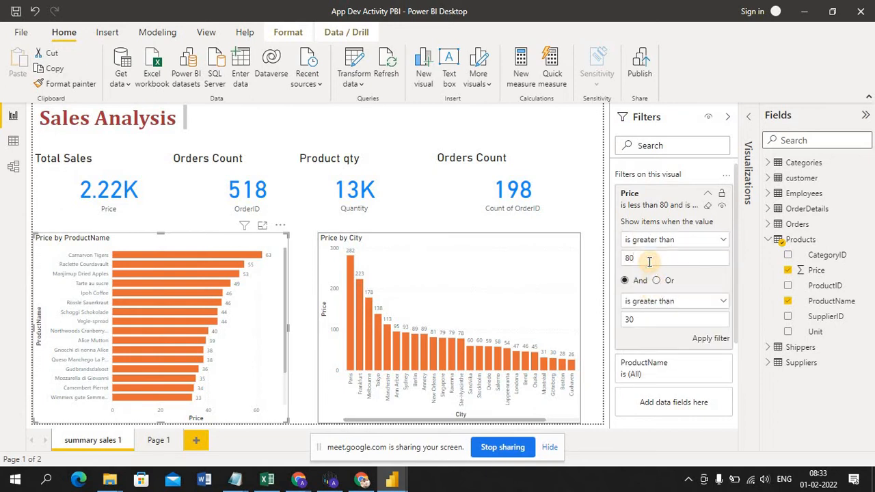
key("BackSpace")
key("BackSpace")
type("10")
left_click(657, 281)
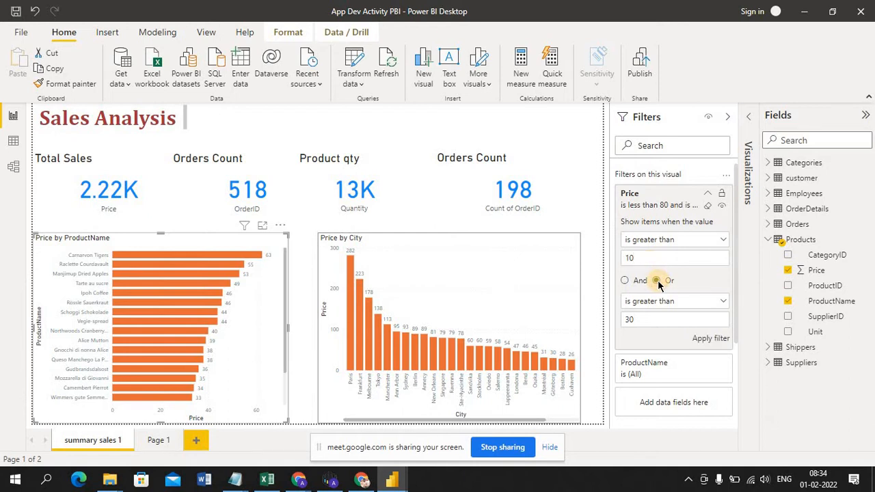
left_click(644, 251)
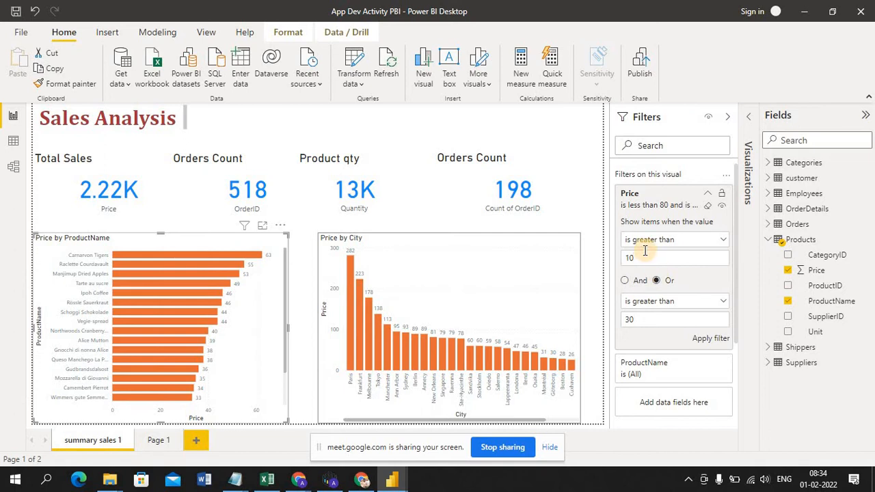
key("BackSpace")
key("BackSpace")
type("40")
Step: Set the Price filter's second condition to less than or equal to 90 and apply the filter
left_click(723, 303)
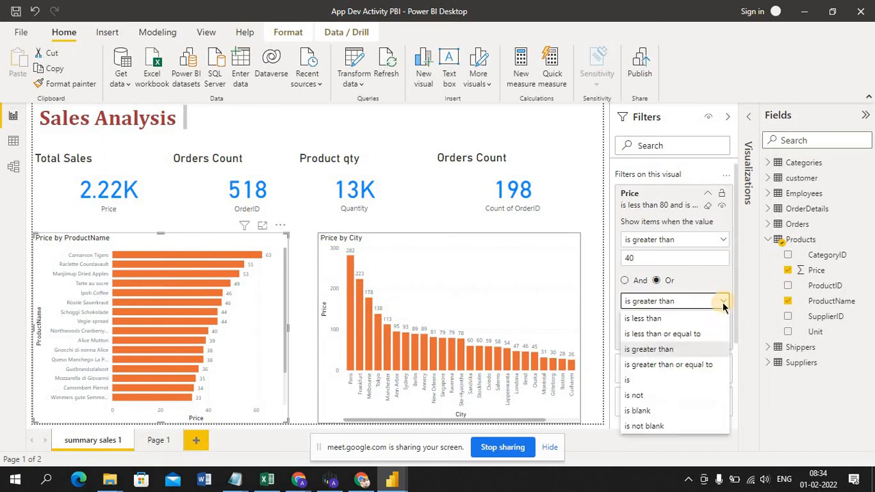
left_click(663, 335)
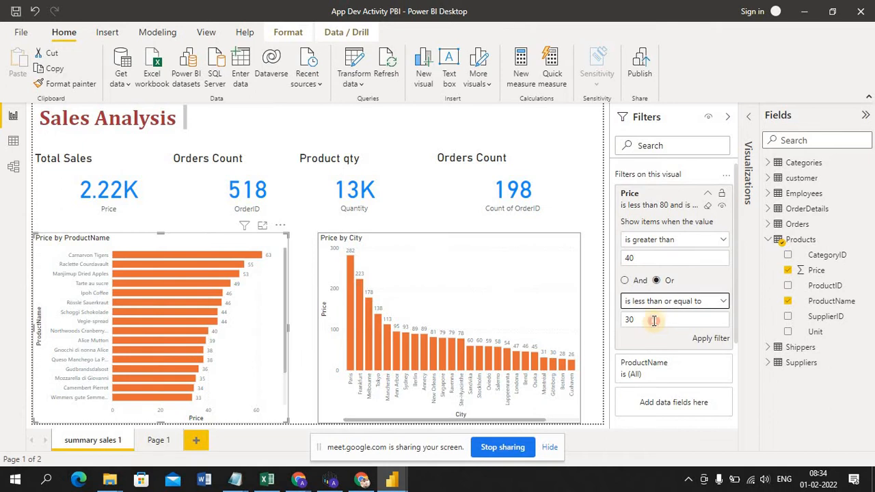
left_click(653, 321)
key("BackSpace")
type("9")
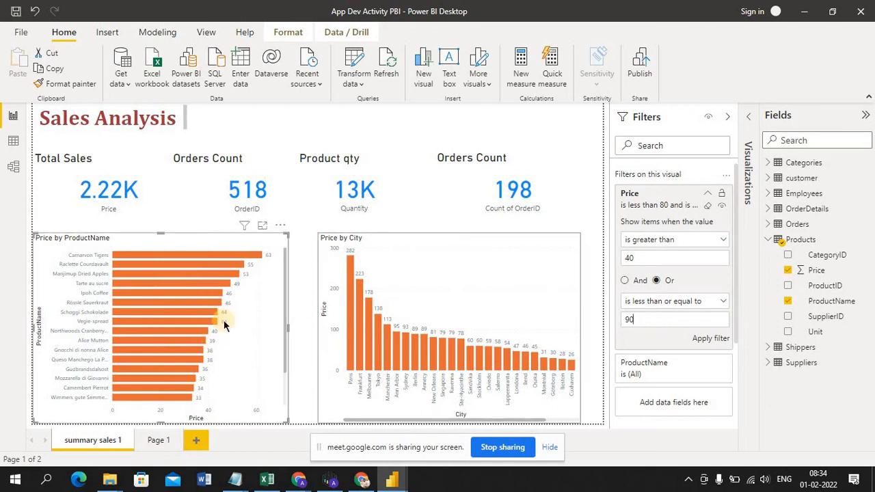
left_click(722, 341)
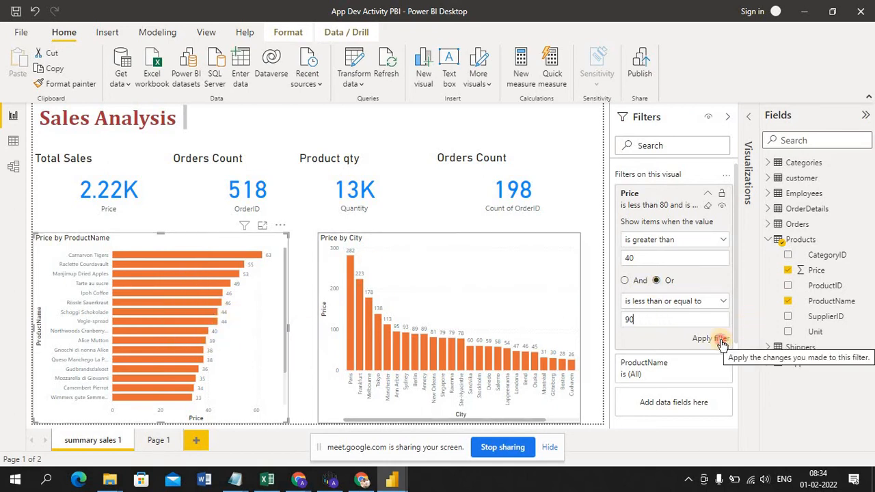
left_click(721, 341)
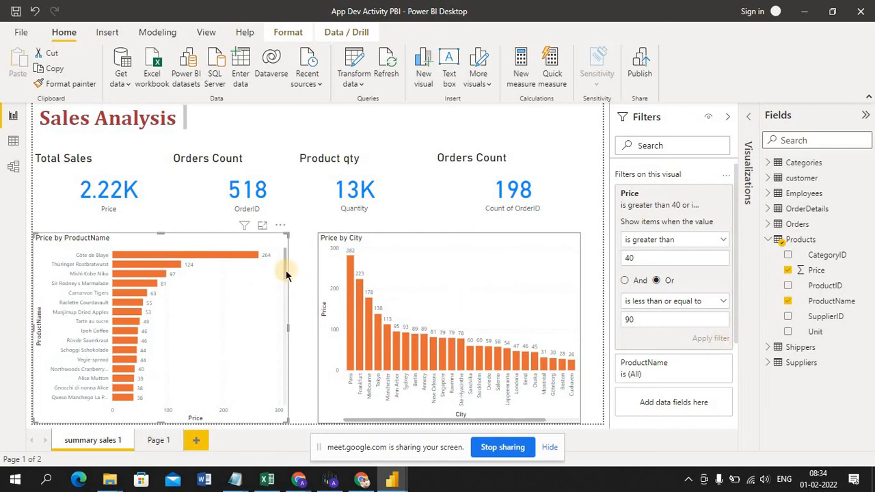
Step: Change the first condition of the Price by ProductName chart's Price filter to less than or equal to 100
left_click_drag(285, 273, 291, 252)
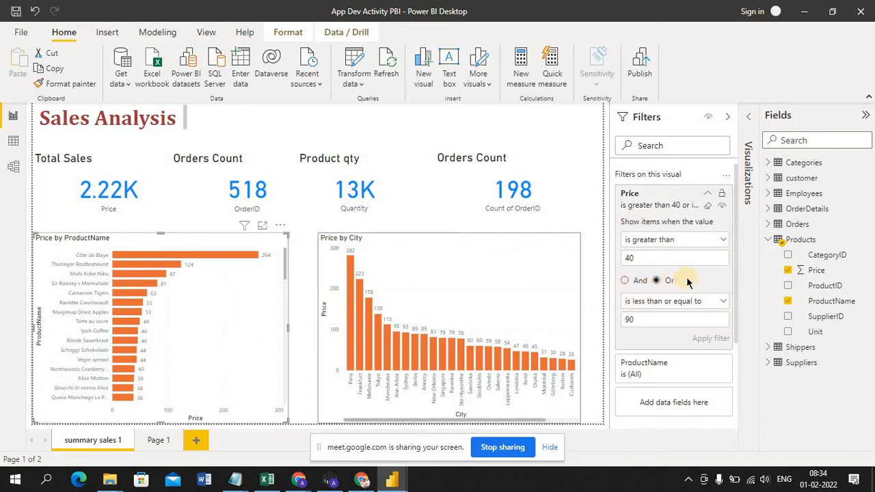
left_click(710, 305)
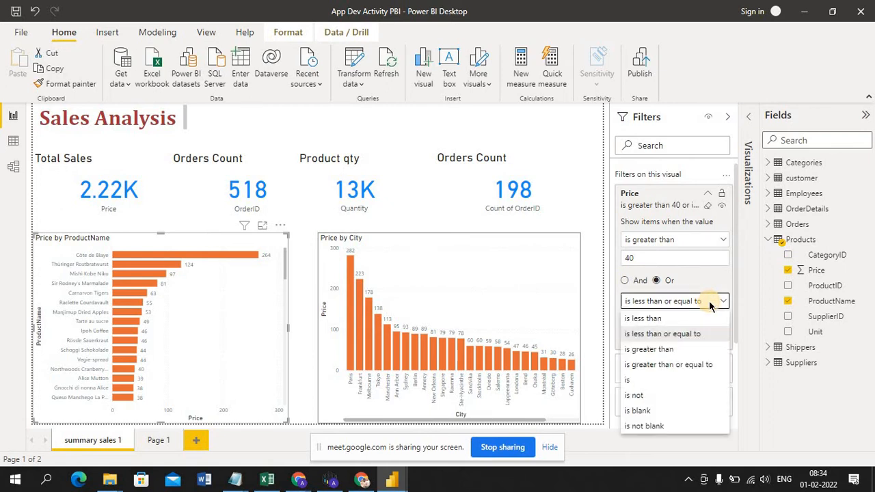
left_click(721, 281)
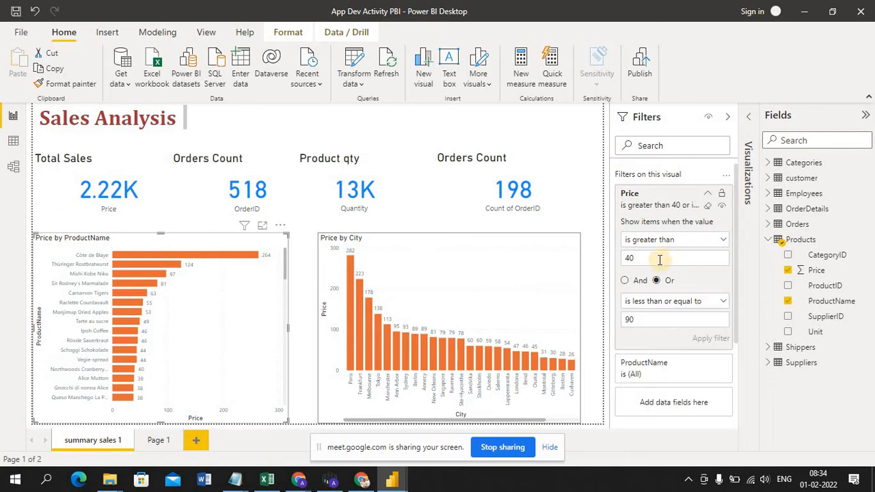
left_click(722, 240)
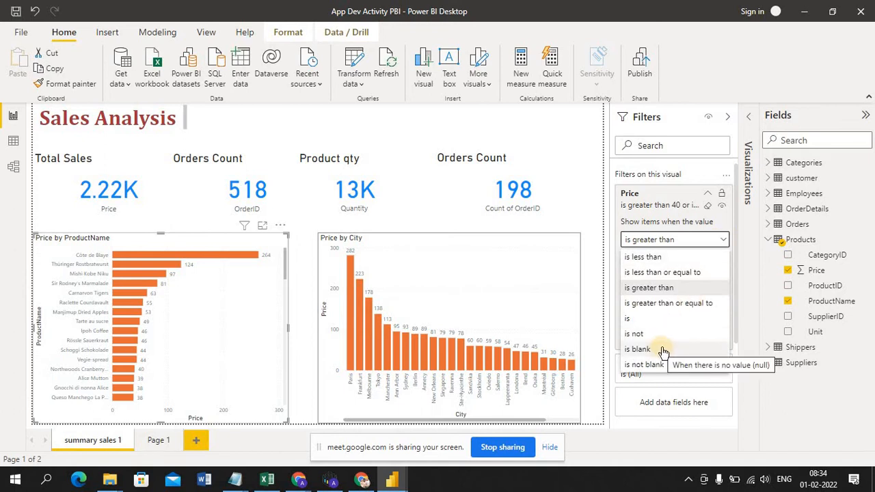
left_click(661, 273)
left_click(652, 258)
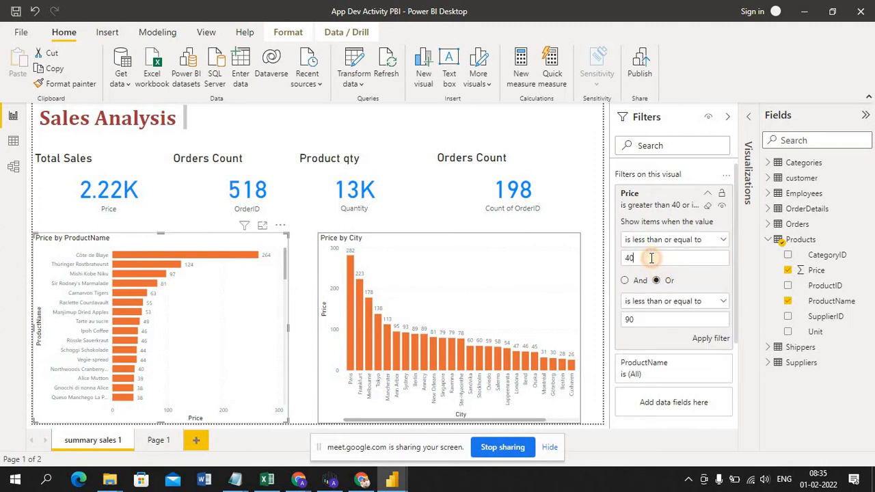
double_click(652, 258)
type("100")
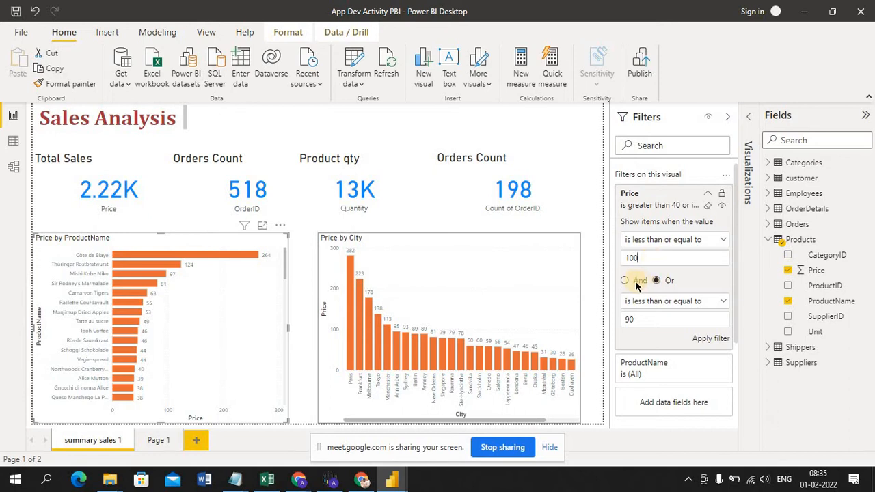
Step: Combine the Price filter conditions with And, set the second value to 100, and apply the filter
left_click(636, 282)
left_click(660, 319)
key("BackSpace")
key("BackSpace")
type("10")
left_click(706, 339)
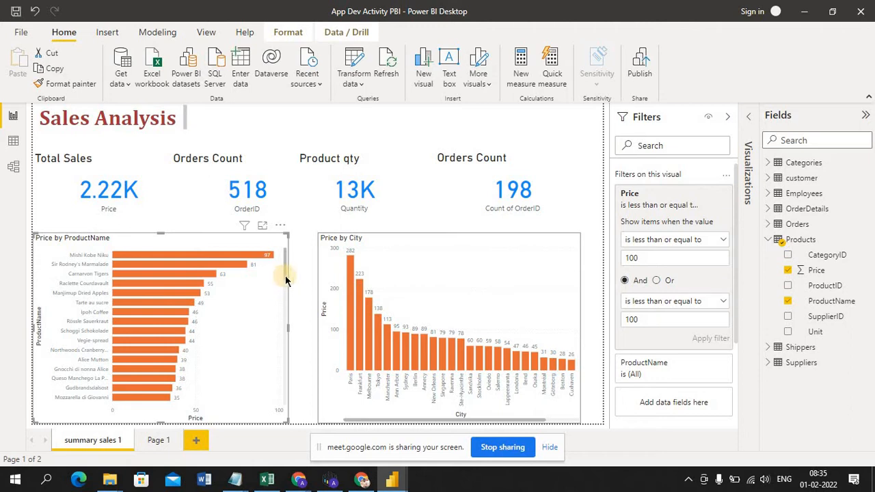
left_click_drag(285, 279, 299, 257)
mouse_move(267, 261)
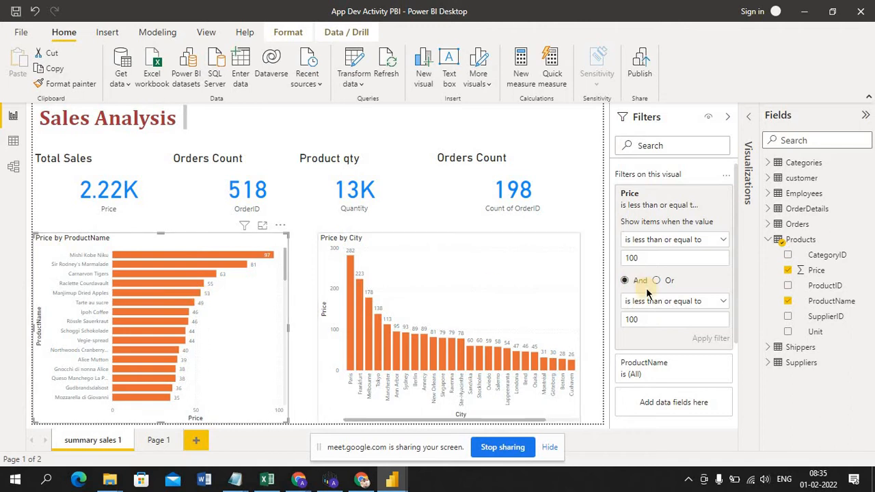
Step: Set both Price filter values to 50, applying the filter with And and again with Or
double_click(646, 259)
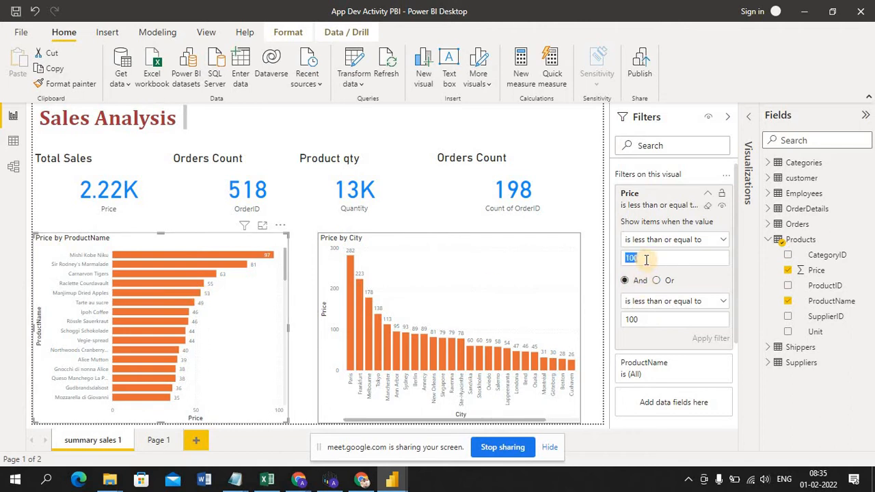
type("50")
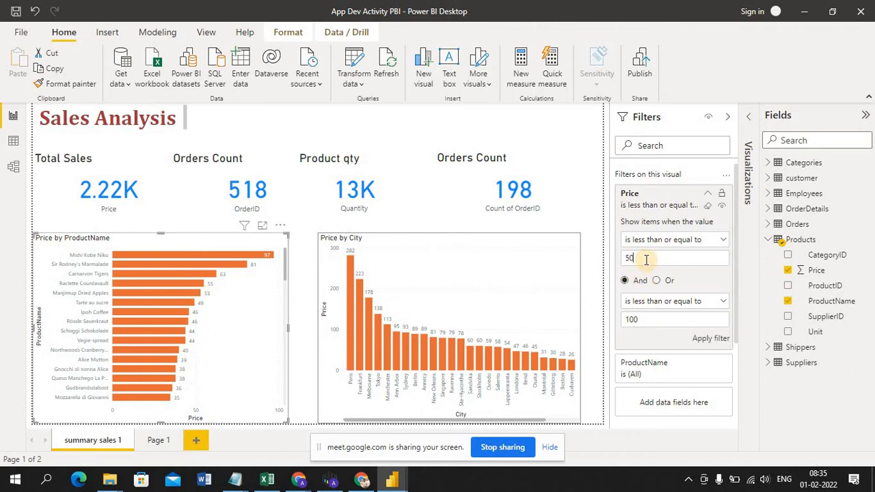
double_click(654, 319)
type("50")
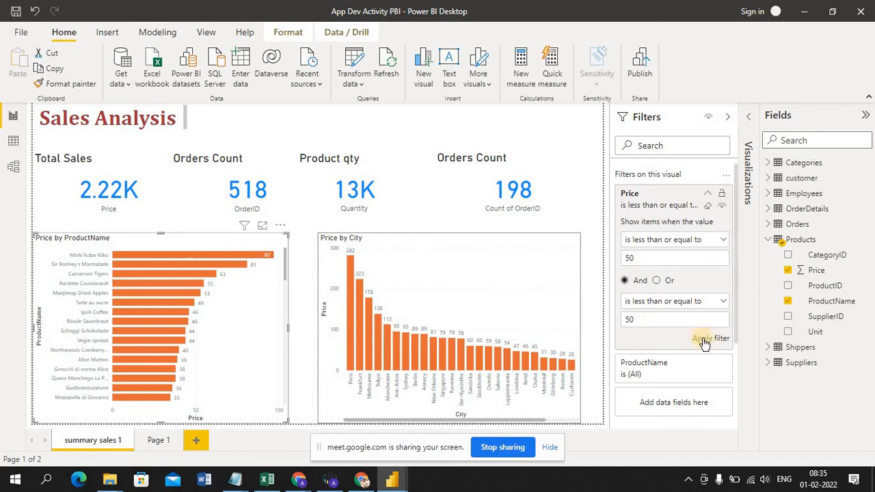
left_click(704, 342)
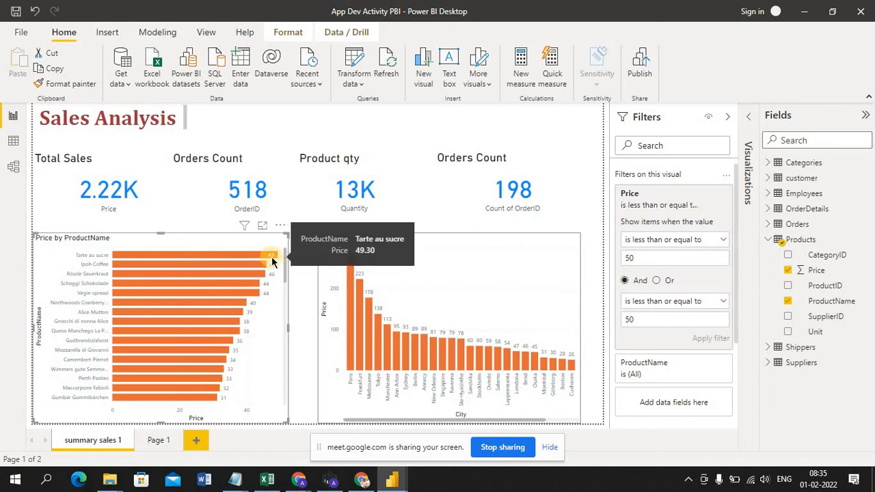
left_click(656, 281)
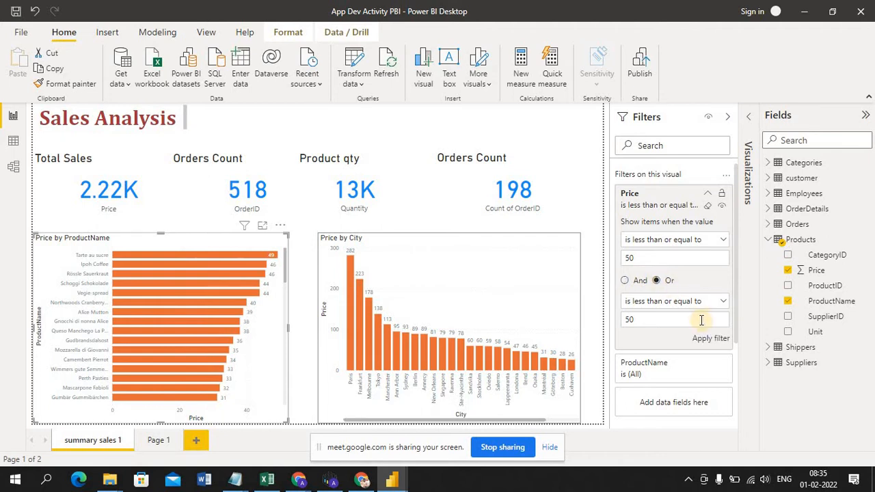
left_click(712, 339)
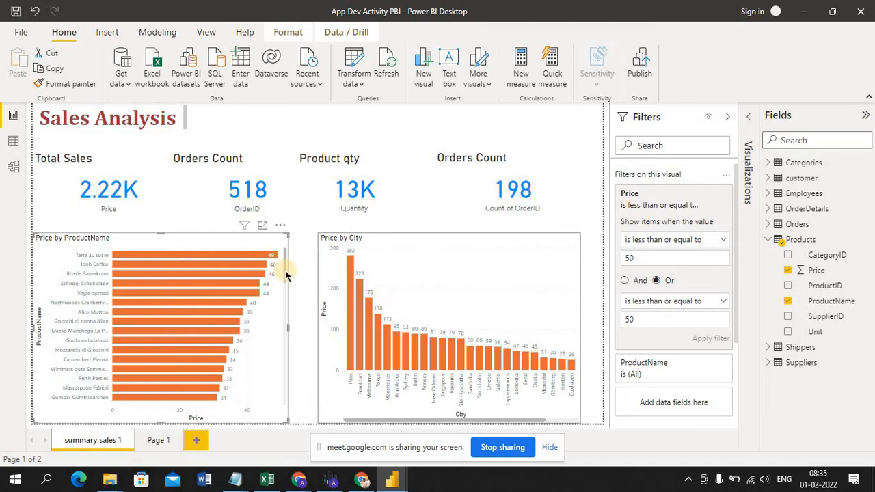
Step: Change both Price filter conditions to greater than and apply the filter
left_click(725, 242)
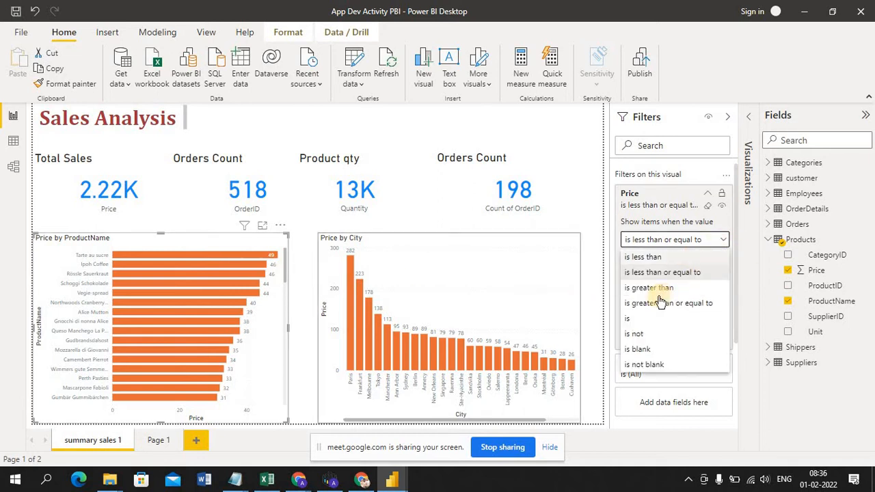
left_click(665, 290)
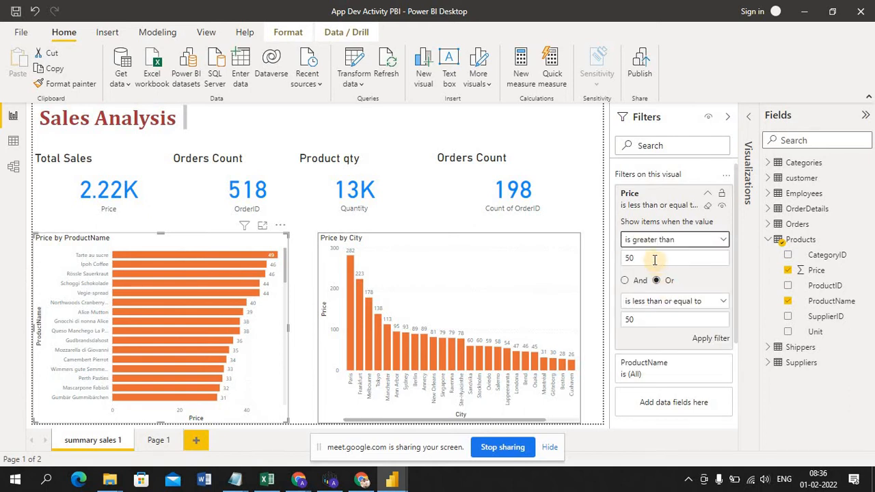
left_click(723, 304)
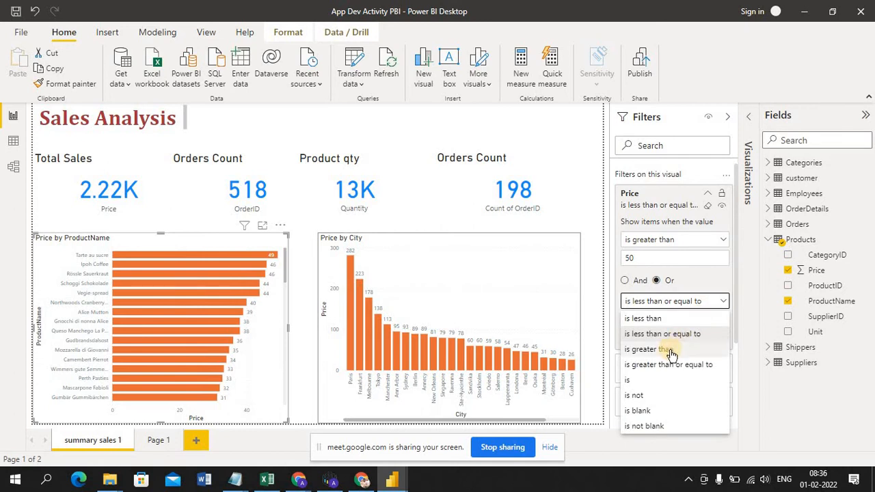
left_click(667, 349)
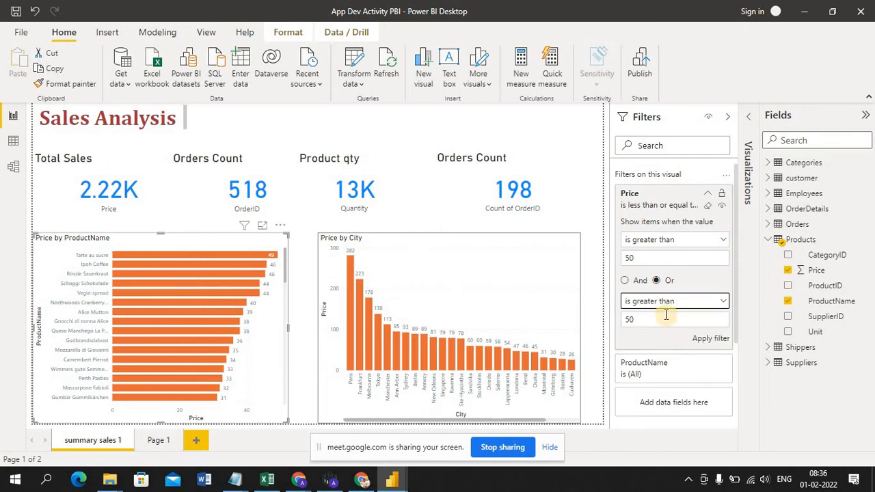
left_click(720, 340)
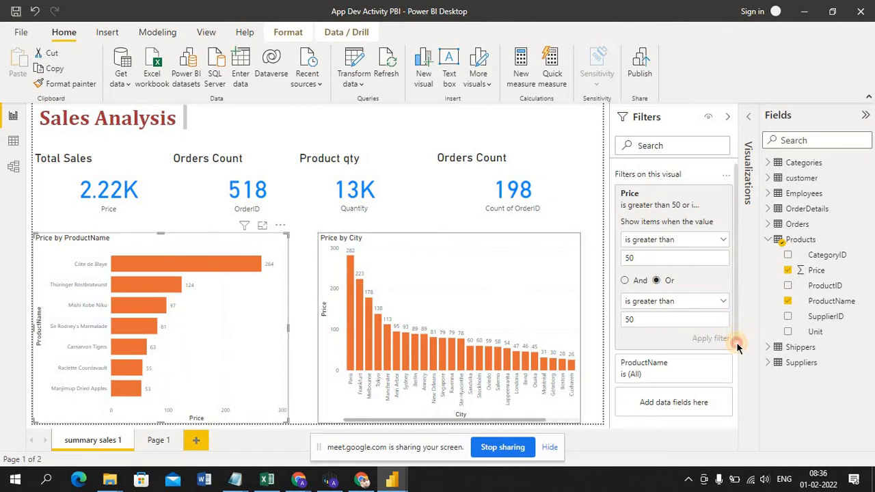
Step: Compare the visual-level filters of the Price by ProductName and Price by City charts
left_click_drag(738, 340, 736, 353)
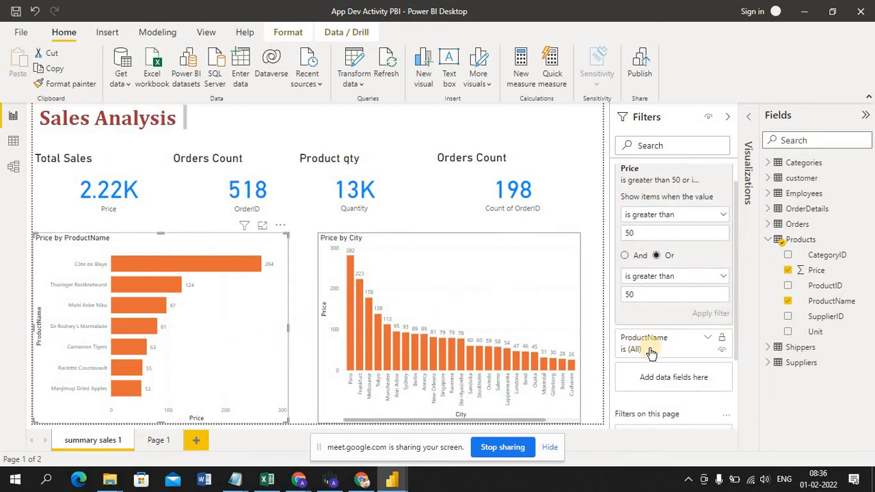
left_click_drag(734, 320, 739, 338)
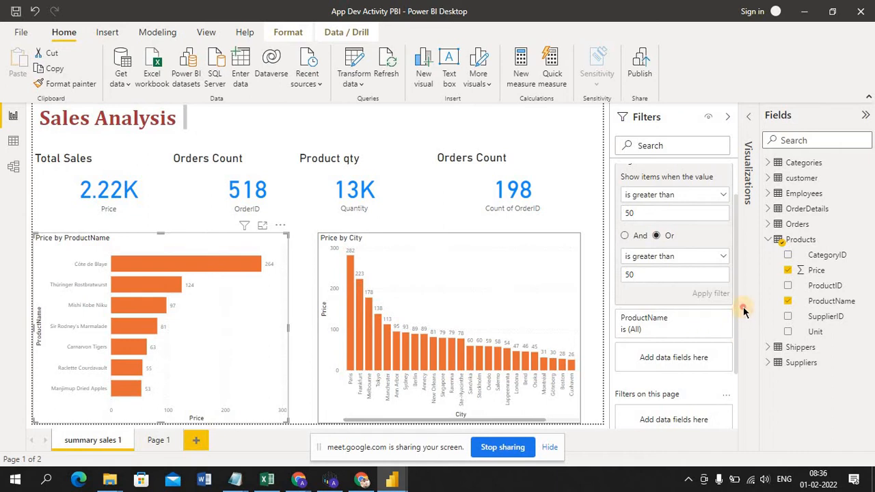
scroll(698, 266, "up", 2)
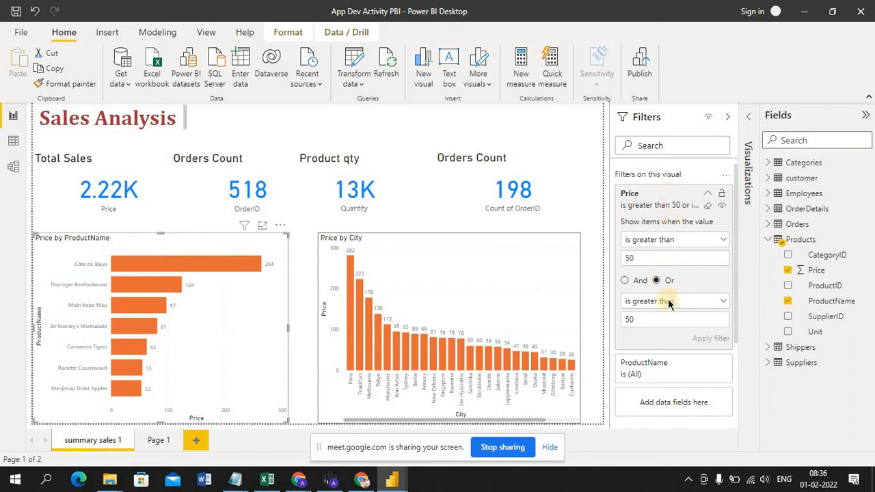
left_click(481, 262)
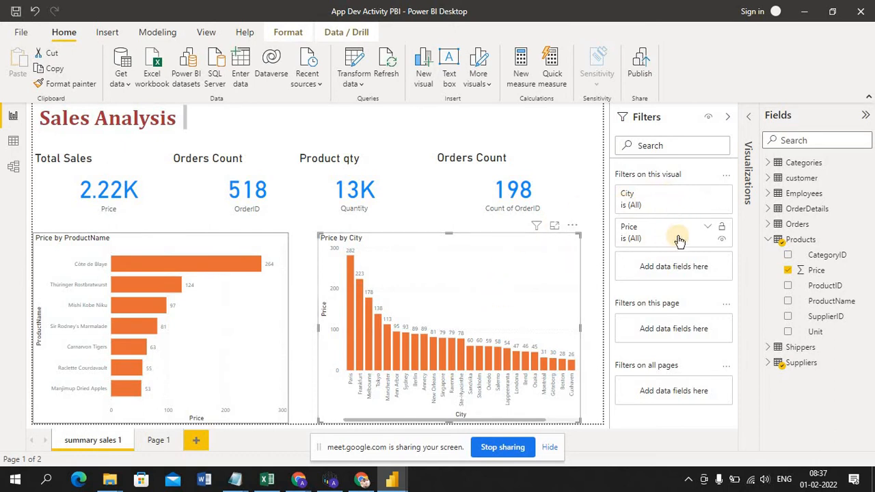
left_click(220, 334)
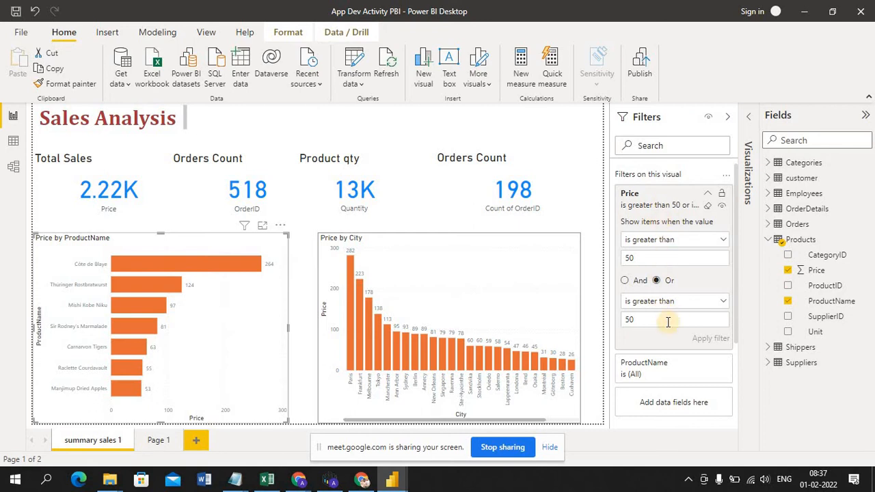
Step: Filter the Price by City chart to the cities Annecy, Bend, Berlin and Boston using basic filtering
left_click(464, 297)
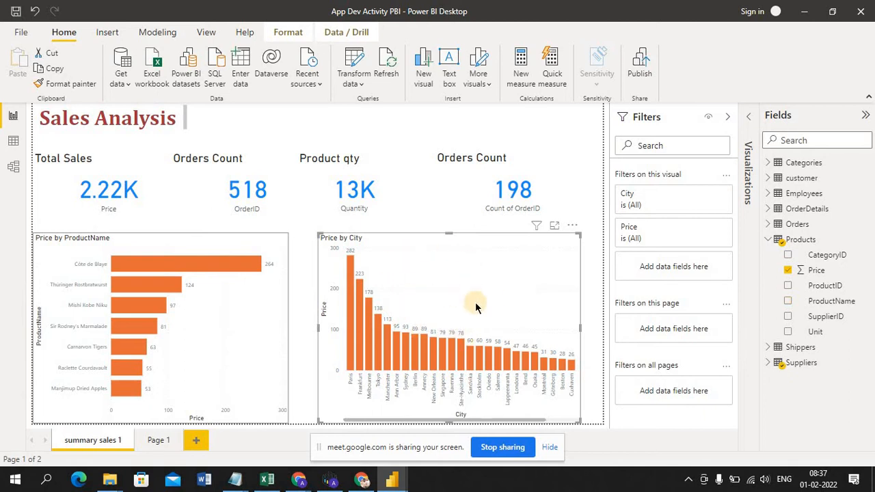
left_click(710, 199)
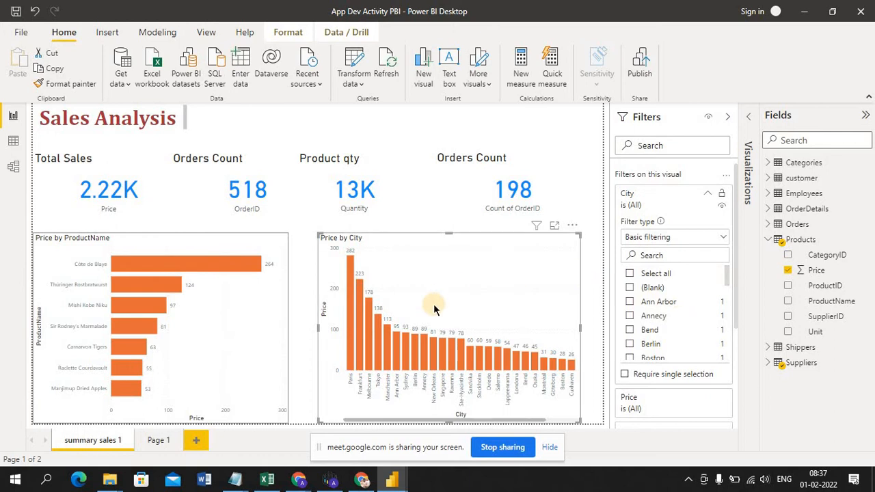
left_click(630, 316)
left_click(630, 331)
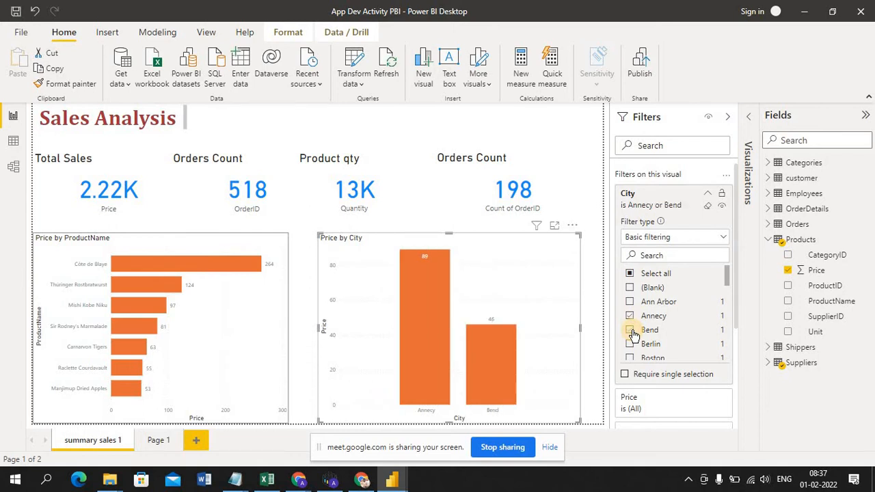
left_click(630, 345)
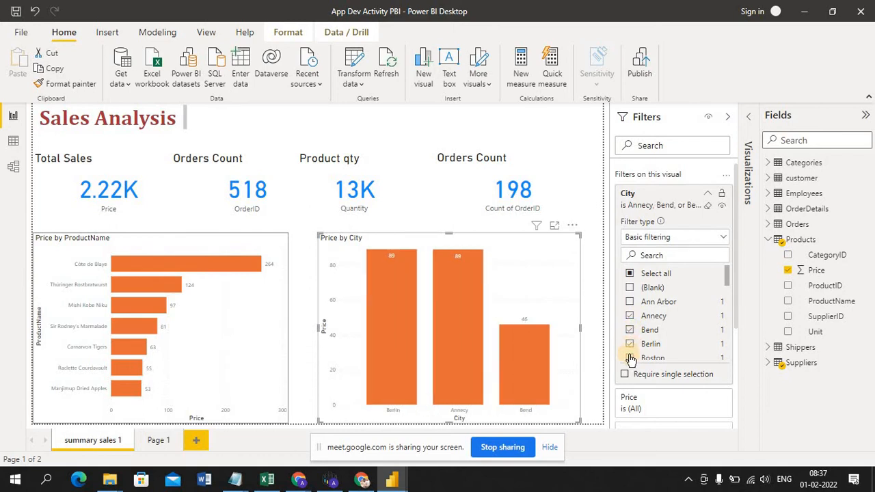
left_click(630, 358)
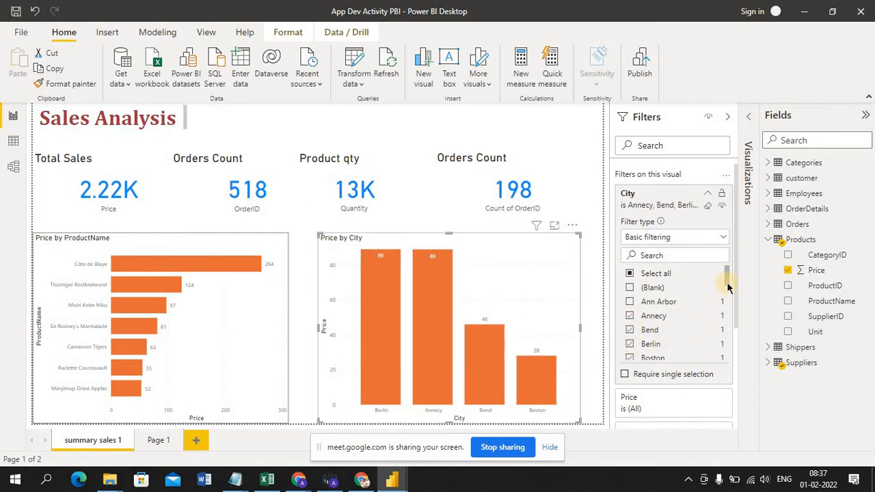
Step: Add Frankfurt, Göteborg and Lappeenranta to the Price by City chart's City filter
left_click_drag(727, 286, 728, 300)
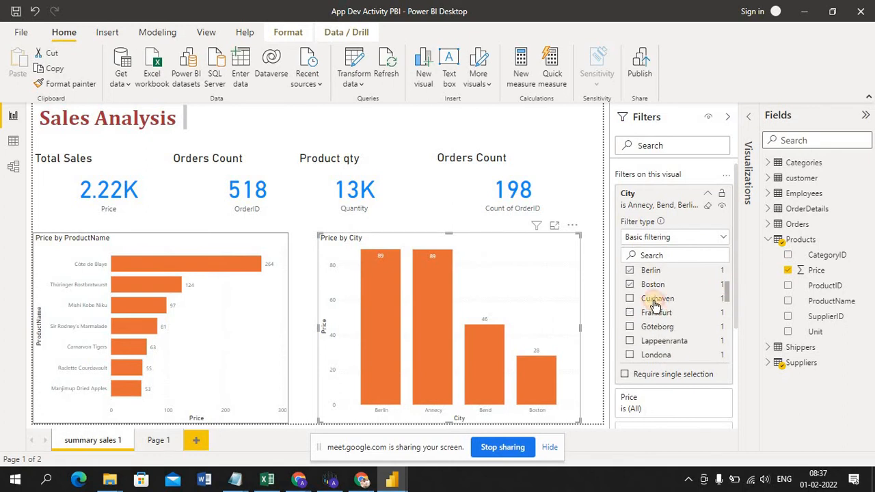
left_click(629, 313)
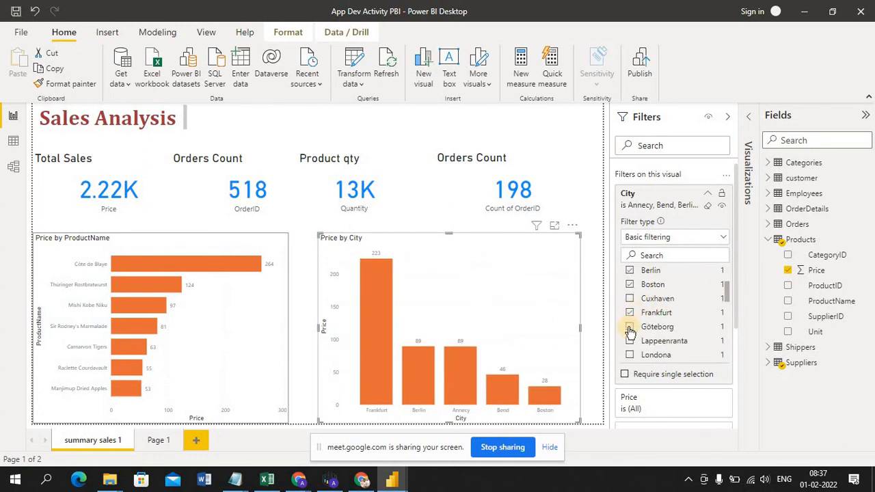
left_click(630, 327)
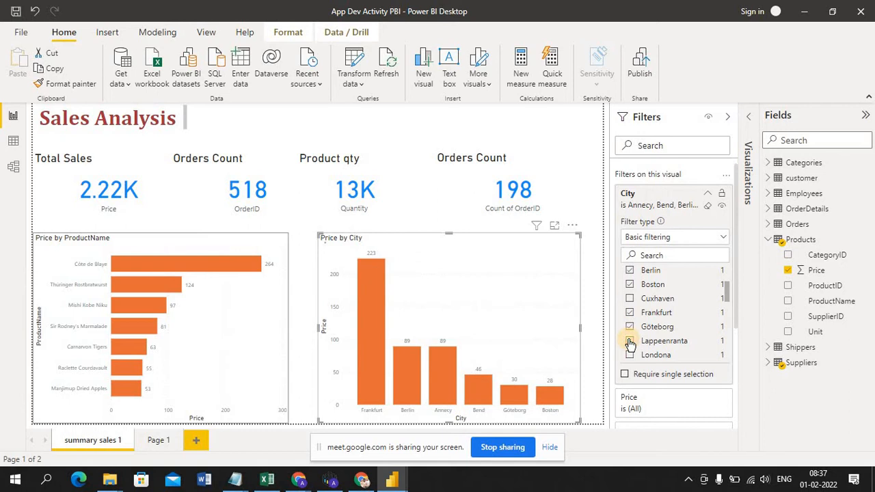
left_click(629, 341)
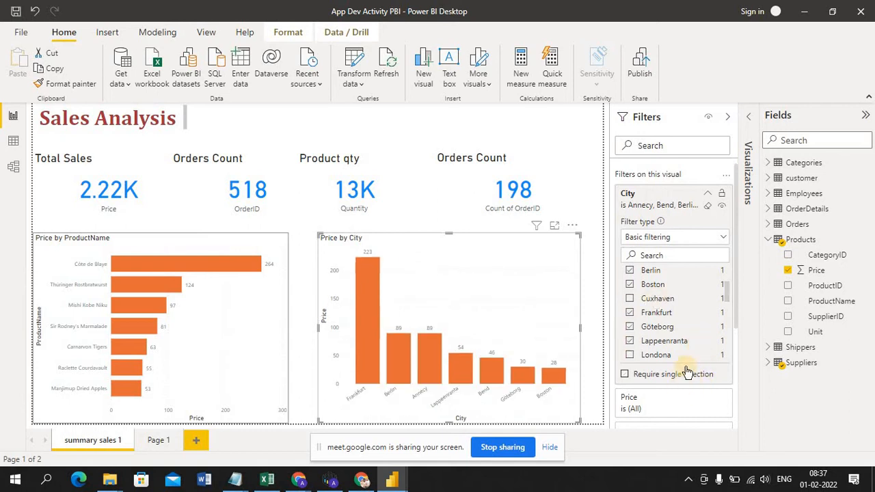
left_click(596, 246)
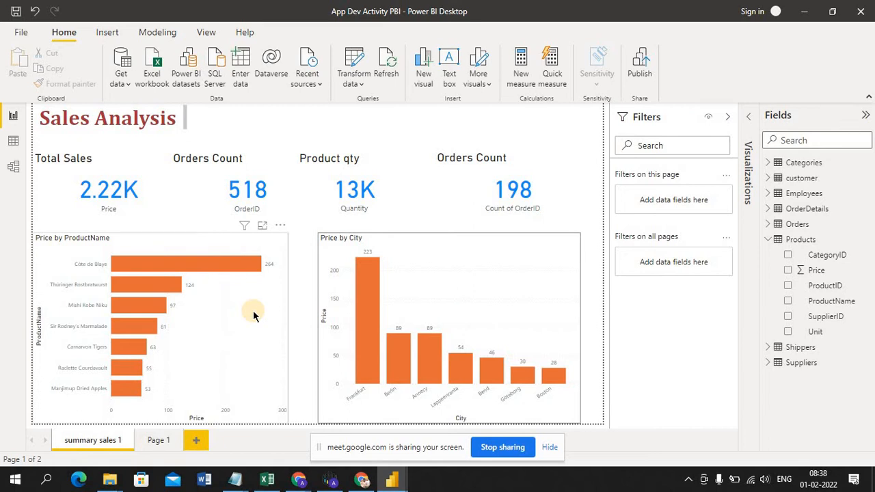
left_click(247, 352)
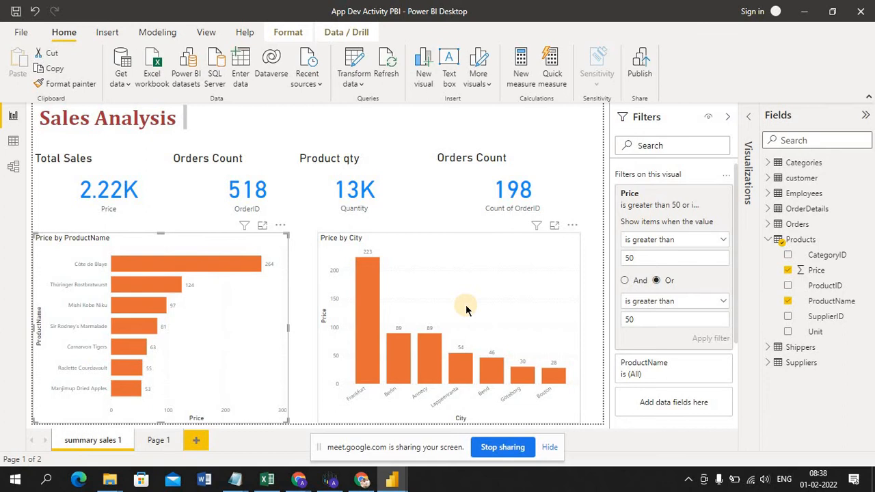
Step: Examine the visual-level Price filter of the Total Sales card
left_click(58, 190)
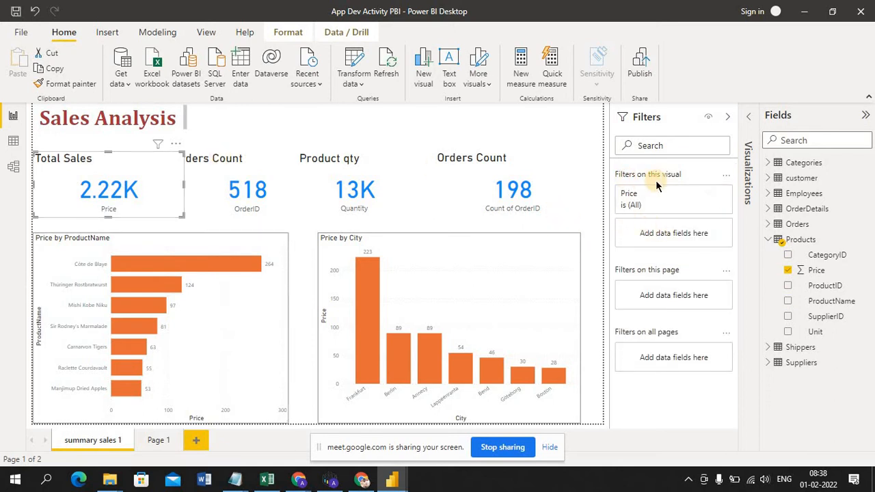
left_click(706, 197)
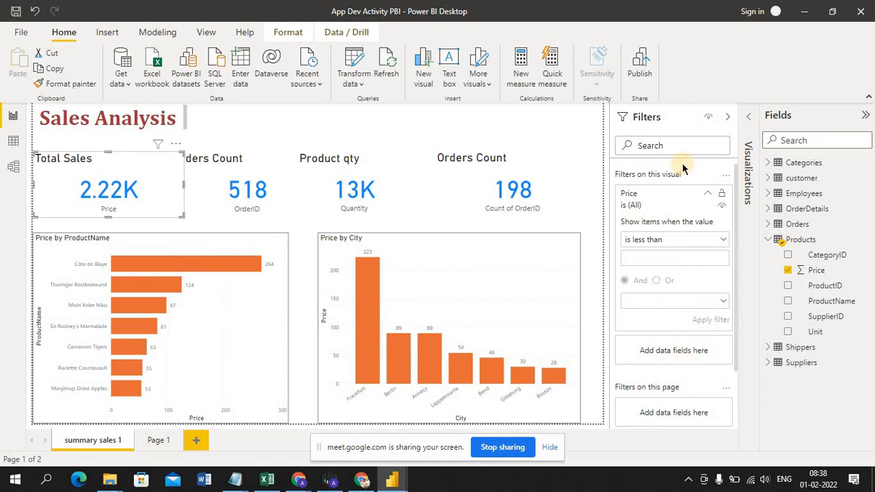
left_click(580, 137)
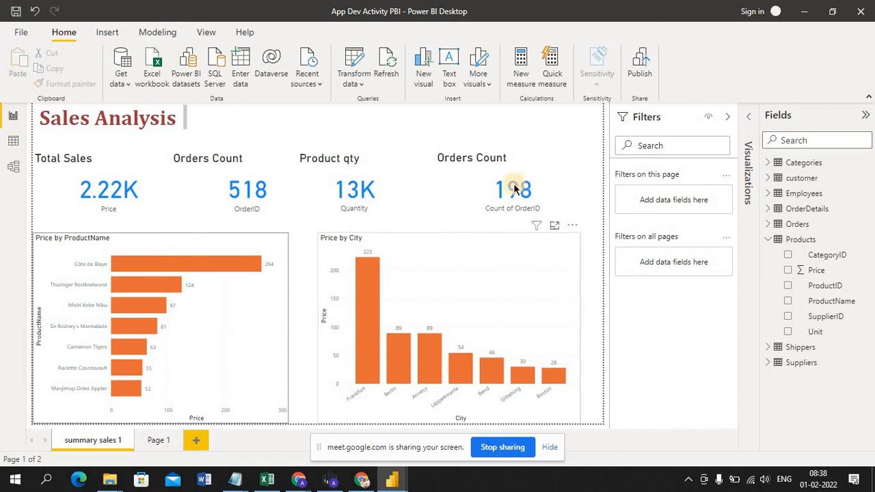
Step: Narrow the Count of OrderID, Product qty and OrderID cards, moving the Count of OrderID card closer to Product qty
left_click(578, 186)
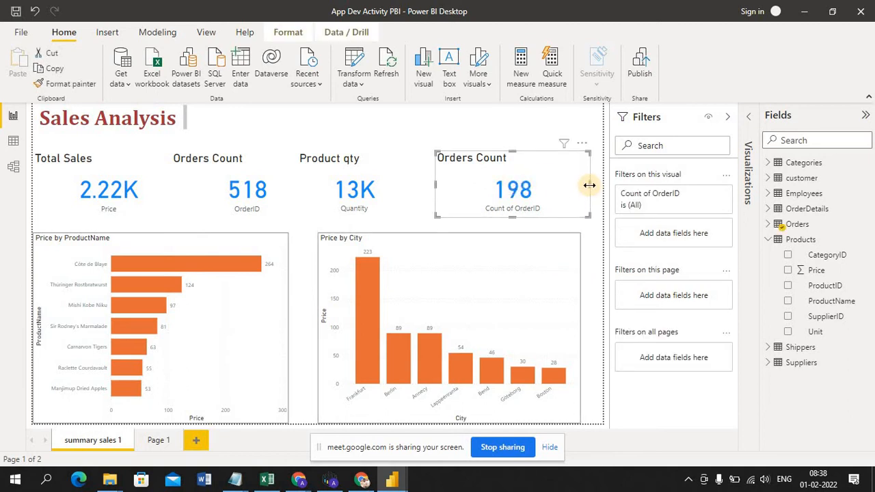
left_click_drag(590, 185, 467, 184)
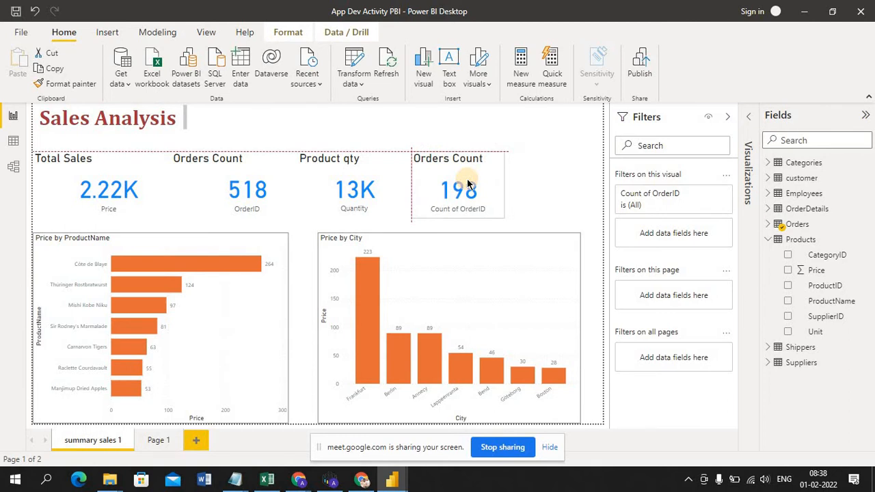
left_click(385, 169)
left_click_drag(410, 182, 385, 181)
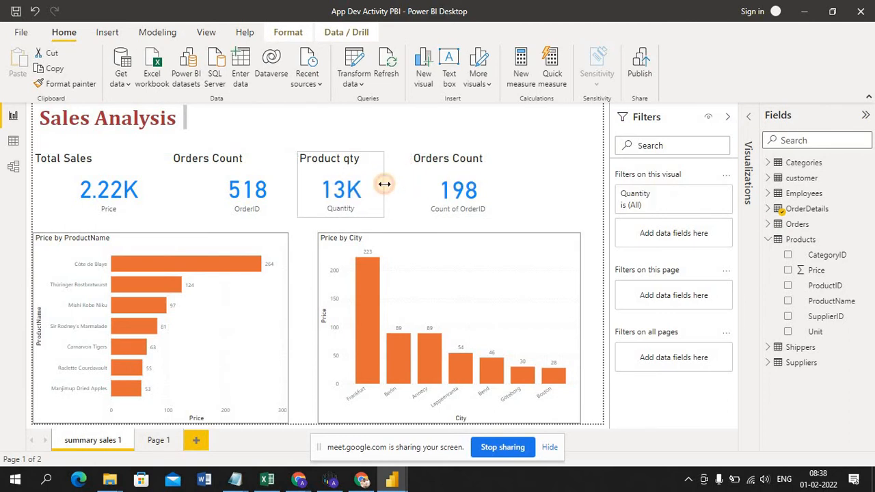
left_click(266, 181)
left_click_drag(298, 183, 282, 191)
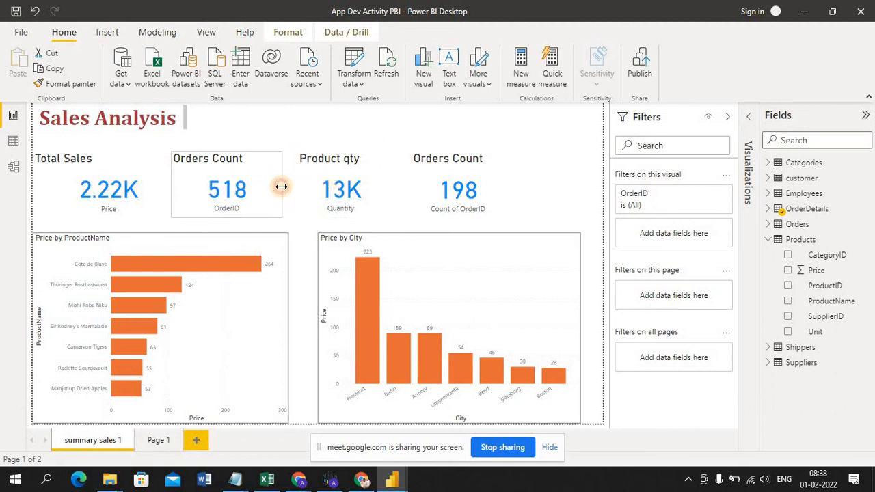
Step: Reduce the height and width of the Price by ProductName chart to free space on the page
left_click(521, 275)
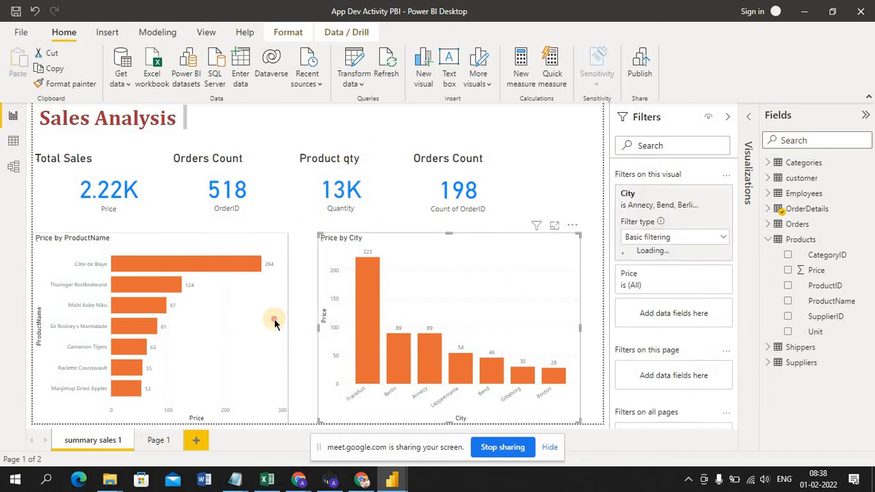
left_click(222, 388)
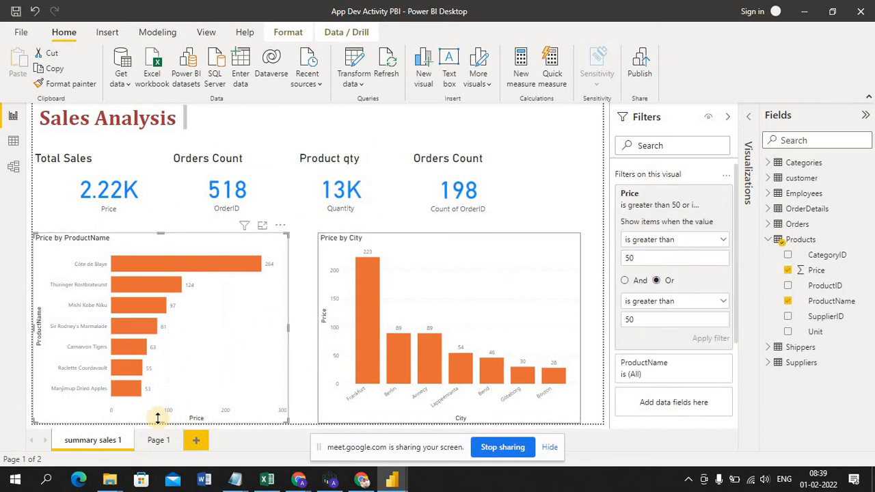
left_click_drag(157, 418, 167, 355)
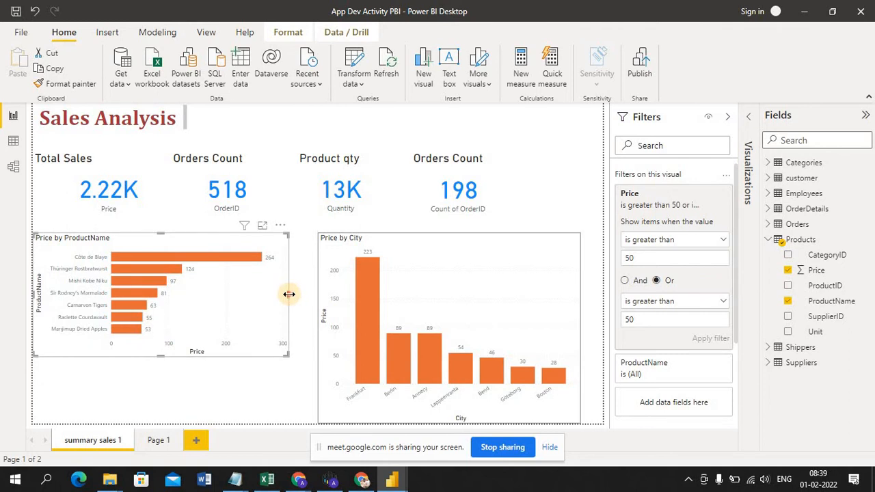
left_click_drag(289, 294, 244, 295)
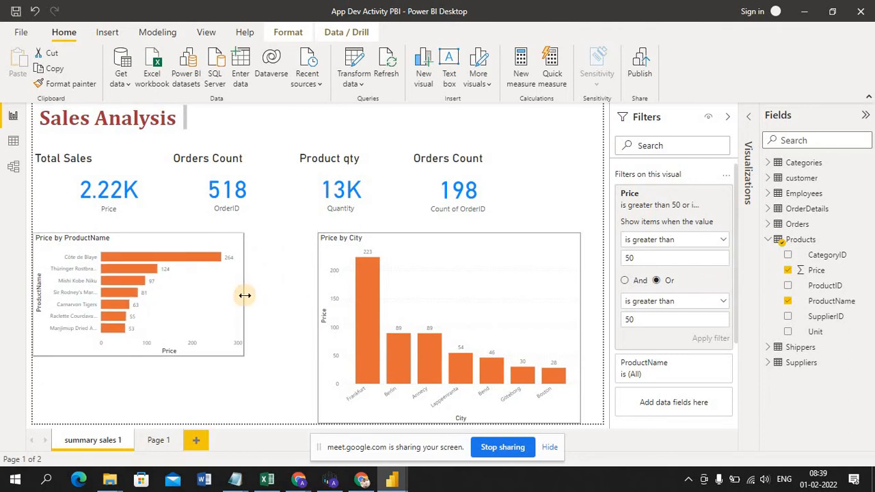
Step: Resize the Price by City chart so it sits directly beside the Price by ProductName chart at the same height
left_click(431, 282)
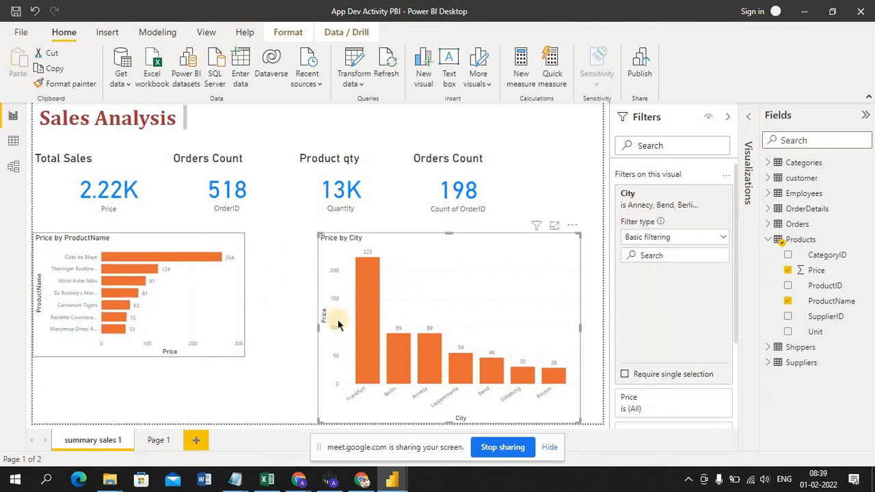
left_click_drag(319, 327, 248, 332)
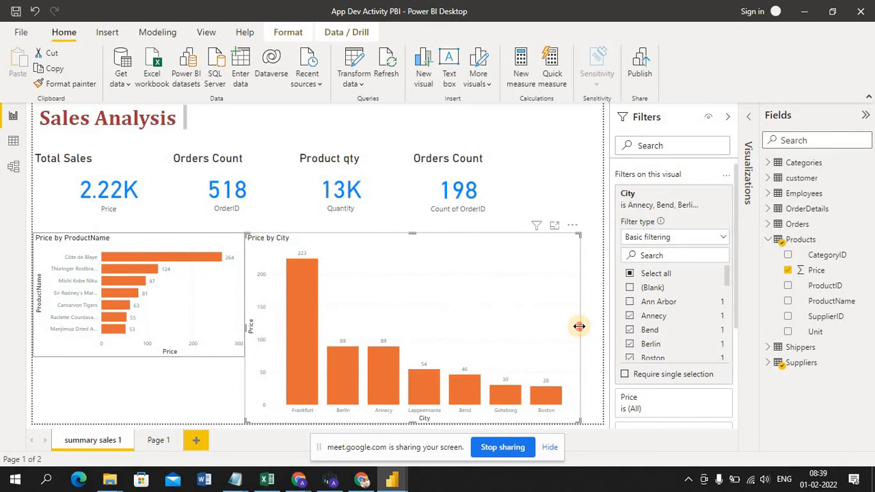
left_click_drag(579, 327, 483, 324)
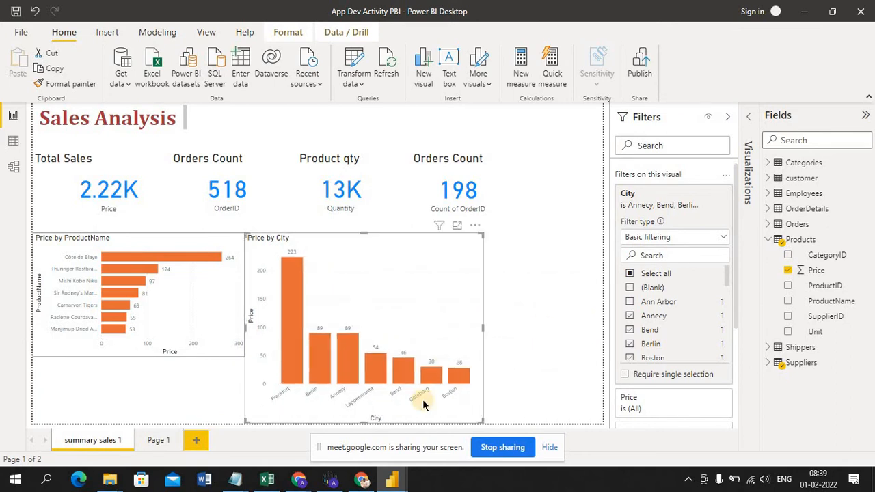
left_click_drag(366, 421, 364, 357)
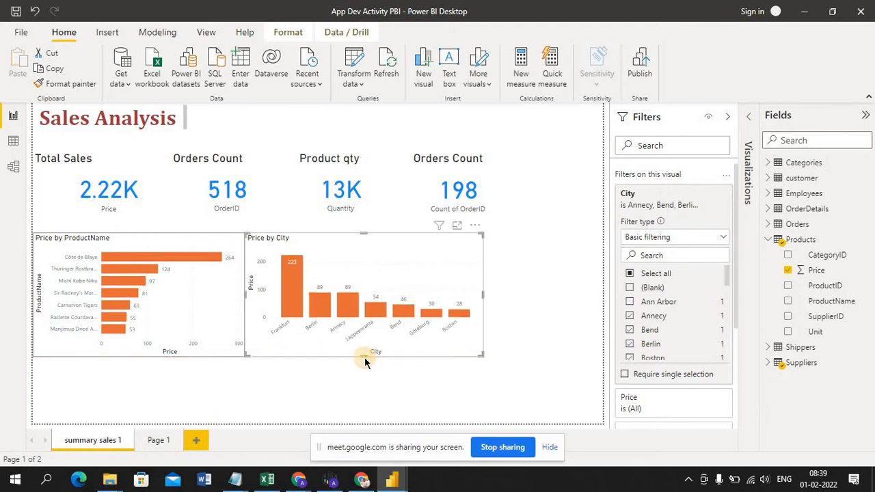
left_click(422, 378)
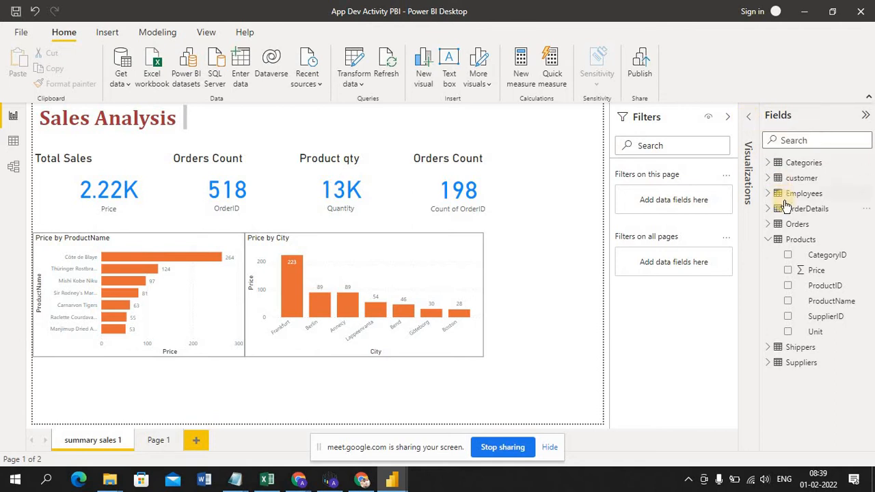
Step: Show the visual types in place of the filters, expand the Categories and customer tables, and add an empty slicer
left_click(728, 119)
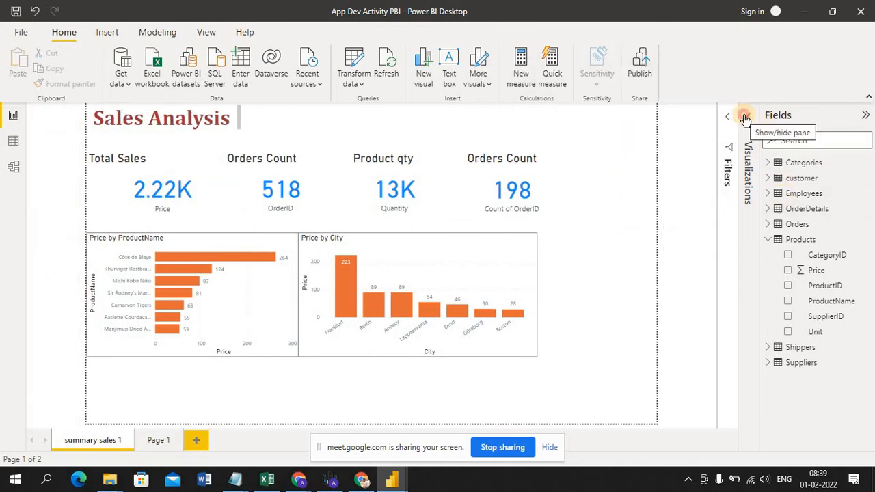
left_click(745, 120)
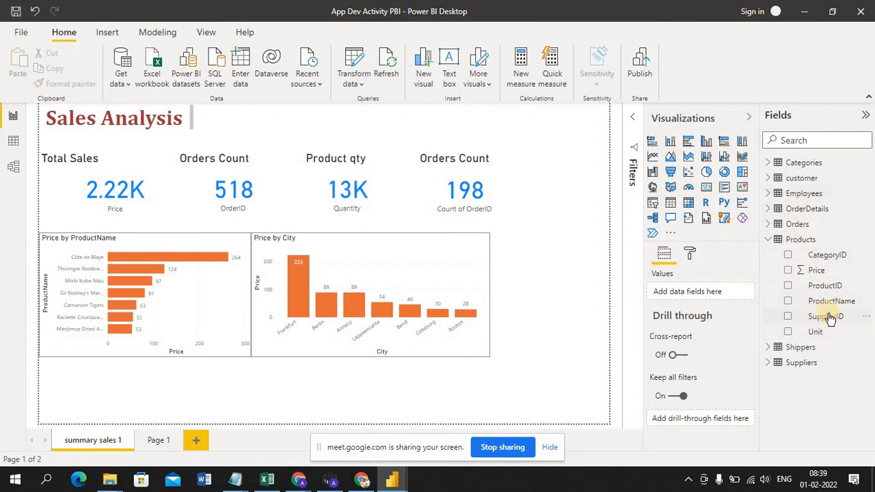
left_click(769, 164)
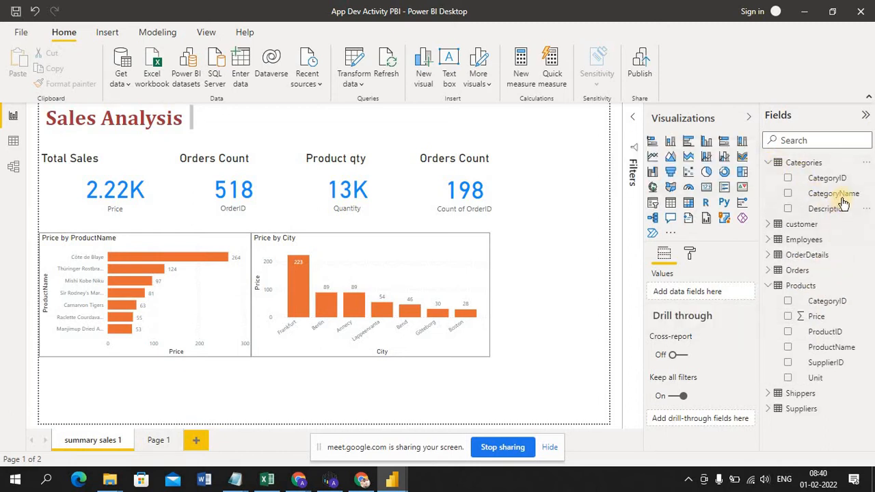
left_click(770, 224)
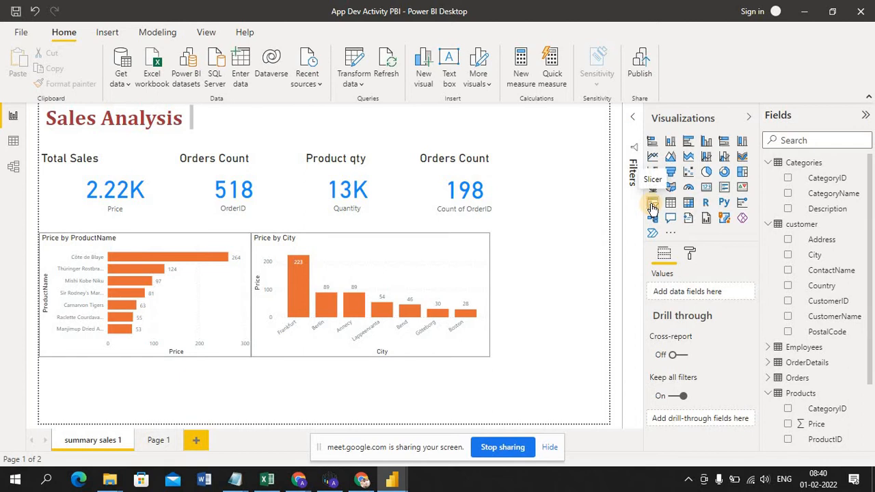
left_click(653, 207)
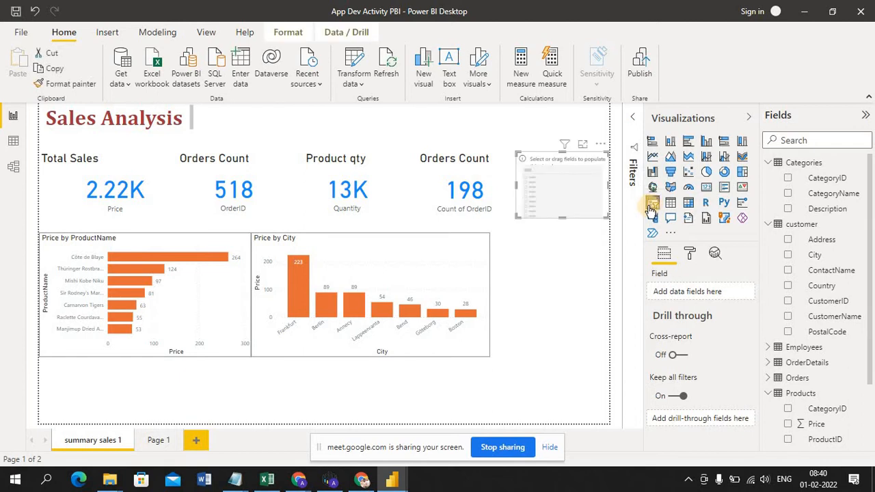
Step: Assign the customer Country field to the slicer, make it taller and place it beside the Count of OrderID card
left_click(815, 287)
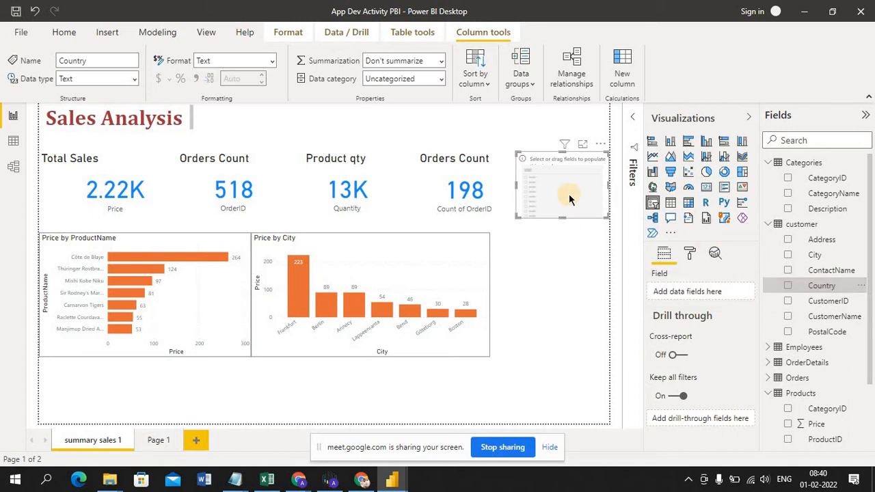
left_click_drag(759, 246, 706, 265)
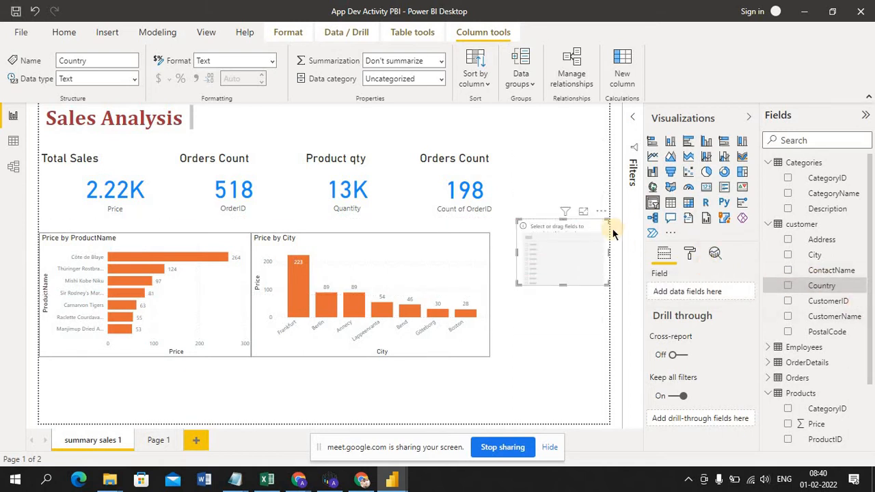
left_click(788, 290)
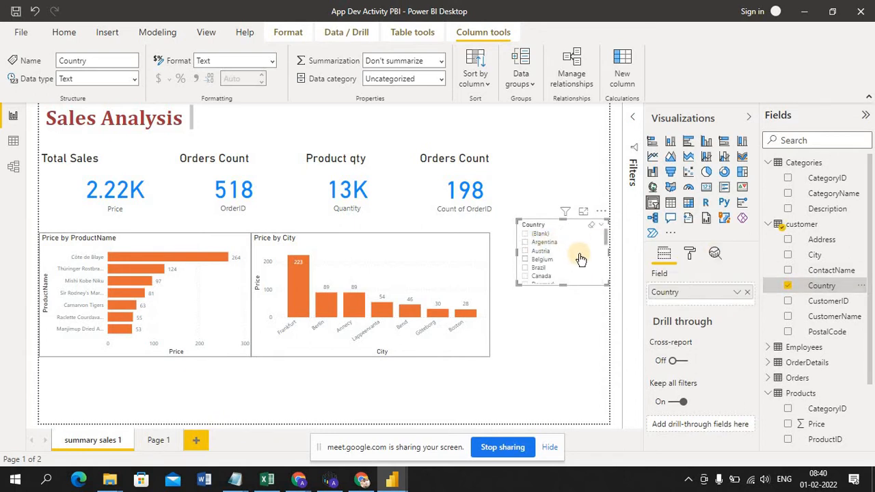
left_click_drag(579, 257, 559, 233)
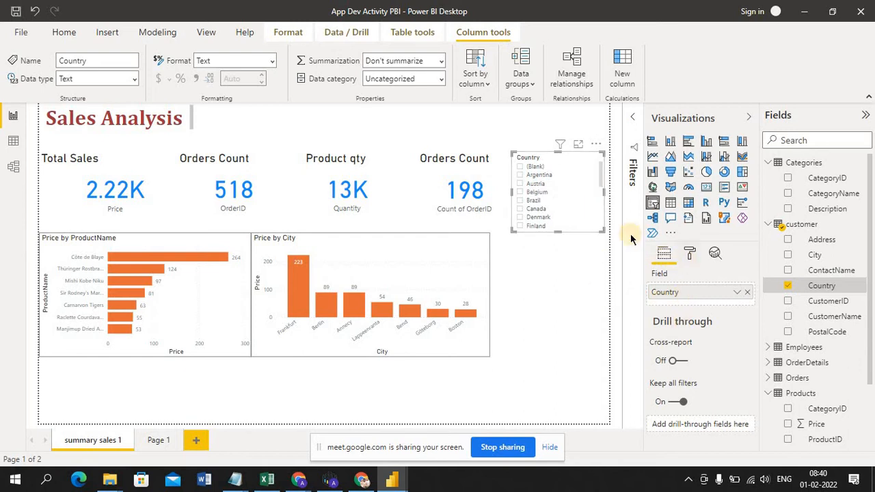
Step: Set the Country slicer's background color to a medium grey theme shade
left_click(690, 254)
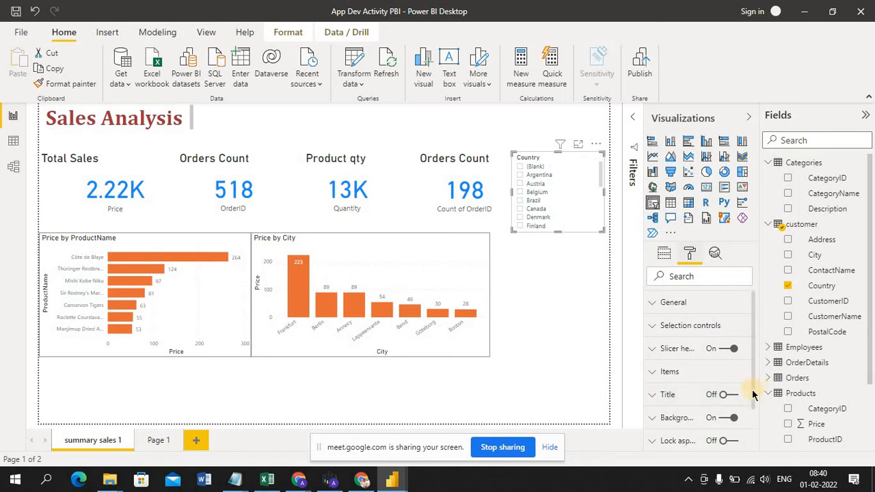
scroll(751, 397, "down", 2)
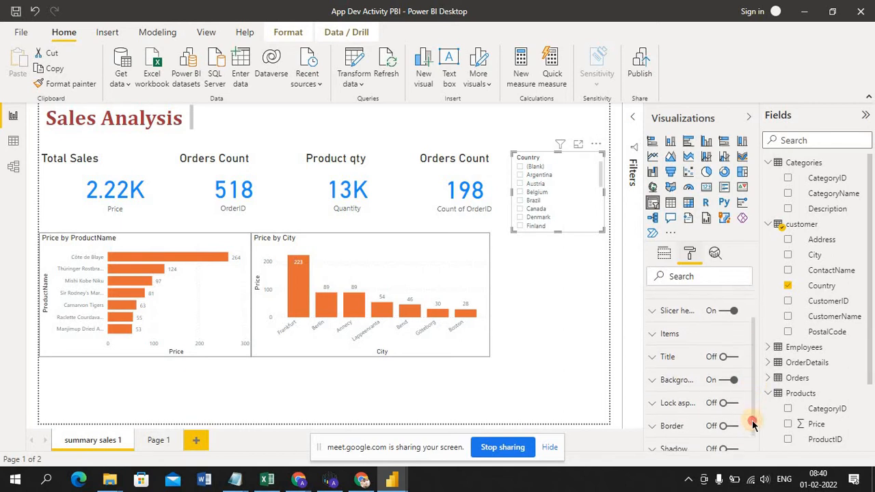
left_click(656, 380)
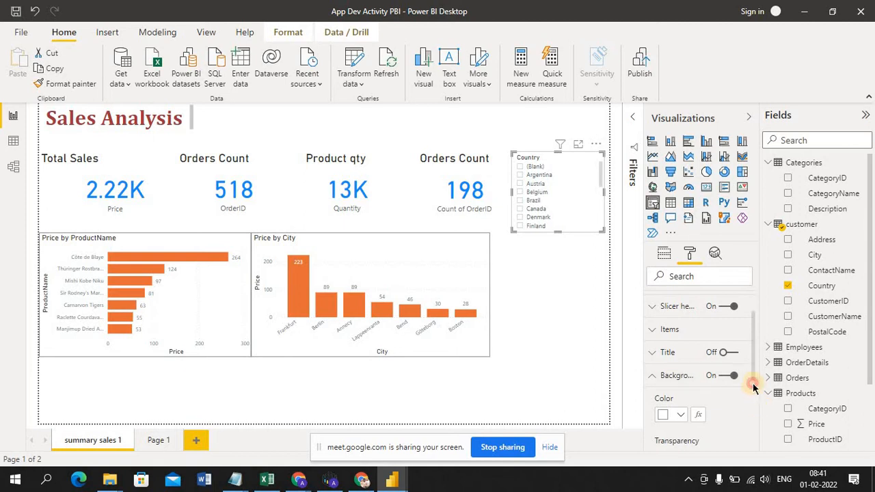
left_click_drag(752, 387, 754, 411)
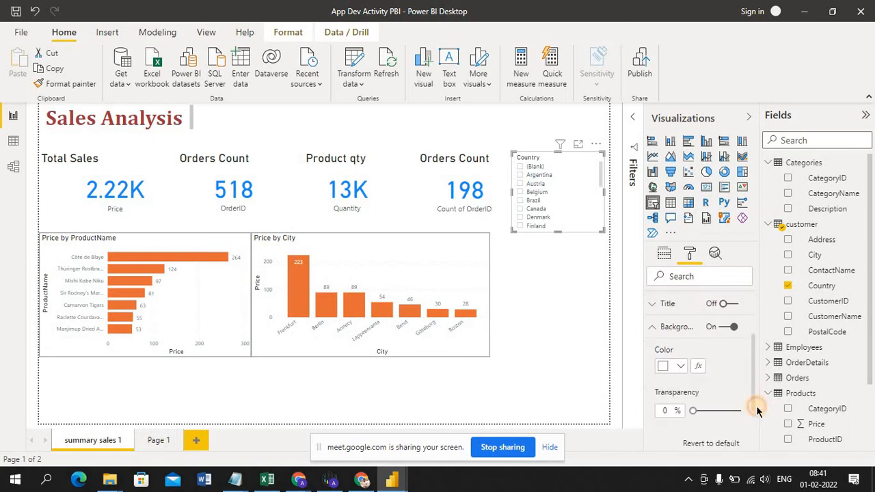
left_click(680, 367)
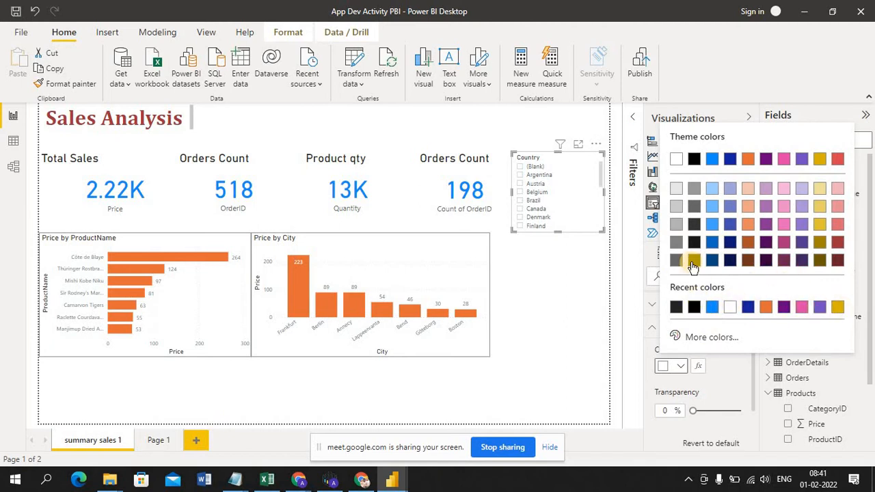
left_click(676, 225)
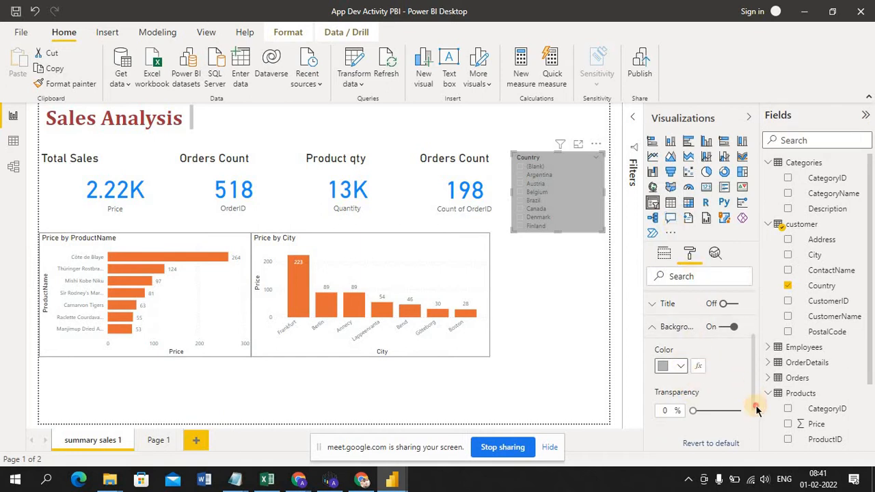
Step: Turn on the Country slicer's border and set its color to white
scroll(754, 410, "down", 3)
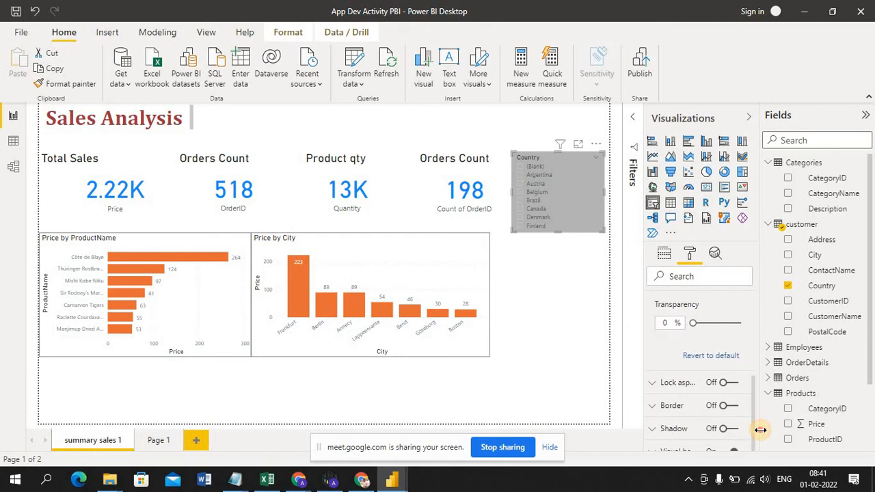
left_click(732, 406)
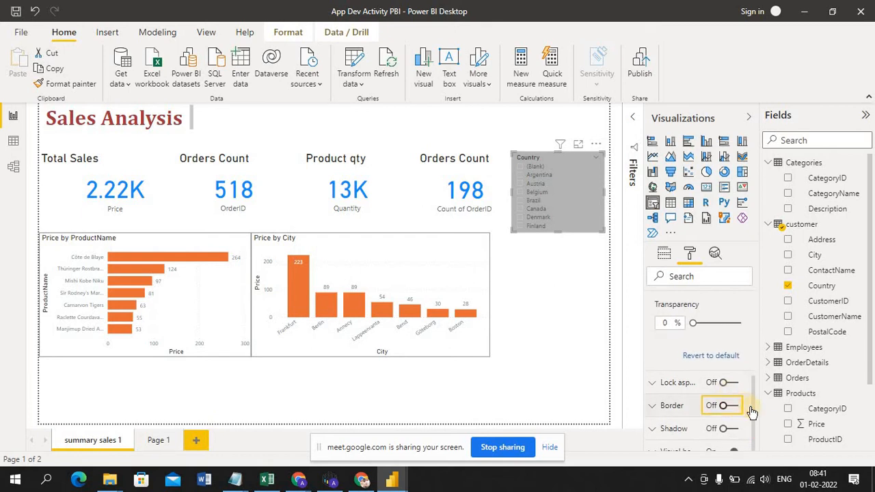
left_click(653, 401)
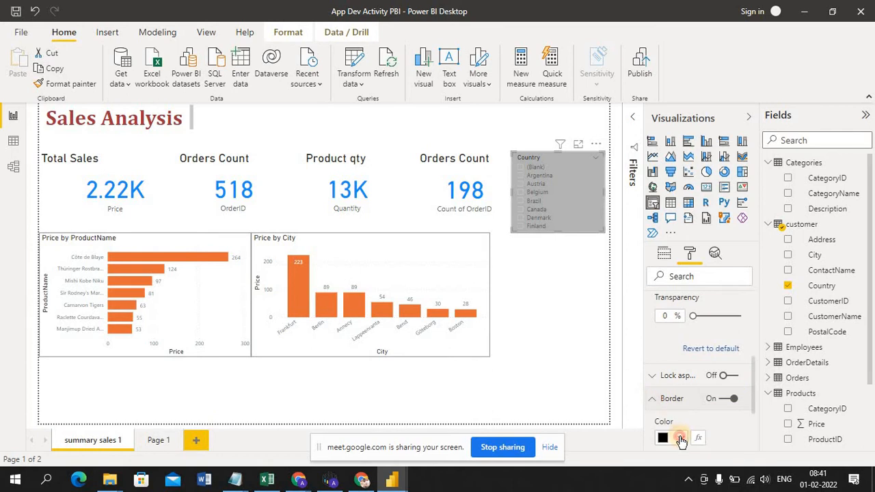
left_click(680, 439)
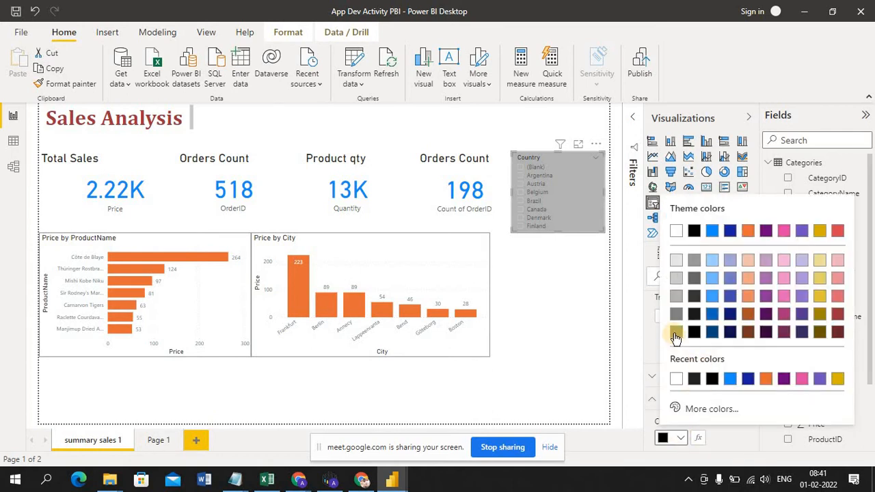
left_click(675, 379)
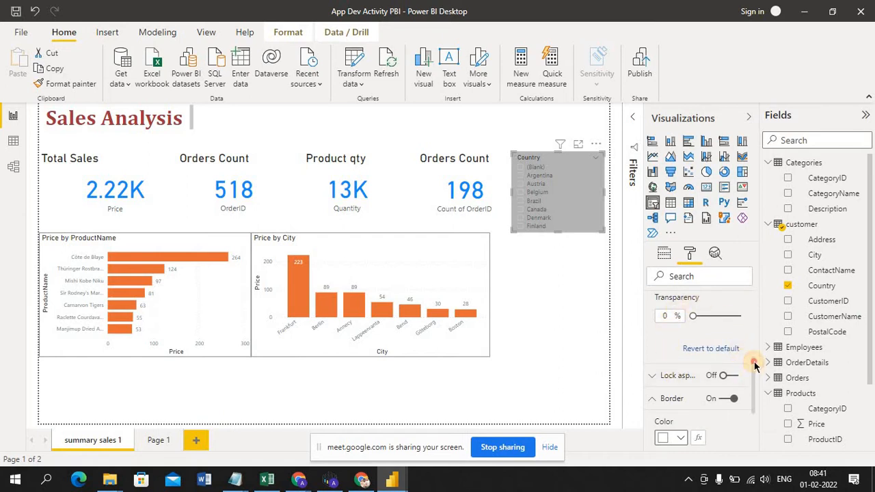
Step: Change the Country slicer's background color to the lightest grey theme shade
scroll(756, 344, "up", 2)
left_click(683, 351)
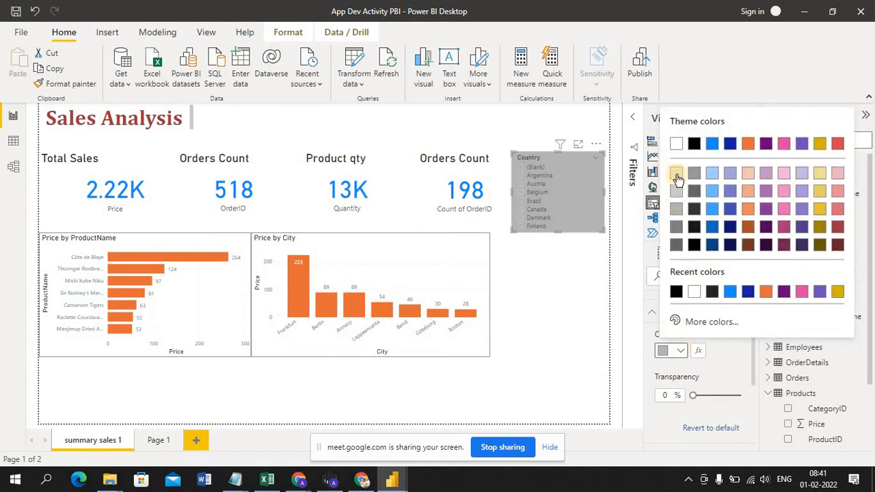
left_click(677, 178)
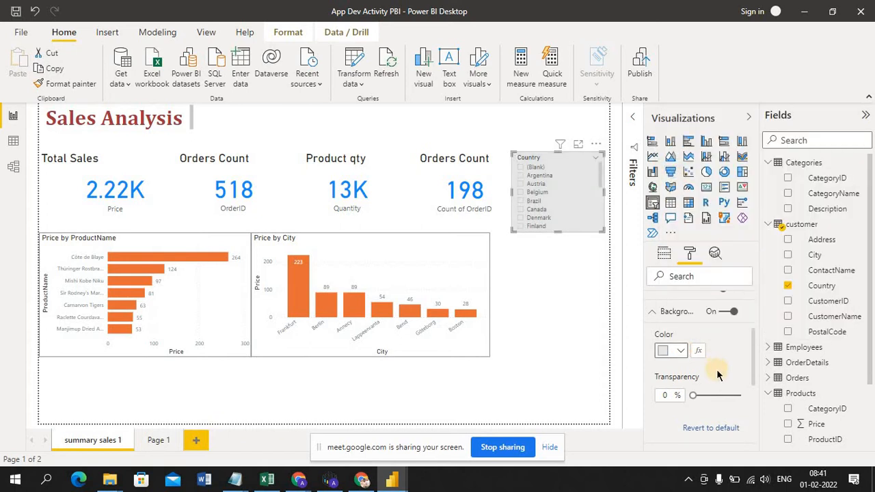
Step: Set the Country slicer's item text size to 15 pt and align the slicer's lower edge with the charts' upper edge
left_click_drag(755, 380, 764, 467)
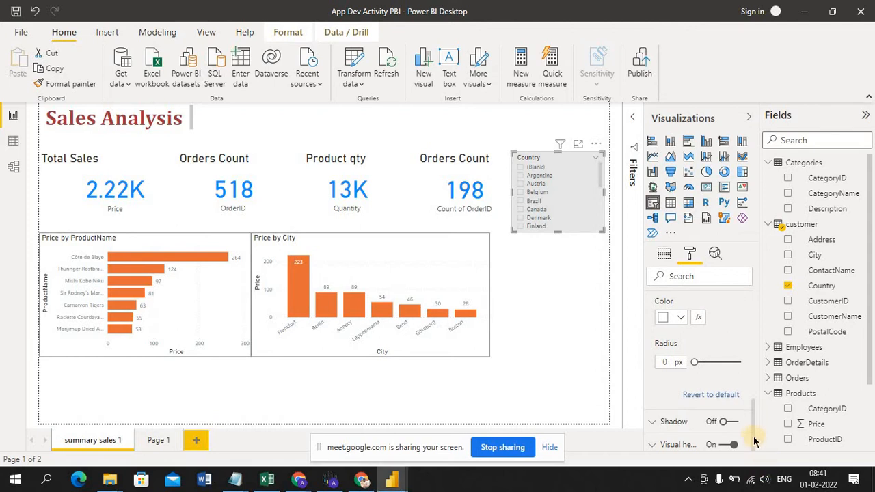
left_click_drag(753, 413, 752, 346)
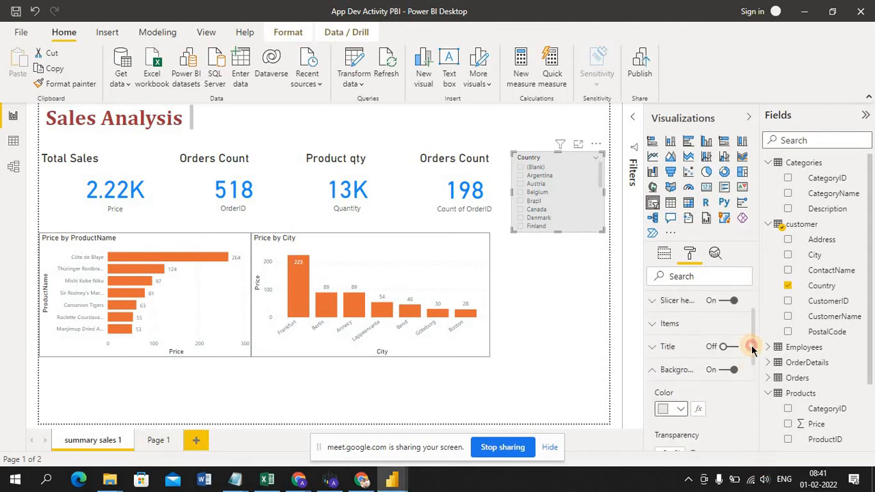
left_click(654, 326)
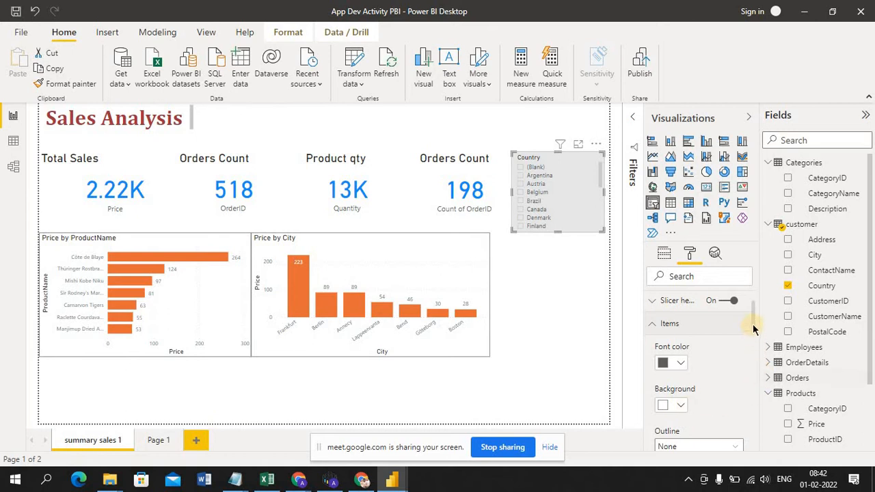
scroll(656, 335, "down", 3)
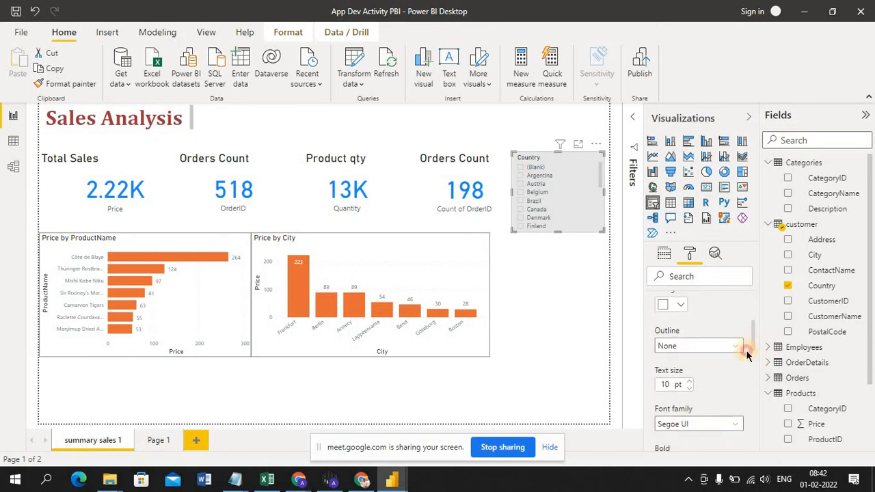
left_click(687, 382)
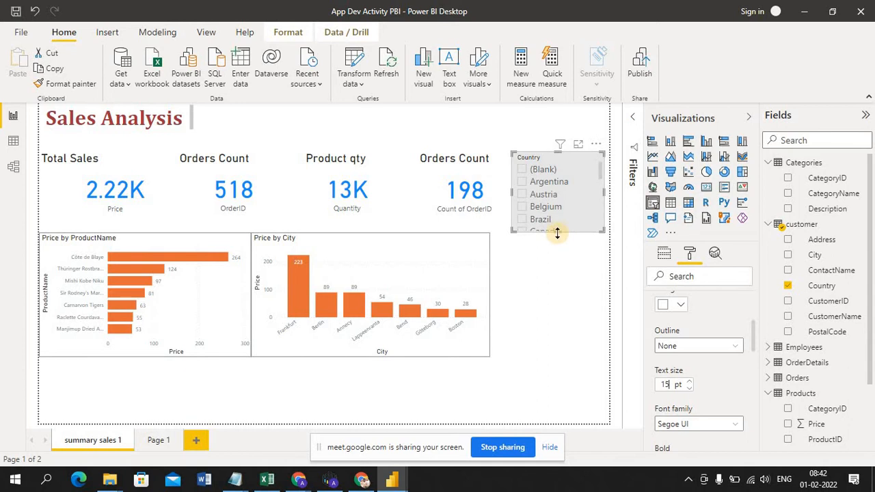
mouse_move(557, 234)
left_mouse_down()
mouse_move(559, 226)
mouse_move(557, 236)
left_mouse_up()
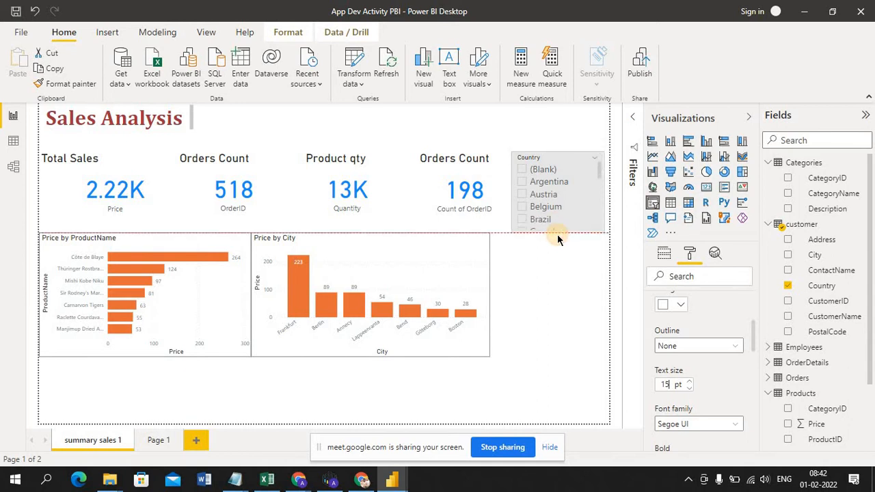
left_click(562, 265)
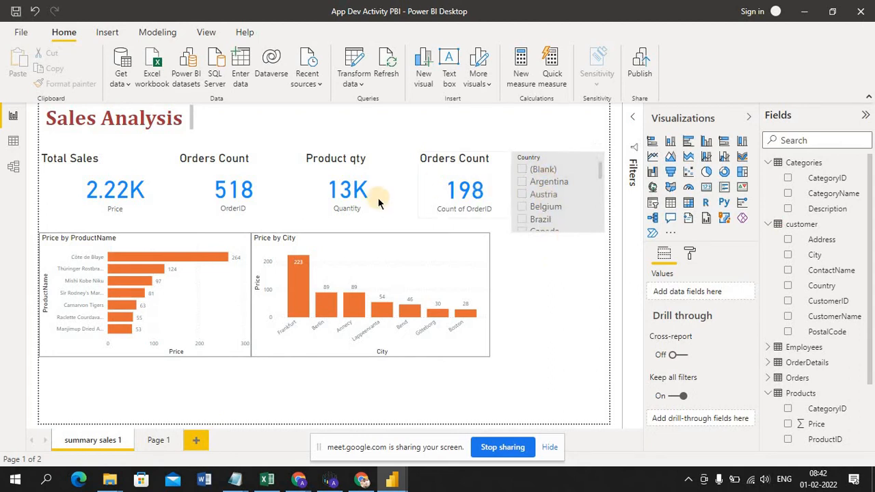
Step: Test the Country slicer by filtering to Argentina, Austria, Belgium and Brazil one at a time, leaving no country selected at the end
left_click(523, 183)
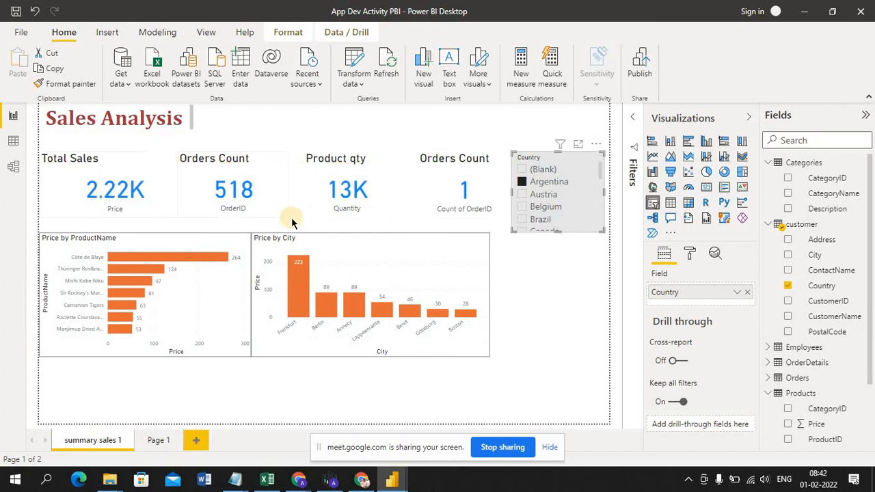
left_click(524, 196)
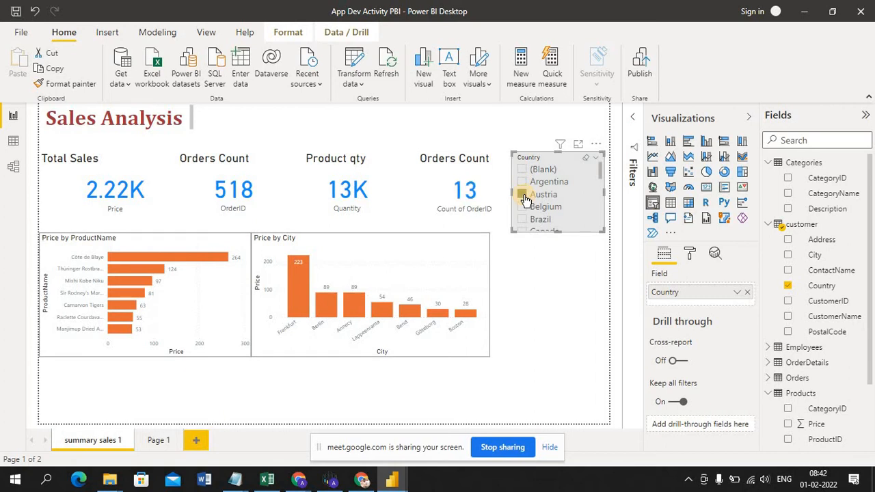
left_click(523, 208)
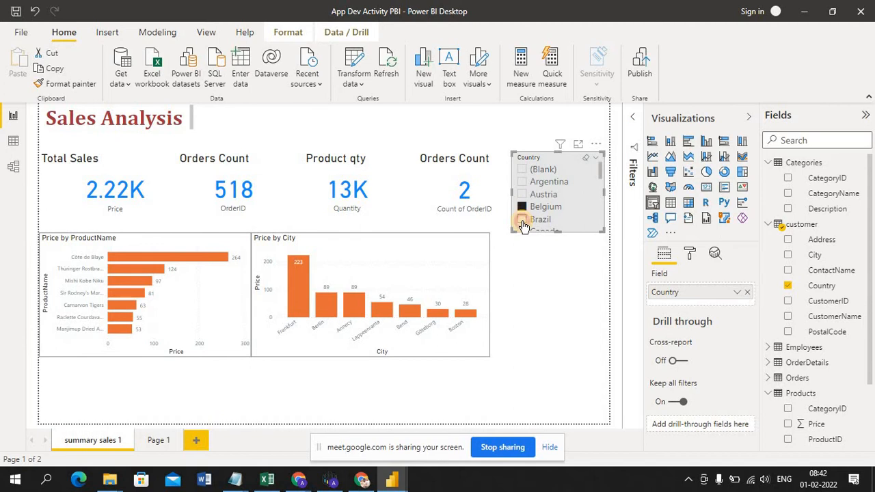
left_click(522, 220)
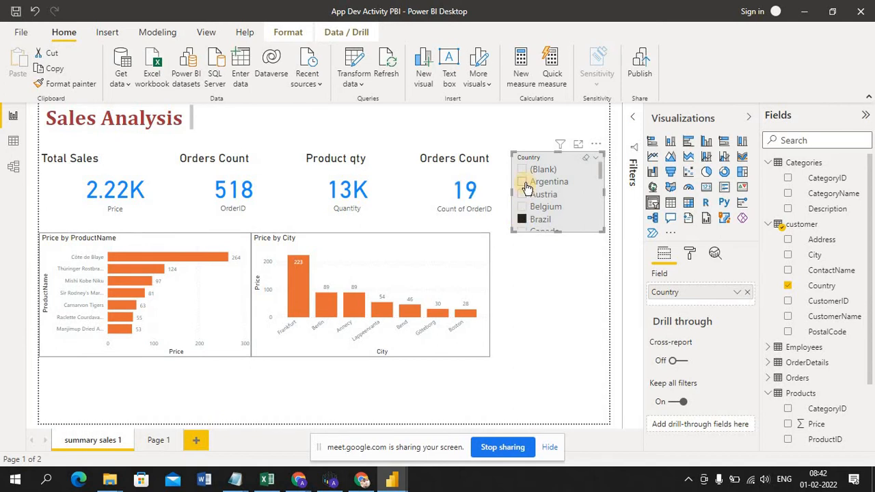
left_click(524, 183)
left_click(520, 171)
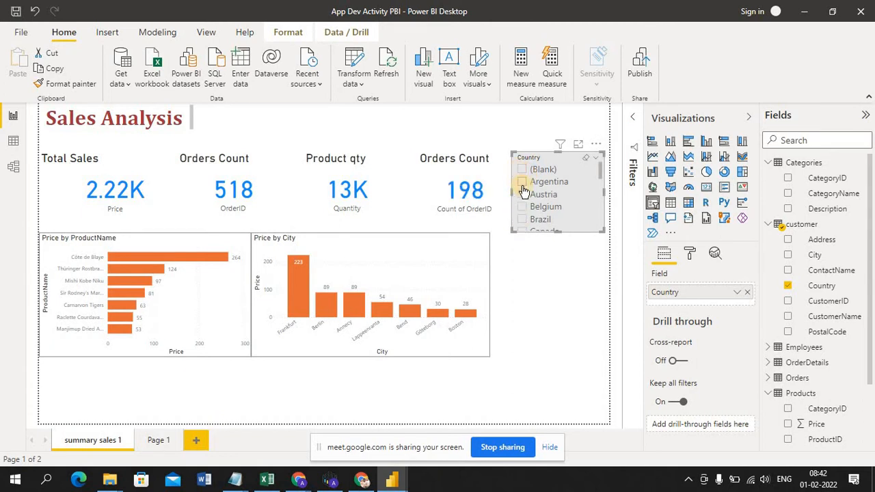
left_click(522, 184)
left_click(521, 196)
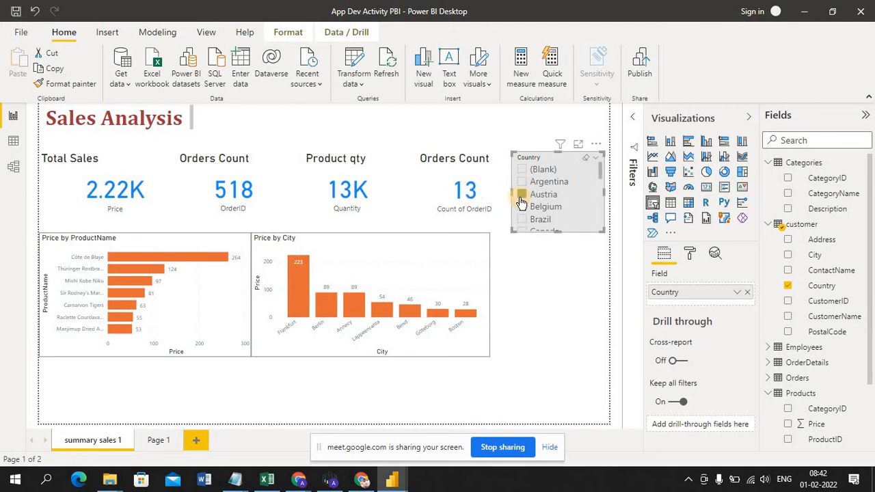
left_click(521, 207)
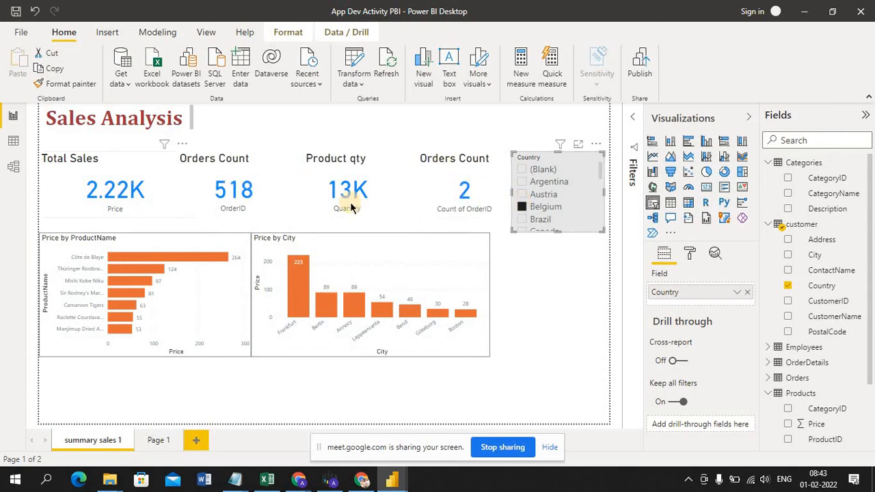
left_click(522, 207)
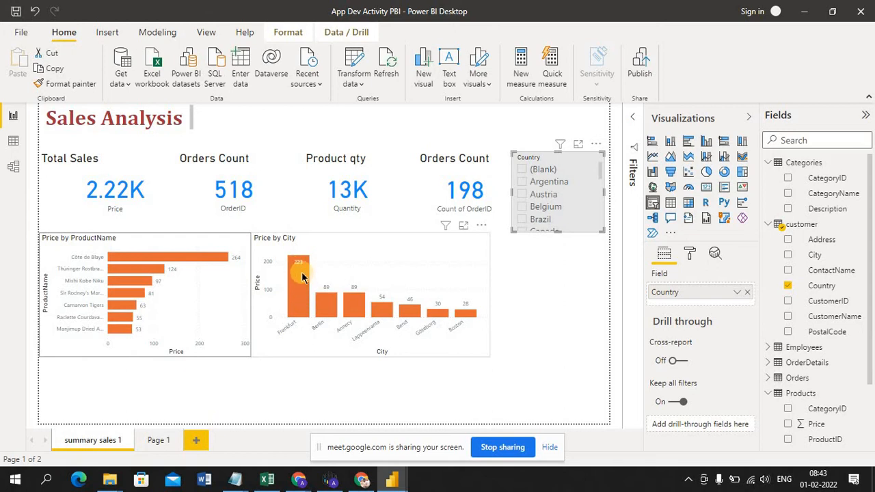
Step: Test cross-highlighting with the Frankfurt bar and the Côte de Blaye bar, clearing each selection again
mouse_move(303, 277)
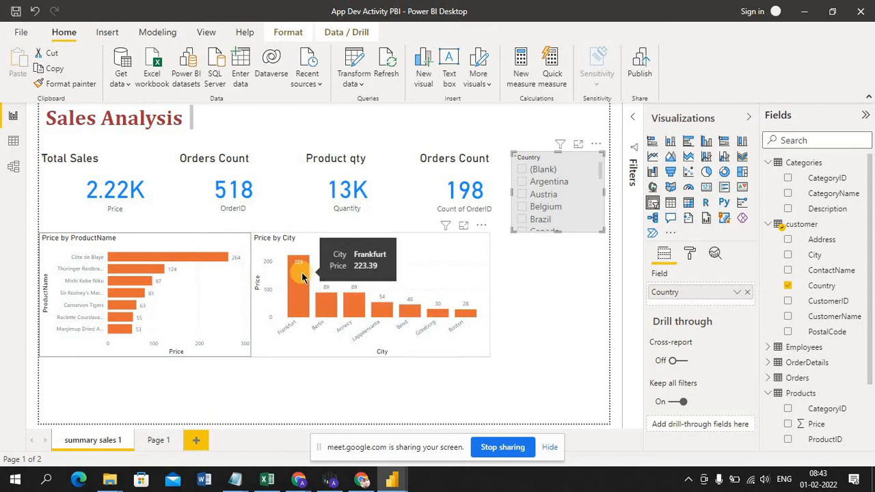
left_click(303, 277)
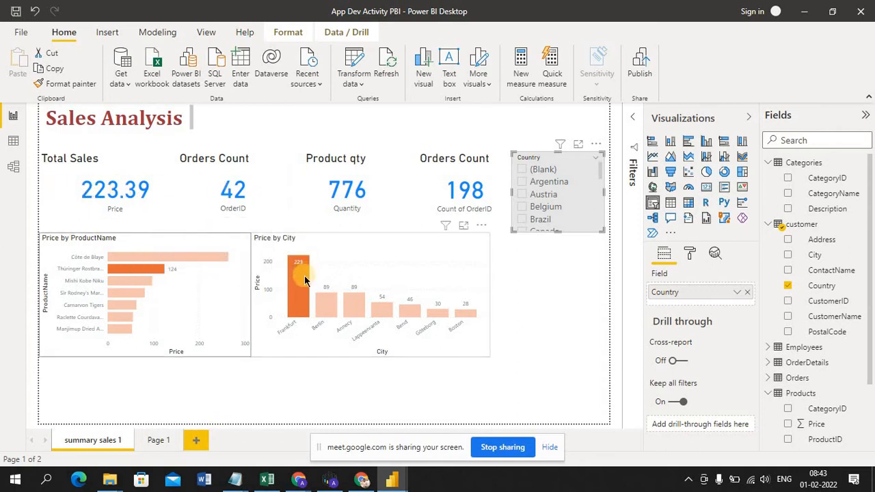
mouse_move(304, 276)
left_click(304, 275)
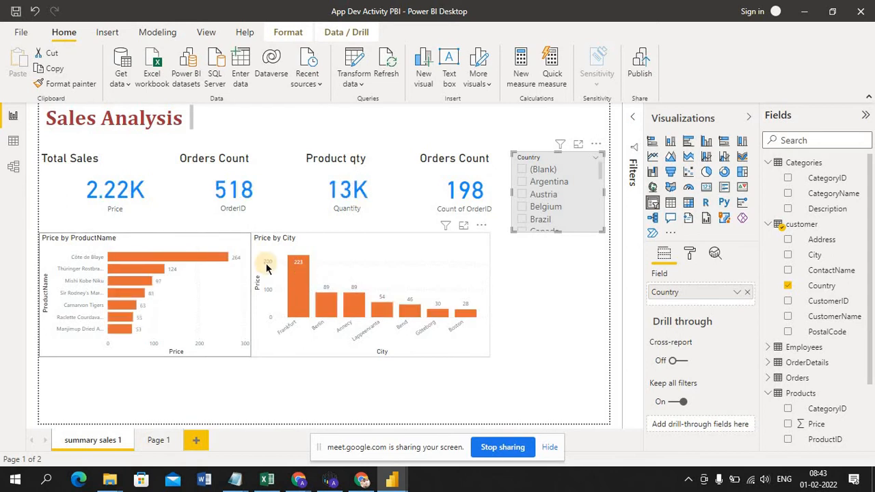
left_click(200, 257)
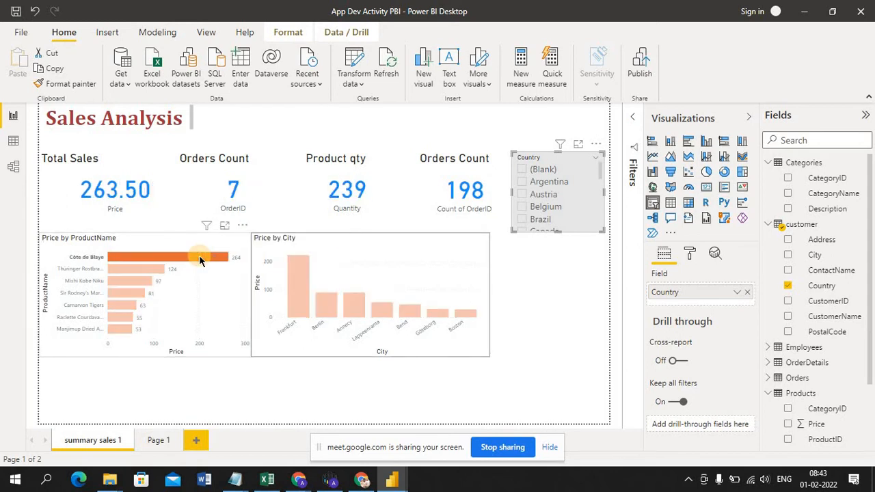
left_click(200, 258)
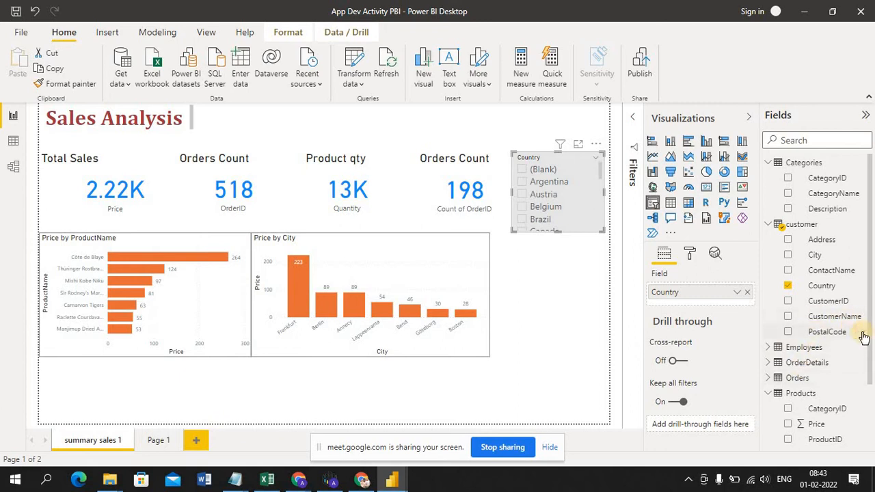
Step: Add a second slicer below the Country slicer and assign it the ProductName field from the Products table
left_click_drag(870, 349, 871, 401)
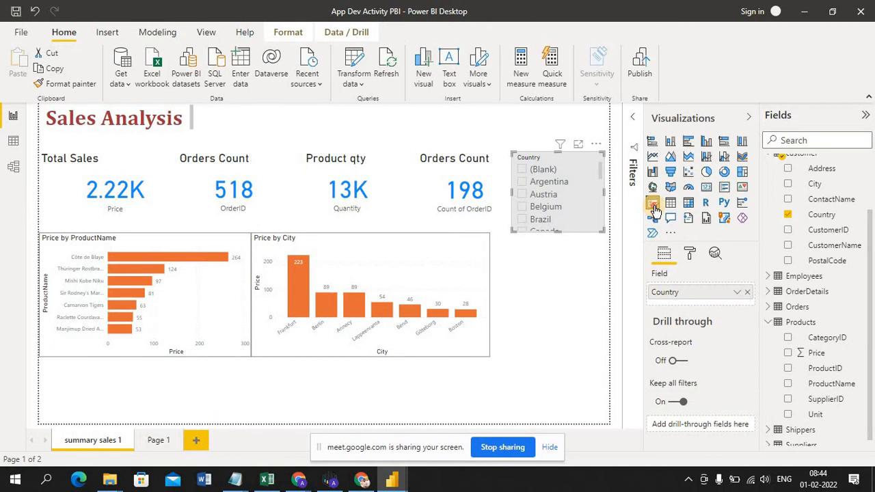
left_click(572, 290)
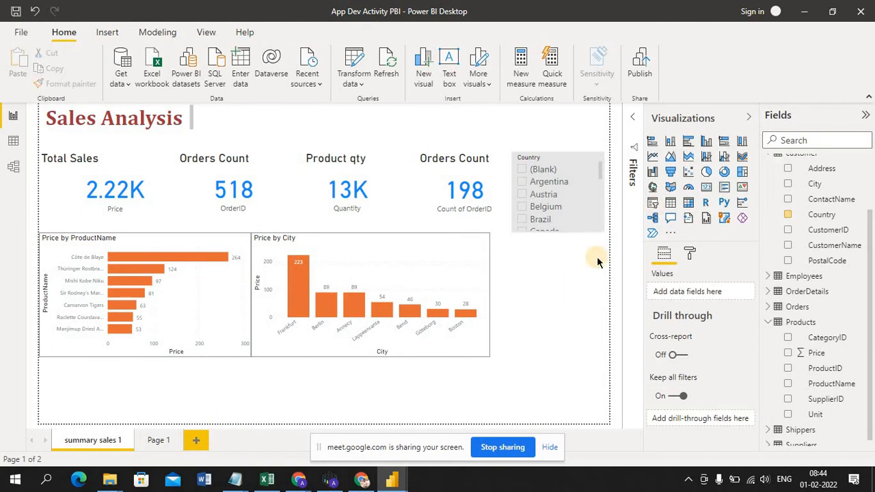
left_click(652, 207)
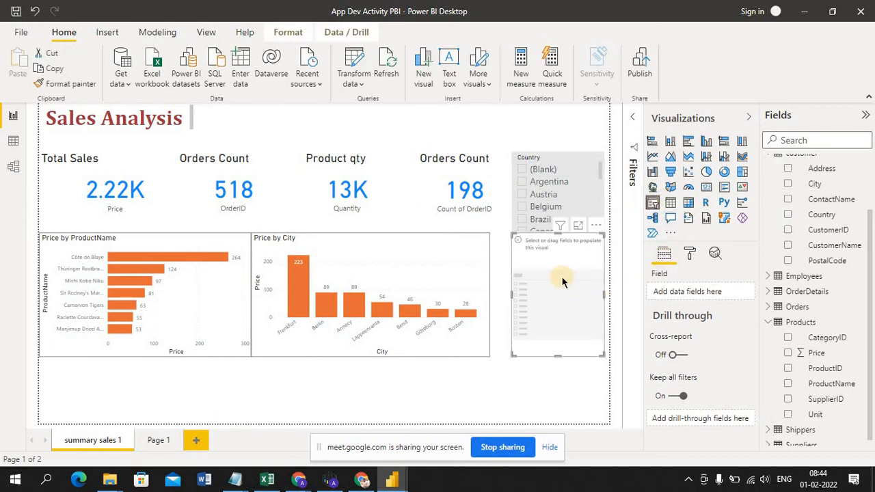
mouse_move(562, 281)
left_mouse_down()
mouse_move(560, 293)
mouse_move(561, 285)
left_mouse_up()
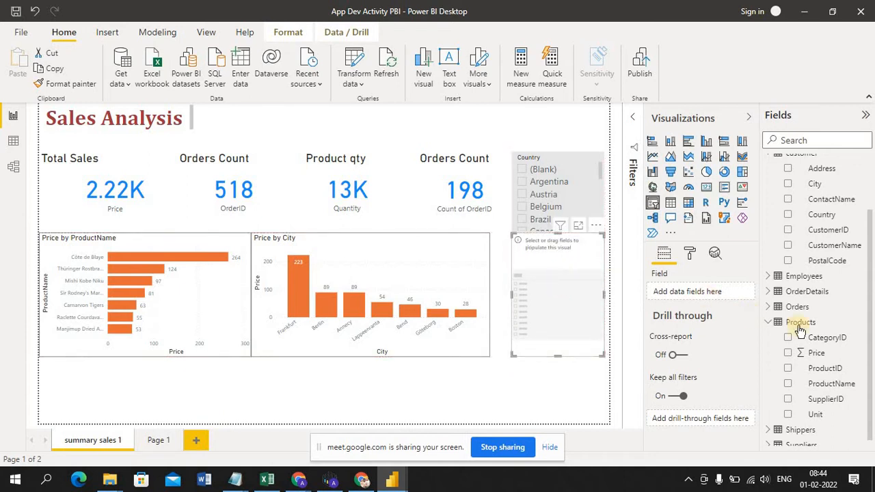
left_click(789, 383)
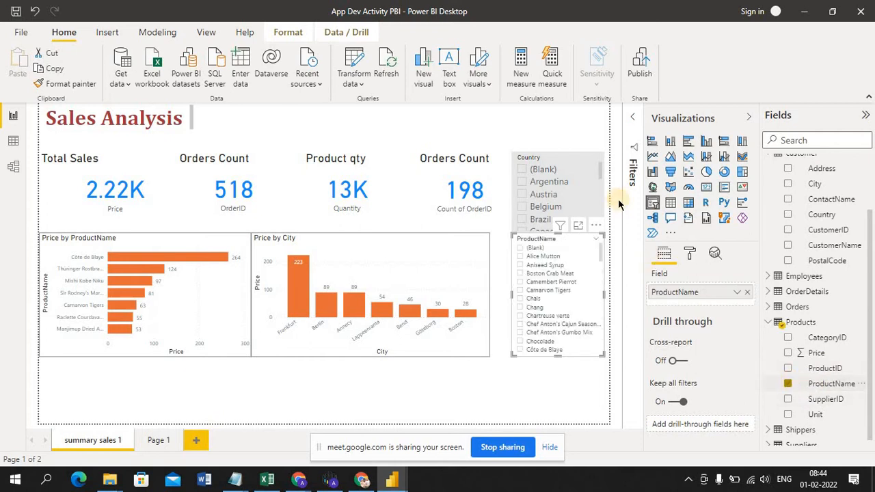
Step: Copy the Country slicer's formatting to the ProductName slicer with the Format painter
left_click(591, 189)
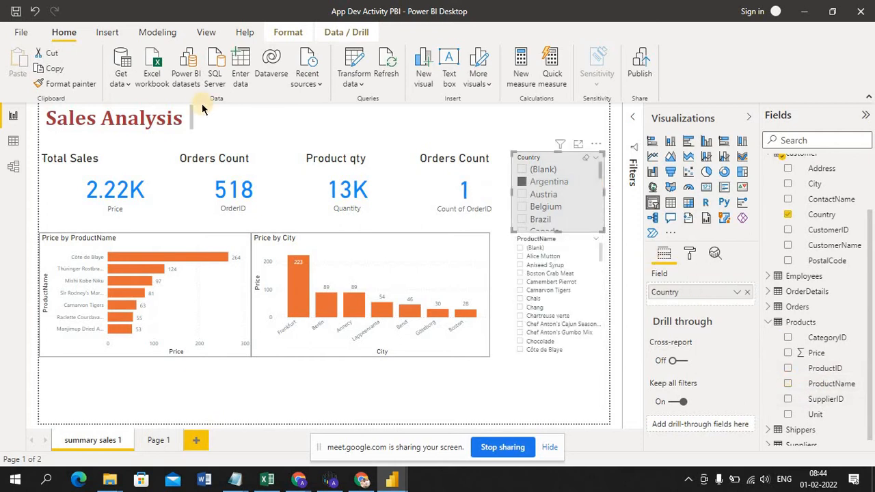
left_click(75, 84)
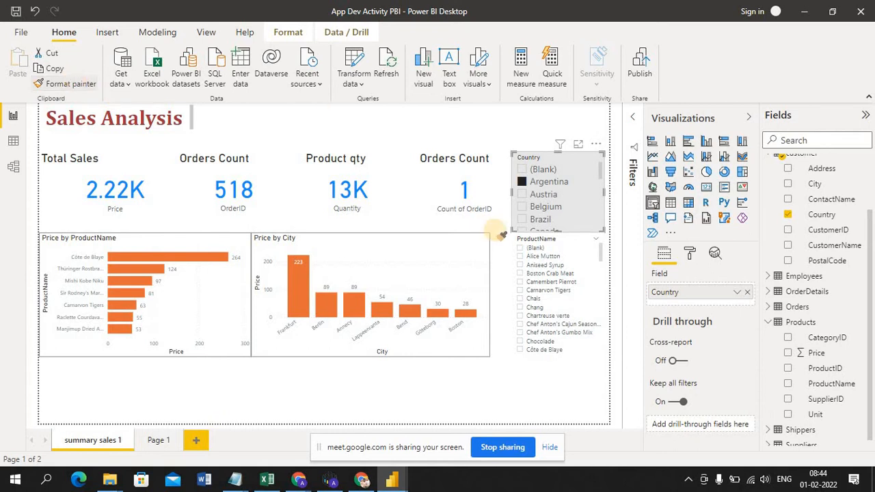
left_click(597, 287)
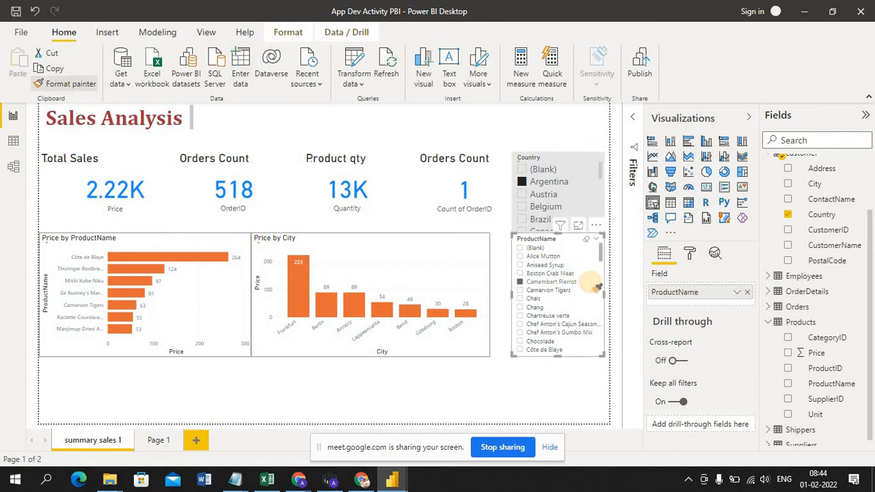
Step: Clear the product selected in the ProductName slicer and shift the slicer slightly down, keeping its lower edge level with the charts
left_click(522, 300)
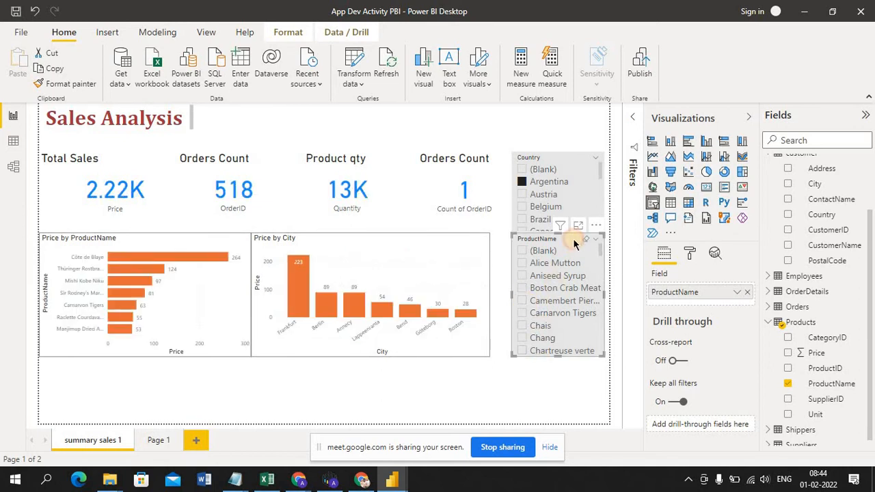
left_click_drag(574, 244, 570, 248)
left_click_drag(559, 356, 557, 356)
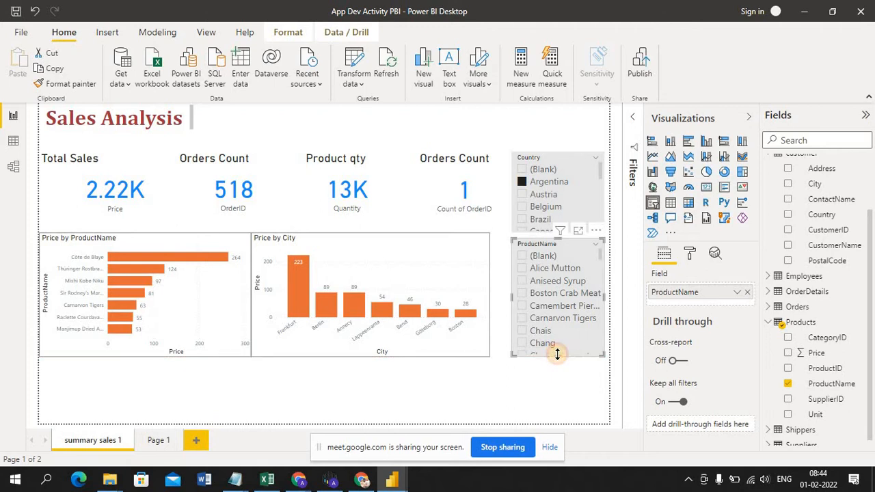
left_click(540, 395)
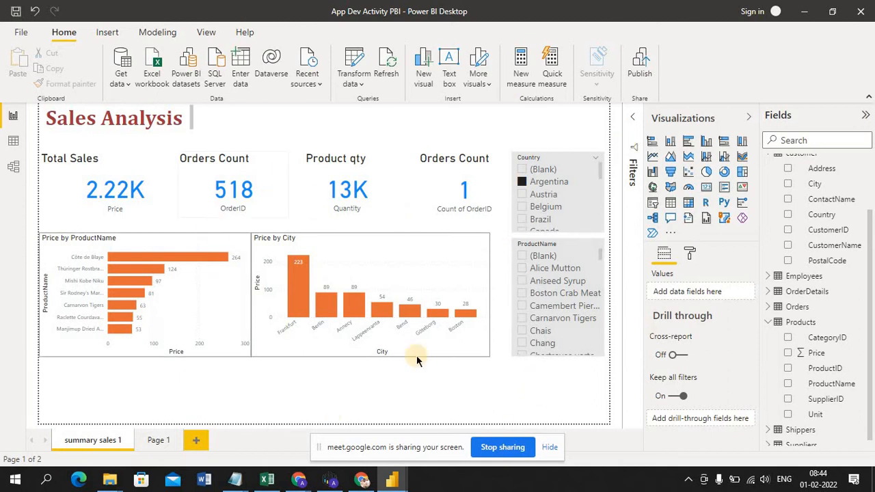
Step: Try the Classroom, Classic, City park and purple gradient themes on the report one after another
left_click(206, 33)
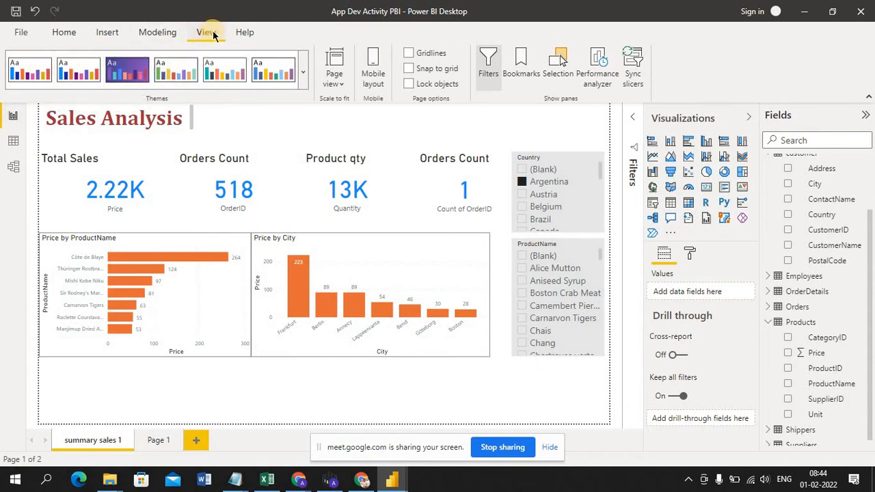
left_click(285, 75)
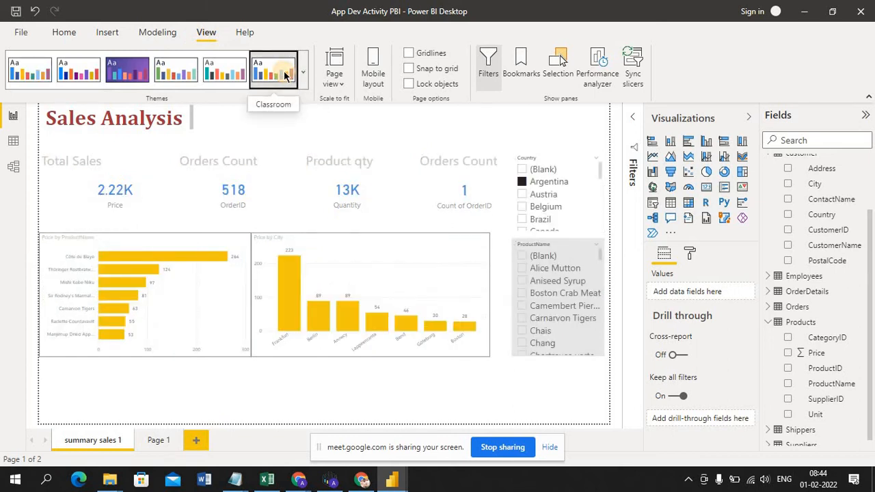
left_click(239, 77)
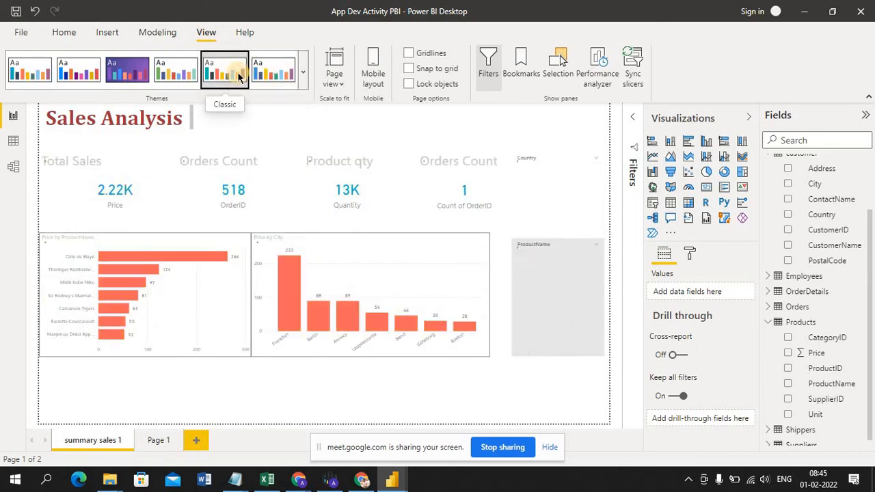
left_click(169, 80)
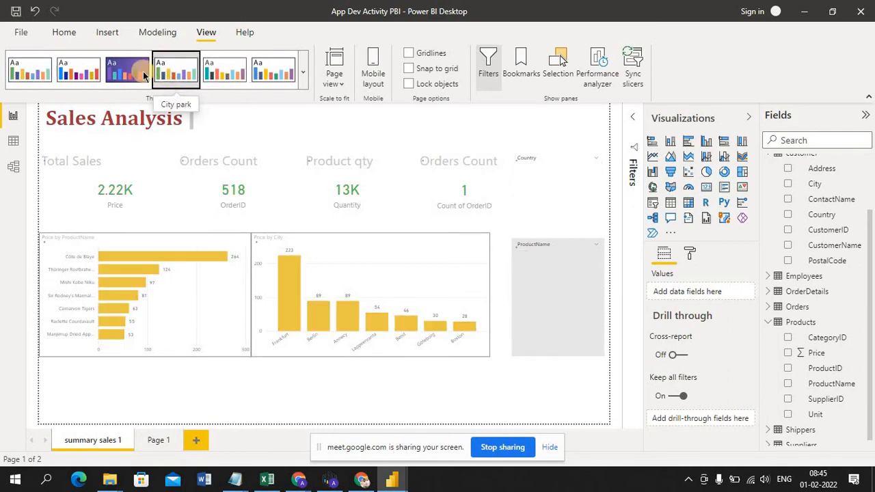
left_click(142, 75)
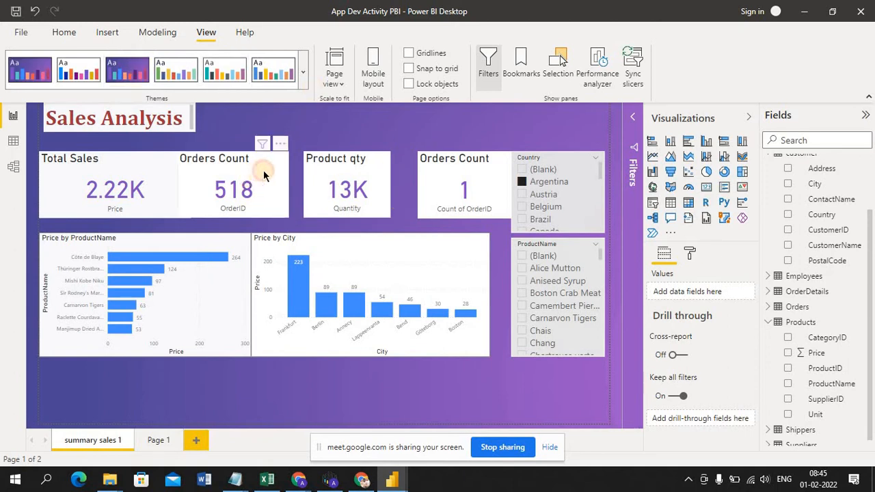
Step: Move the OrderID card right next to the Product qty card and apply the Default theme to the report
left_click_drag(247, 180, 262, 180)
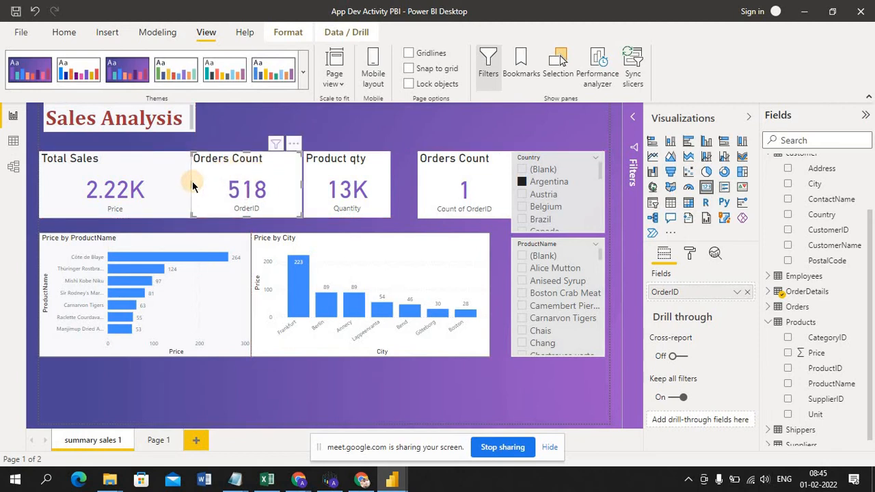
left_click(68, 73)
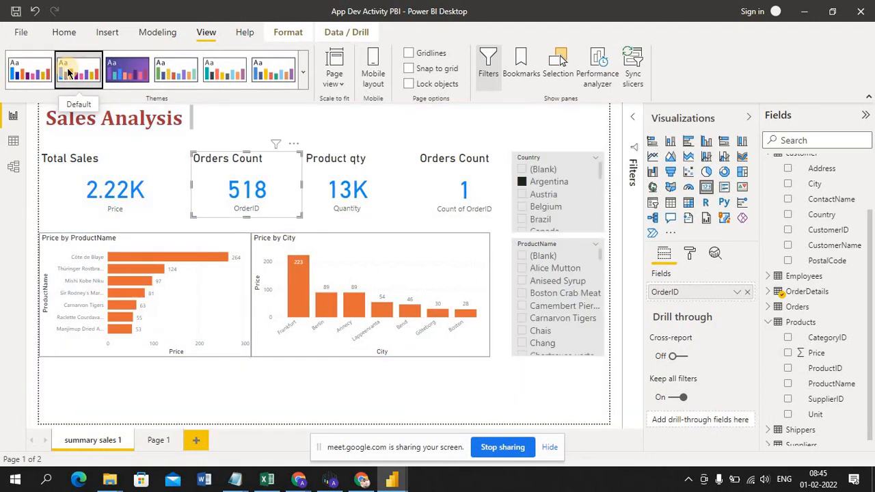
left_click(304, 380)
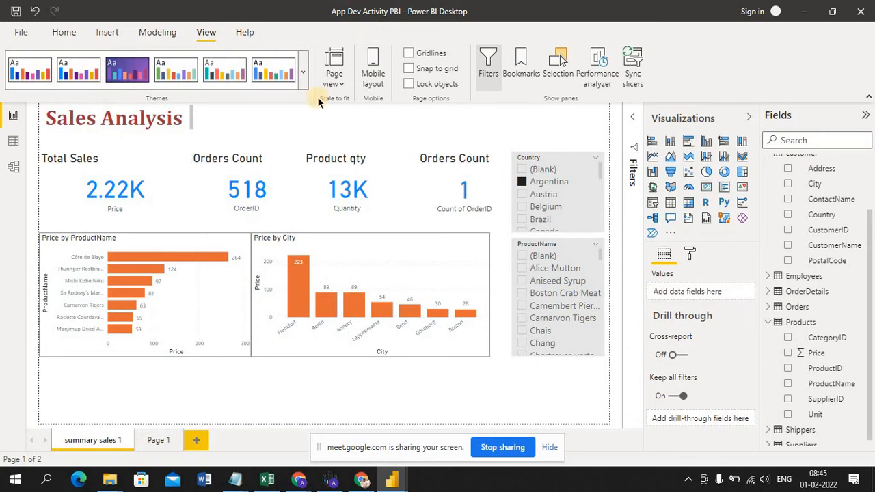
Step: Apply the dark charcoal theme with blue bars to the report and clear Argentina in the Country slicer
left_click(304, 79)
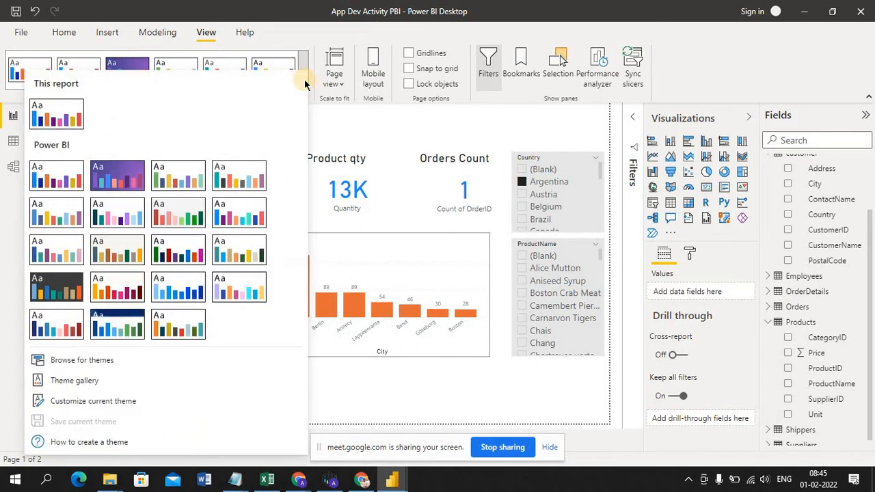
left_click(68, 295)
left_click(185, 383)
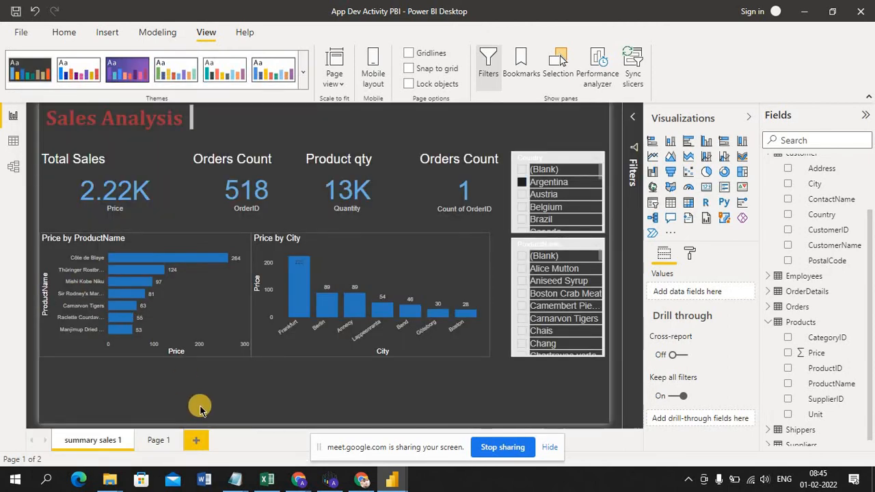
left_click(522, 185)
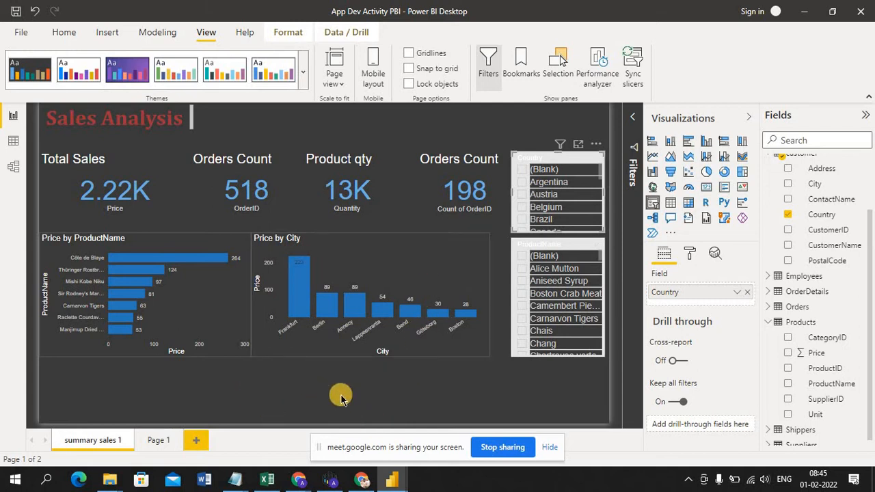
Step: Rename the report page Page 1 as Product Analysis
double_click(157, 441)
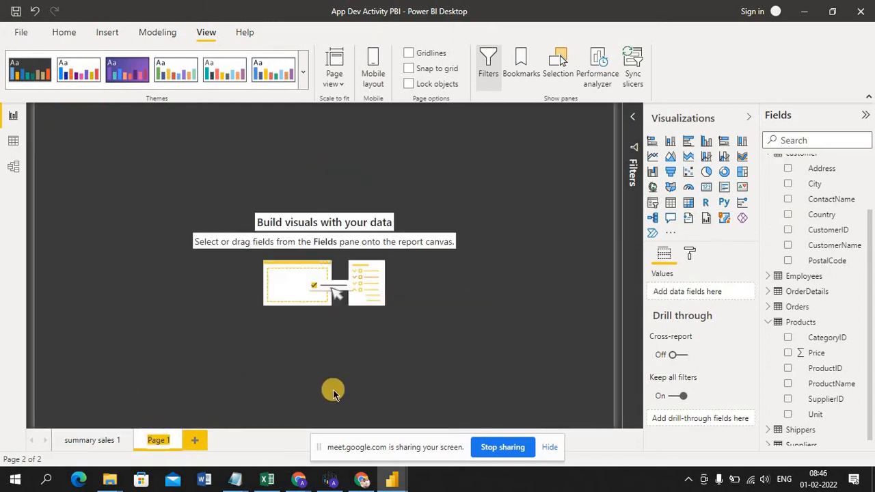
type("Pro")
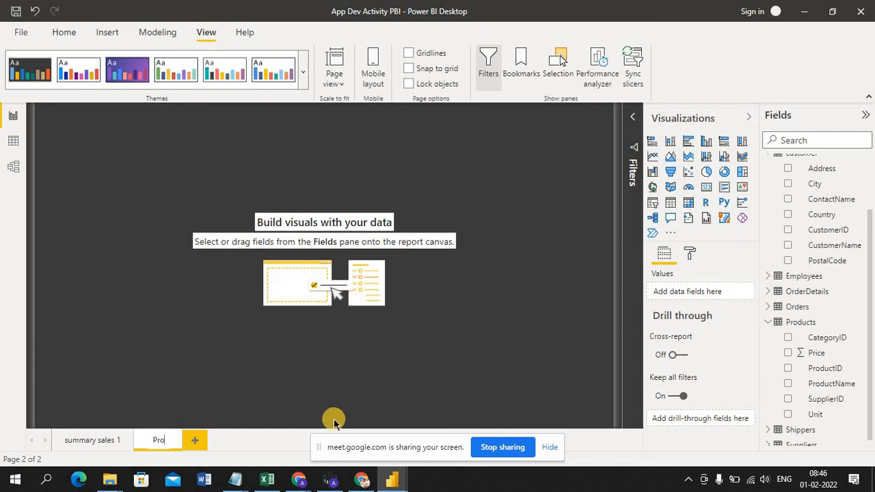
type("duct A")
type("nalysis")
left_click(279, 382)
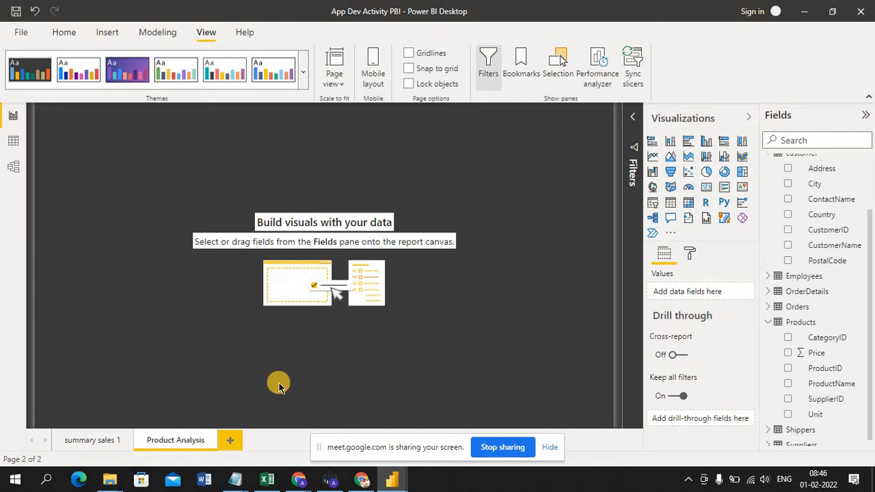
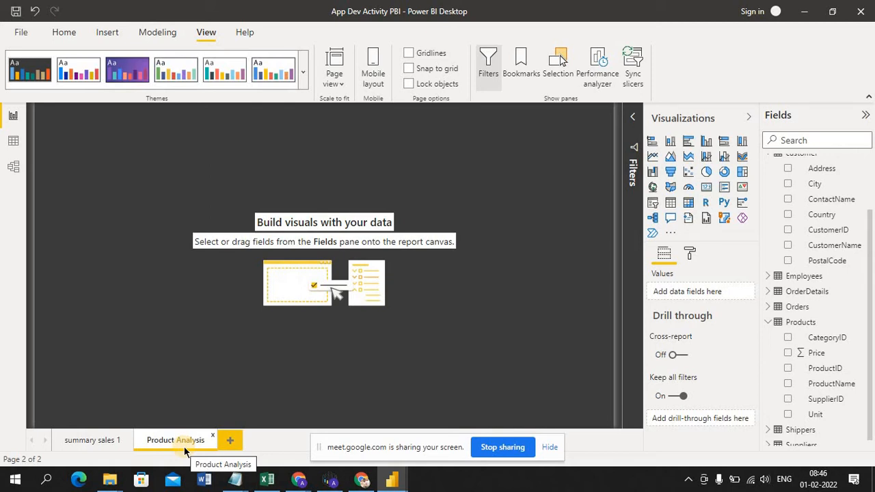
Step: On the summary sales 1 page, extend the Price by ProductName and Price by City charts down to the page's lower edge
left_click(106, 446)
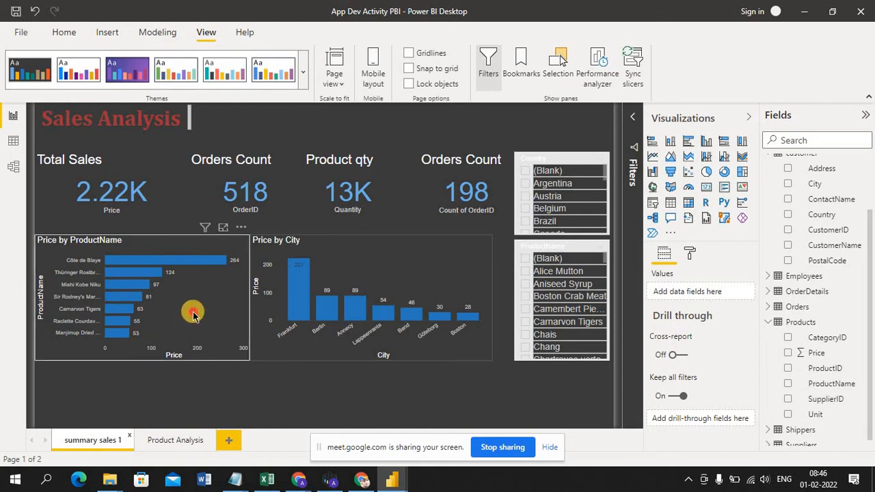
left_click(180, 330)
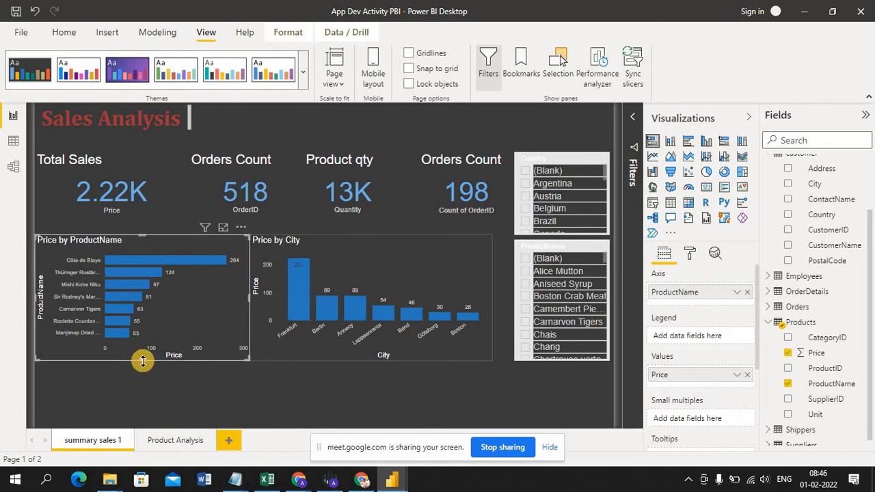
left_click_drag(143, 361, 143, 424)
left_click(294, 353)
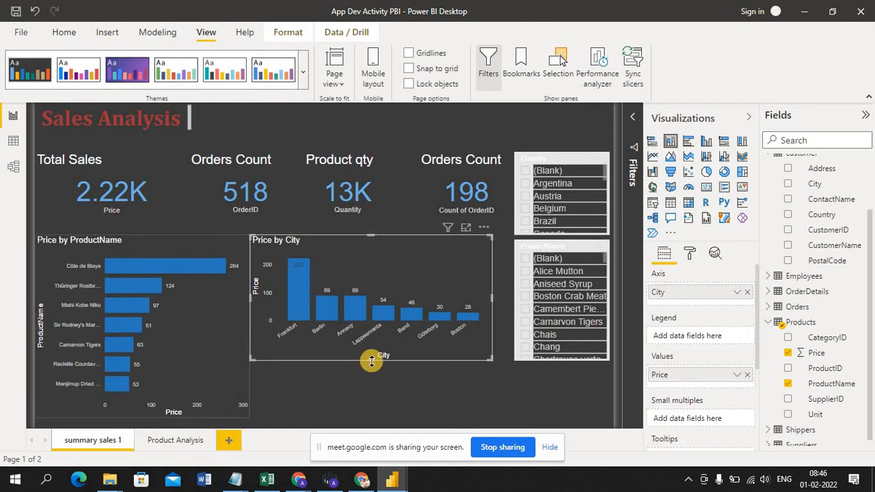
left_click_drag(371, 362, 375, 415)
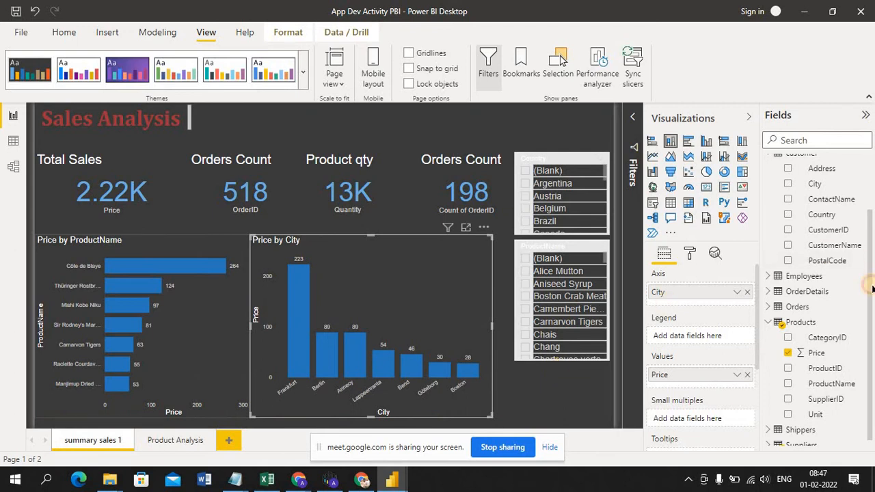
Step: Expand the OrderDetails, Shippers, Suppliers and Employees tables and examine which fields are available for further visuals
scroll(872, 289, "up", 3)
scroll(868, 311, "down", 3)
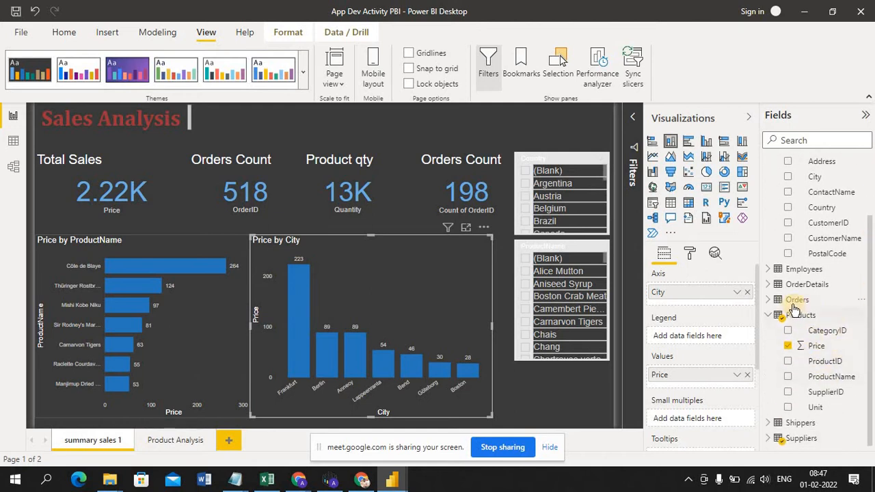
left_click(769, 285)
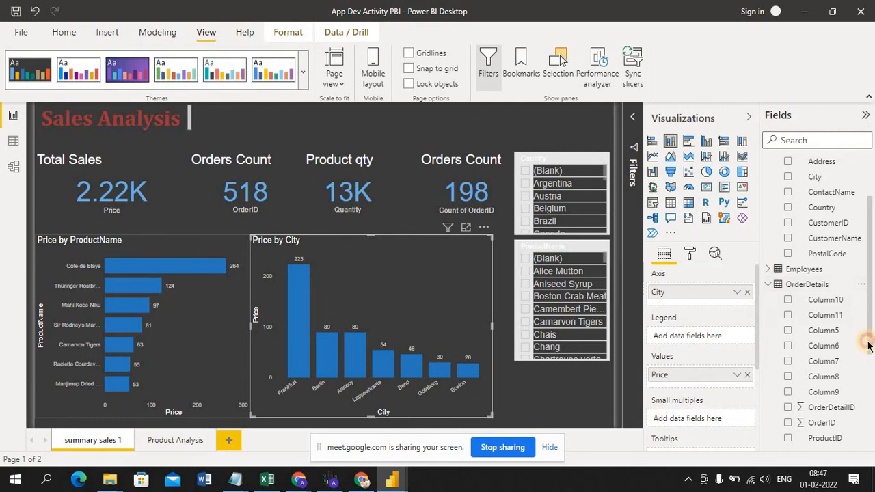
left_click_drag(868, 345, 870, 441)
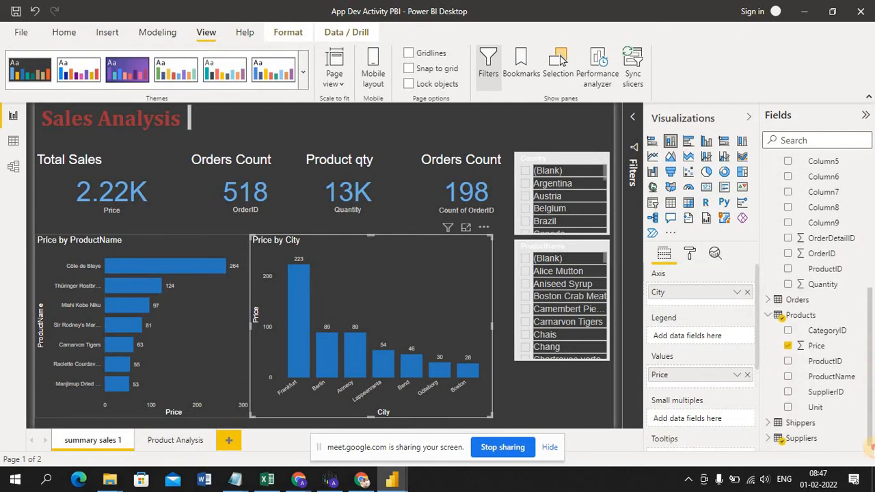
left_click(772, 427)
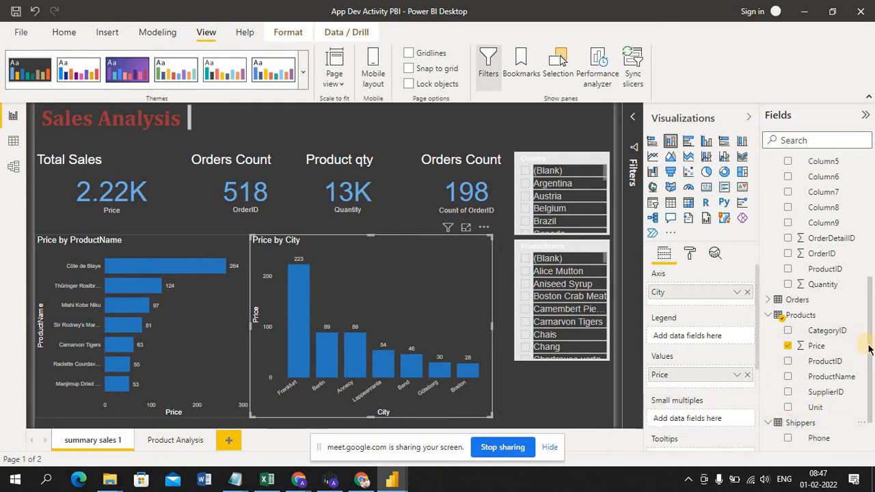
left_click_drag(867, 345, 868, 383)
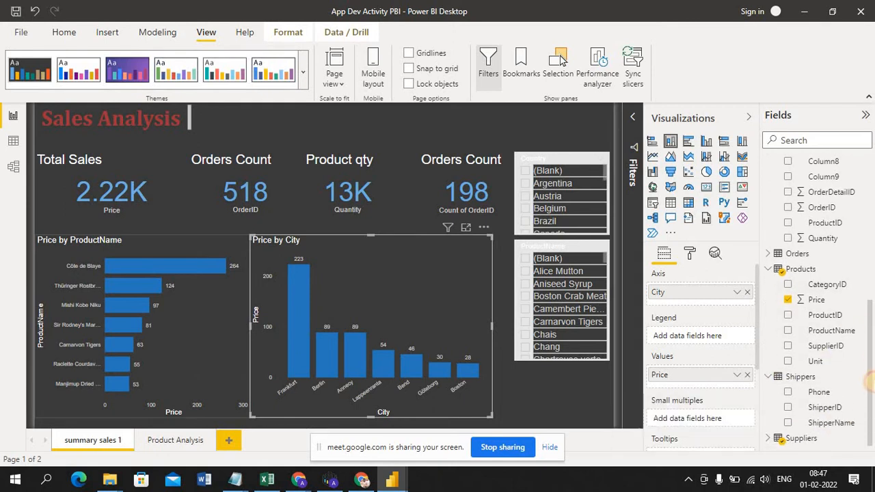
left_click(771, 440)
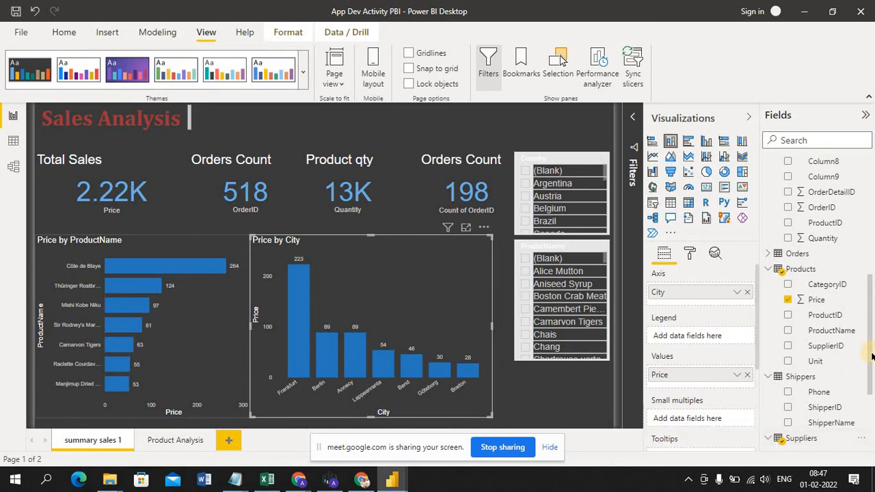
left_click_drag(870, 355, 873, 228)
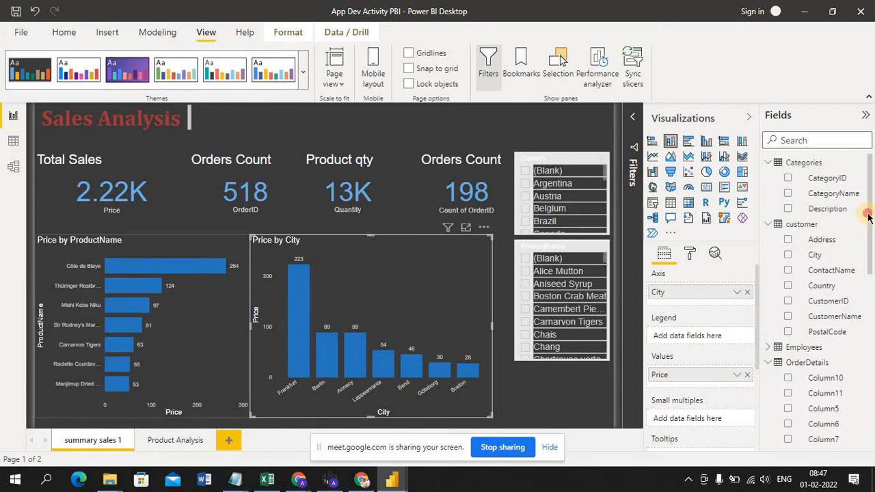
left_click(769, 348)
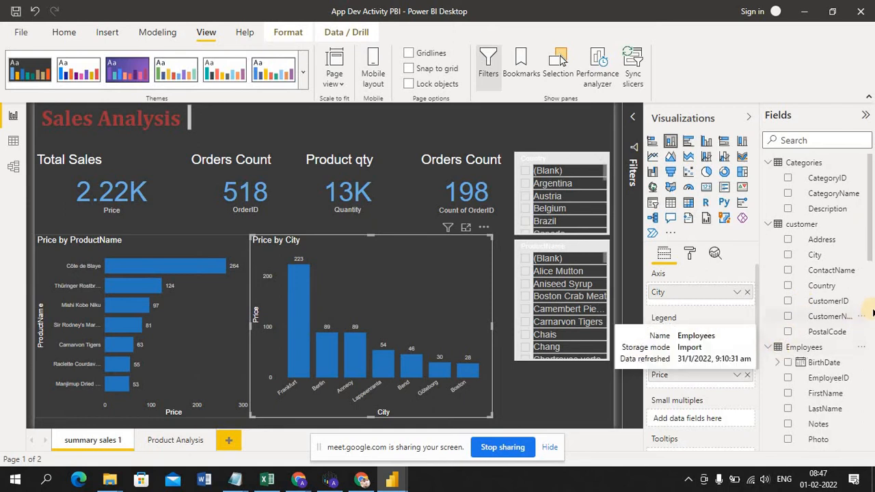
left_click_drag(870, 258, 872, 286)
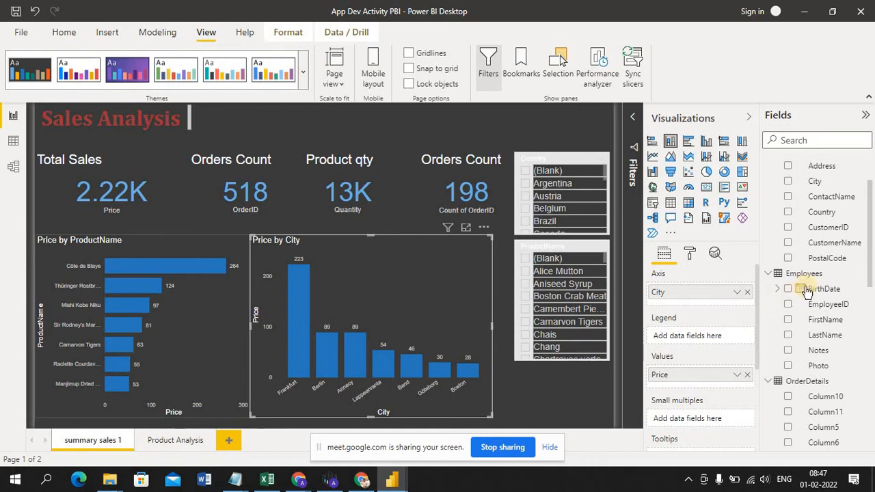
Step: Shorten the ProductName slicer from its lower edge and clear the mistaken Chang selection in it
left_click(564, 364)
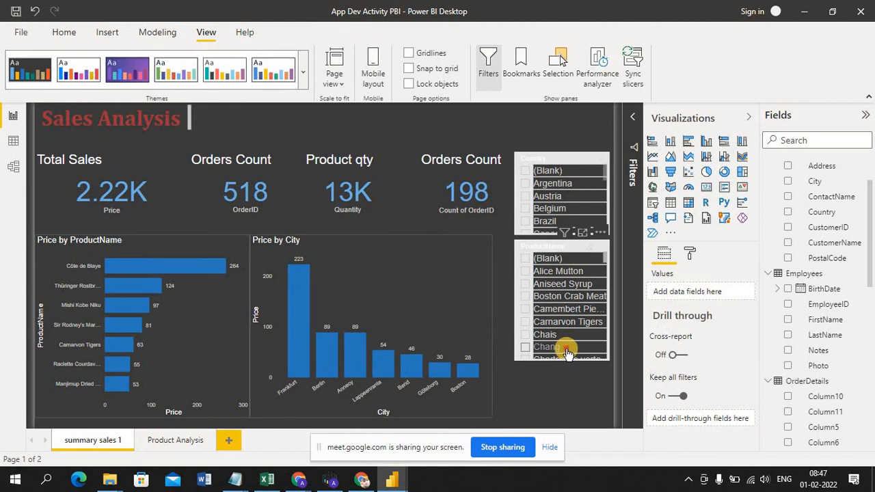
left_click(566, 348)
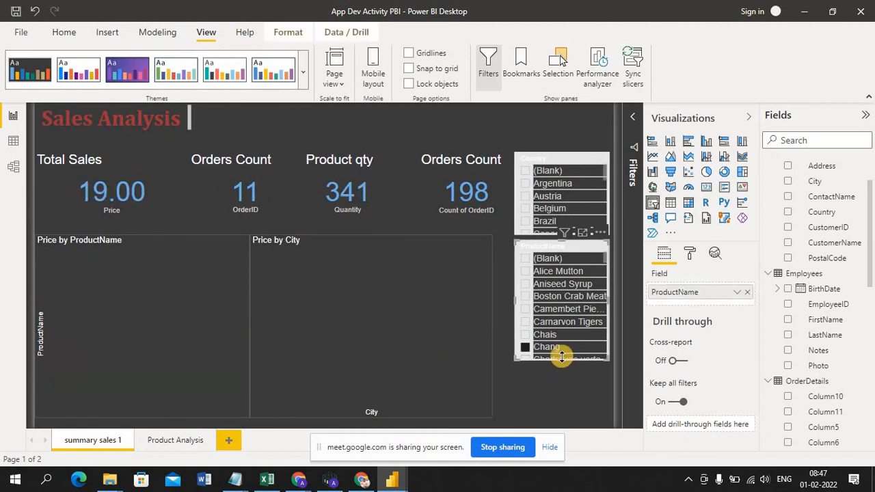
left_click_drag(561, 356, 560, 334)
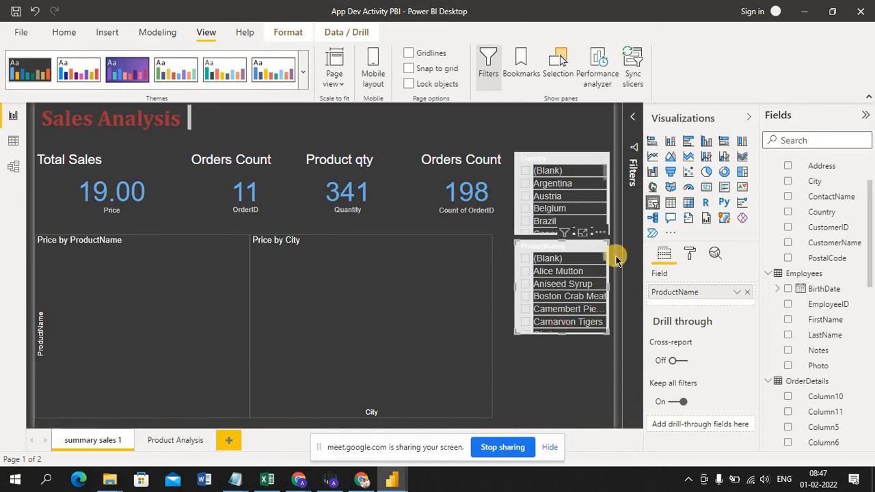
mouse_move(607, 256)
left_mouse_down()
mouse_move(607, 274)
mouse_move(606, 257)
left_mouse_up()
left_click(525, 260)
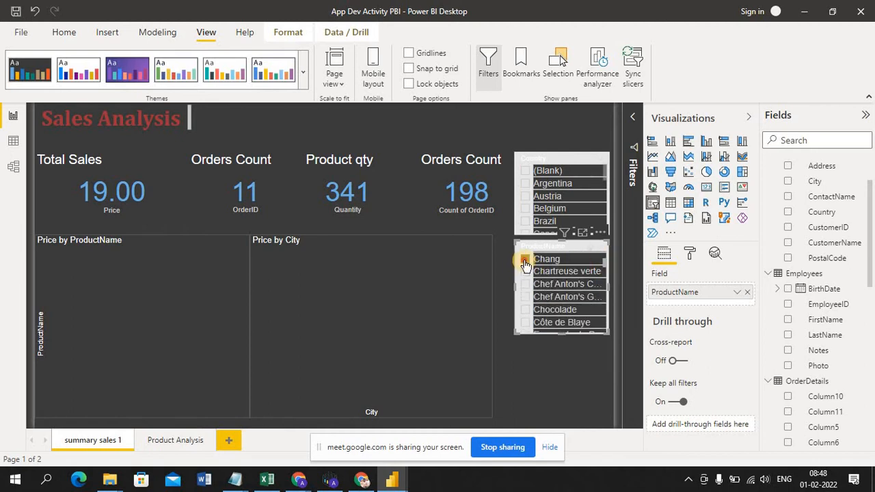
Step: Clear the Chang selection and add an empty slicer below the ProductName slicer, lowering its upper edge slightly
left_click(525, 261)
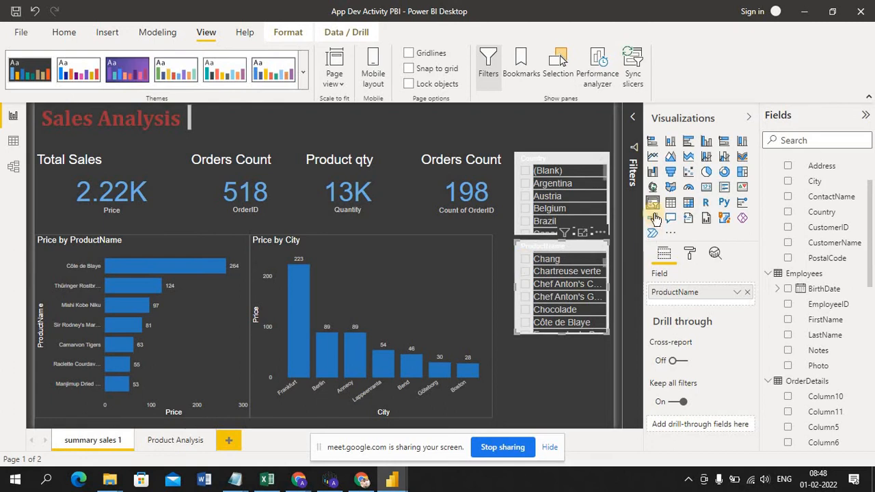
left_click(565, 367)
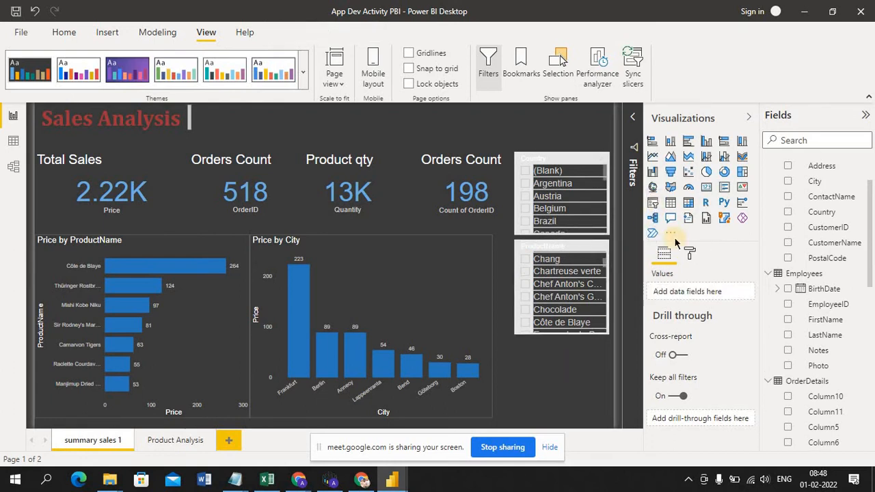
left_click(654, 204)
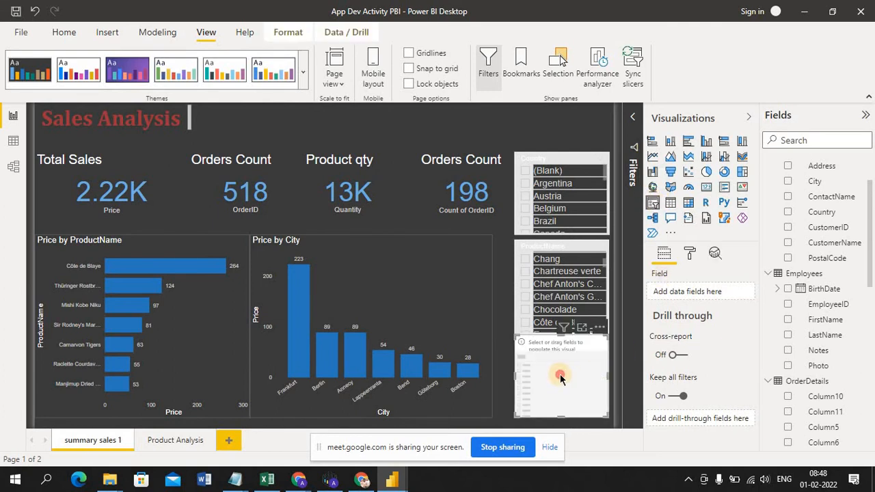
mouse_move(562, 336)
left_mouse_down()
mouse_move(563, 351)
mouse_move(564, 341)
left_mouse_up()
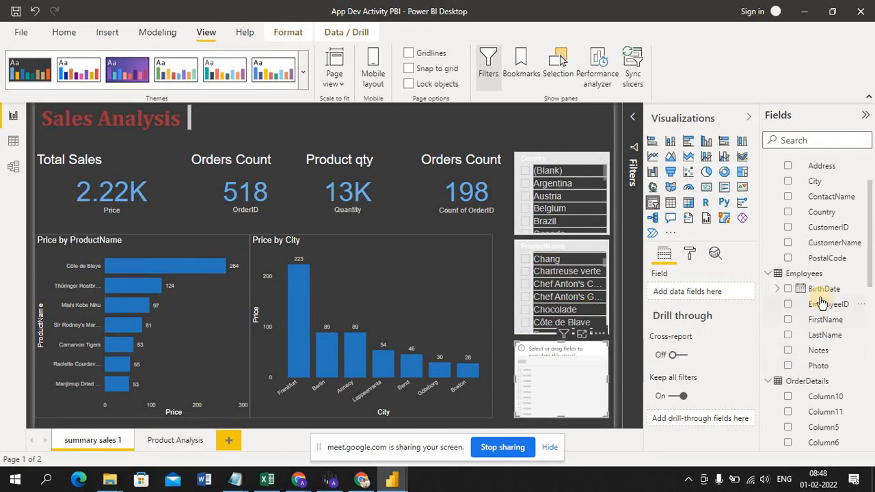
Step: Fill the new slicer with the Year level of the BirthDate date hierarchy from the Employees table
left_click(782, 290)
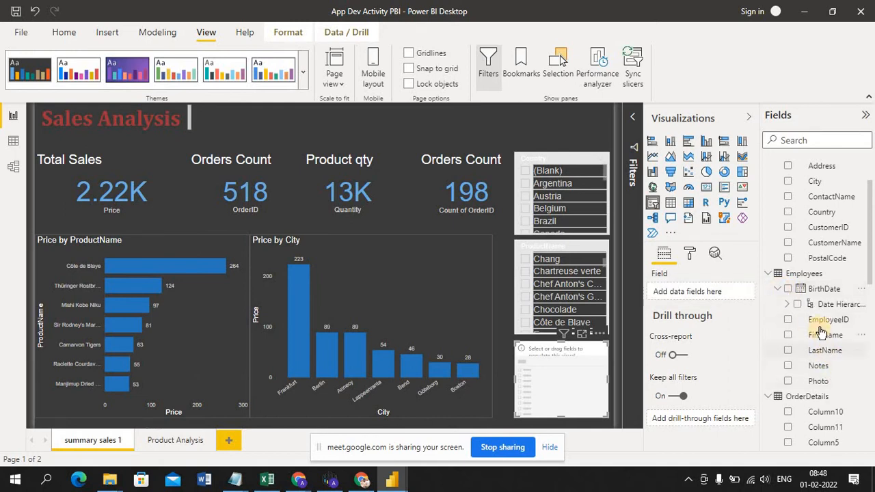
left_click(788, 304)
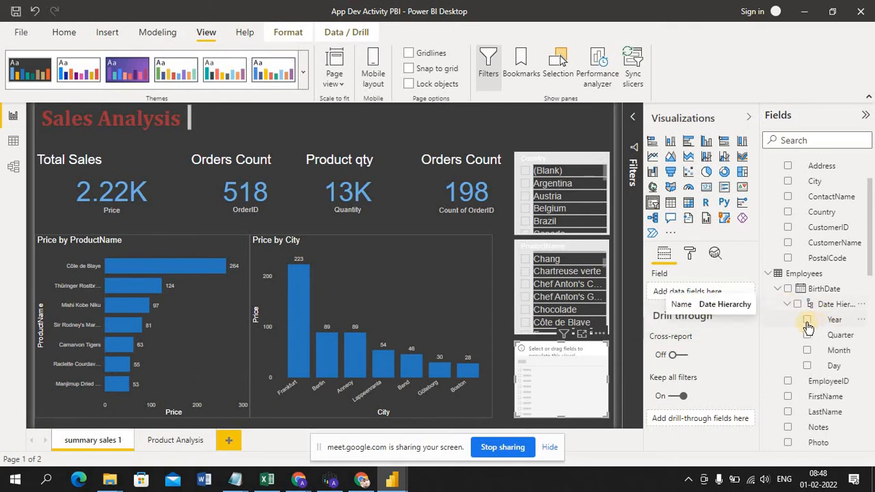
left_click(808, 324)
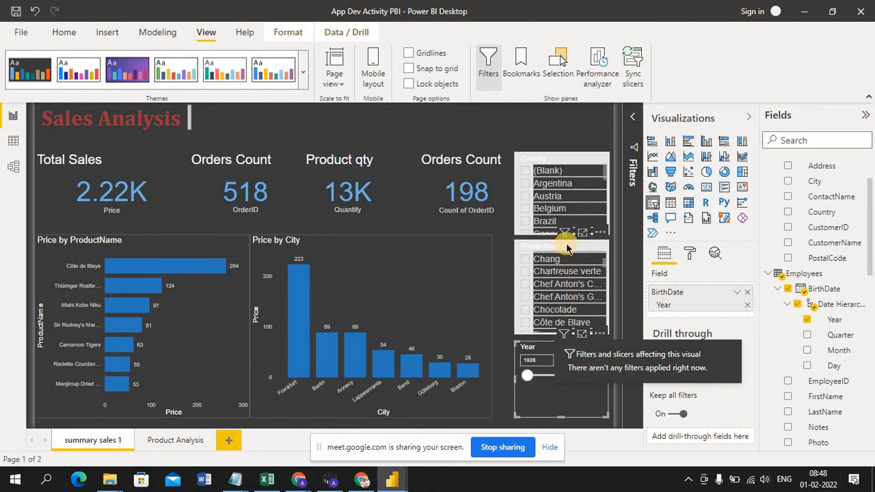
Step: Copy the formatting of the ProductName slicer onto the Year slicer with Format painter
left_click(568, 244)
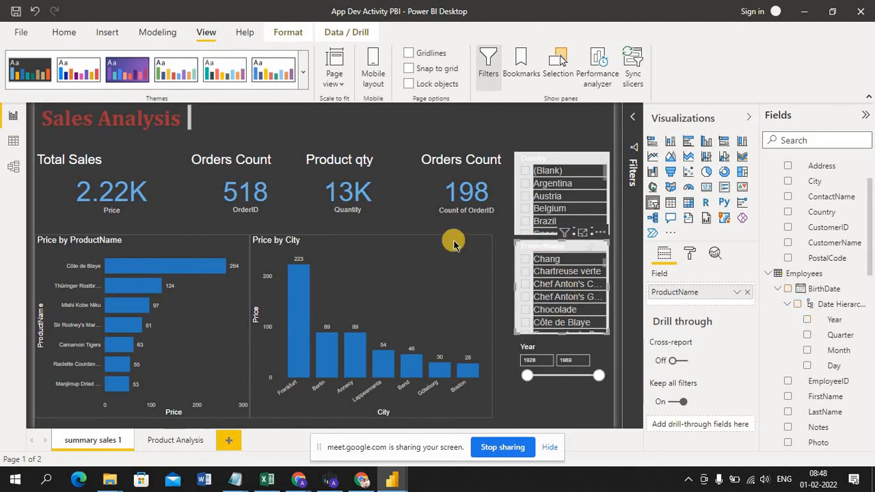
left_click(61, 34)
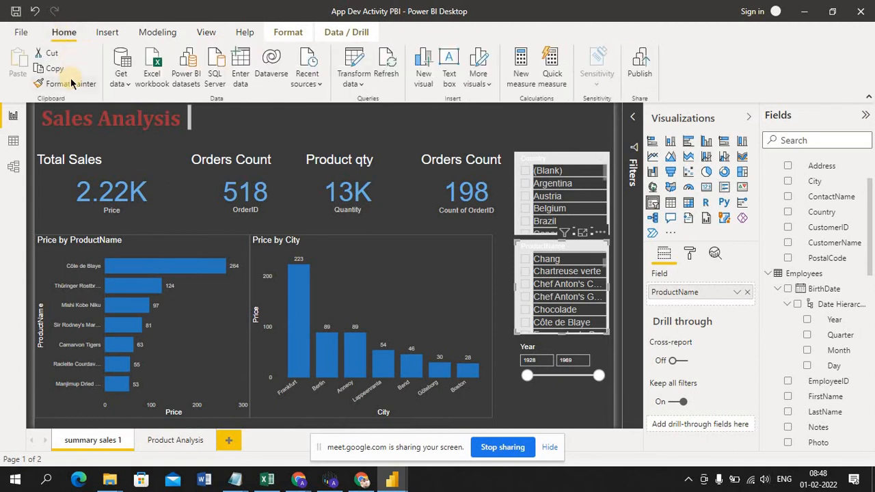
left_click(72, 81)
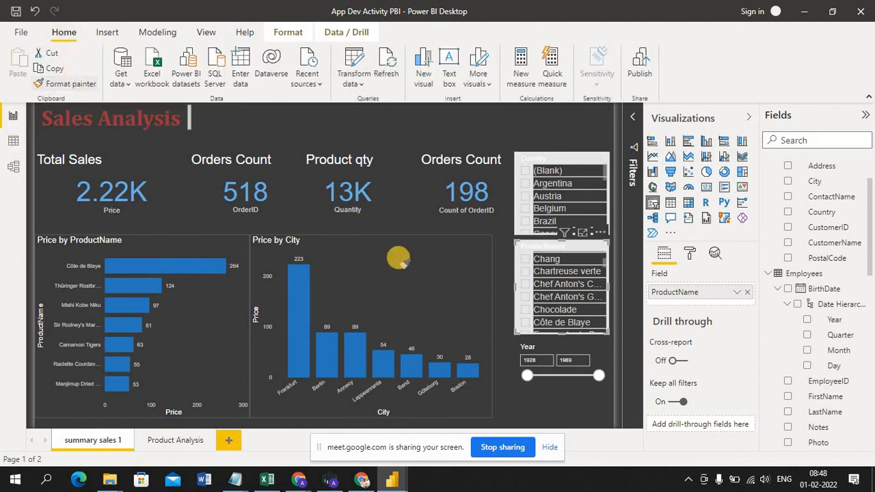
left_click(593, 377)
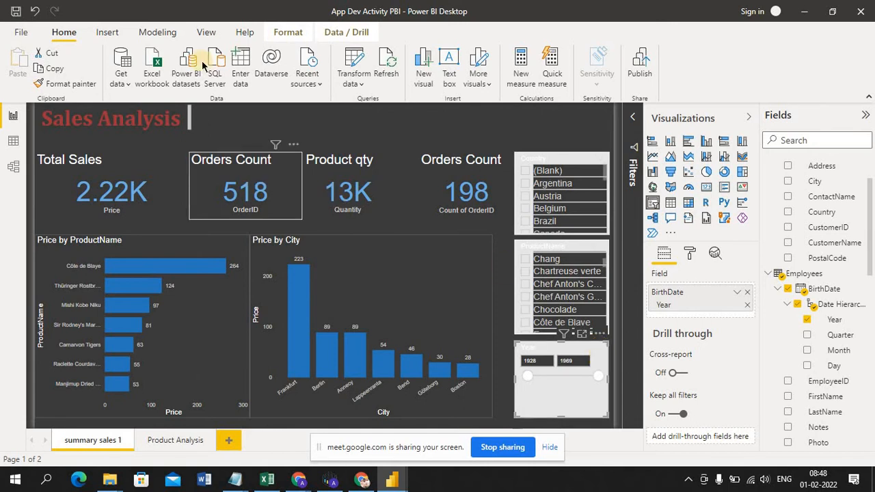
Step: Apply the Classroom theme to the report and change the Year slicer from a range slider to a List
left_click(206, 32)
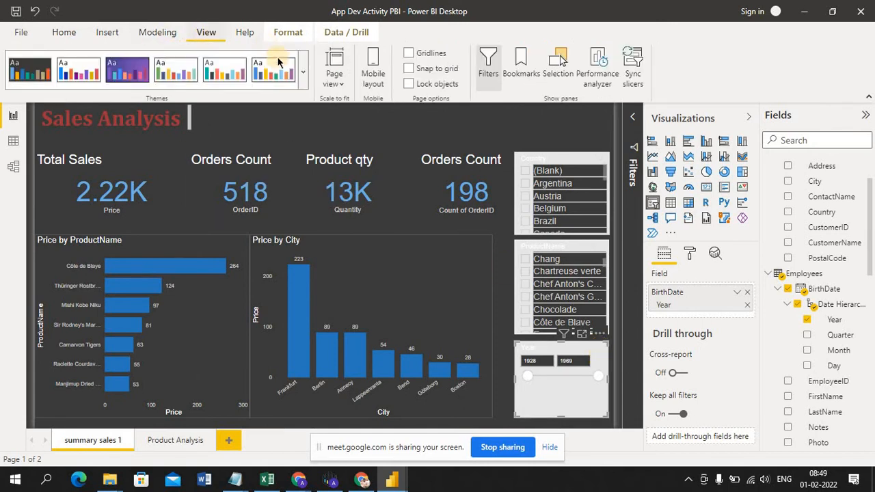
left_click(282, 65)
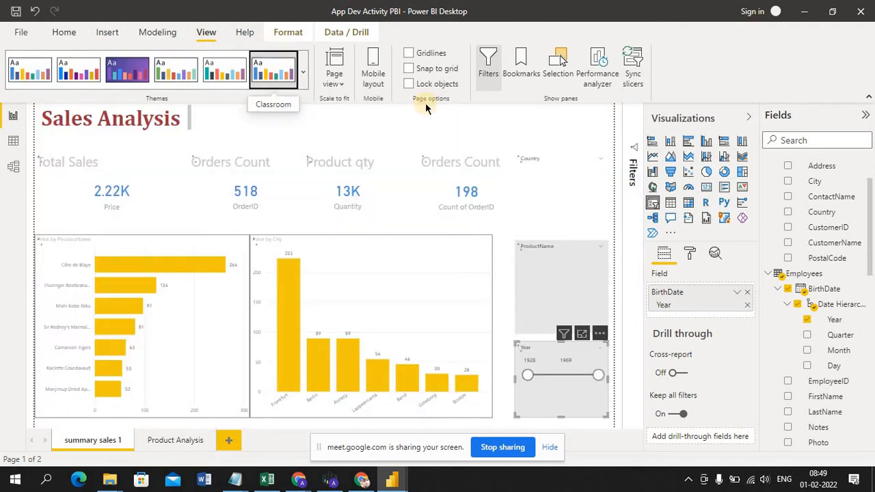
left_click(600, 351)
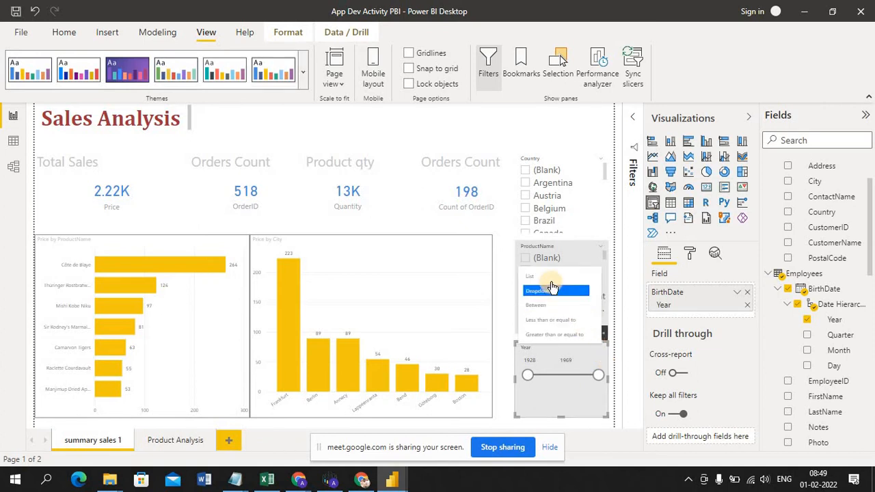
left_click(552, 285)
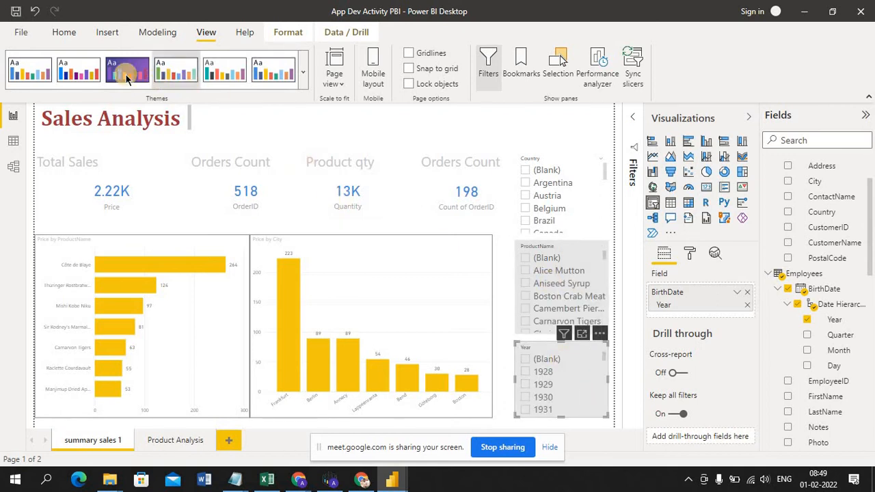
Step: Try the dark blue patterned theme on the report, and reapply the dark grey theme with blue charts instead
left_click(303, 74)
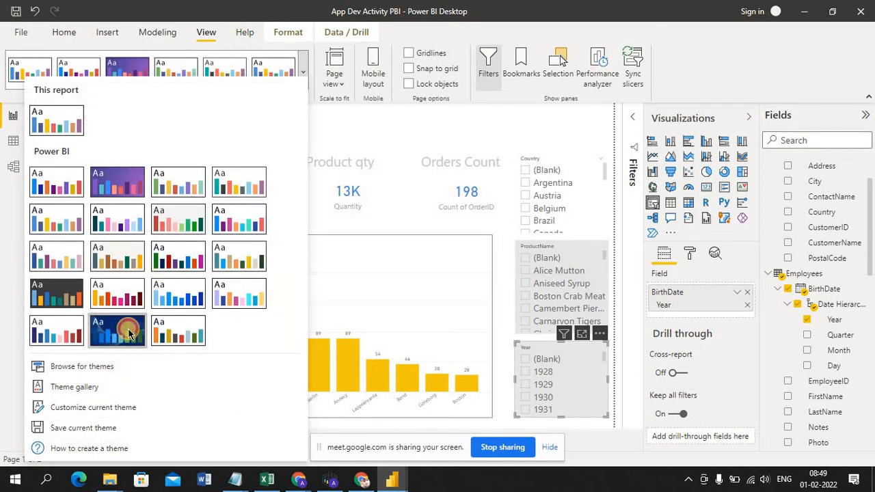
left_click(127, 331)
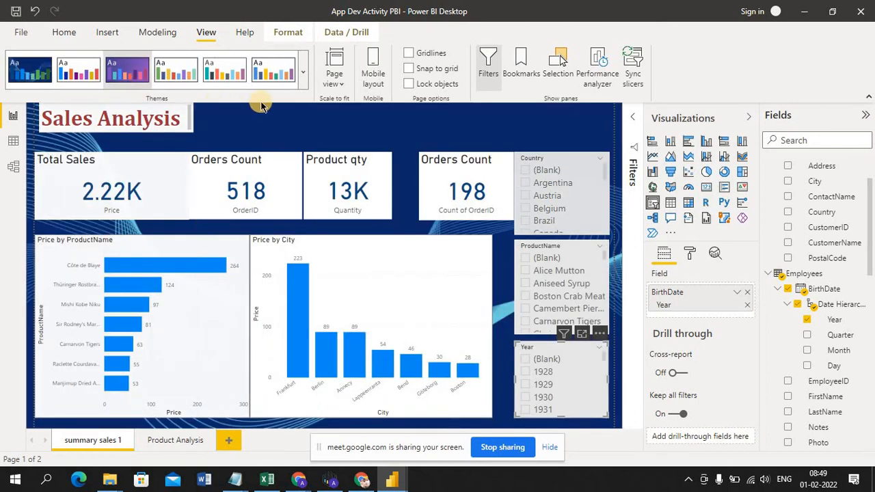
left_click(303, 81)
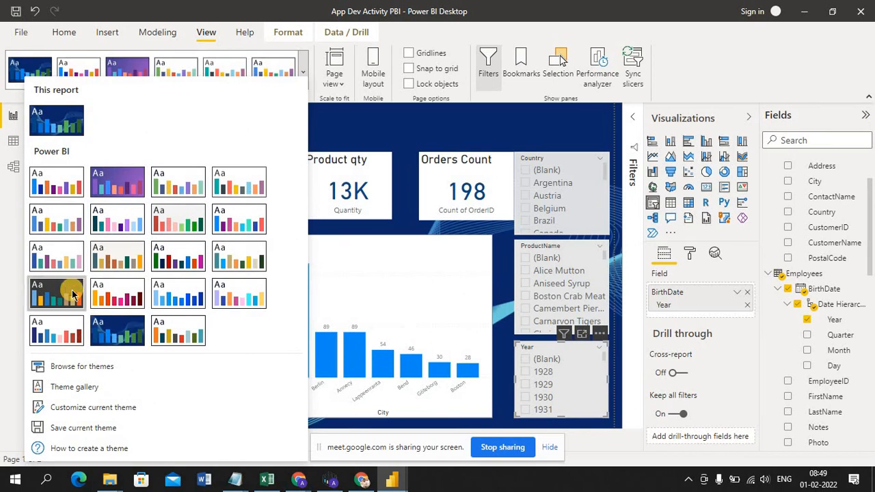
left_click(73, 295)
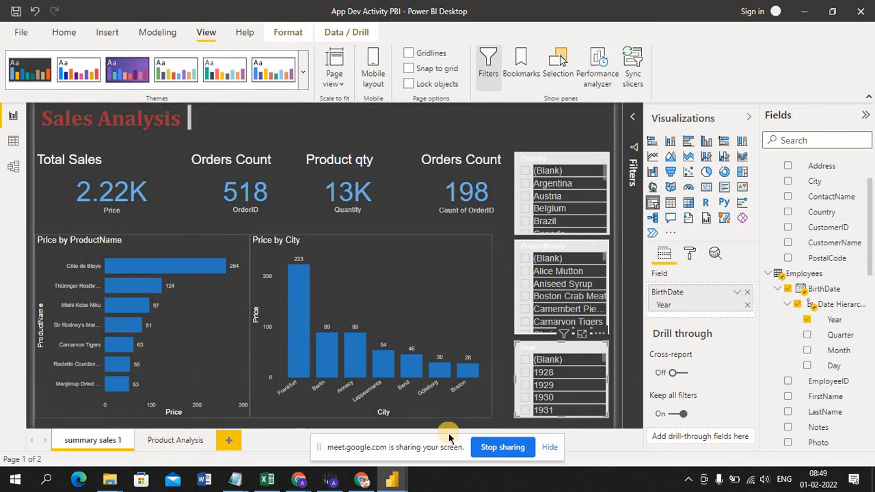
Step: Filter the summary sales 1 page to 1928 with the Year slicer, and clear that selection again
left_click(555, 380)
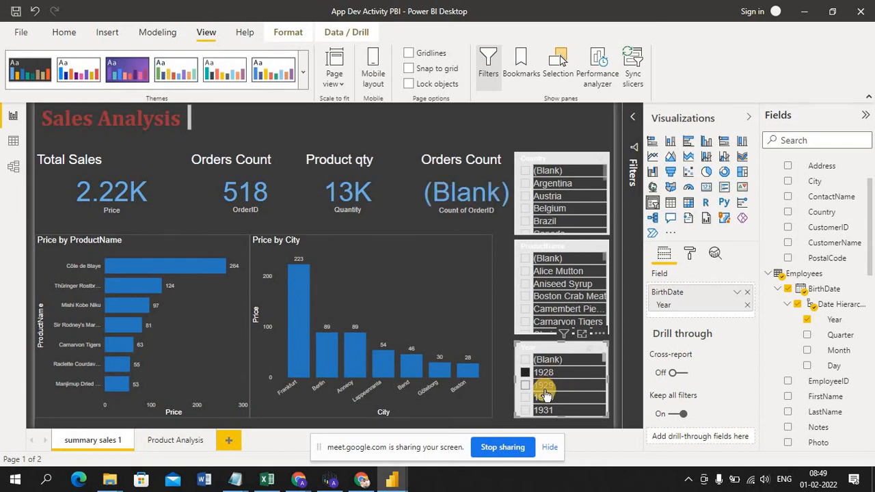
left_click(547, 387)
left_click(540, 387)
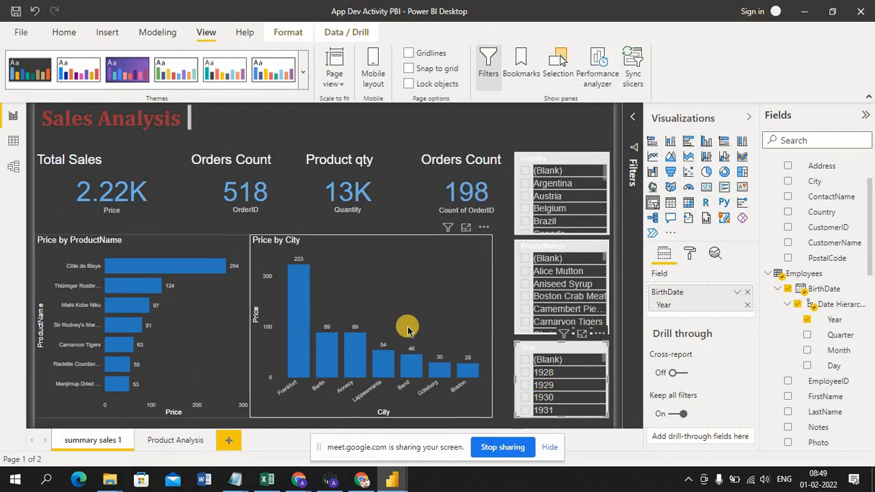
Step: Add a pie chart of Price by ProductName from the Products table to the Product Analysis page
left_click(175, 441)
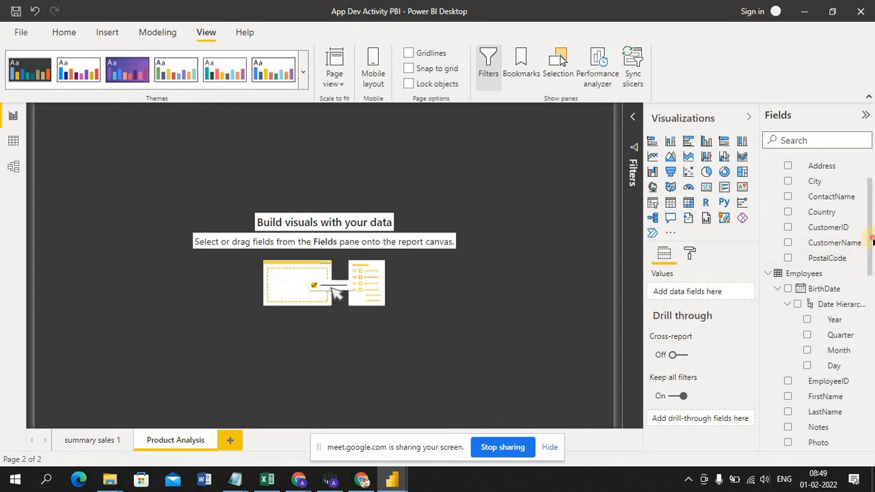
left_click_drag(872, 241, 871, 233)
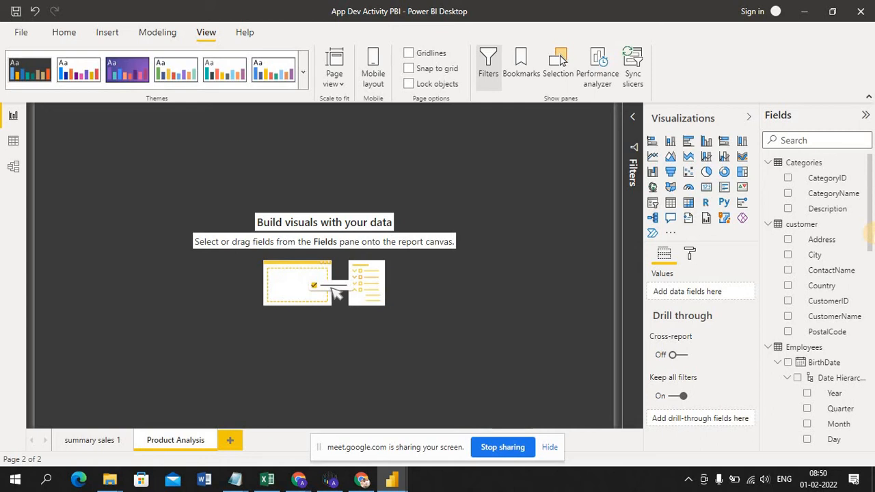
left_click(82, 441)
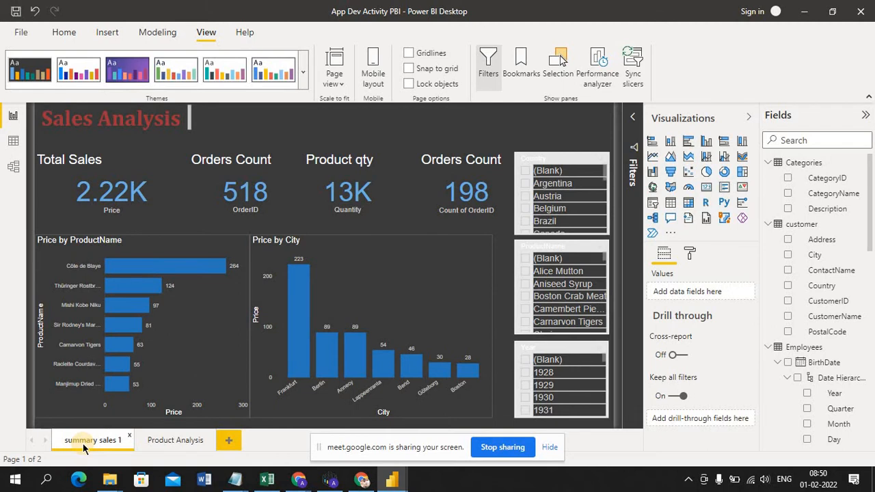
left_click(177, 442)
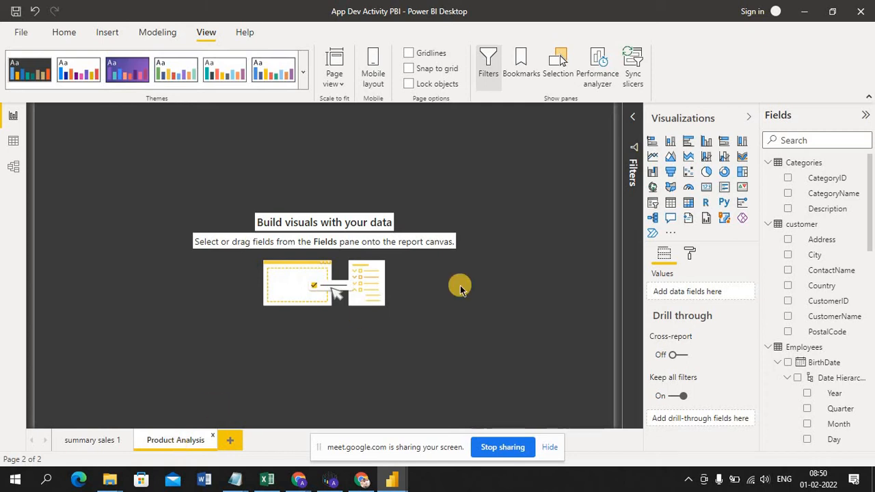
left_click(705, 172)
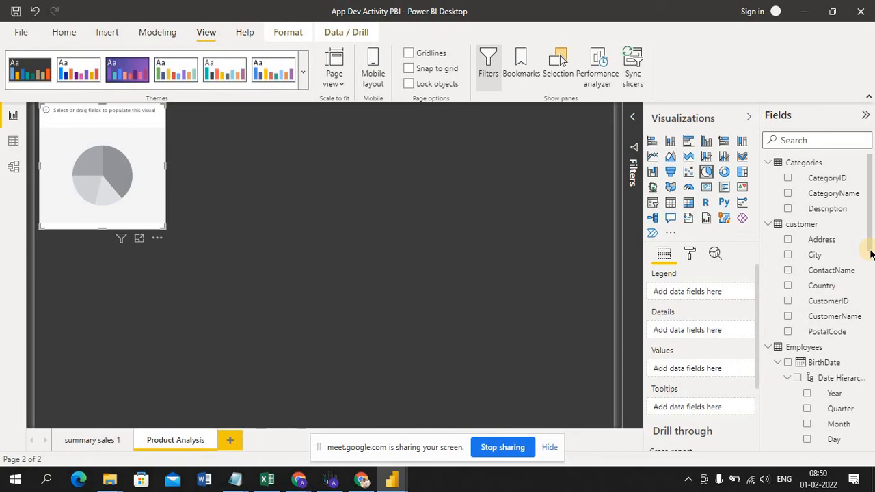
left_click_drag(871, 254, 869, 408)
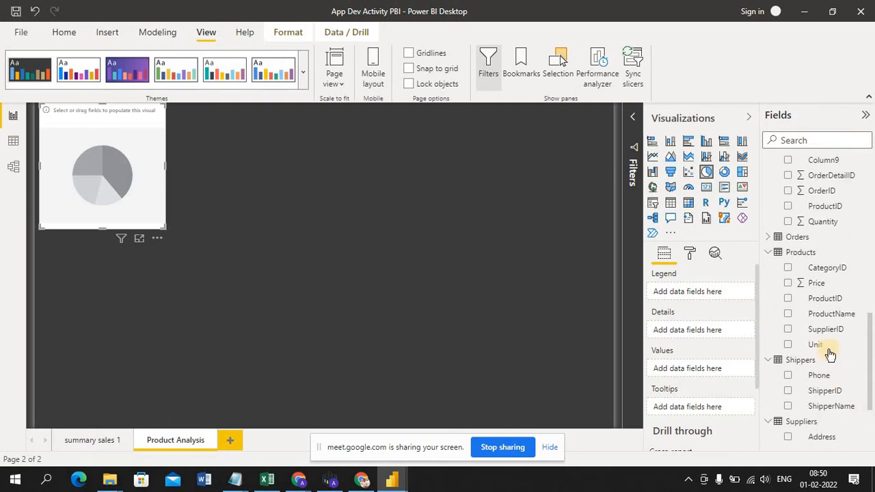
left_click(788, 314)
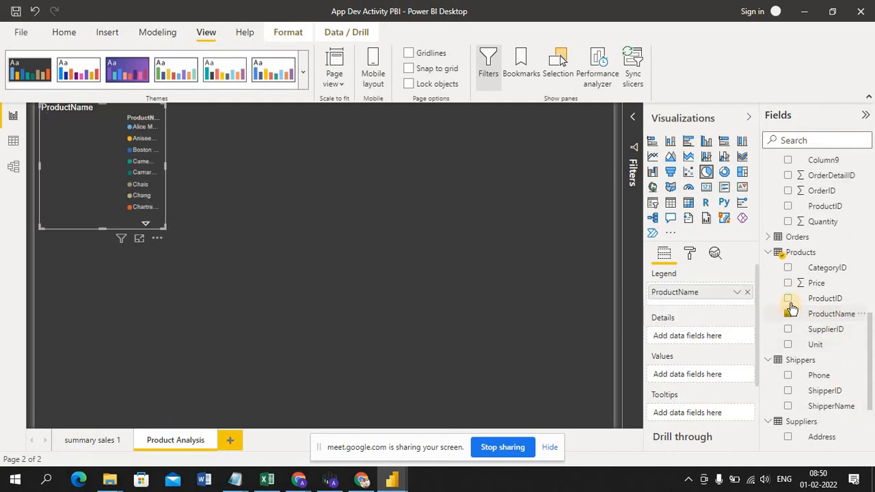
left_click(791, 289)
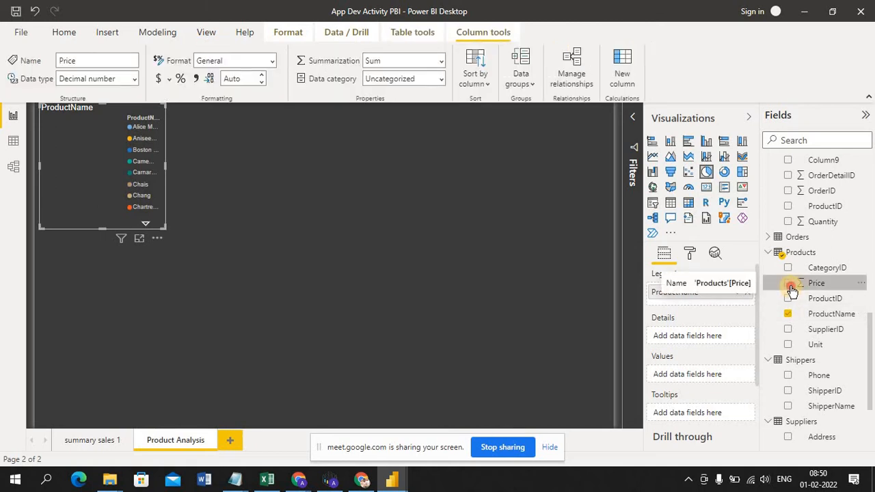
left_click(790, 287)
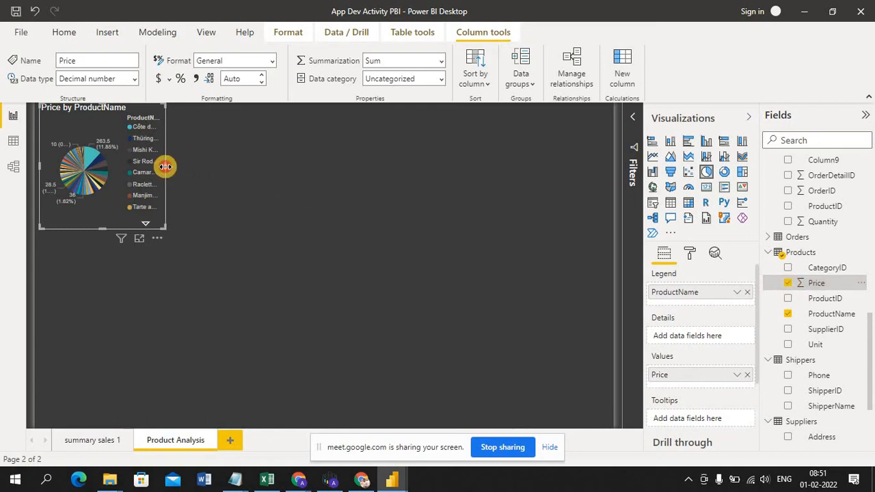
Step: Enlarge the Price by ProductName pie chart and convert it to a slightly wider treemap
left_click_drag(165, 167, 239, 176)
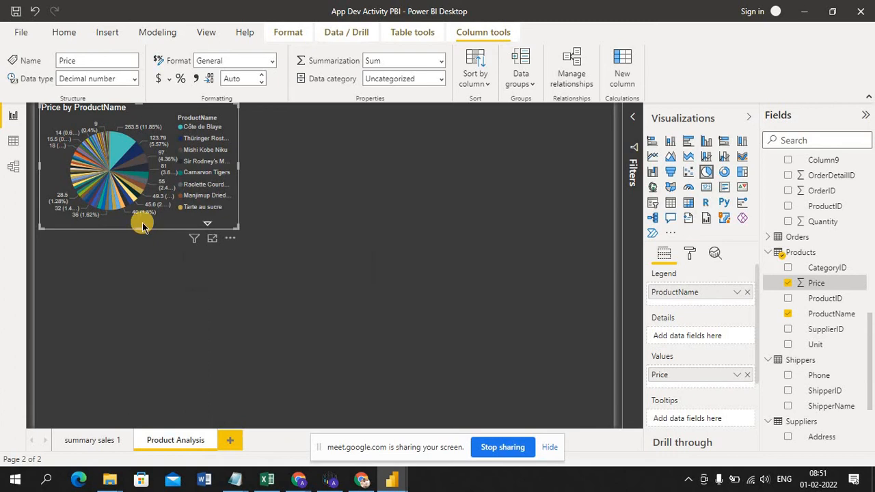
left_click_drag(141, 225, 139, 251)
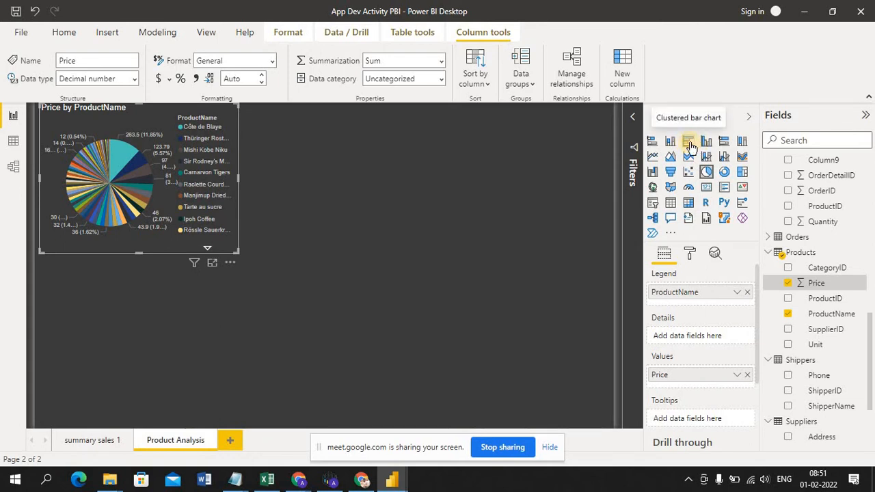
left_click(742, 171)
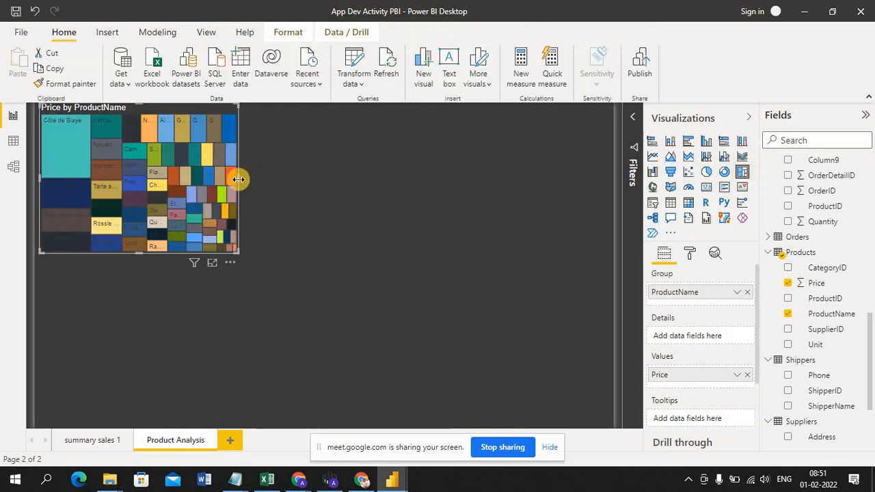
left_click_drag(239, 179, 258, 179)
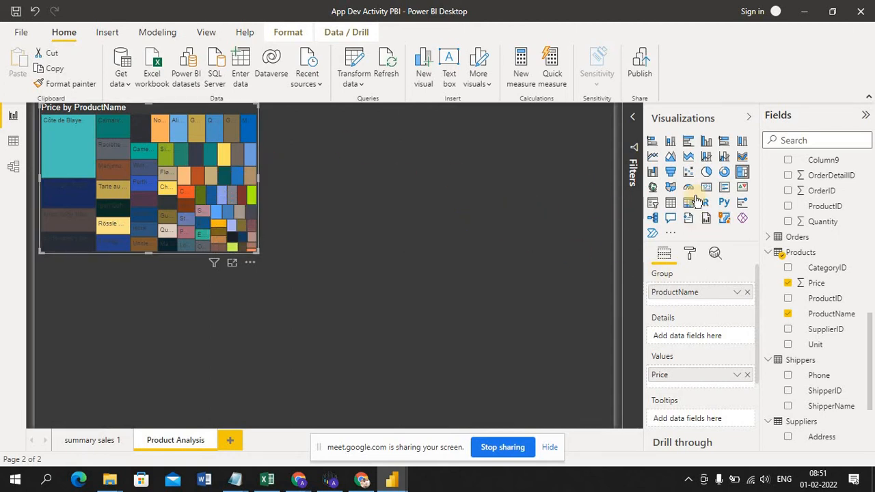
Step: Try the treemap as 100% stacked, clustered and stacked column and bar charts, and return it to a treemap
left_click(742, 142)
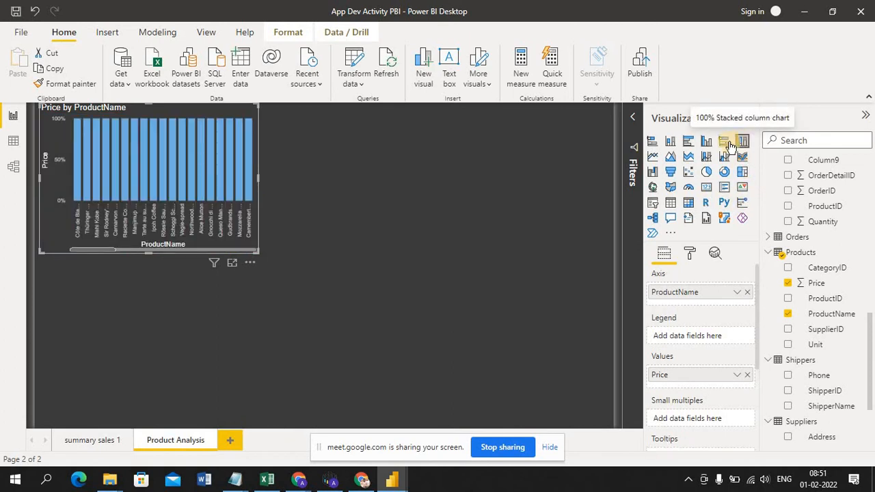
left_click(723, 142)
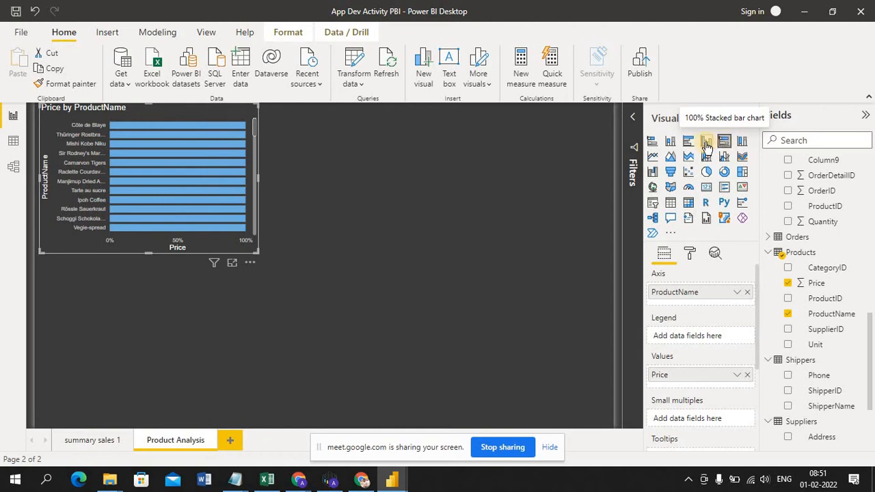
left_click(706, 143)
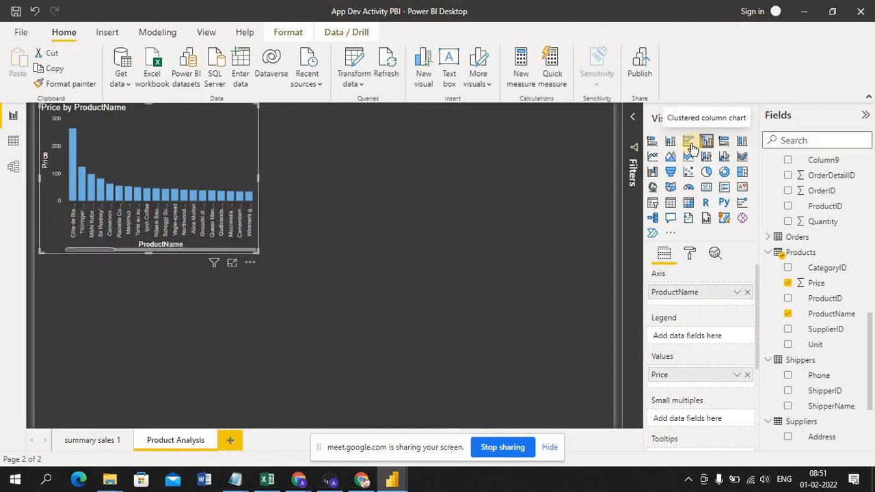
left_click(688, 143)
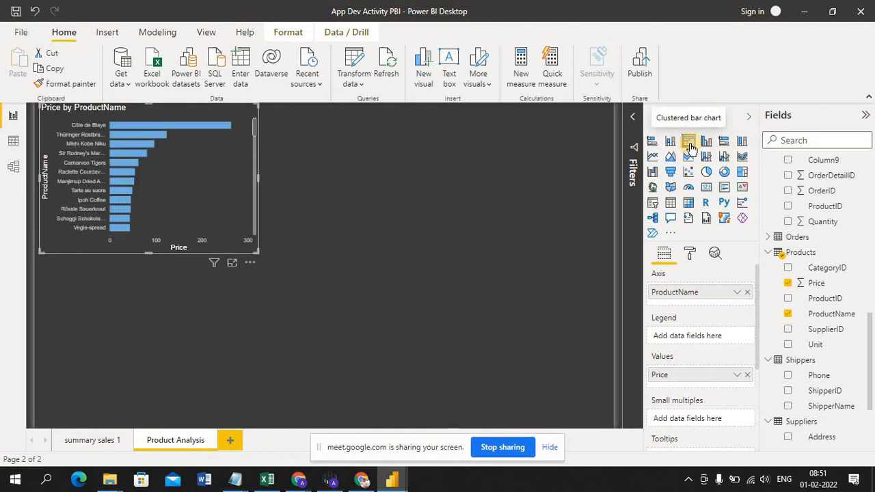
left_click(671, 145)
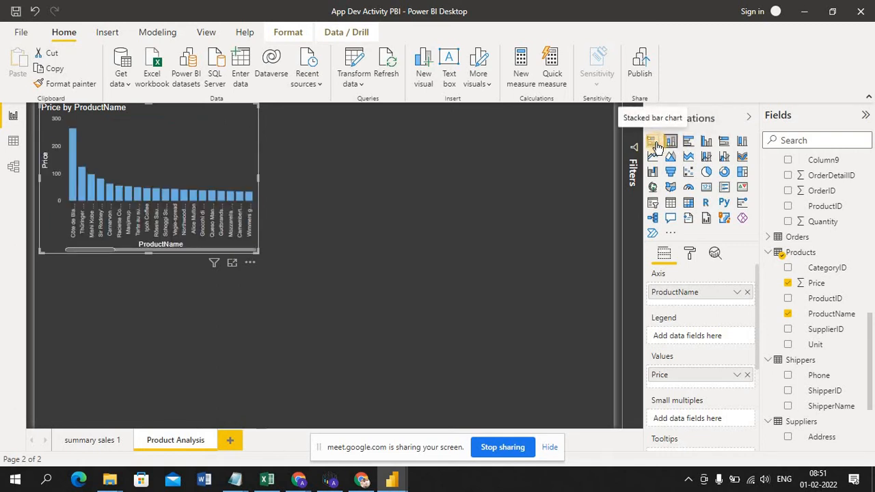
left_click(652, 144)
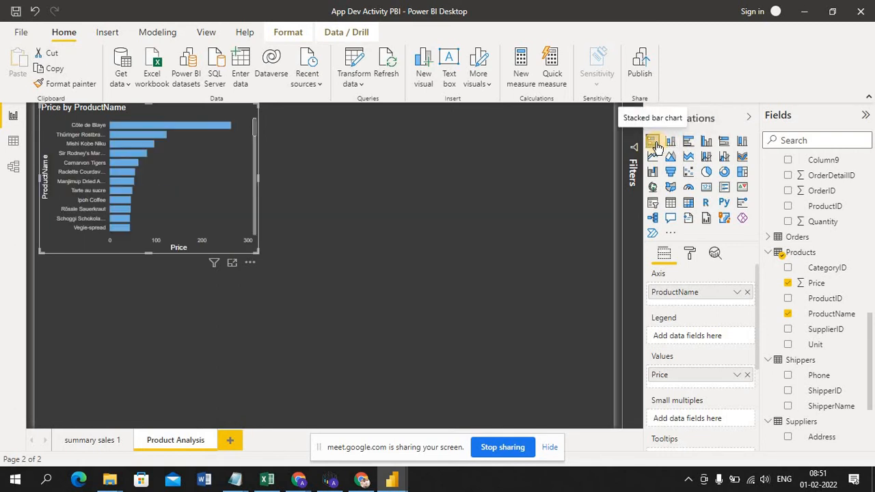
left_click(743, 172)
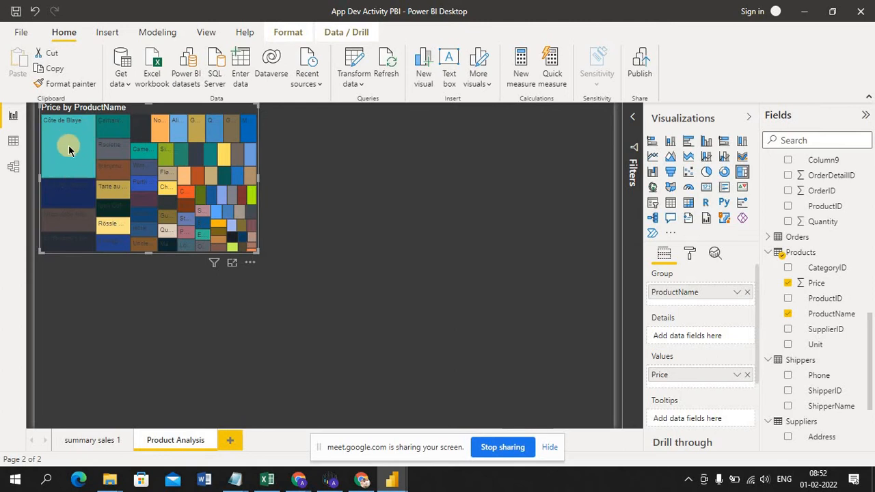
mouse_move(69, 150)
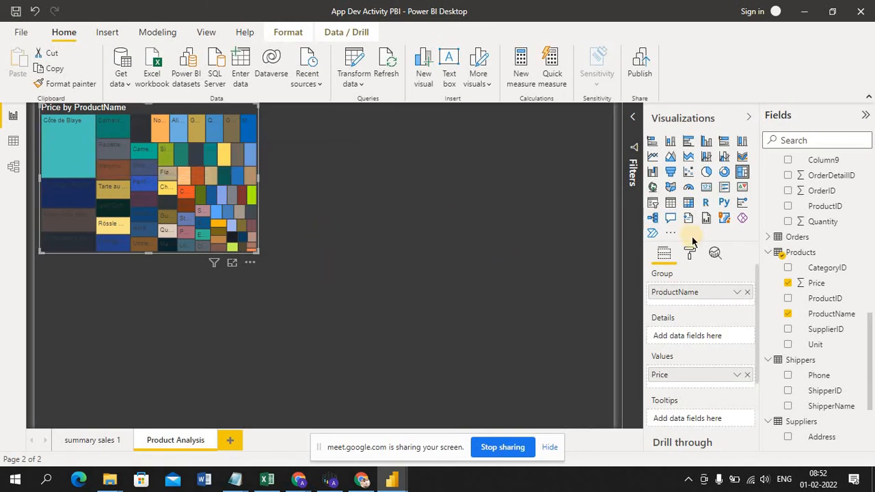
Step: Add a waterfall chart of Price by CategoryID below the treemap
left_click(499, 217)
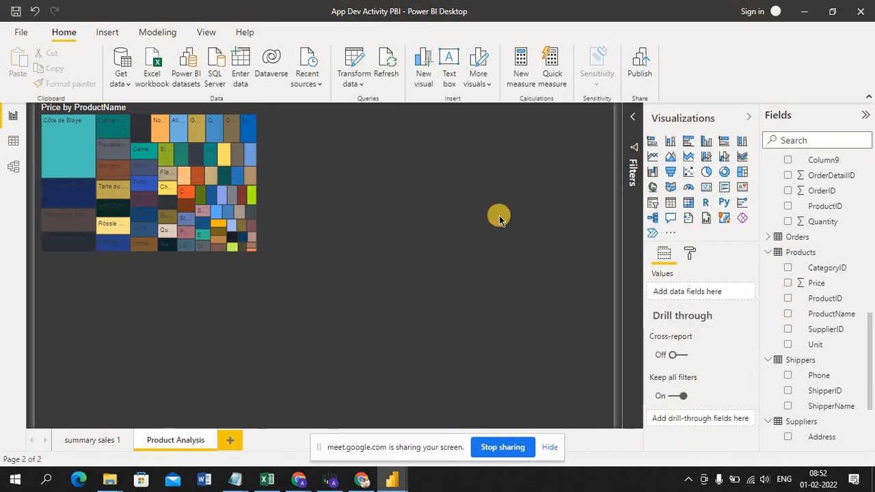
left_click(654, 173)
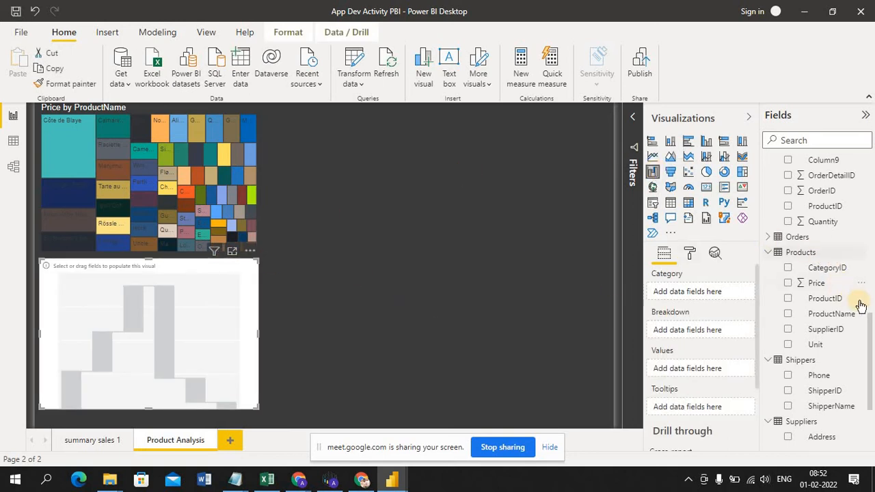
left_click(788, 269)
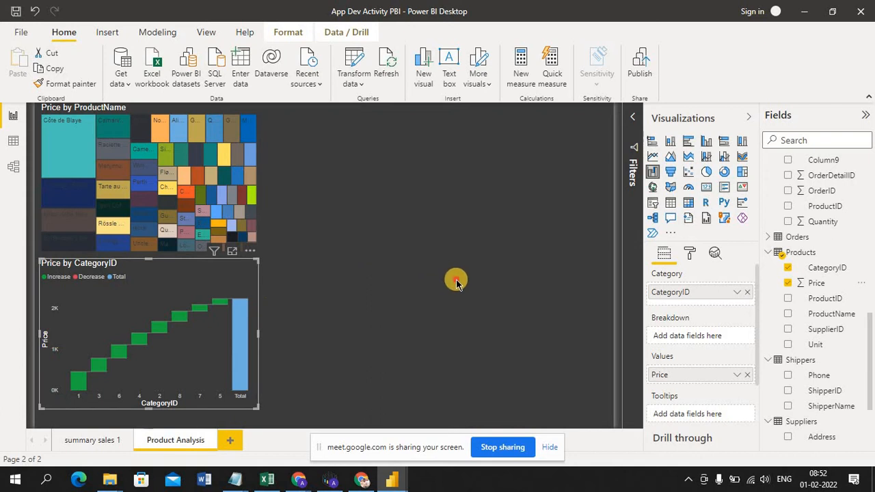
Step: Insert an empty funnel chart beside the treemap and a table listing ProductName and Unit below it
left_click(457, 284)
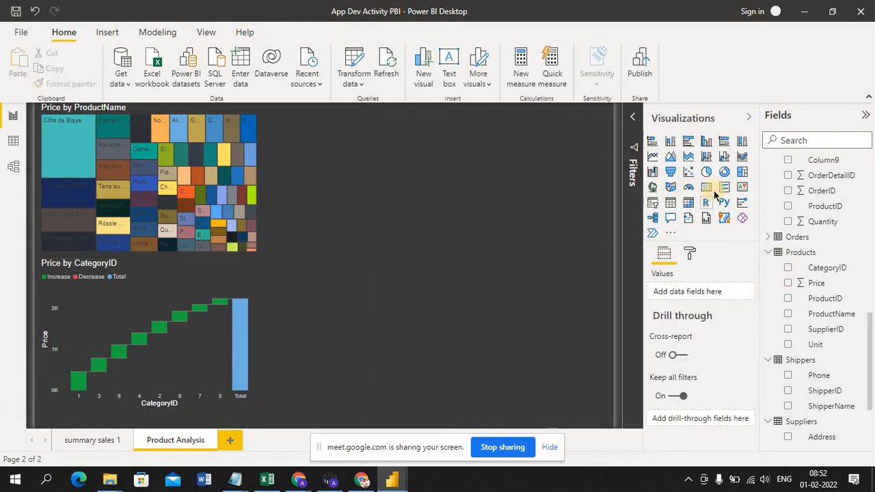
left_click(671, 175)
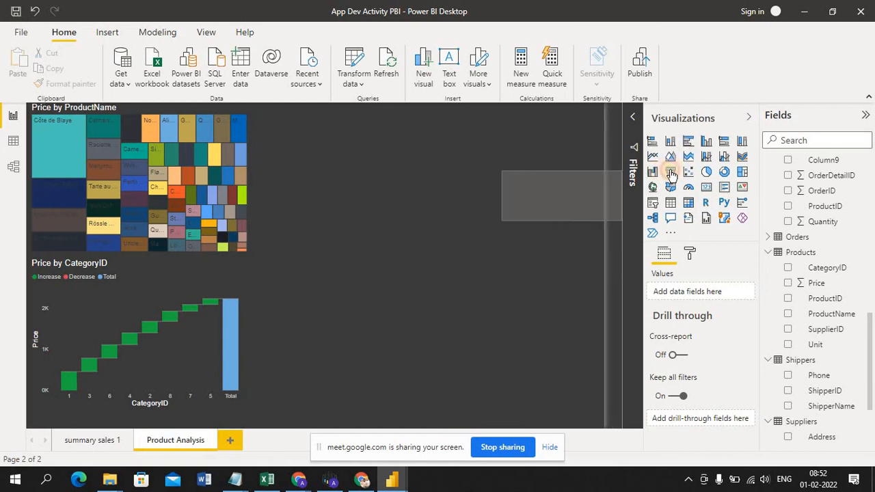
left_click(540, 318)
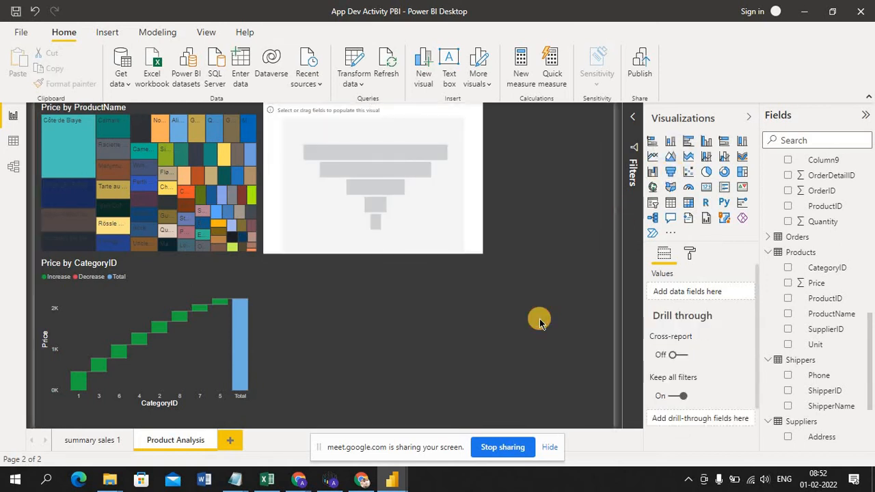
left_click(786, 315)
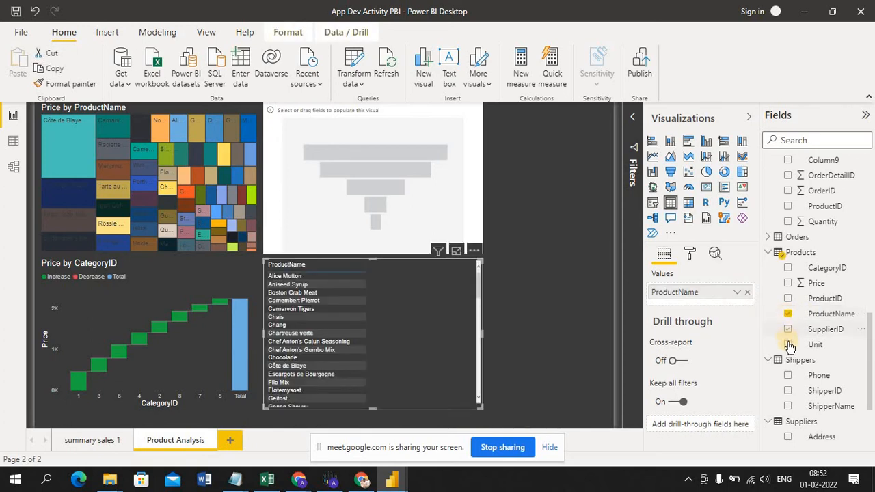
left_click(788, 345)
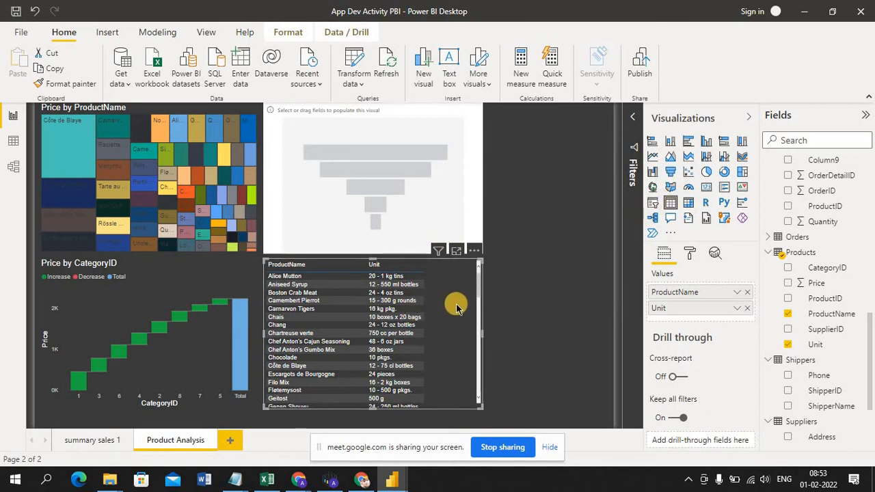
Step: Populate the empty funnel chart with Price grouped by SupplierID and inspect one supplier's bar details
left_click(433, 212)
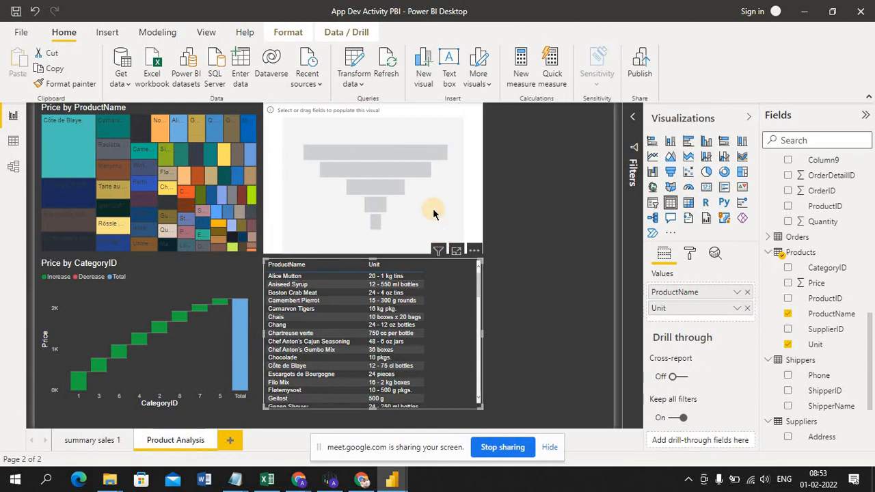
left_click(787, 283)
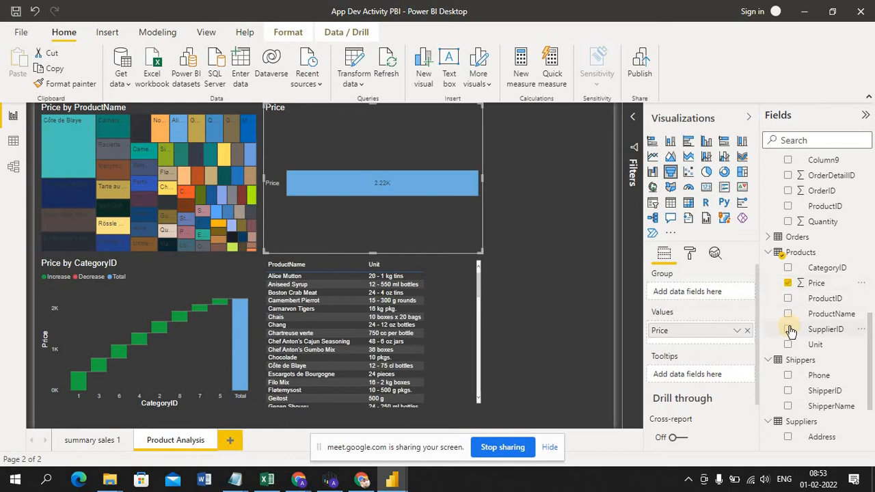
left_click(788, 329)
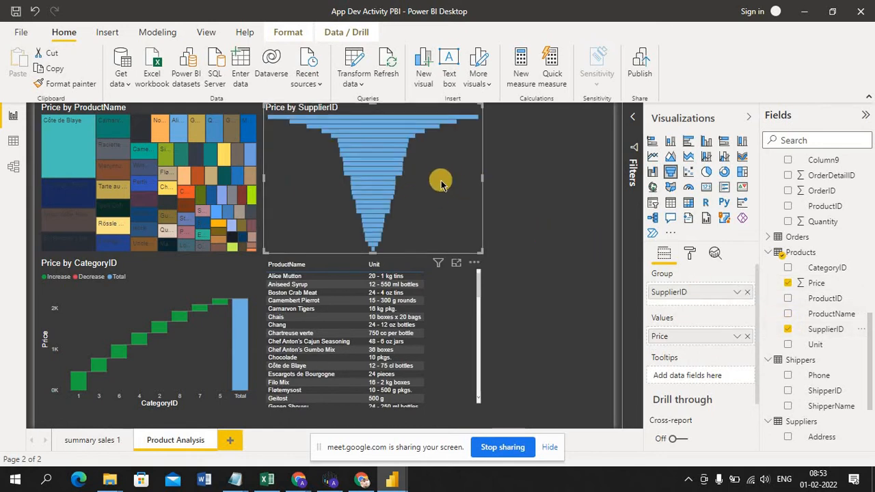
mouse_move(382, 163)
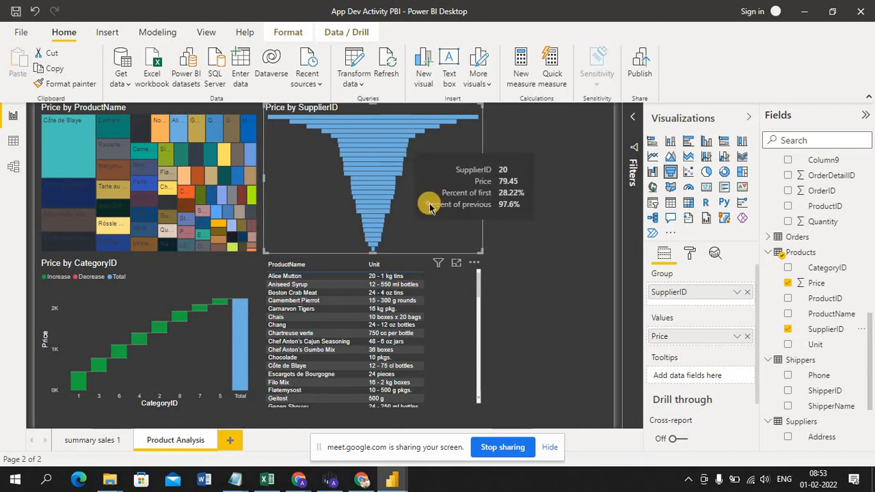
Step: Widen the Price by SupplierID funnel chart and the product table below it towards the page's outer edge
left_click(412, 229)
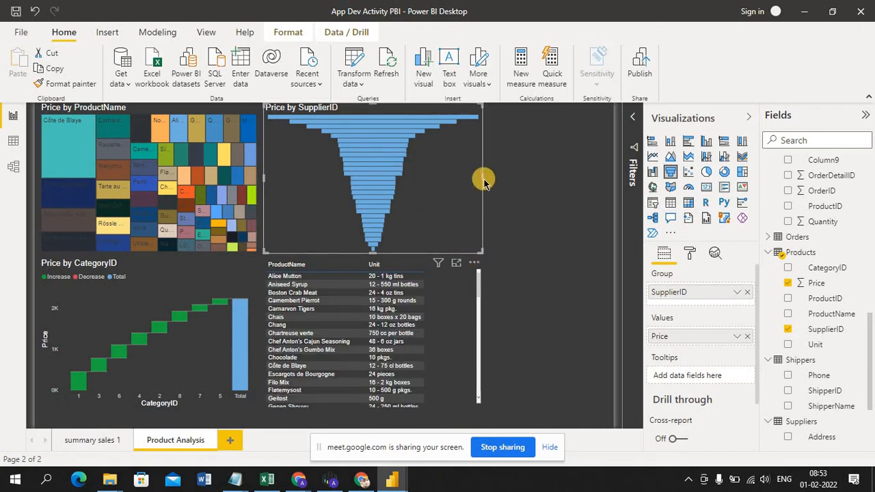
left_click_drag(482, 178, 558, 176)
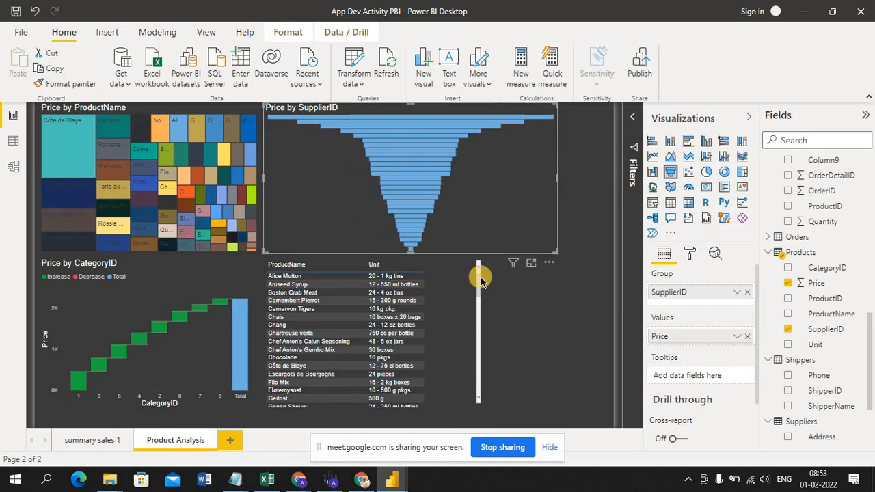
left_click(460, 330)
left_click_drag(481, 332, 579, 333)
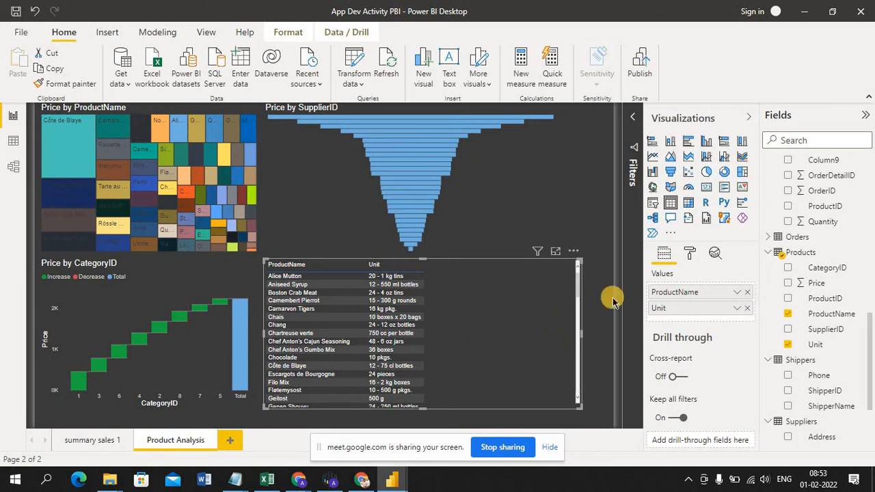
Step: Add the ProductID, Price, CategoryID and SupplierID fields to the product table
left_click(789, 304)
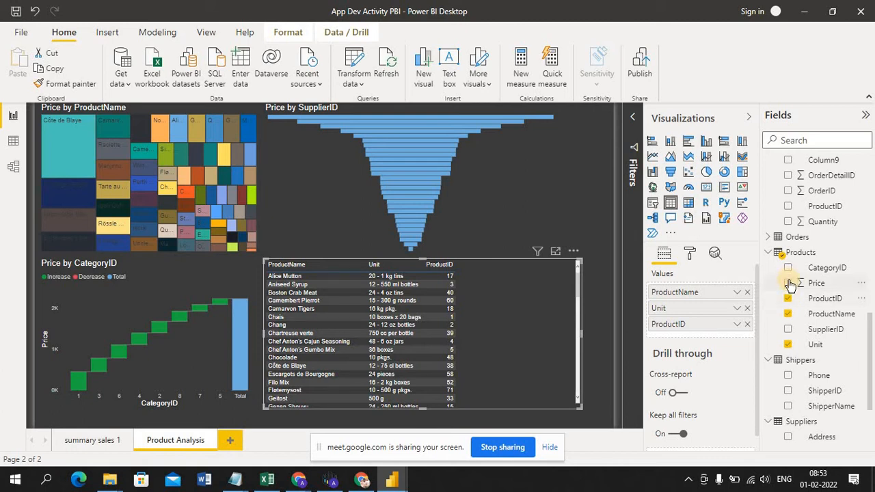
left_click(789, 284)
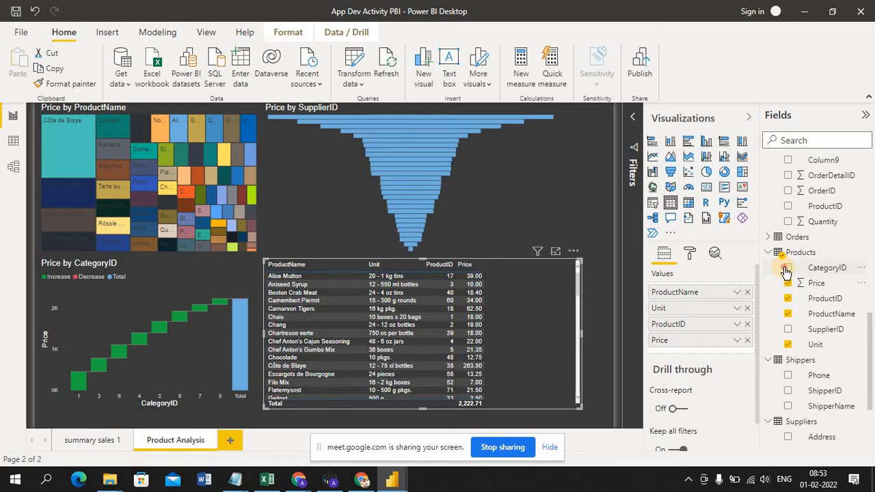
left_click(786, 268)
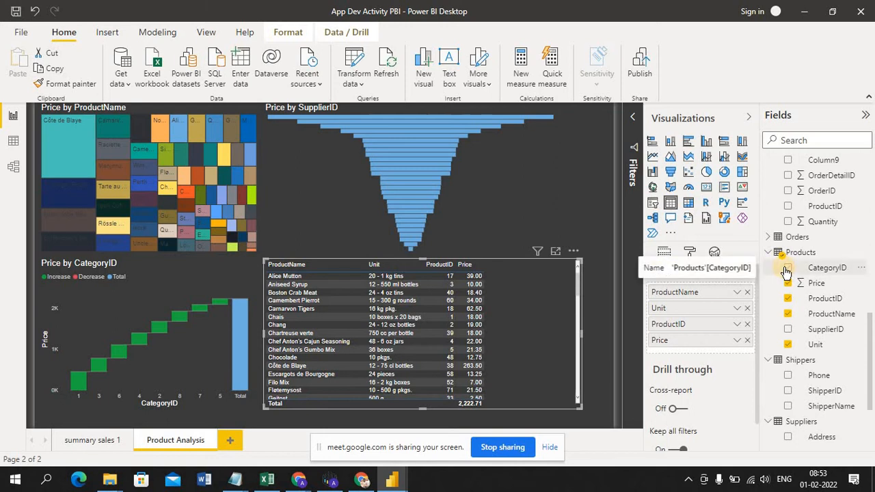
left_click(786, 330)
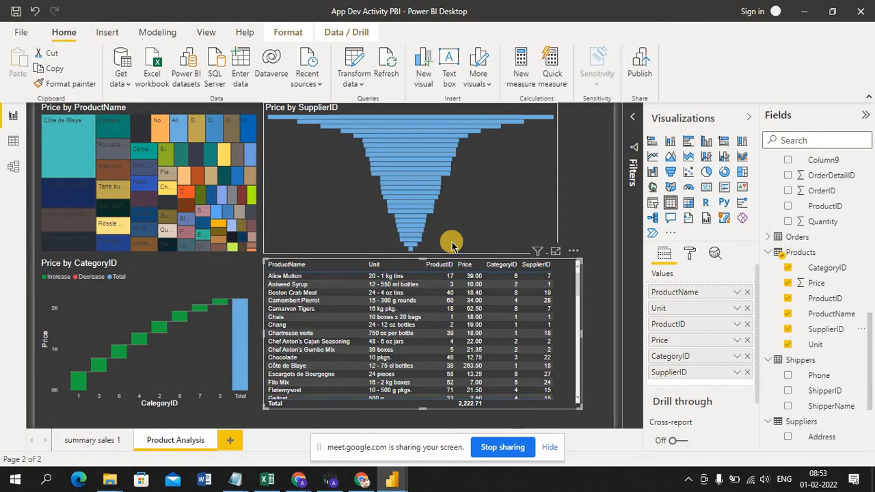
Step: Expand the Filters pane and shift the Price by CategoryID waterfall chart on the Product Analysis page
left_click(636, 121)
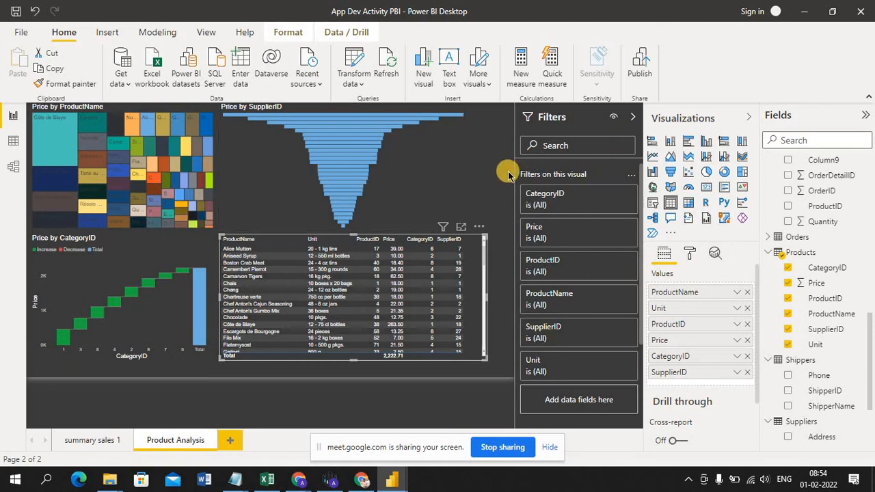
left_click(93, 443)
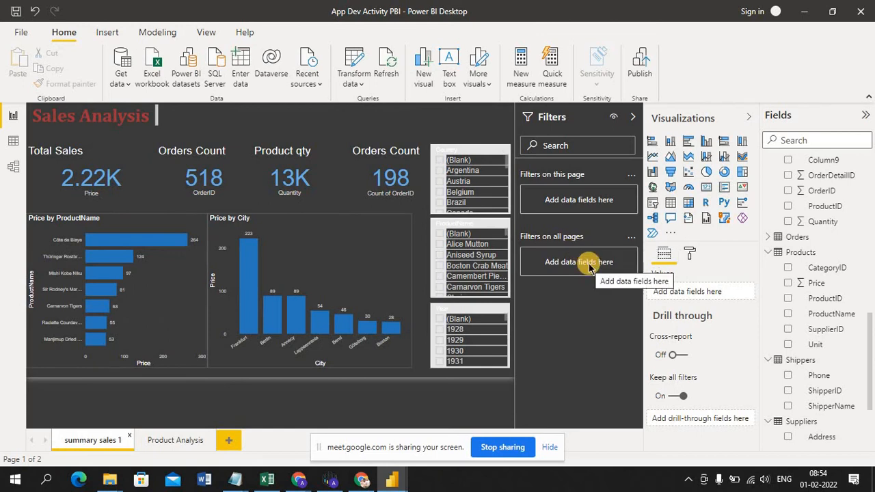
left_click(171, 444)
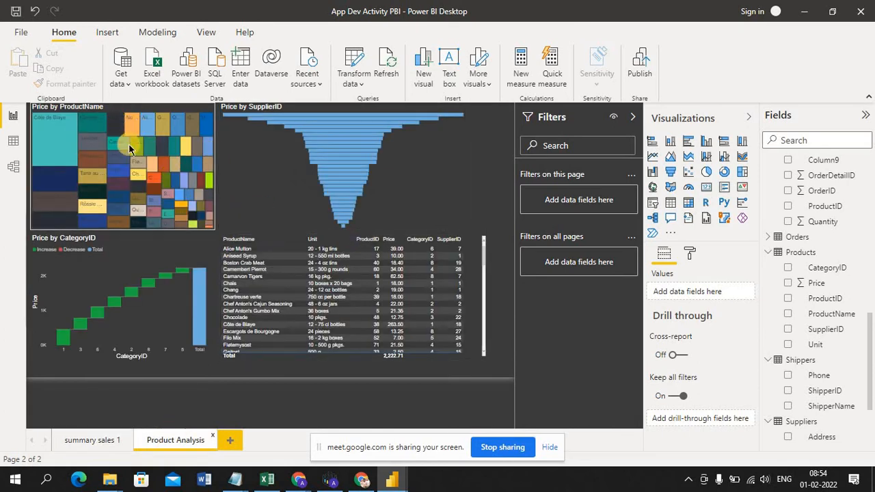
left_click_drag(111, 358, 176, 205)
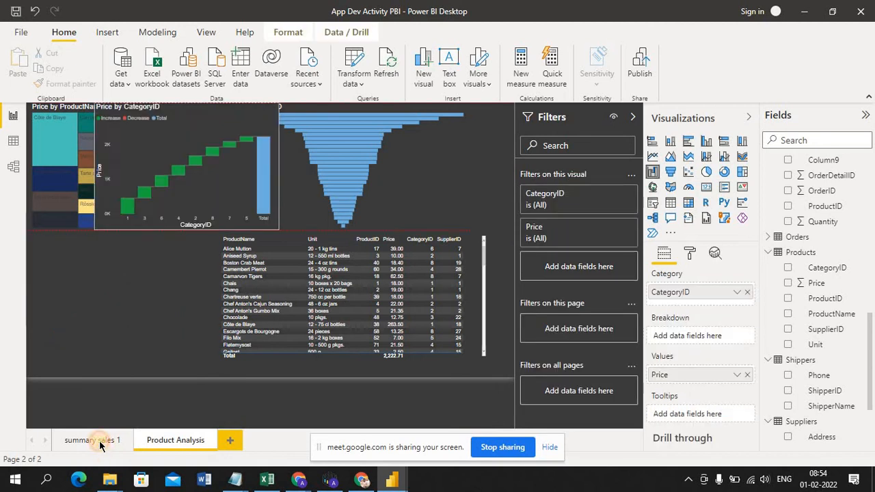
Step: From the summary sales 1 page, add ProductName as a filter on all pages
left_click(100, 445)
left_click(99, 444)
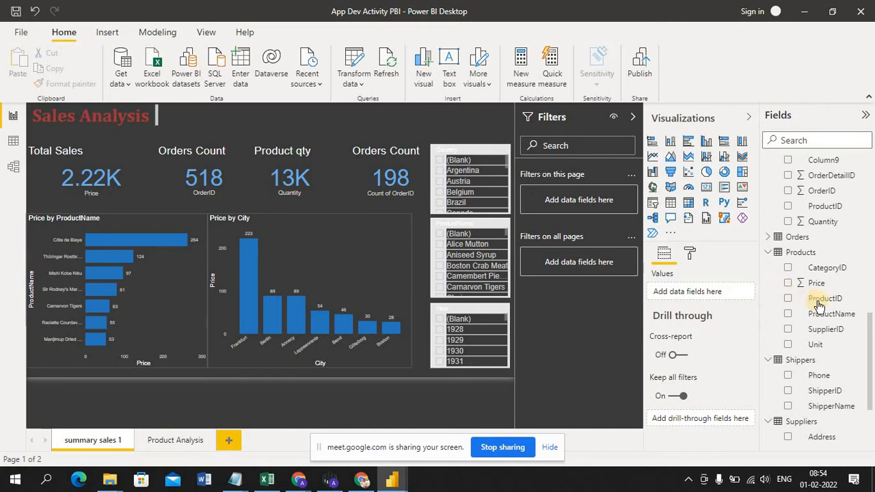
left_click_drag(824, 320, 594, 266)
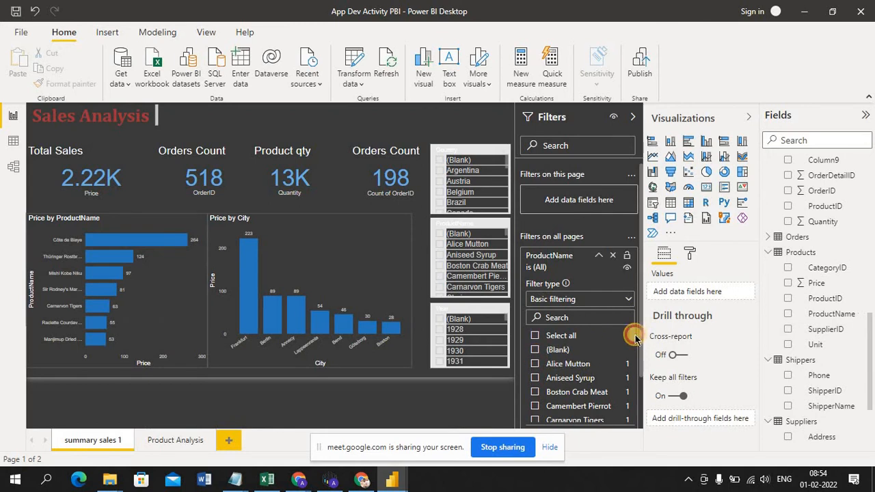
Step: Limit the all-pages ProductName filter to Alice Mutton, Aniseed Syrup, Boston Crab Meat, Camembert Pierrot, Chocolade and Côte de Blaye
left_click(536, 363)
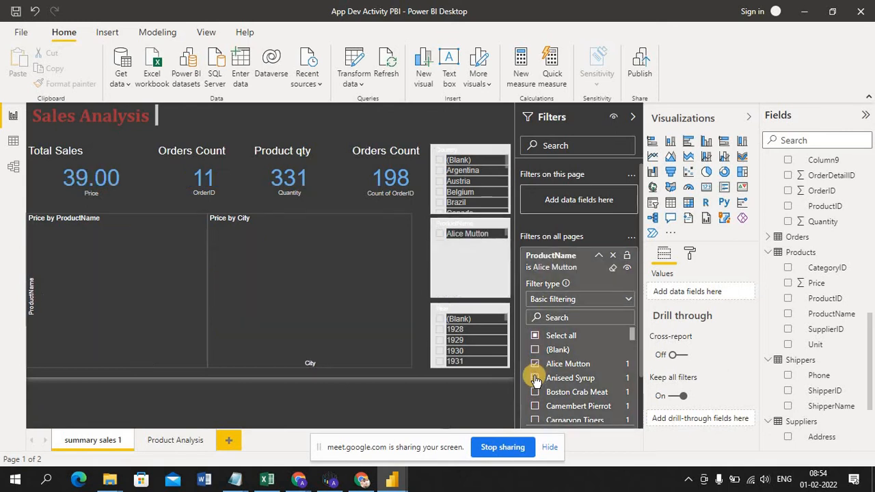
left_click(535, 377)
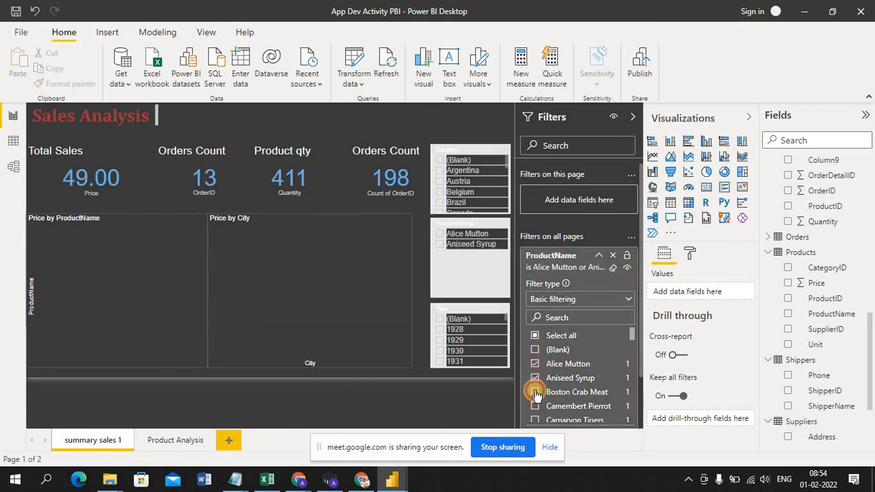
left_click(536, 393)
left_click(536, 406)
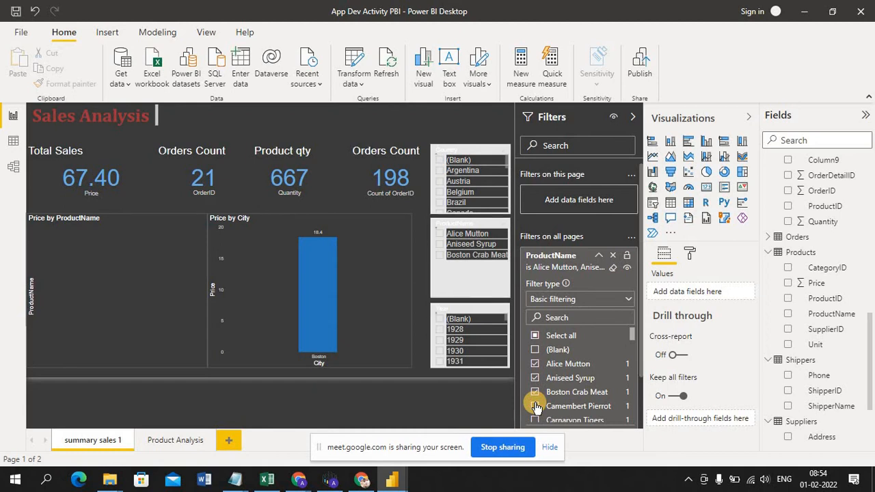
left_click_drag(633, 338, 633, 350)
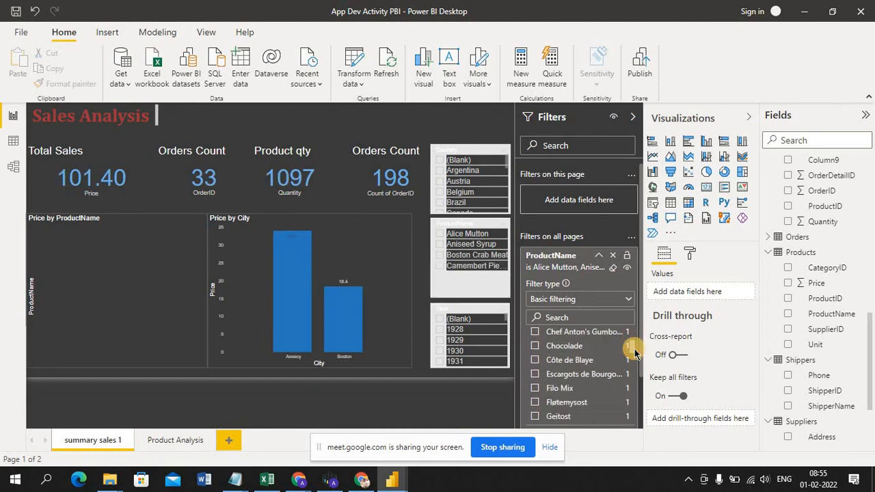
left_click(535, 349)
left_click(535, 361)
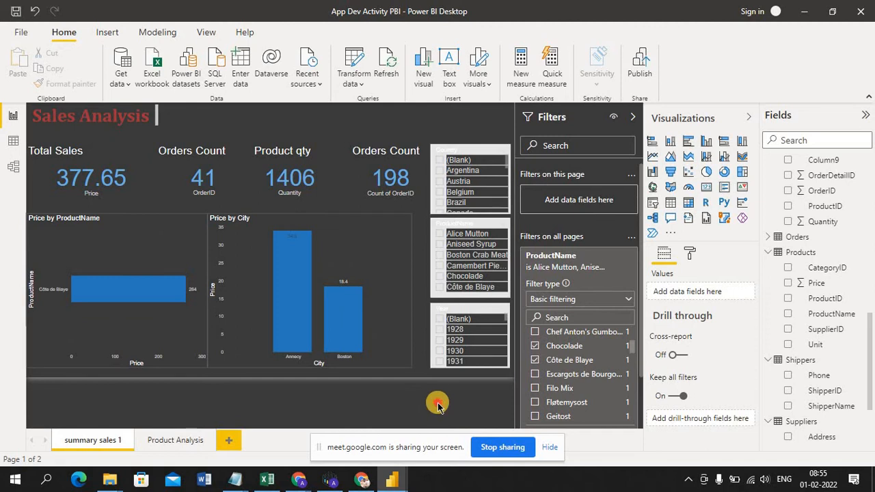
Step: Compare how the all-pages ProductName filter affects the visuals on the Product Analysis and summary sales 1 pages
left_click(179, 441)
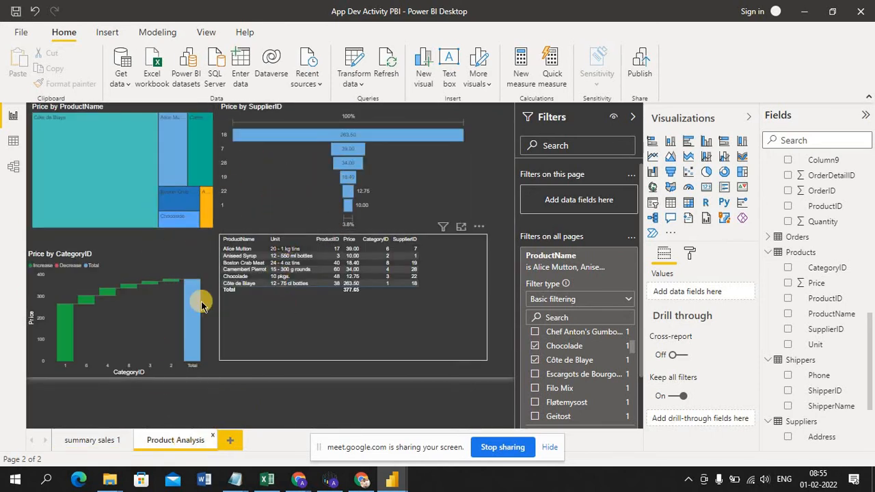
left_click(91, 441)
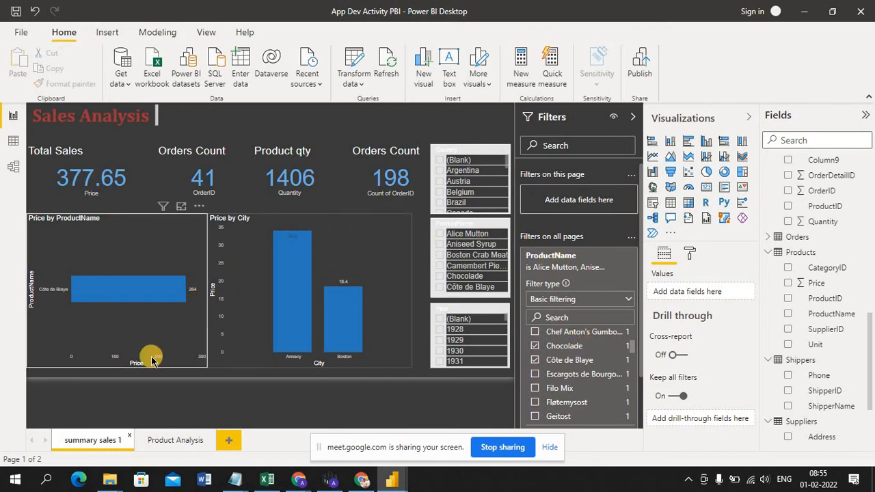
left_click(179, 442)
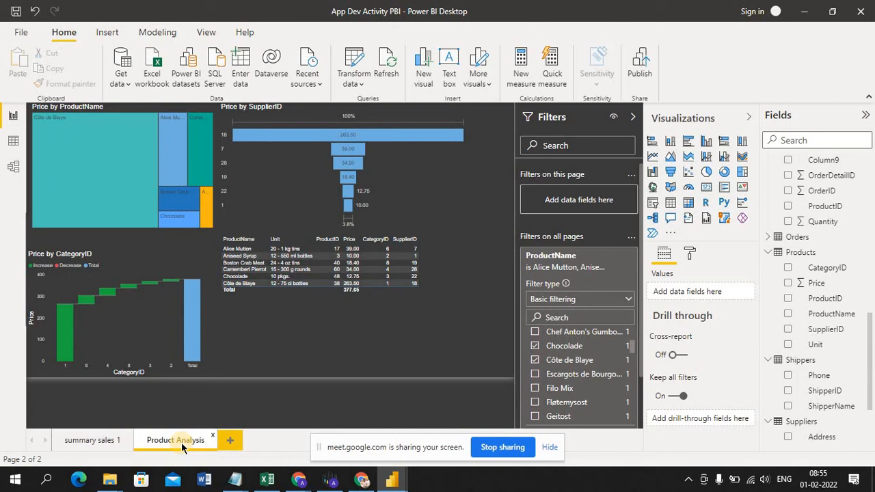
left_click(104, 440)
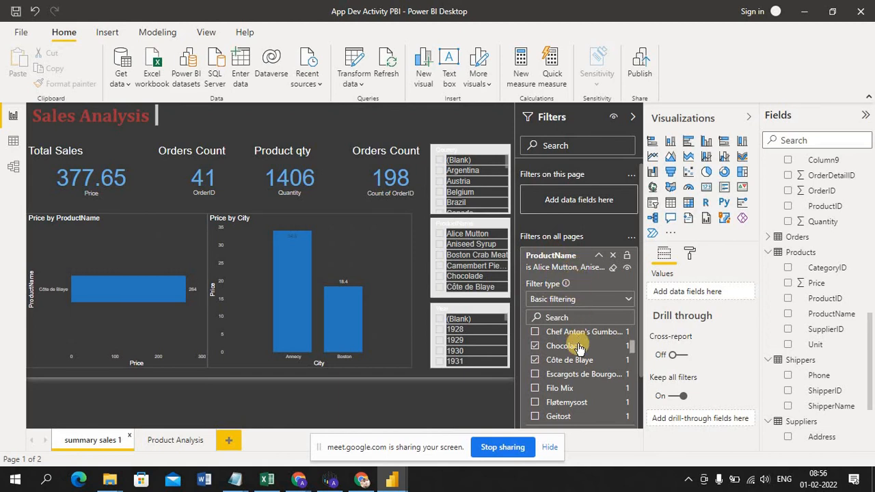
left_click(174, 441)
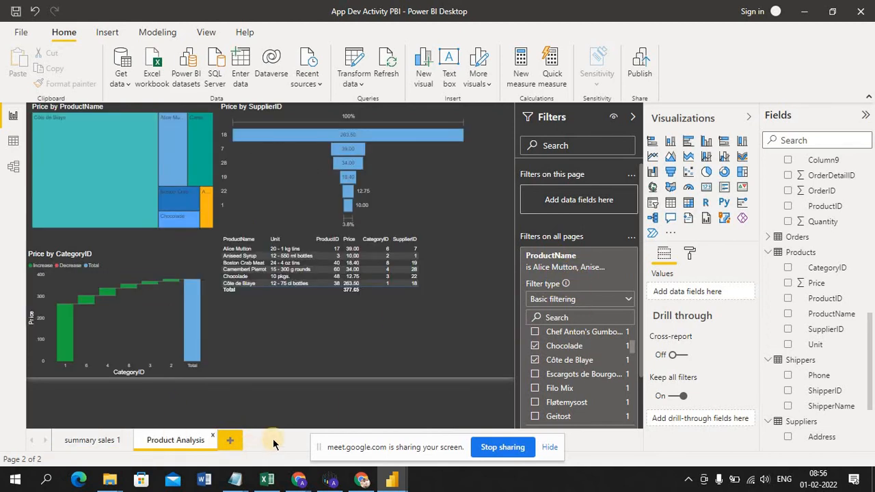
left_click(86, 440)
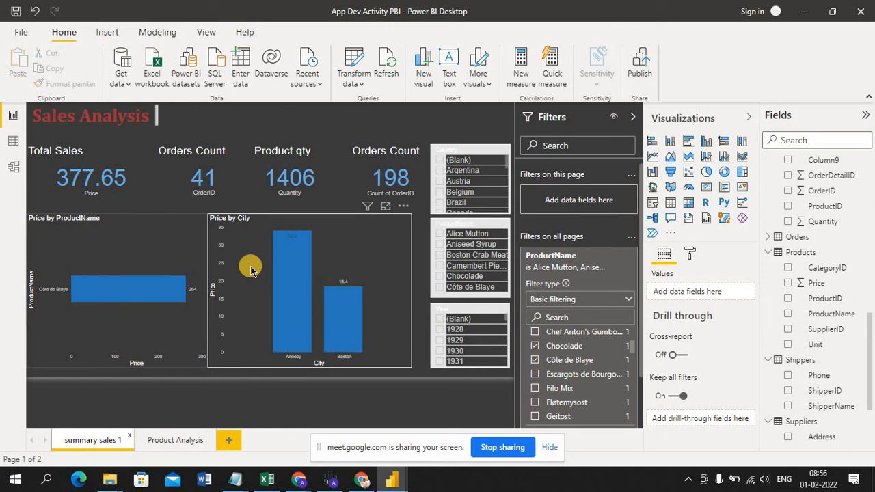
left_click(265, 293)
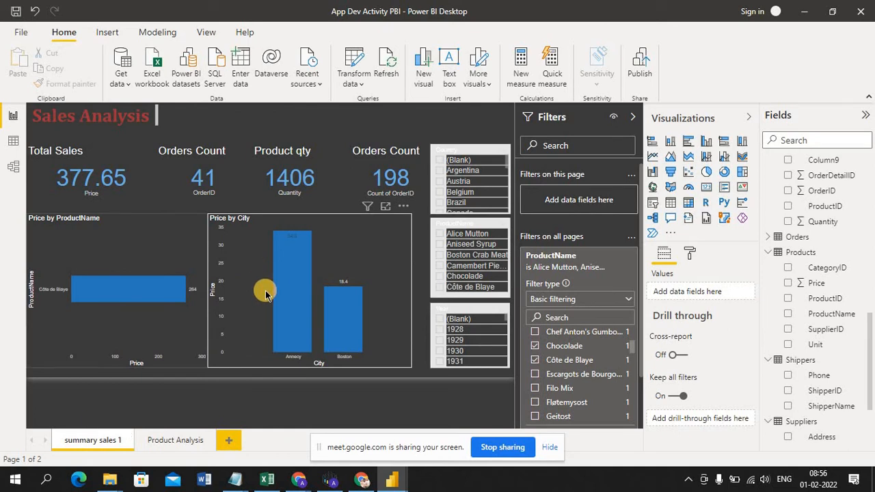
Step: Switch to the Google Meet window to admit the waiting participant and return to Power BI Desktop
left_click(362, 483)
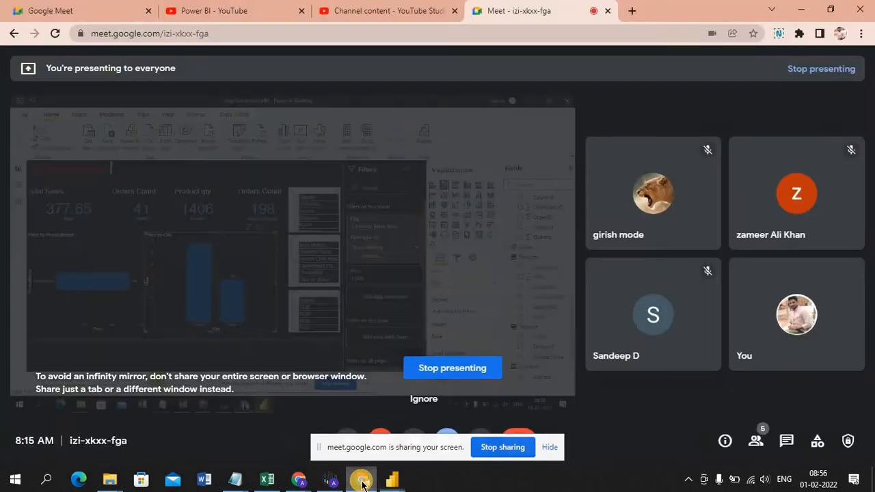
left_click(562, 125)
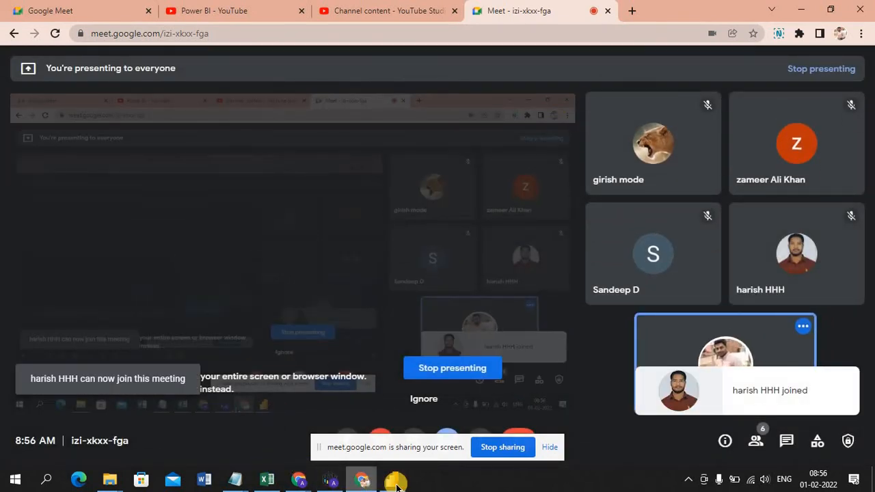
mouse_move(393, 481)
left_click(428, 435)
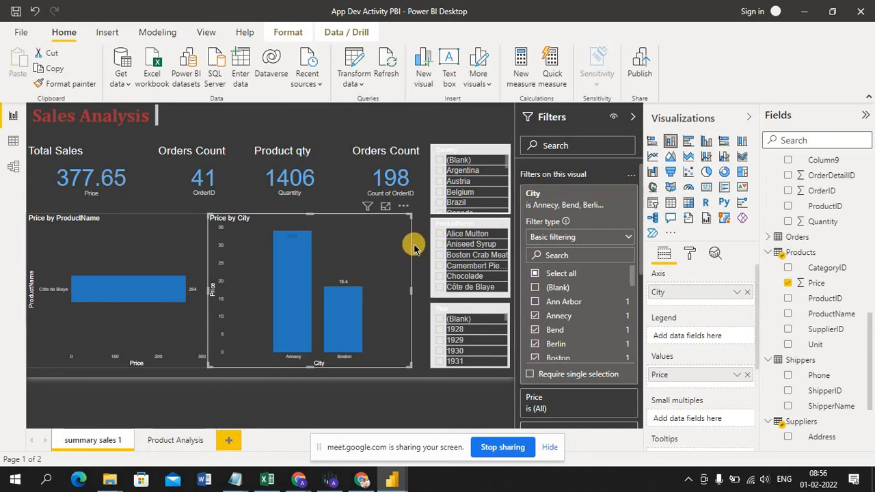
Step: Compare the all-pages filter with the Price by City chart's own filters, and view the Product Analysis table in focus mode
left_click(418, 399)
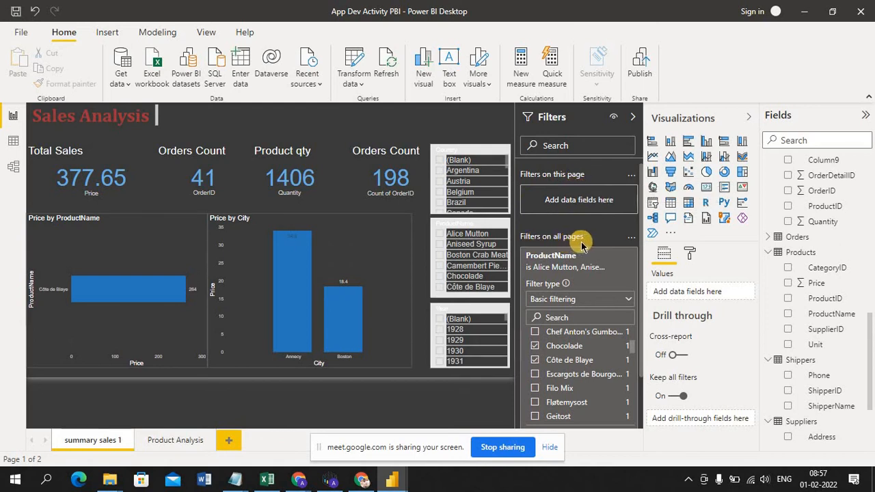
left_click(385, 245)
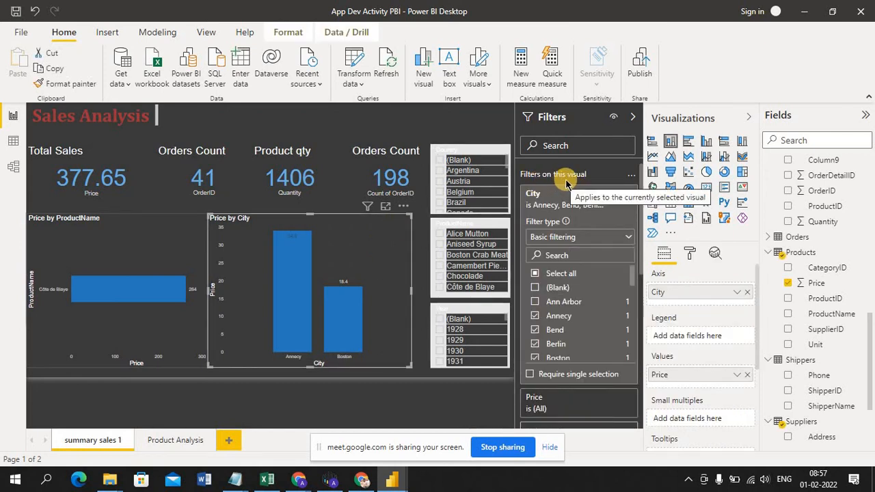
left_click(180, 442)
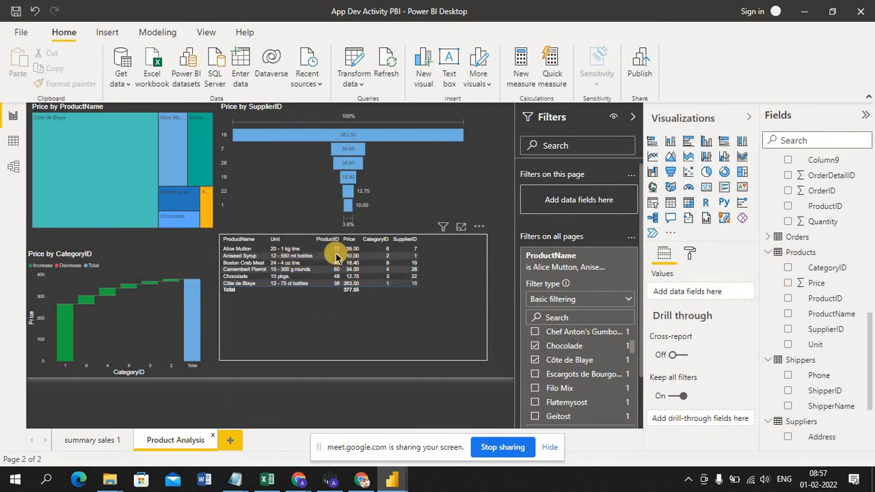
left_click(461, 228)
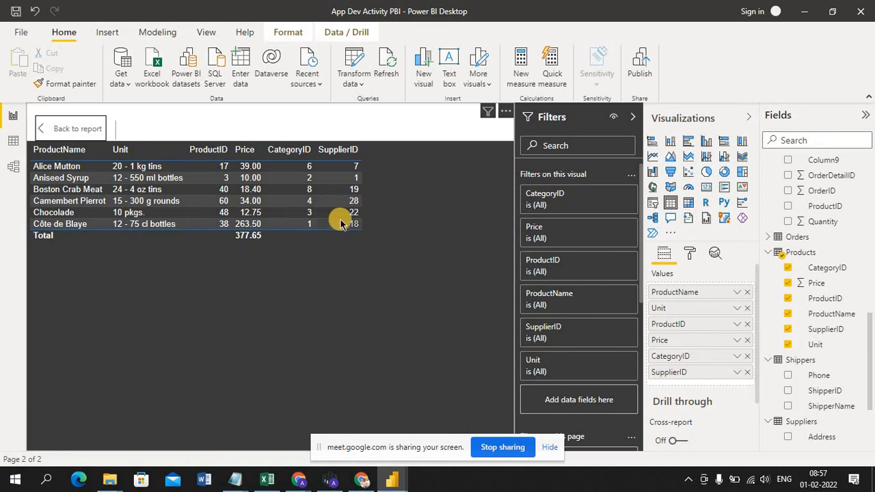
left_click(77, 129)
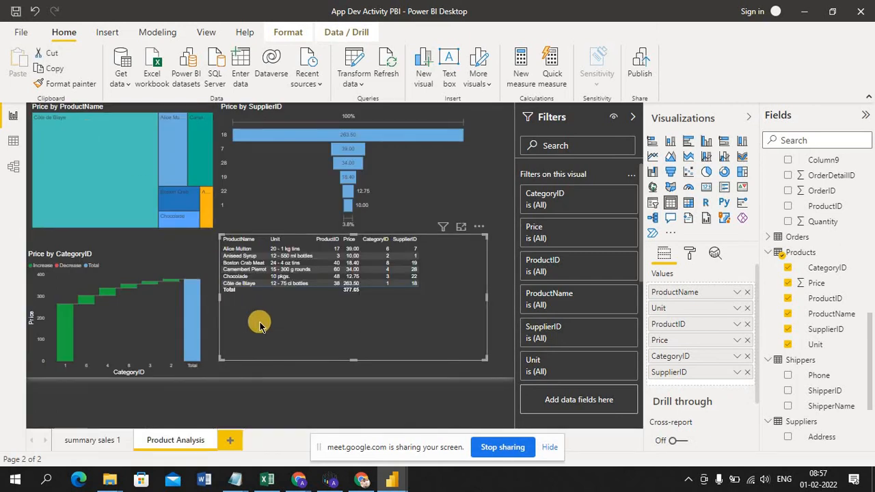
Step: Check the summary sales 1 page again and add a new blank page to the report
left_click(90, 441)
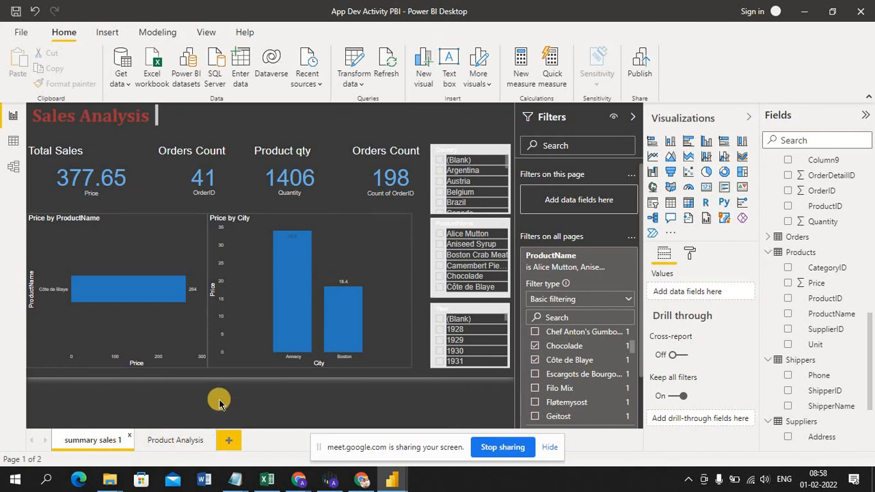
left_click(230, 441)
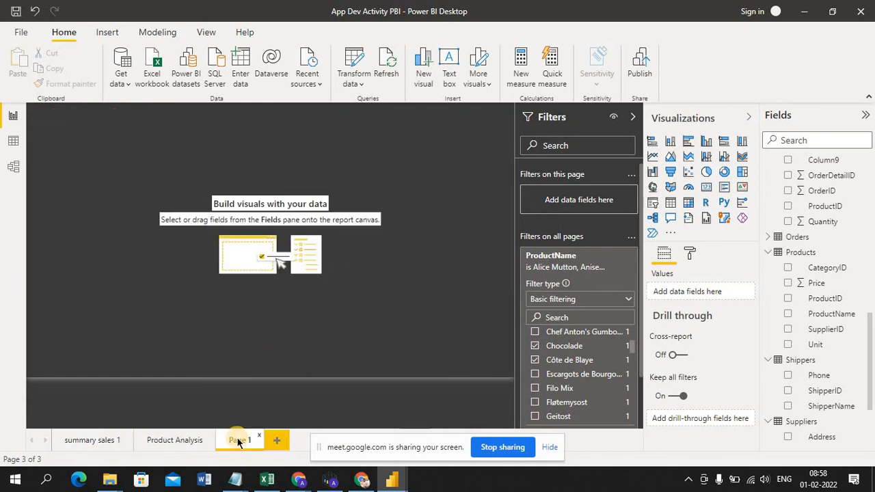
Step: Rename the new third report page as County sales
double_click(238, 441)
type("County sales")
key("Return")
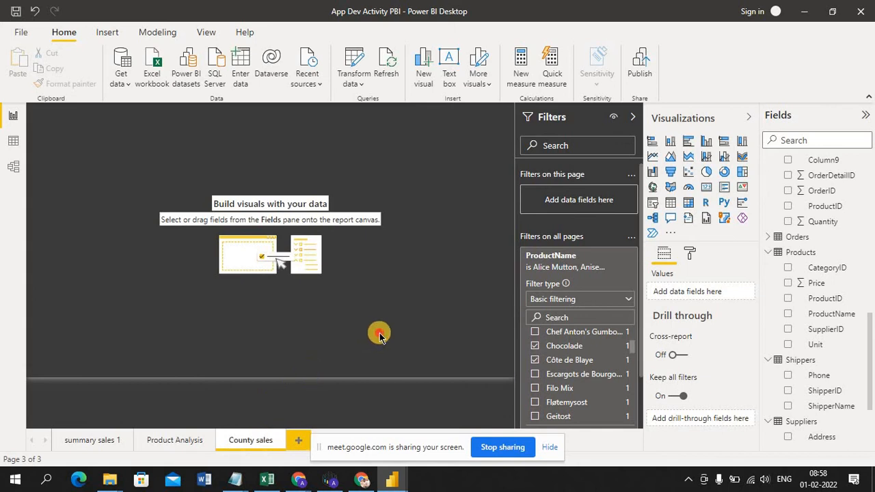
Step: Add a pie chart to the County sales page with customer Country as legend and Products Price as values
left_click(708, 173)
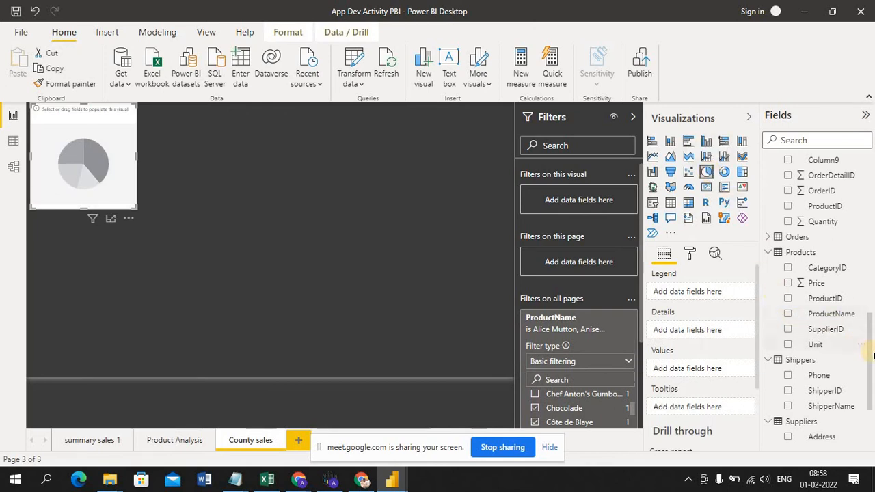
left_click_drag(867, 336, 864, 172)
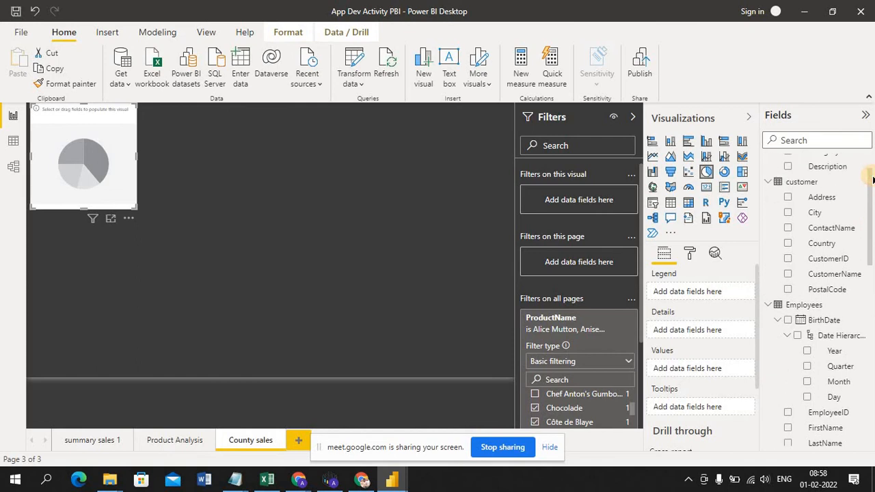
left_click(789, 245)
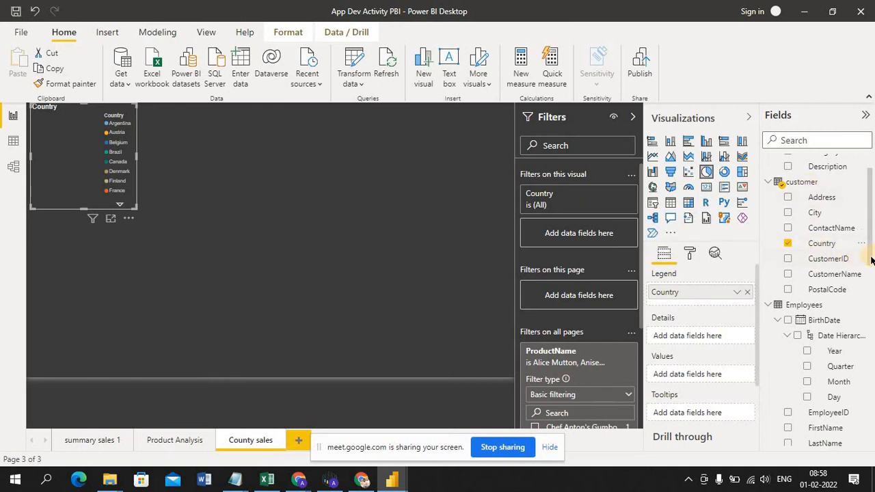
left_click_drag(869, 259, 870, 359)
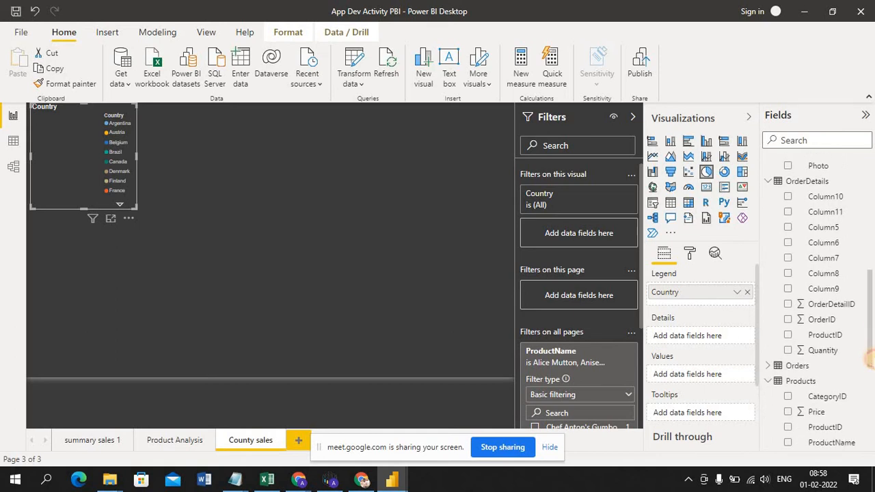
scroll(793, 376, "down", 1)
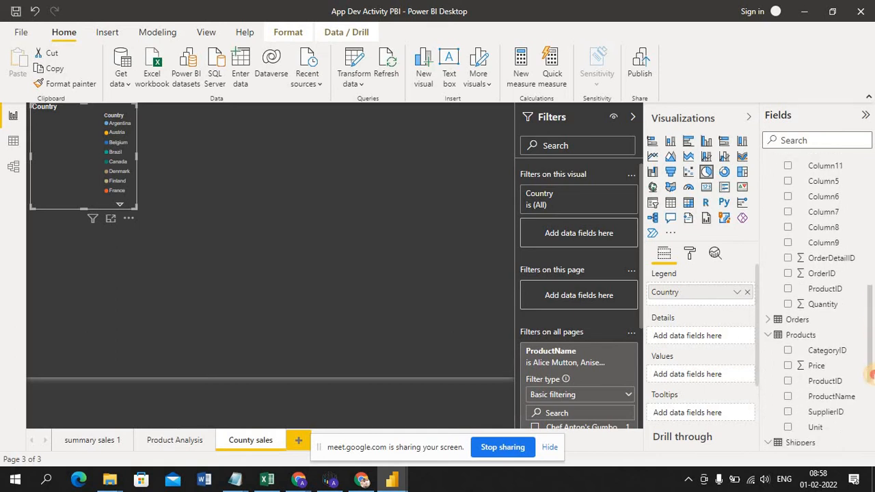
left_click(788, 366)
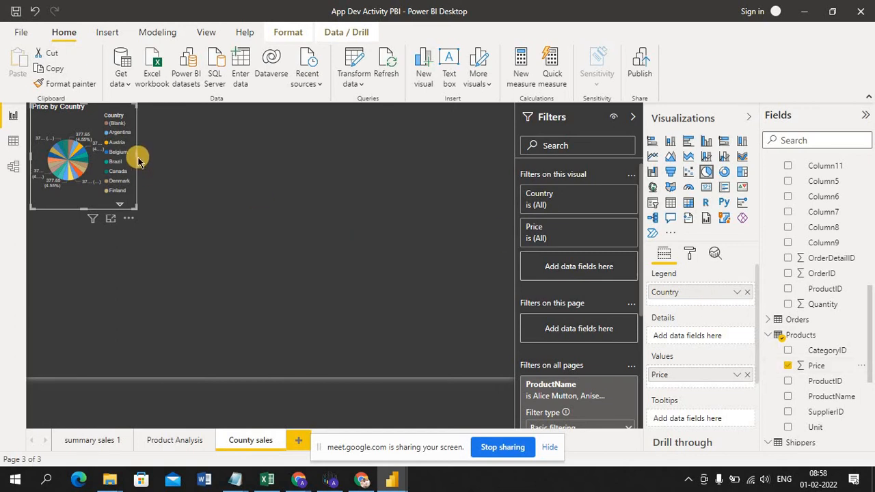
Step: Enlarge the Price by Country pie chart in width and height, and deselect it
left_click_drag(136, 156, 218, 160)
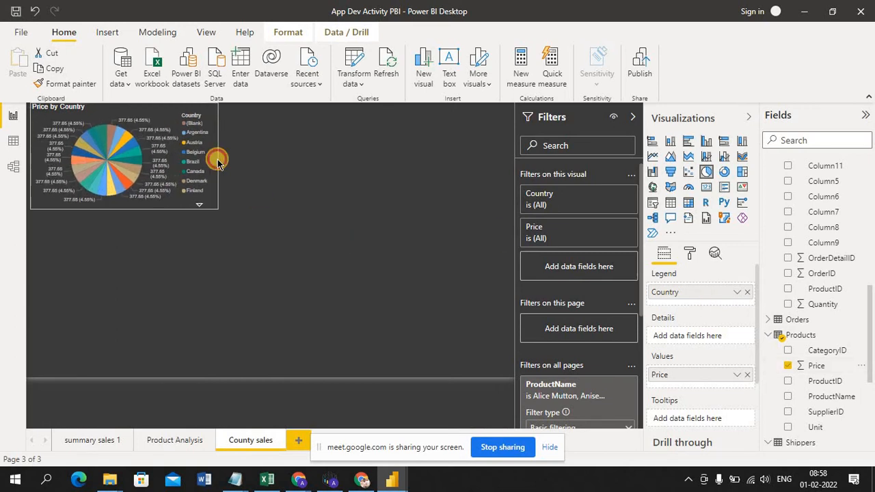
left_click_drag(125, 207, 126, 272)
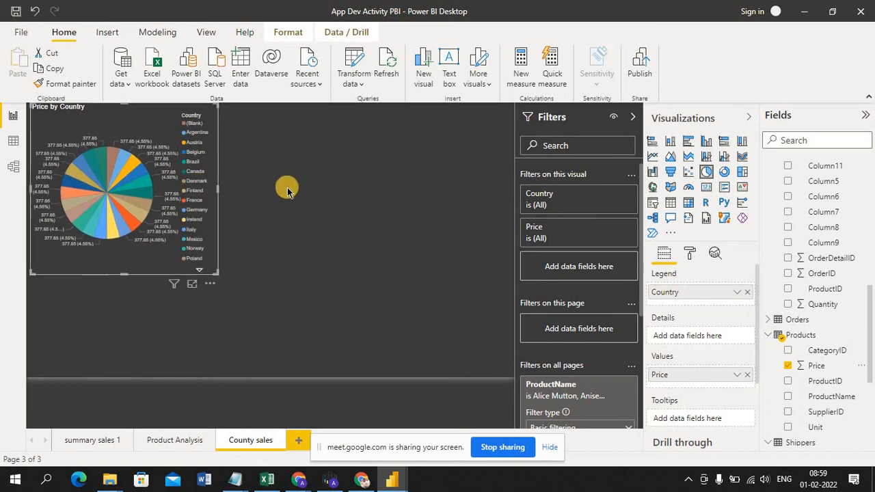
left_click(321, 196)
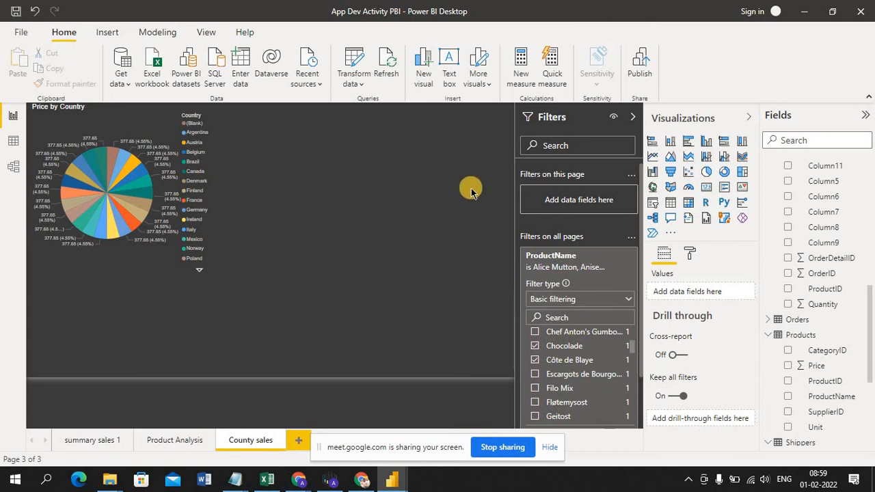
Step: Add a donut chart beside the pie chart with ProductID from the Products table as its legend
left_click(723, 172)
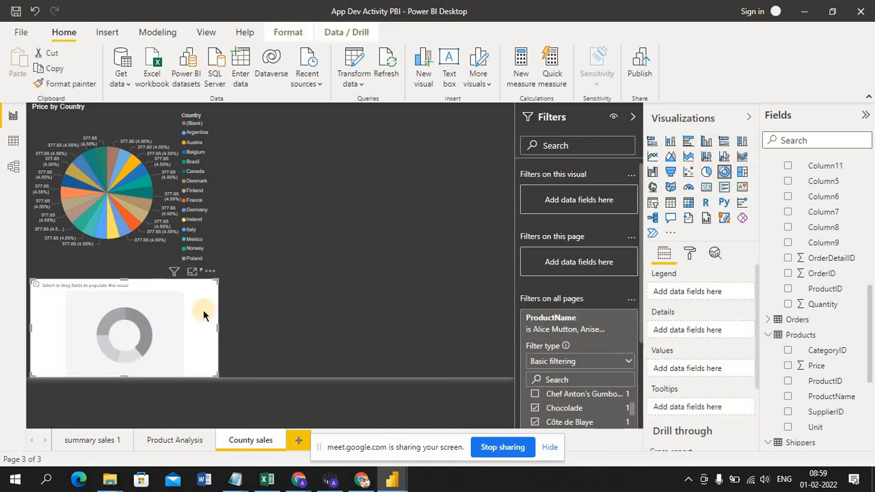
left_click_drag(274, 257, 414, 152)
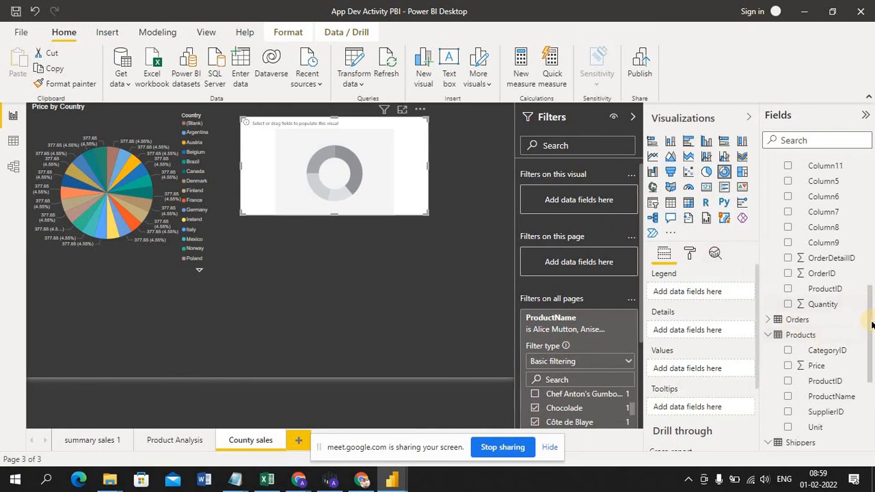
mouse_move(869, 320)
left_mouse_down()
mouse_move(870, 306)
mouse_move(870, 322)
left_mouse_up()
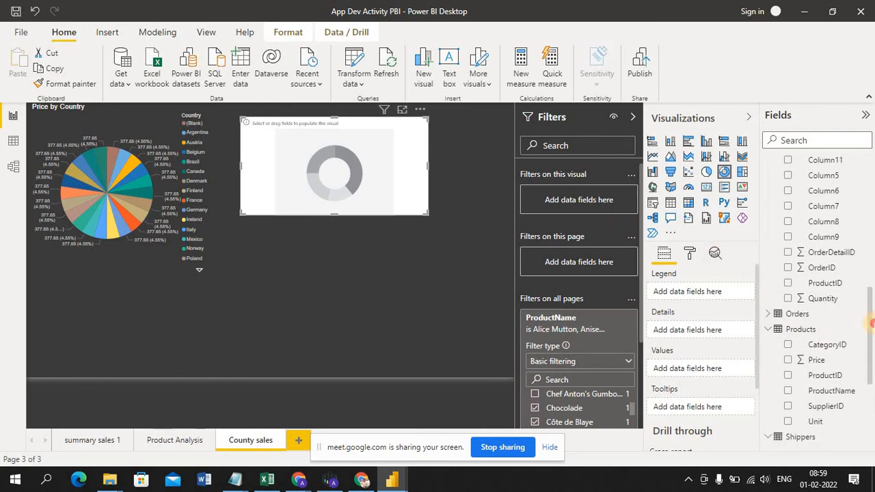
left_click(788, 375)
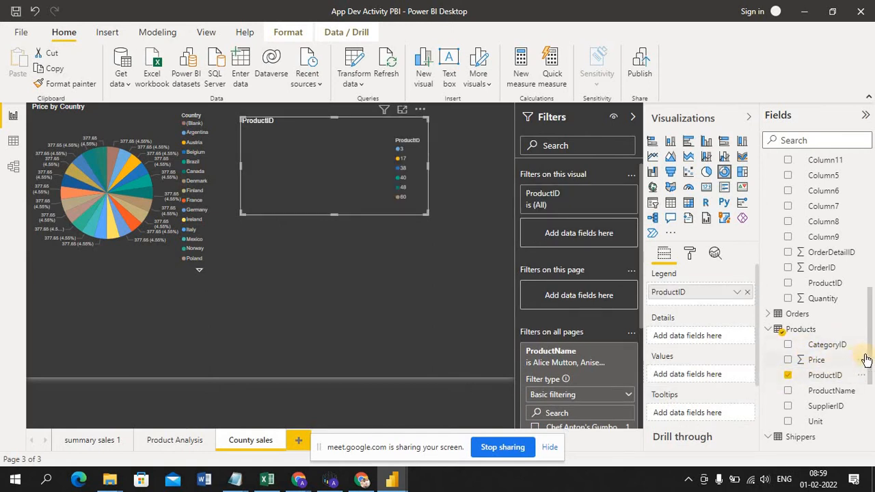
Step: Try the customer table's City and Country fields as details in the donut chart, removing each one
scroll(855, 308, "up", 5)
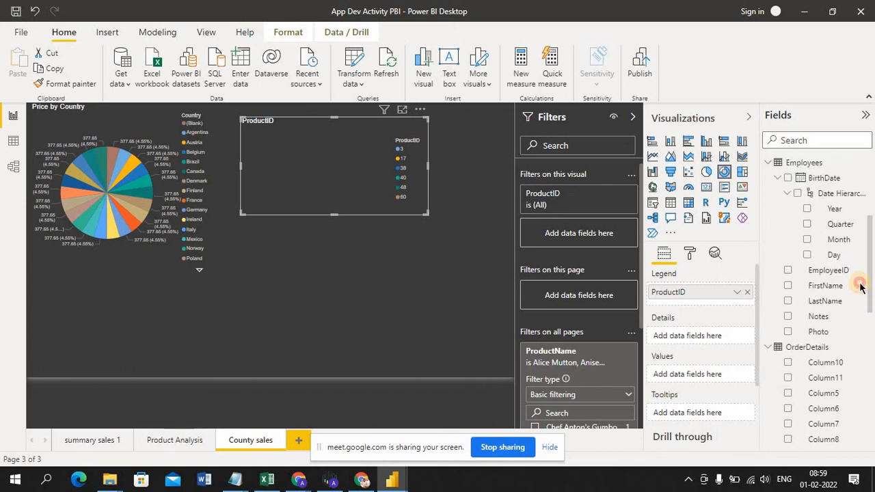
scroll(867, 267, "up", 5)
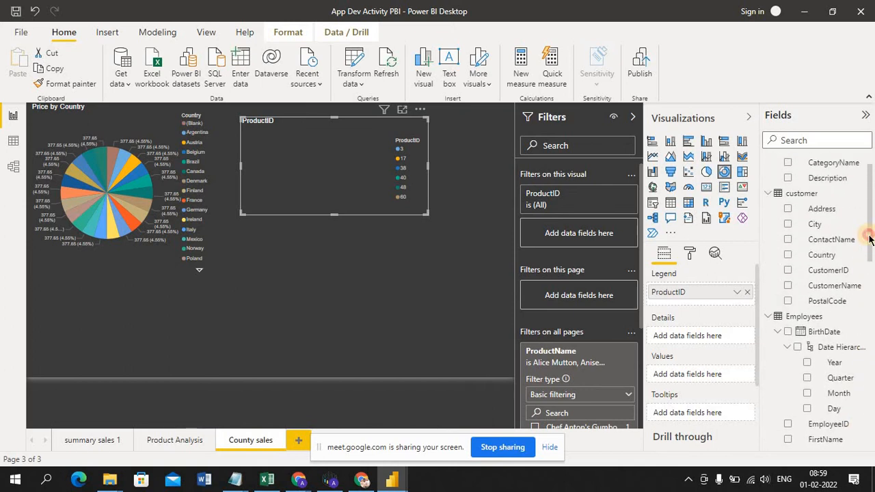
left_click(789, 227)
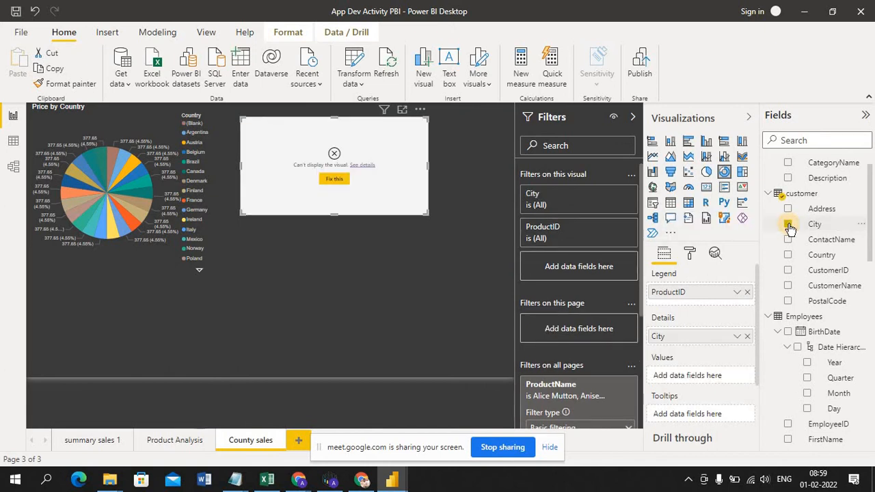
left_click(789, 226)
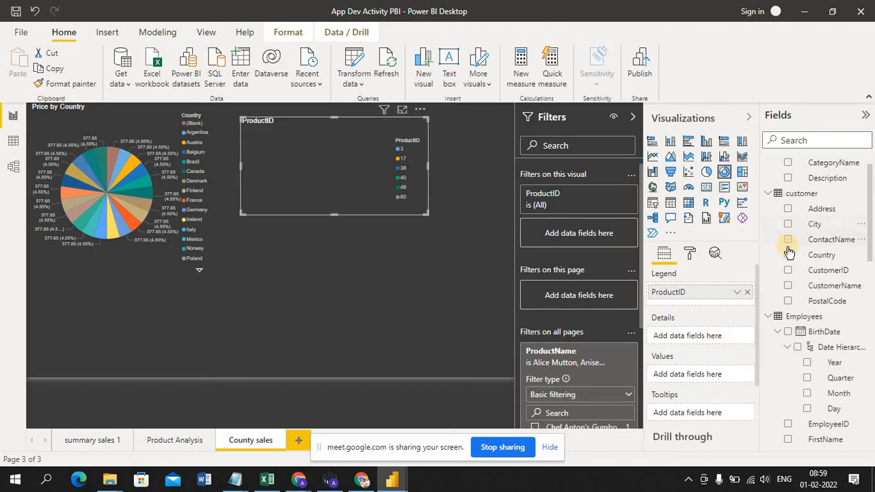
left_click(788, 257)
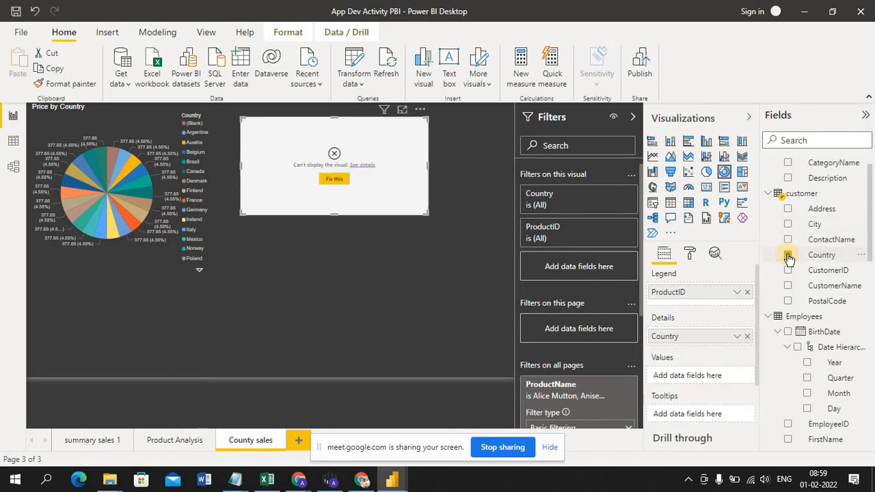
left_click(789, 256)
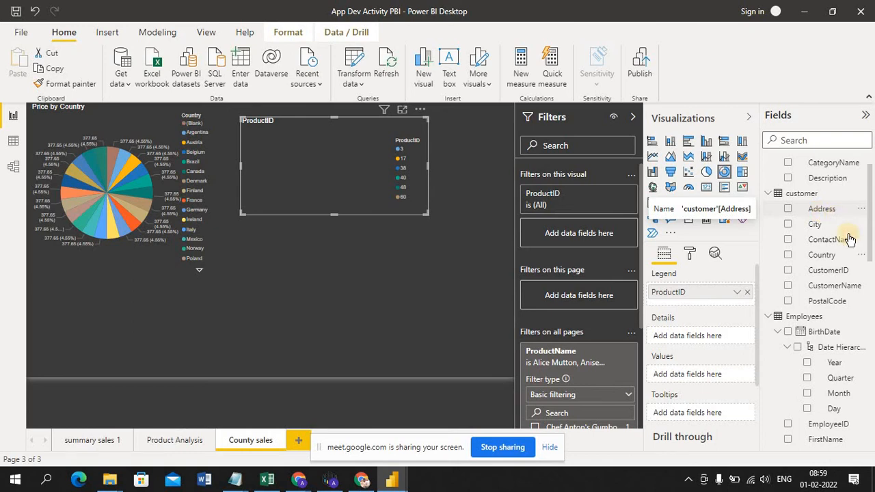
Step: Add Products Price as the donut chart's values and enlarge the chart in height and width
left_click_drag(871, 253, 869, 366)
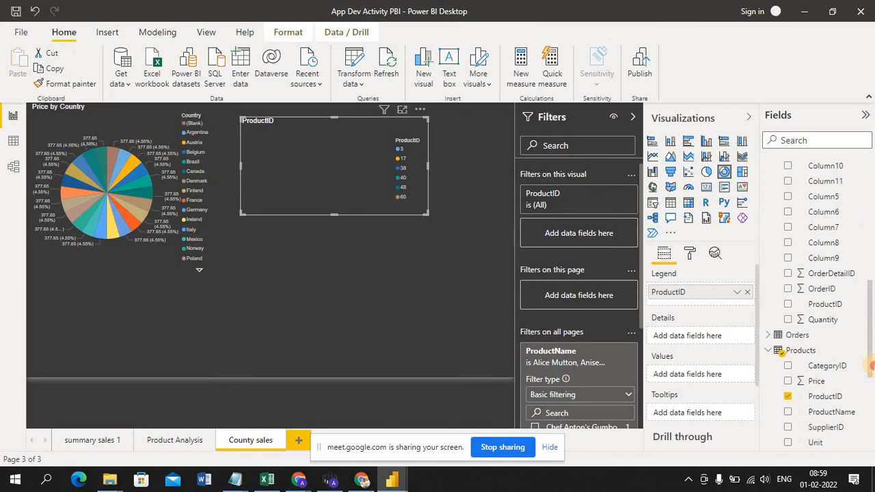
left_click(788, 384)
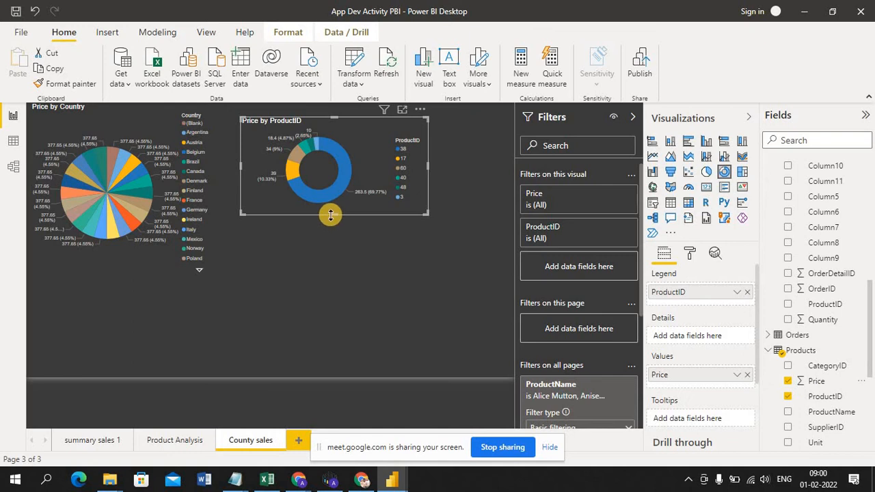
left_click_drag(330, 213, 330, 267)
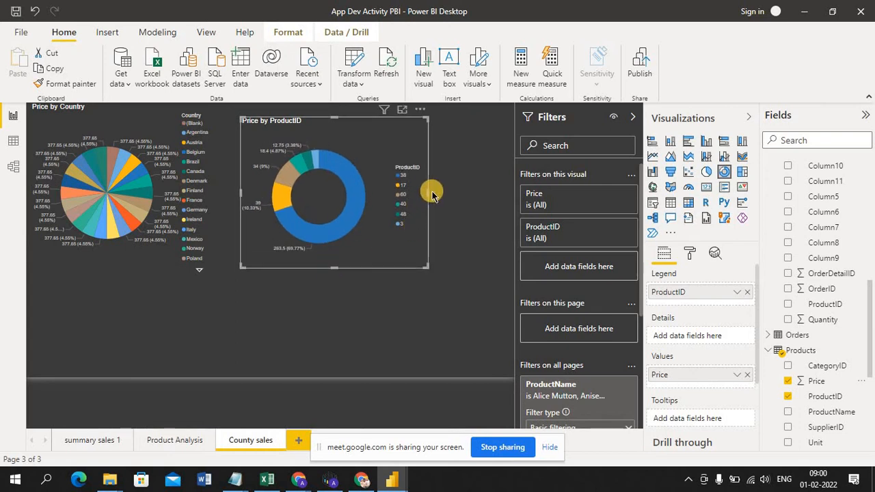
left_click_drag(427, 192, 469, 188)
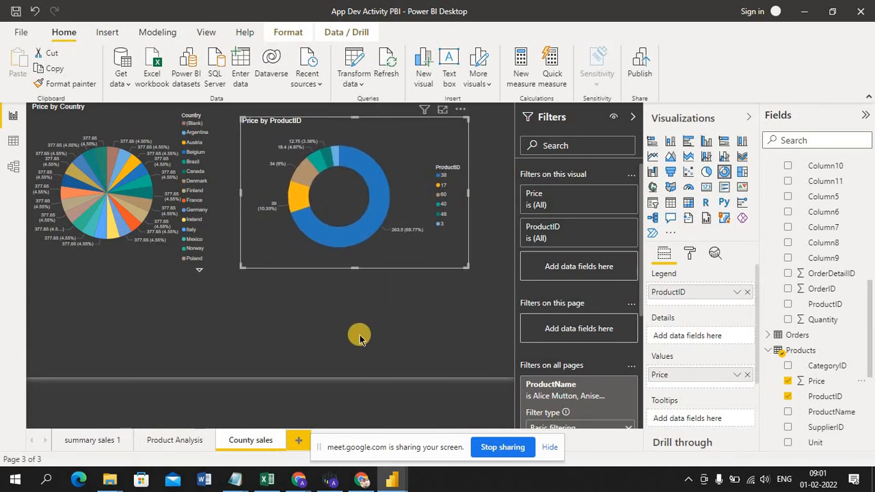
Step: Add a stacked column chart below the pie chart with ProductID from the Products table on its axis
left_click(359, 335)
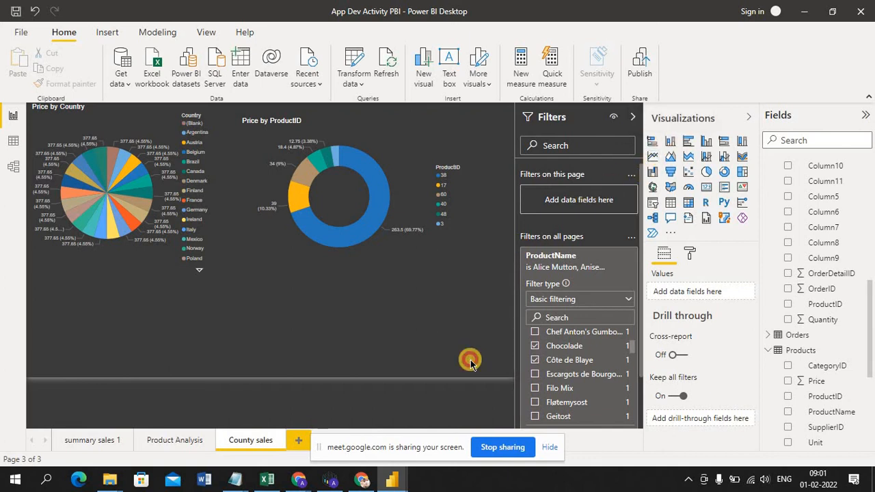
left_click(669, 146)
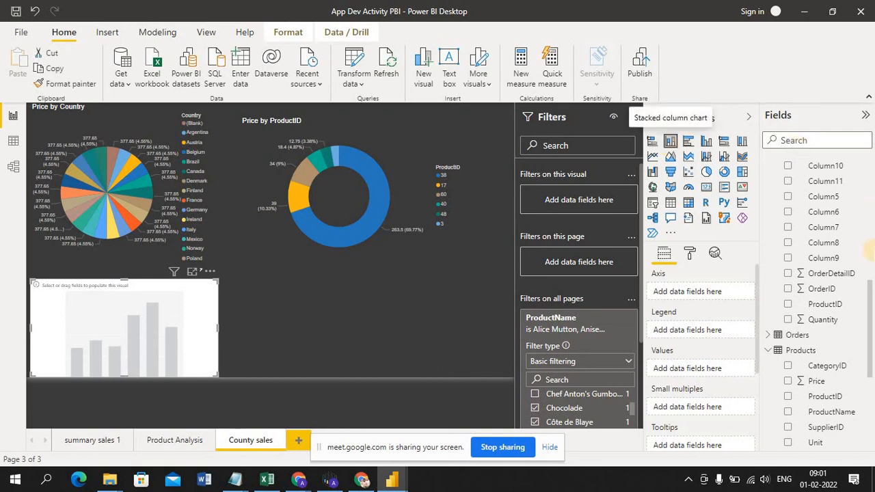
left_click(789, 399)
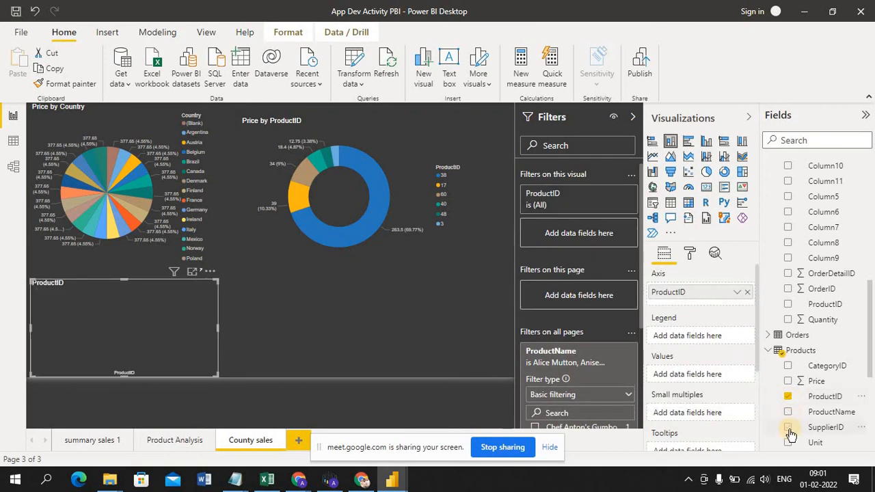
Step: Try SupplierID as legend and customer City as small multiples in the stacked column chart, removing each one
left_click(788, 429)
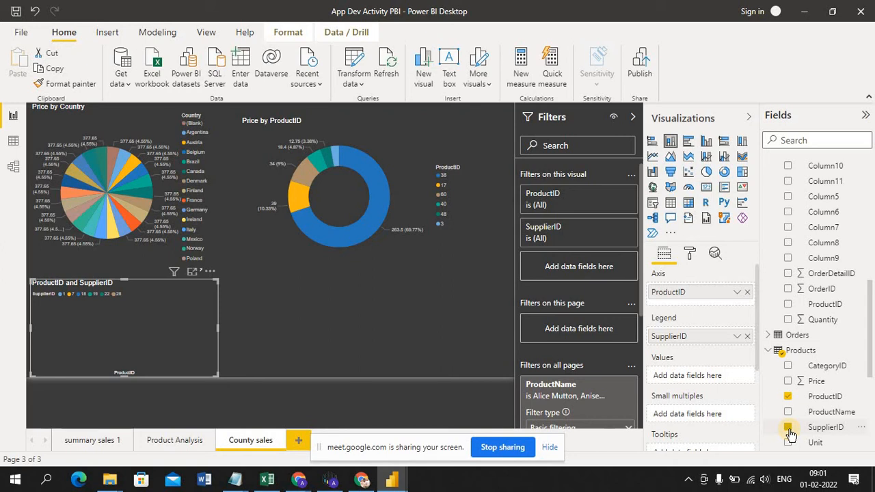
left_click(788, 429)
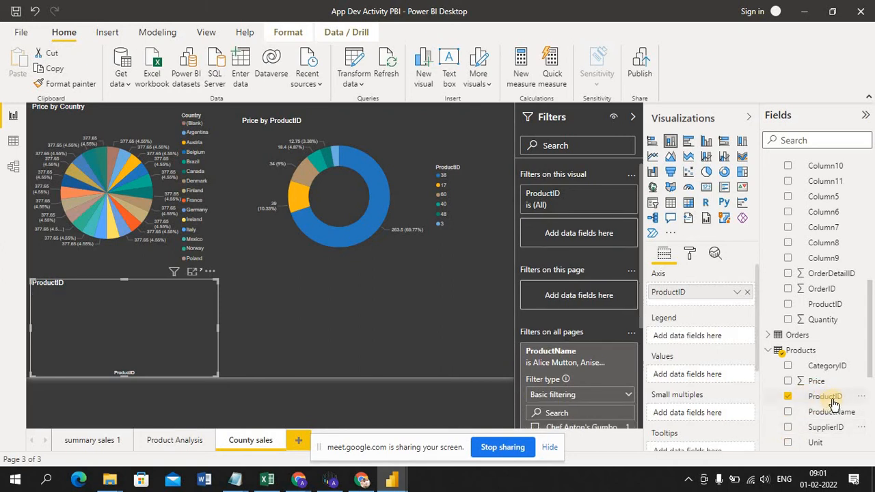
left_click_drag(863, 312, 867, 248)
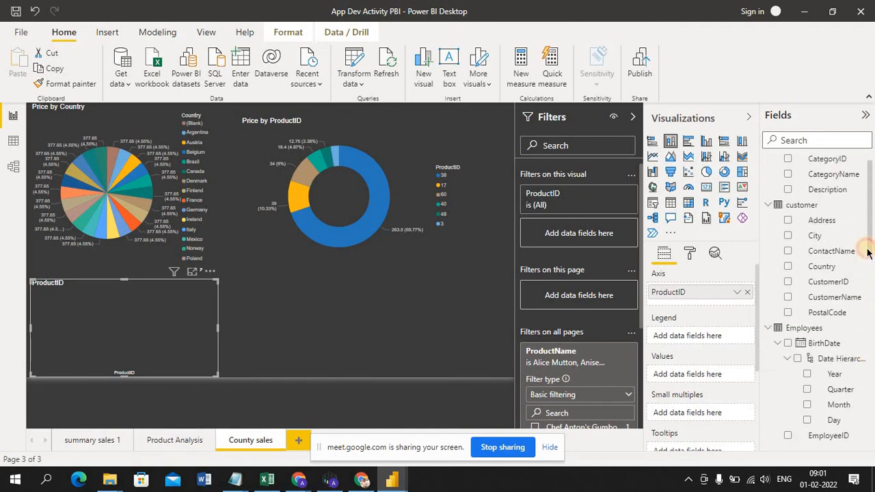
left_click(788, 236)
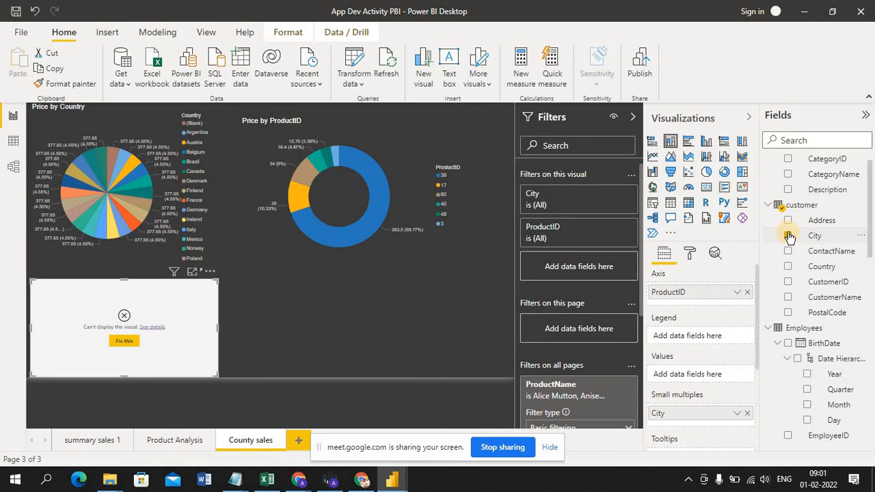
left_click(788, 236)
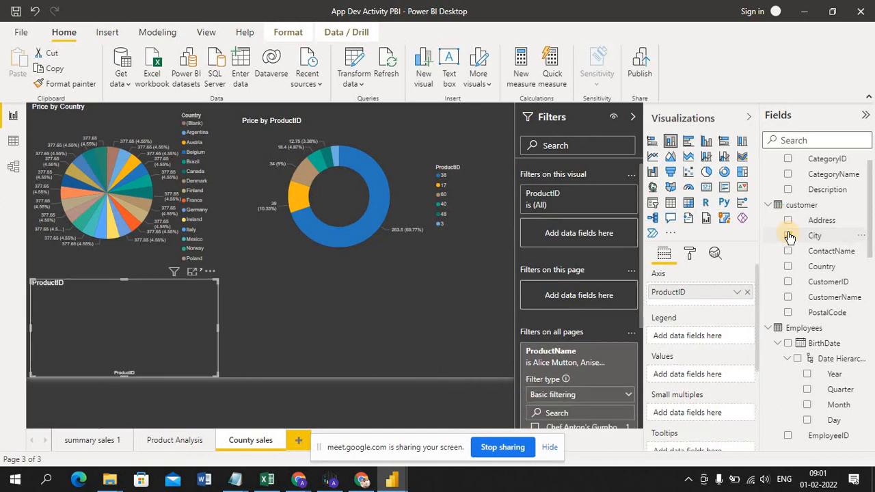
Step: Try the customer table's Country and CustomerID fields on the stacked column chart's axis, removing each one
left_click(788, 267)
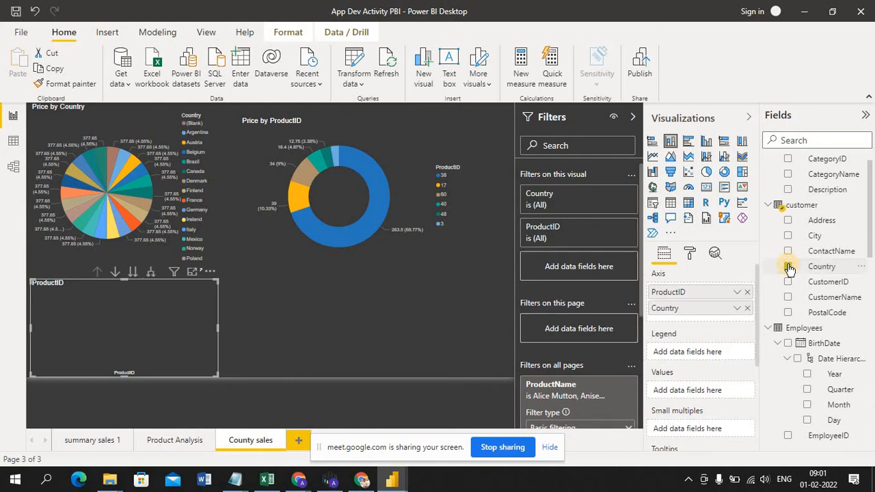
left_click(788, 281)
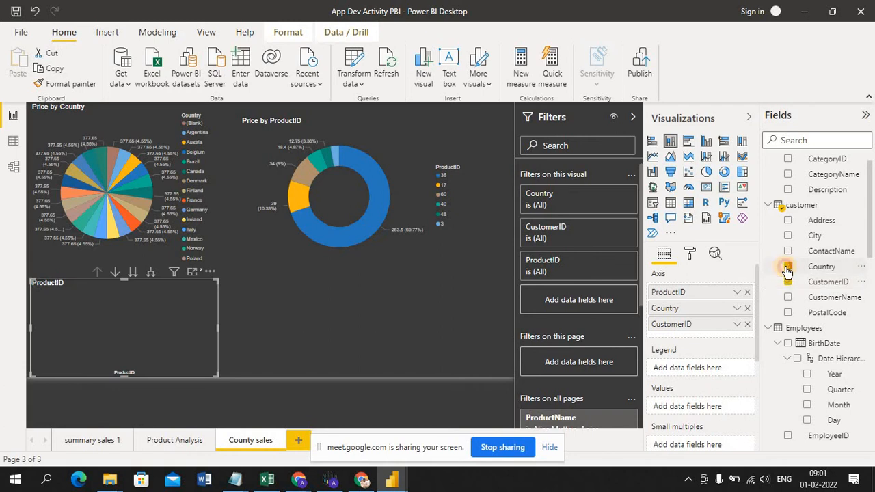
left_click(788, 266)
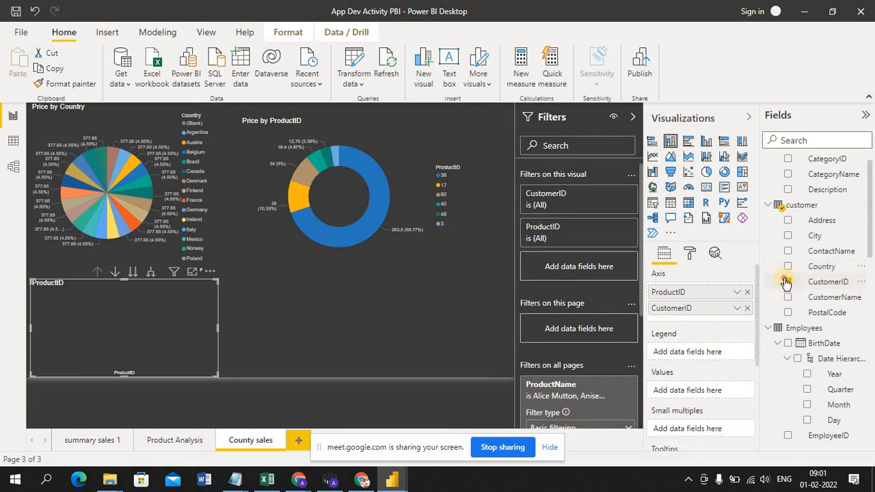
left_click(787, 282)
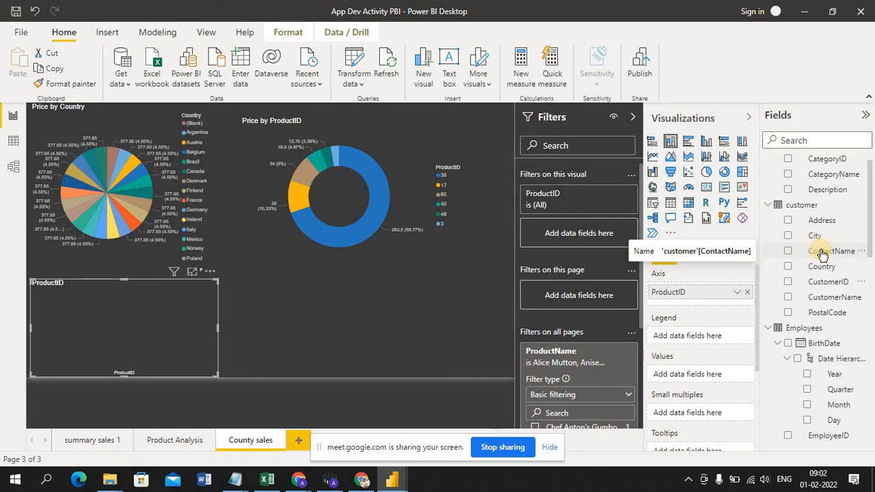
Step: Convert the stacked column chart into a table and try customer City as a column, removing it again
left_click(164, 313)
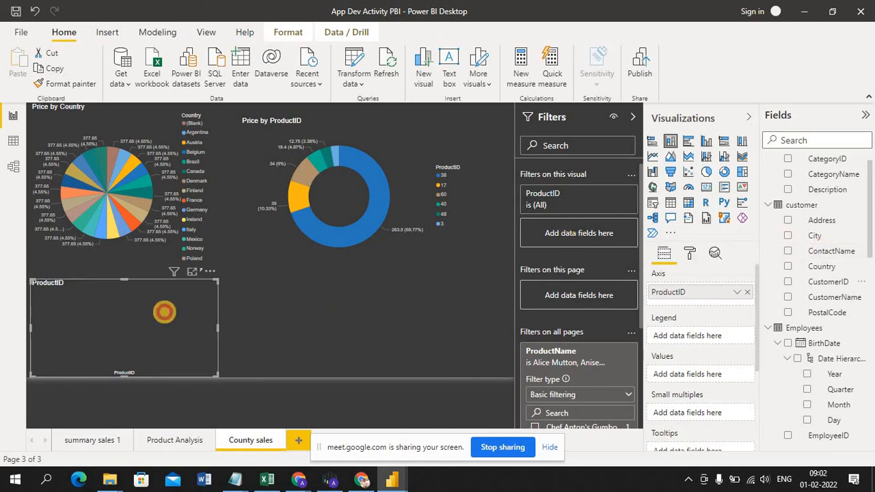
left_click(673, 203)
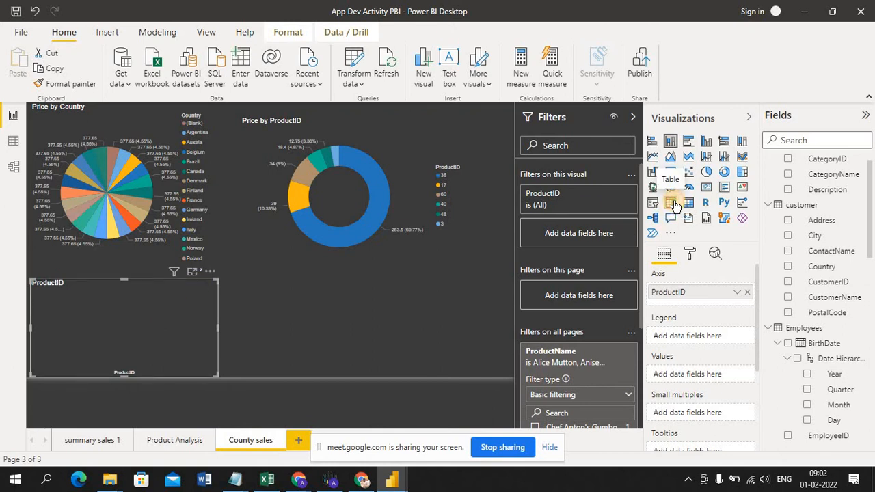
left_click(788, 237)
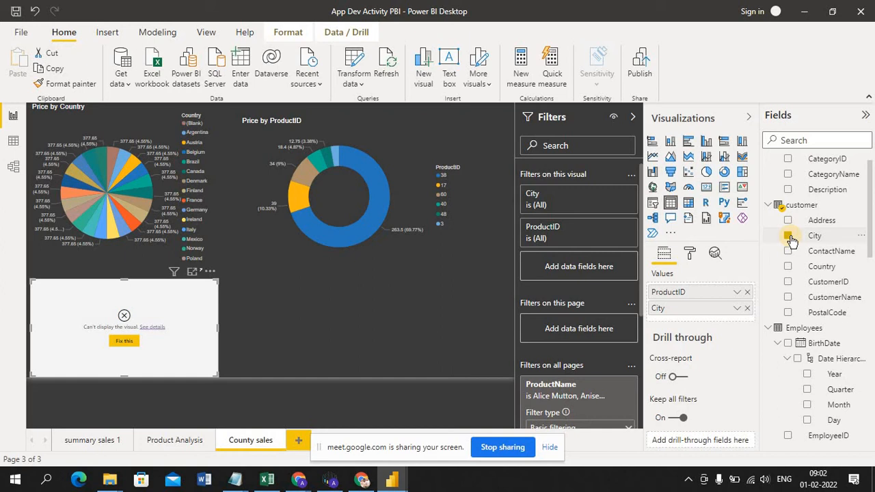
left_click(788, 238)
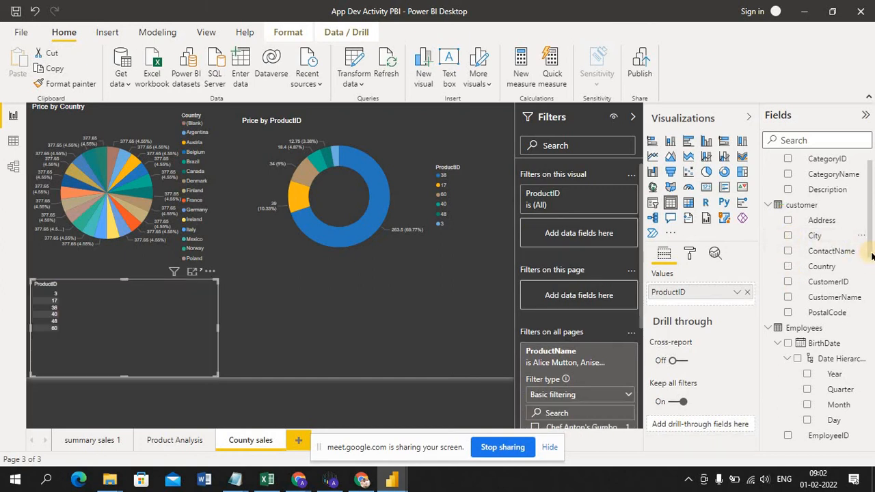
Step: Add CategoryID, Price, ProductName, SupplierID and Unit from Products to the table and widen it to fit the columns
left_click_drag(871, 256, 871, 388)
left_click(790, 325)
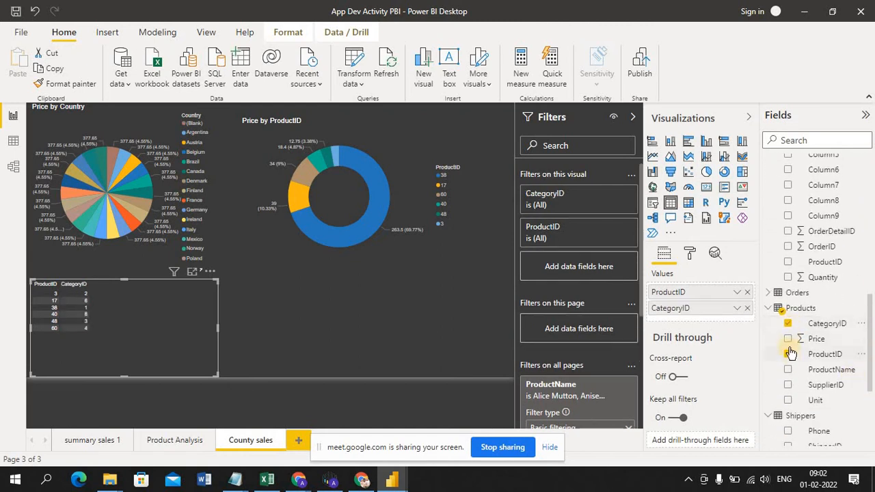
left_click(790, 338)
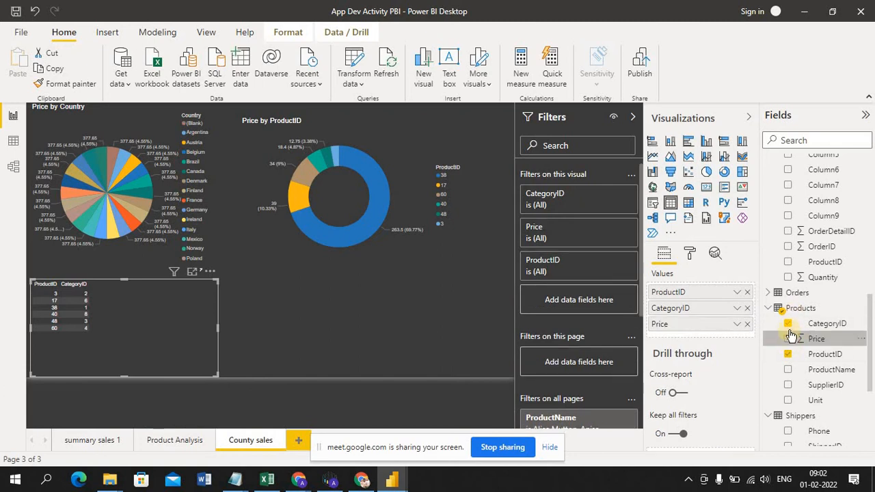
left_click(787, 370)
left_click(790, 386)
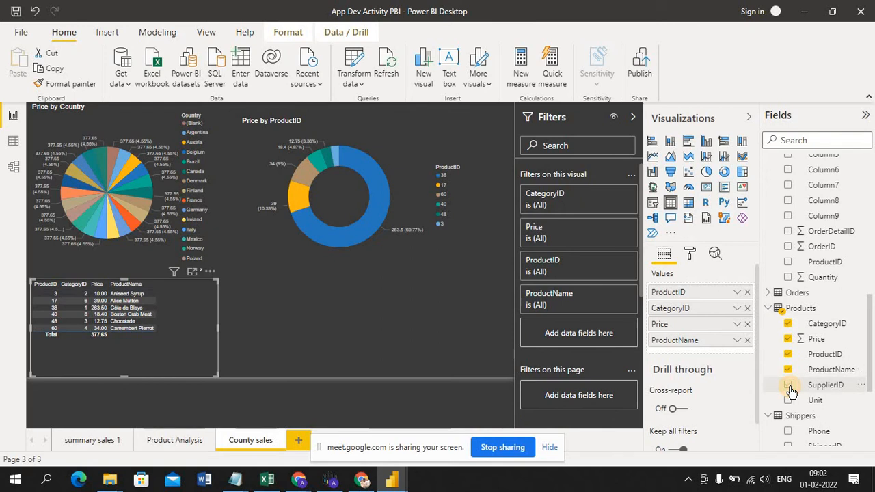
left_click(787, 401)
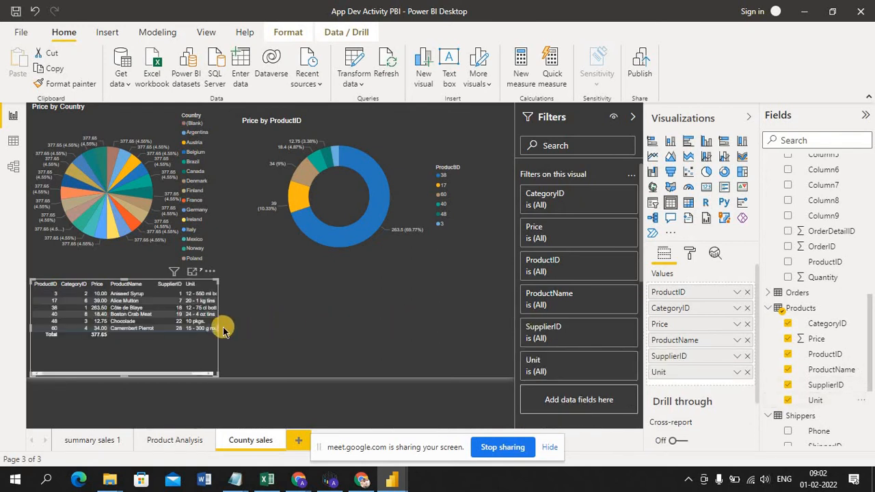
left_click_drag(218, 328, 354, 315)
left_click_drag(282, 306, 248, 306)
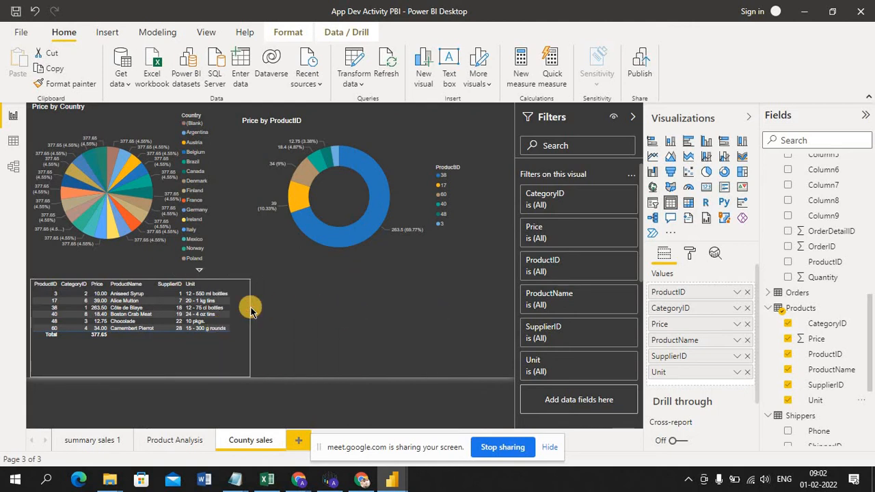
Step: Add a second table beside the product table with City, Country, CustomerID and CustomerName from the customer table
left_click(308, 327)
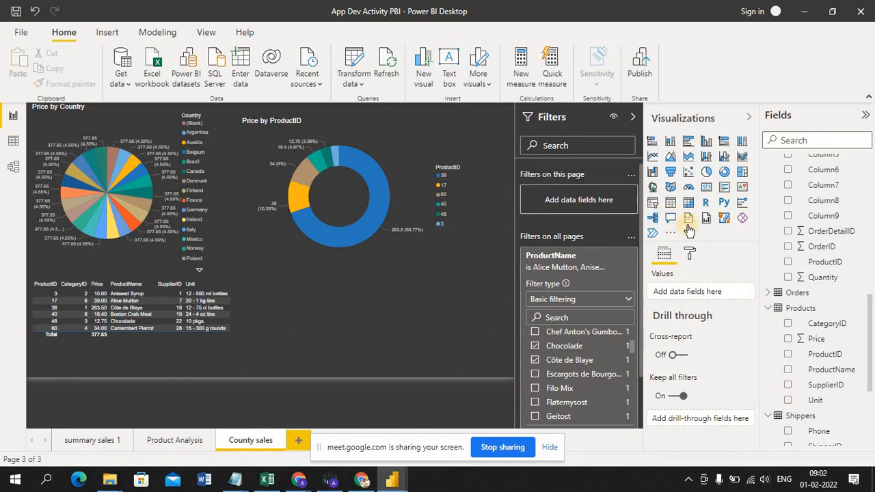
left_click(669, 204)
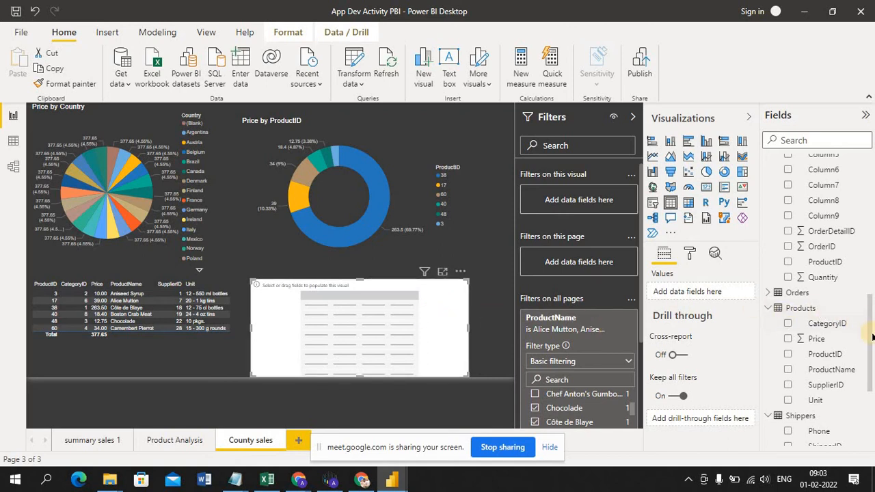
left_click_drag(871, 335, 869, 209)
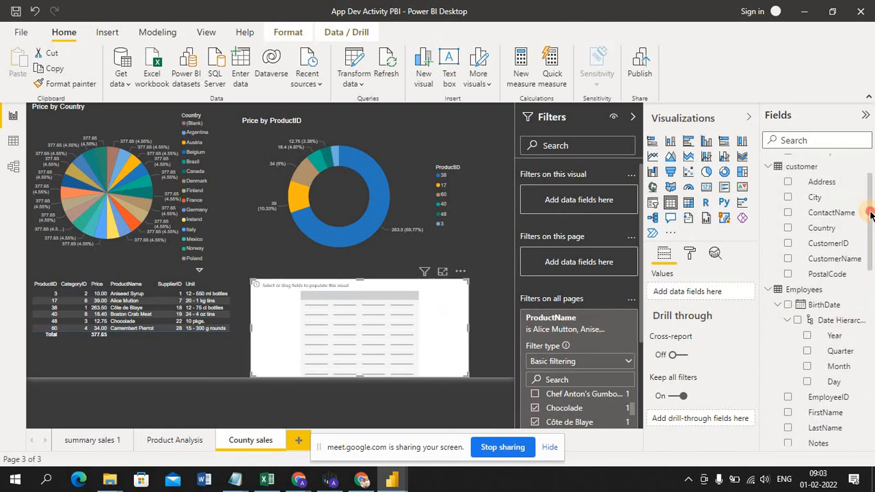
left_click(788, 198)
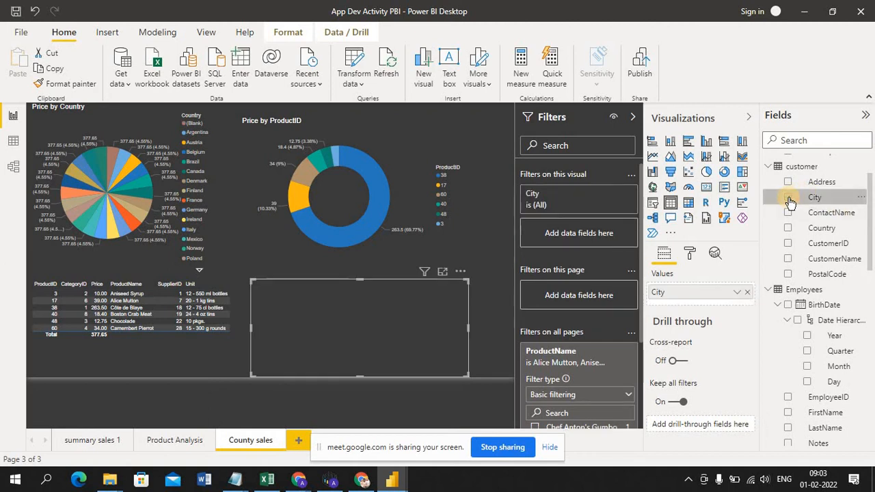
left_click(788, 229)
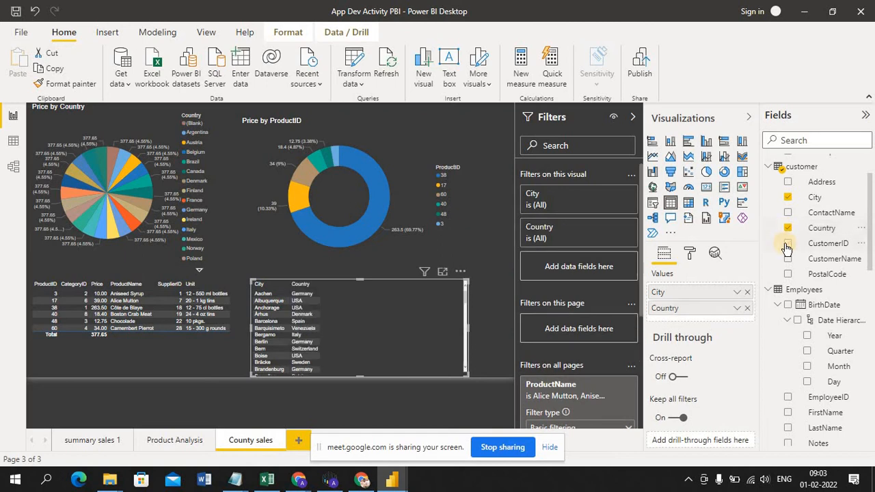
left_click(788, 245)
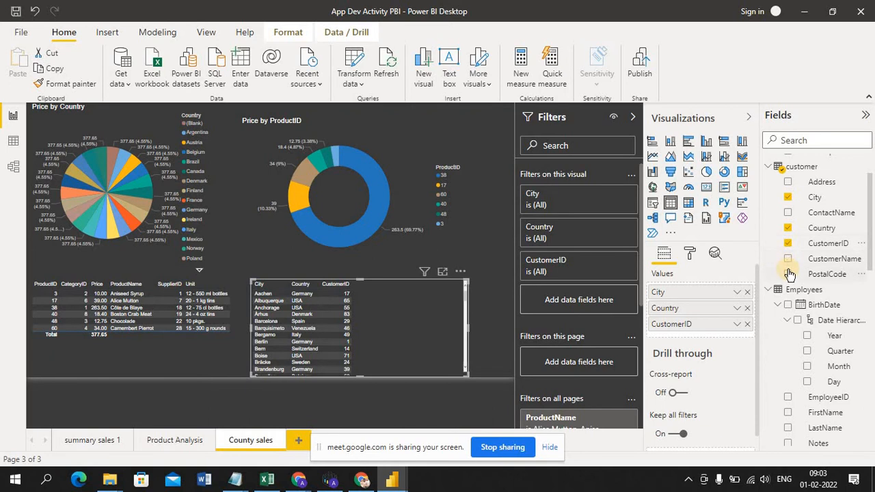
left_click(791, 273)
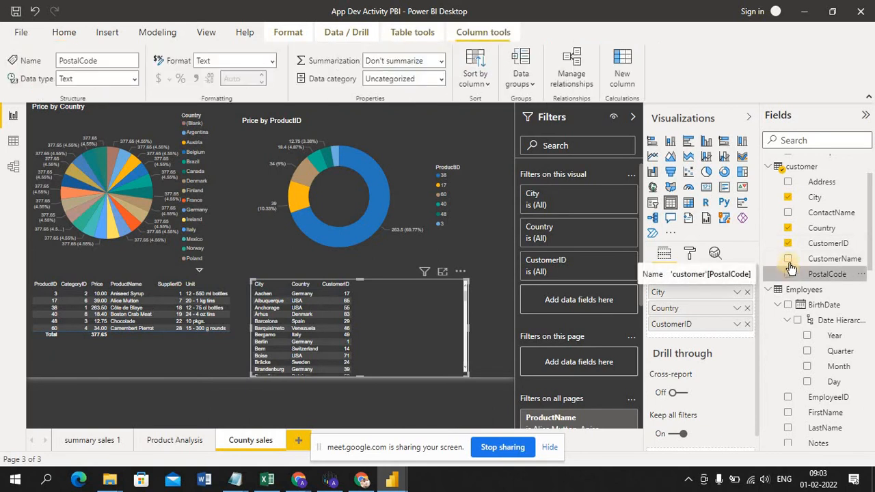
left_click(789, 260)
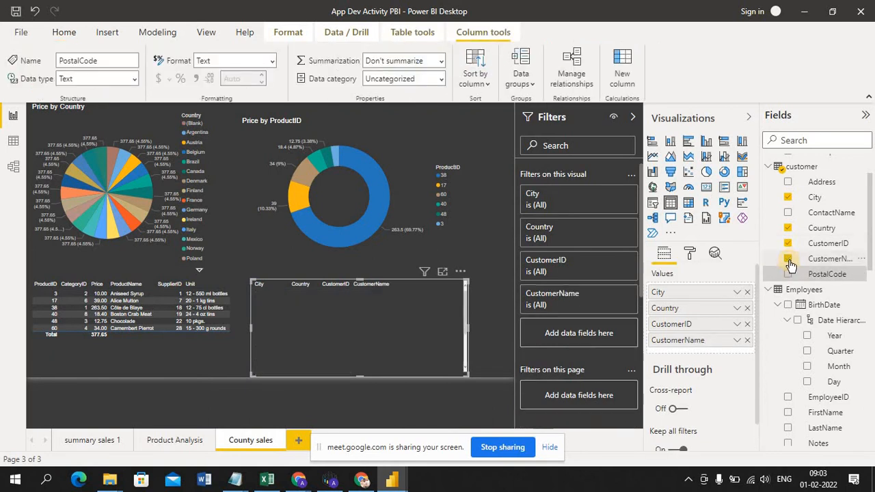
left_click(789, 276)
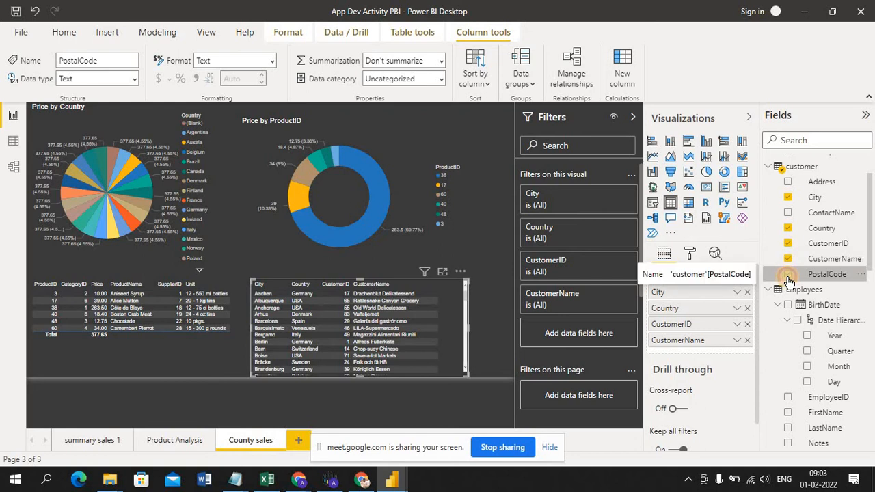
left_click(788, 276)
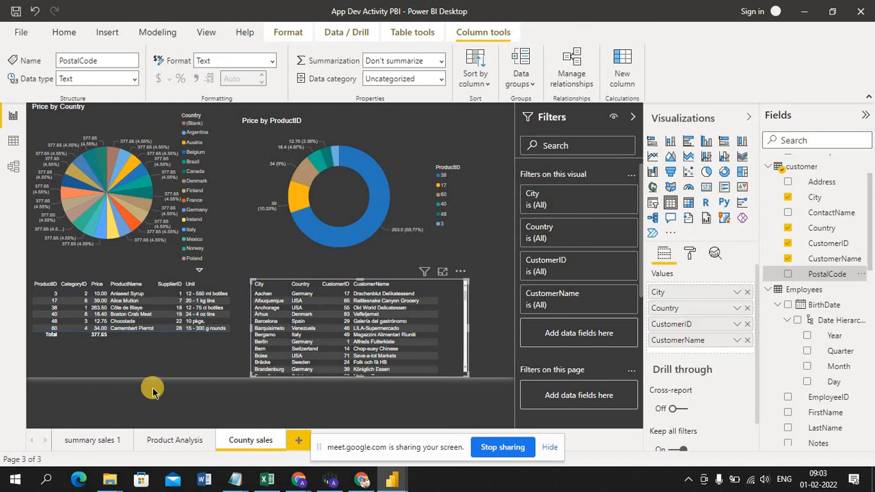
Step: Compare the summary, Product Analysis and County sales pages before and after removing the all-pages ProductName filter
left_click(96, 441)
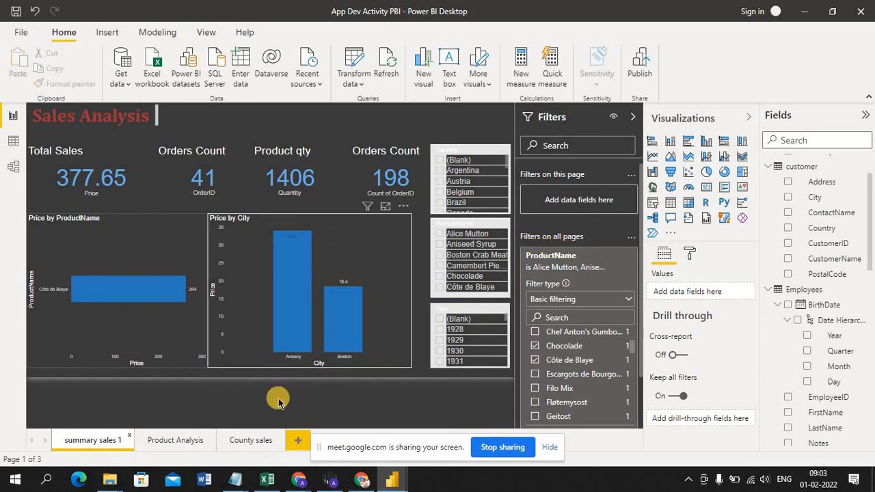
left_click(248, 441)
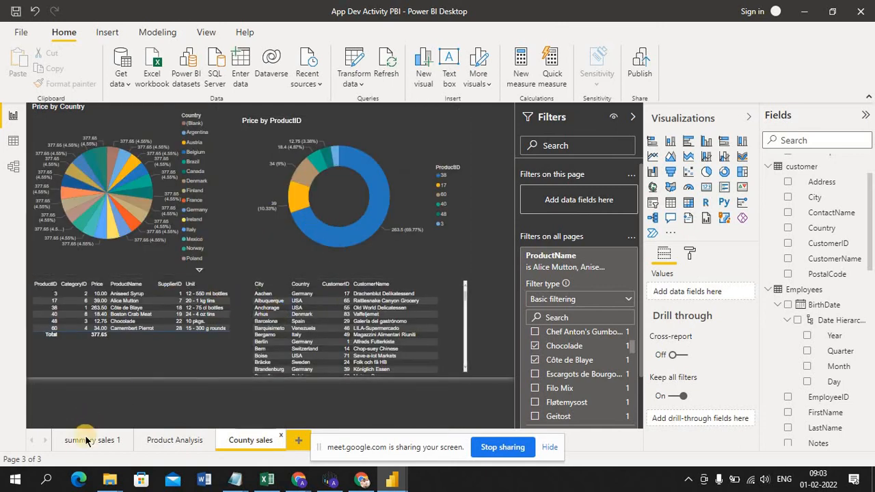
left_click(175, 441)
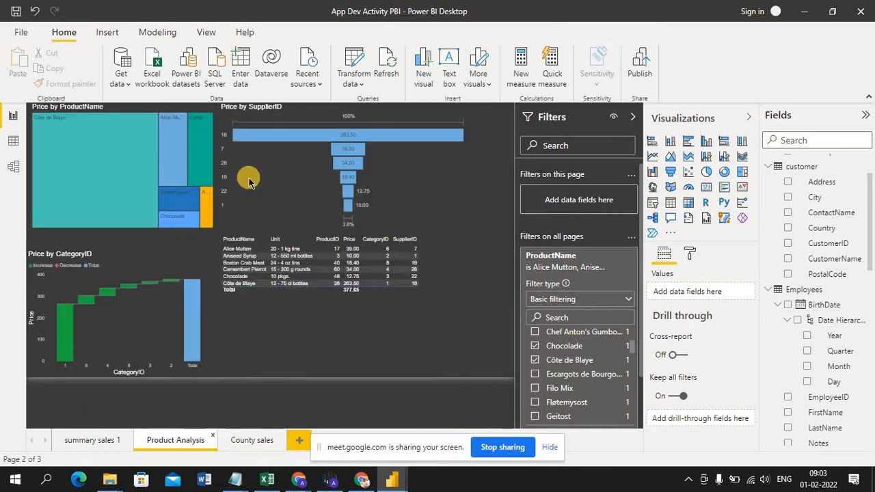
left_click(93, 440)
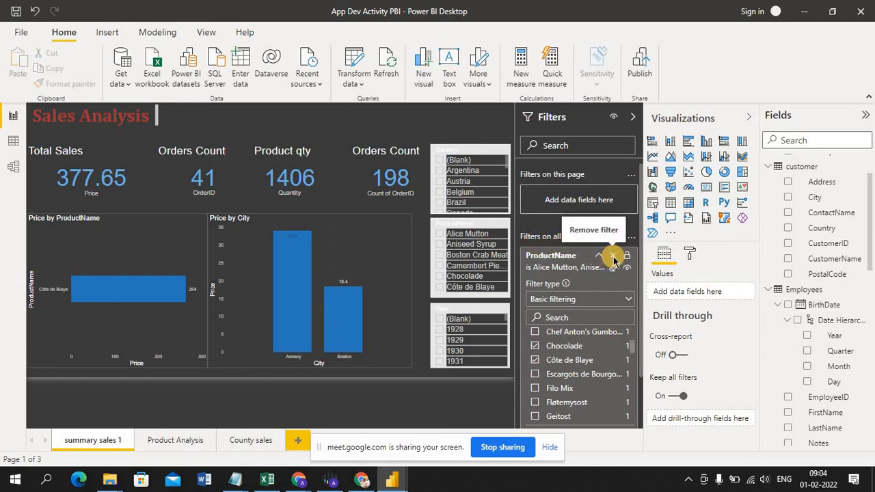
left_click(613, 257)
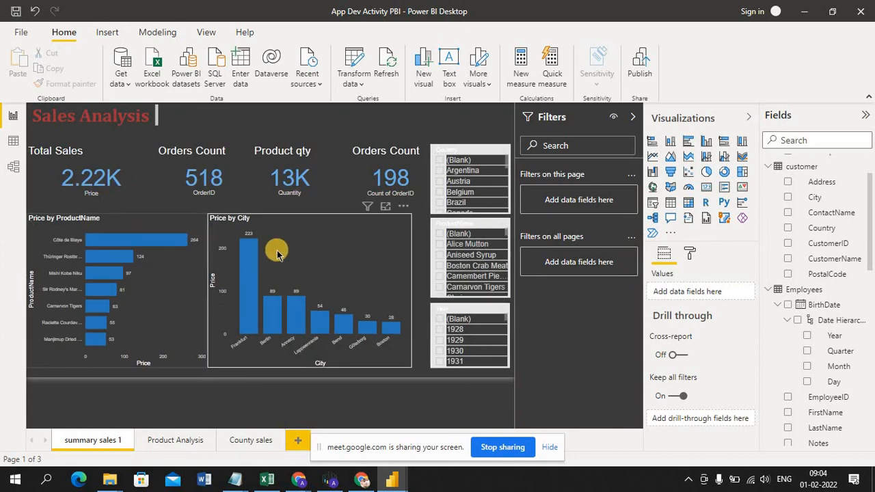
left_click(166, 440)
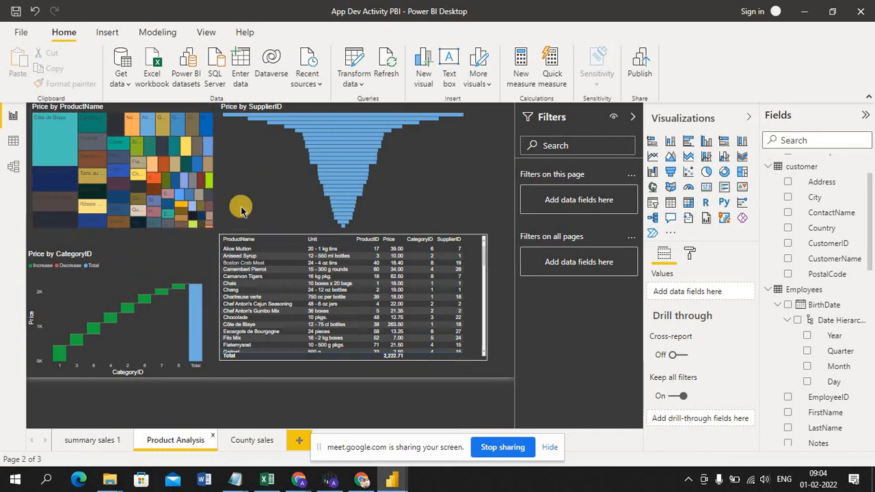
left_click(256, 441)
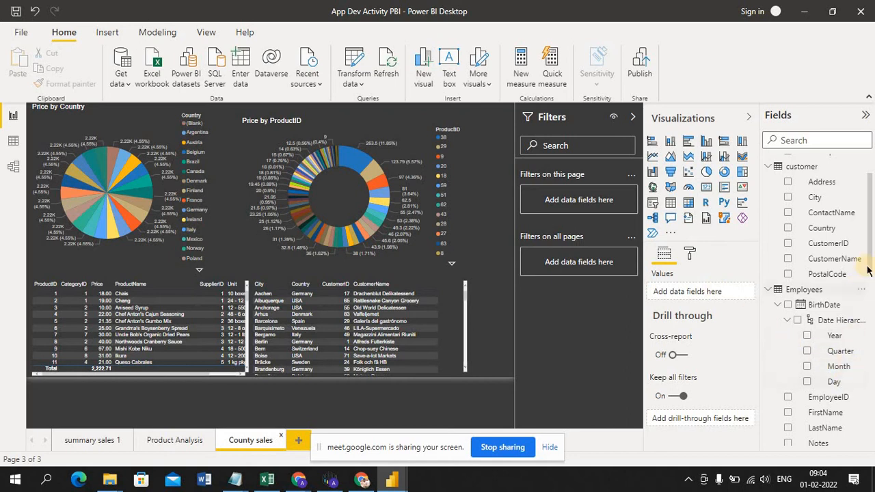
Step: Add ProductName from Products as an all-pages filter and limit it to Camembert Pierrot and Carnarvon Tigers
left_click_drag(872, 265, 869, 405)
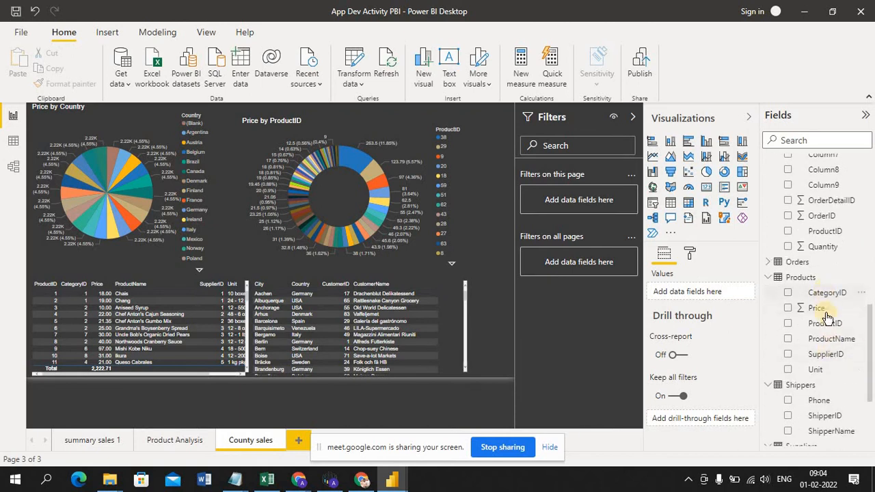
left_click_drag(833, 339, 604, 268)
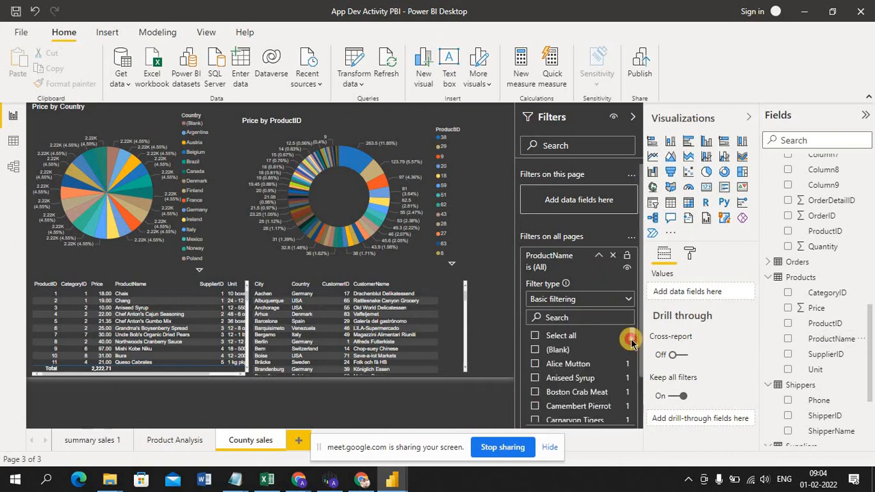
scroll(630, 342, "down", 5)
scroll(632, 345, "up", 4)
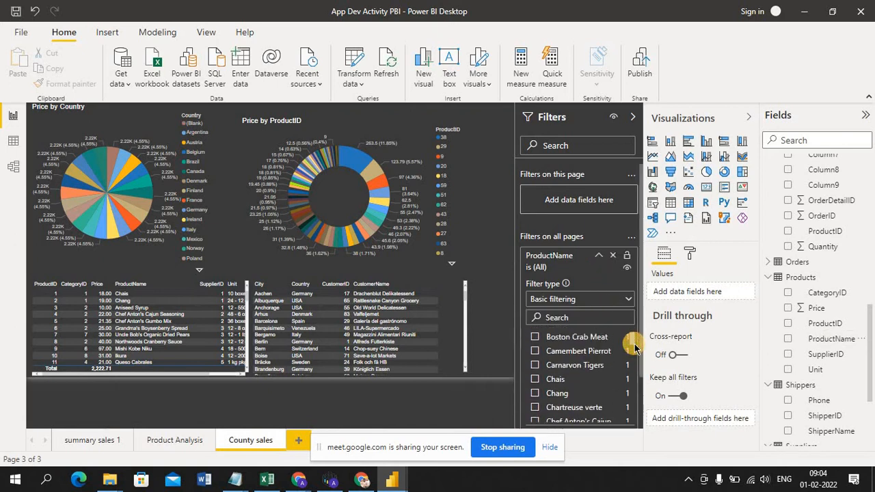
left_click(535, 351)
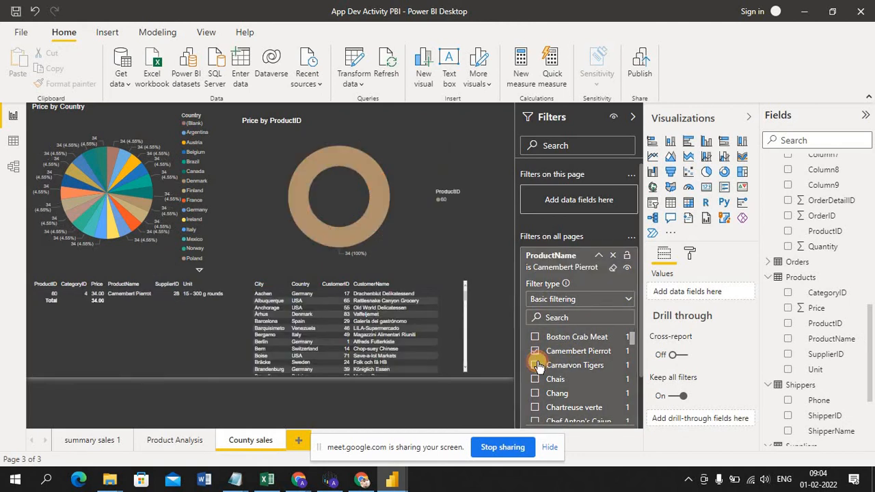
left_click(536, 365)
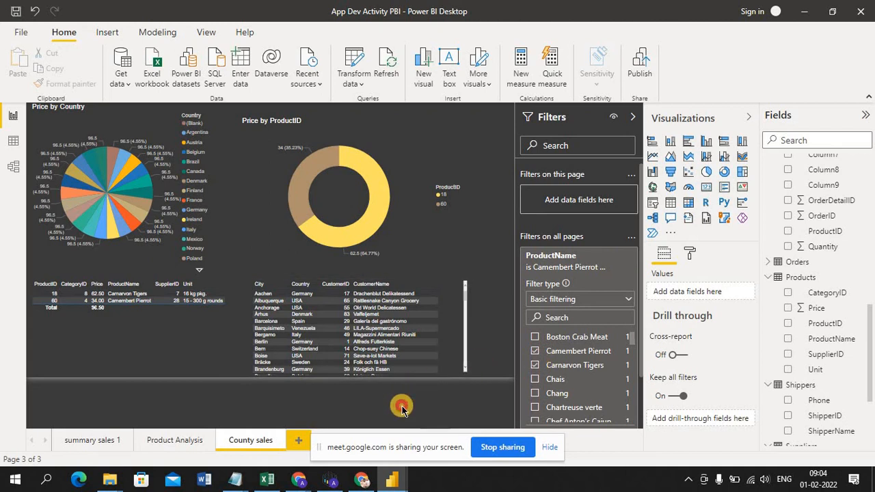
Step: Review the Product Analysis, summary sales 1 and County sales pages with the all-pages ProductName filter applied
left_click(193, 446)
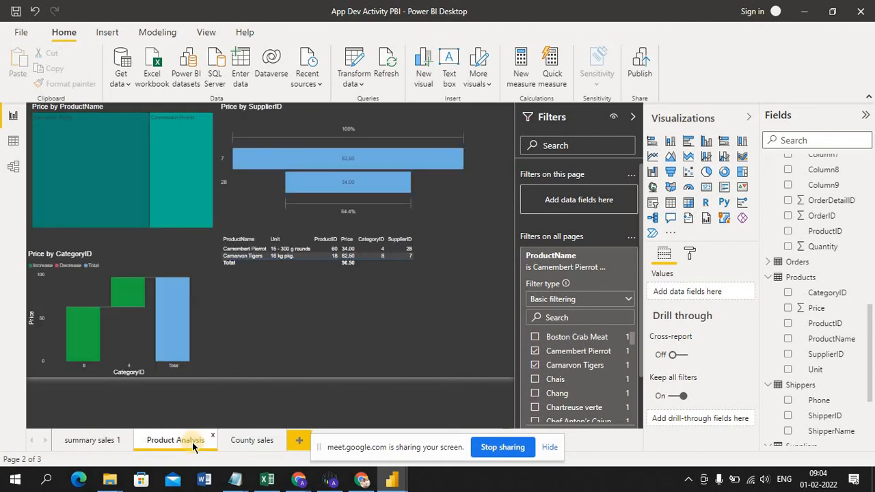
left_click(95, 442)
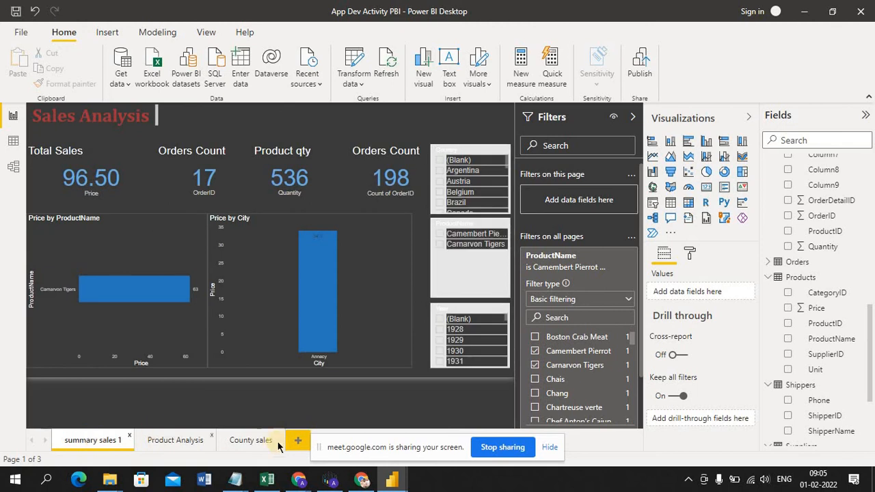
left_click(251, 442)
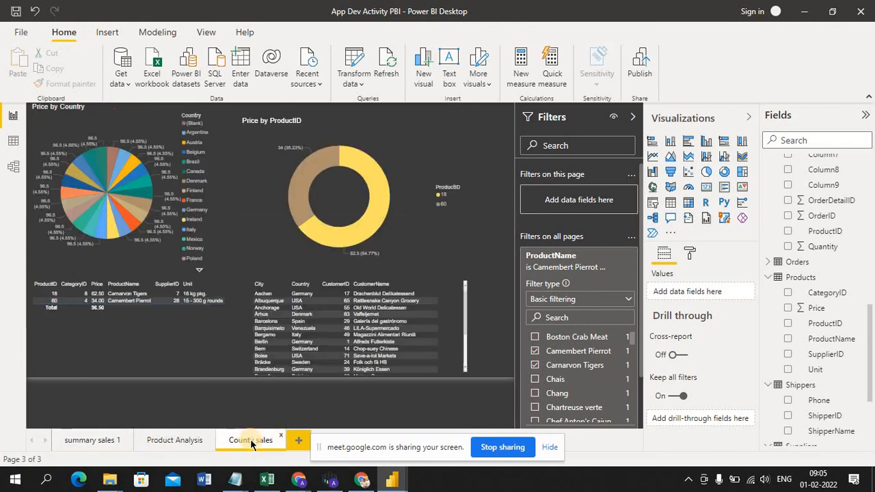
left_click(189, 442)
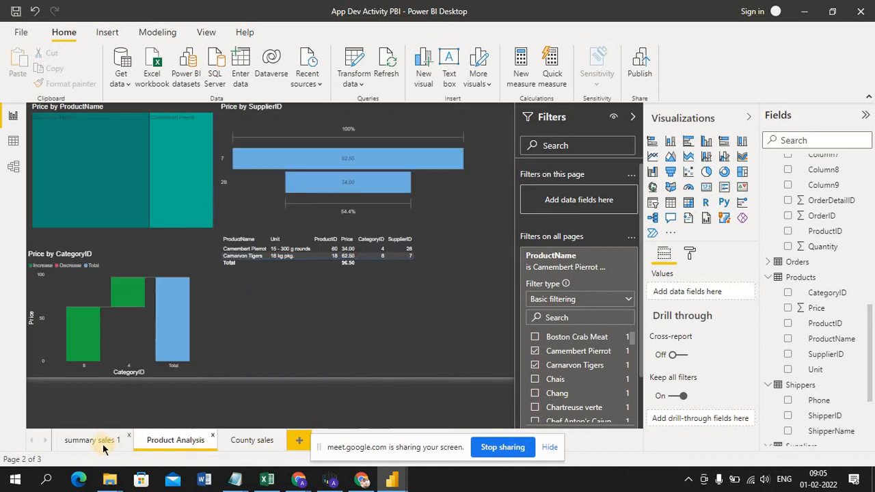
left_click(98, 442)
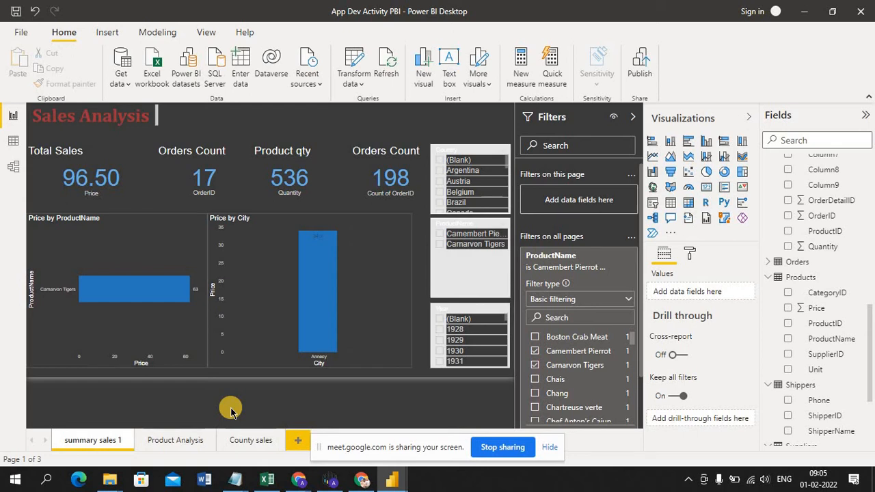
Step: Switch to the Excel data set, select the Products sheet's Price column, and compare its sum with the Total Sales card in Power BI
left_click(266, 483)
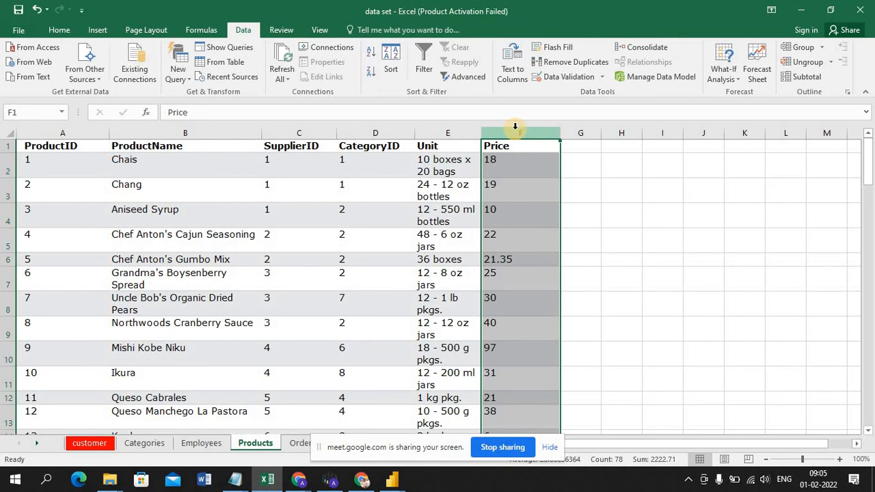
left_click_drag(430, 448, 625, 390)
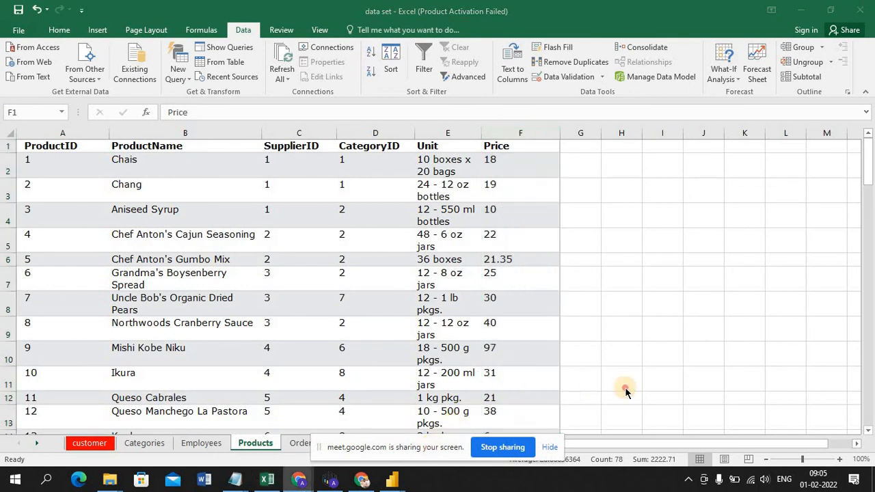
left_click_drag(433, 447, 728, 367)
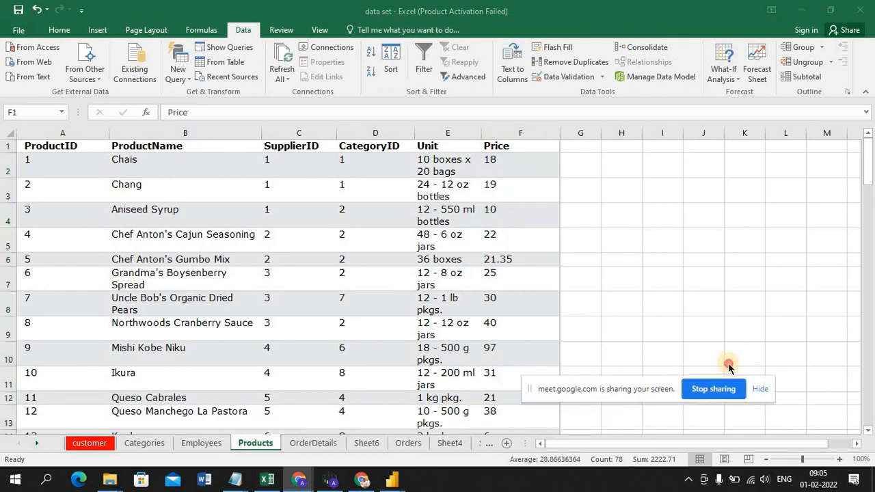
left_click(516, 129)
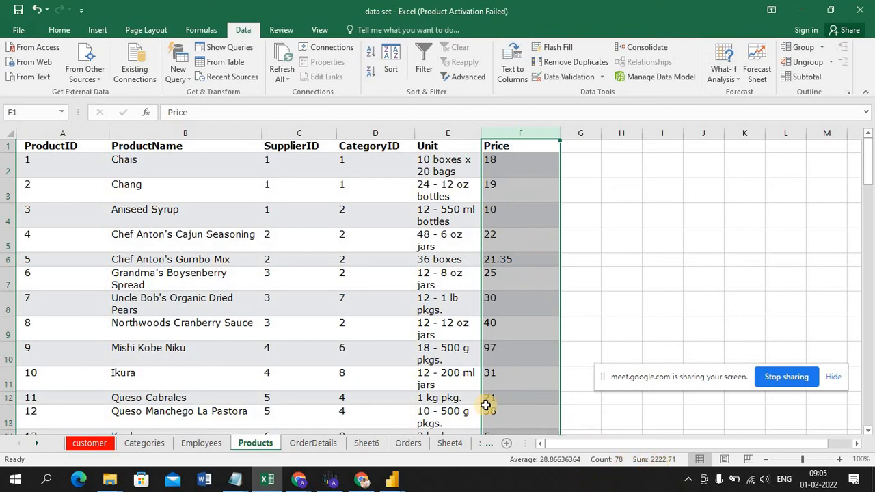
left_click(392, 481)
left_click(420, 436)
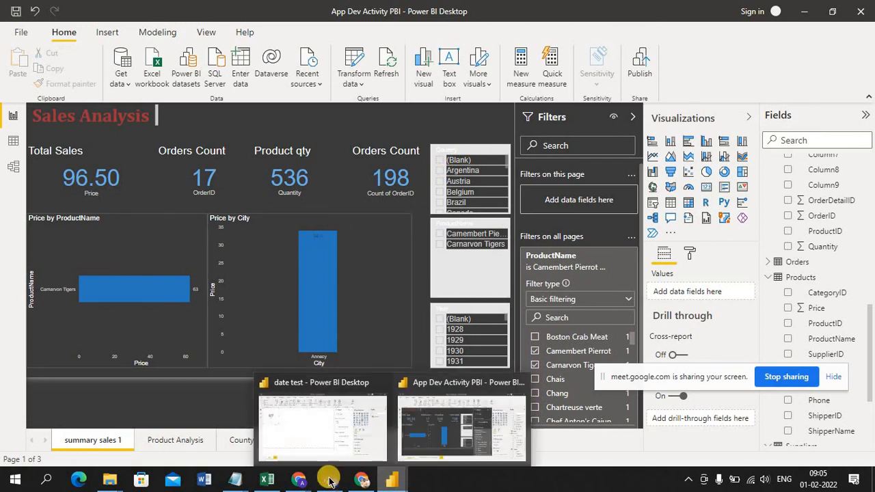
left_click(271, 478)
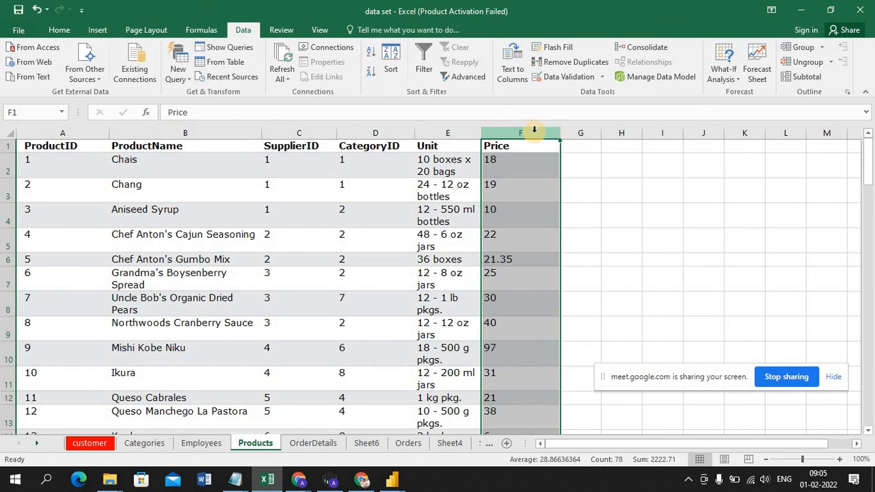
left_click(393, 479)
left_click(403, 455)
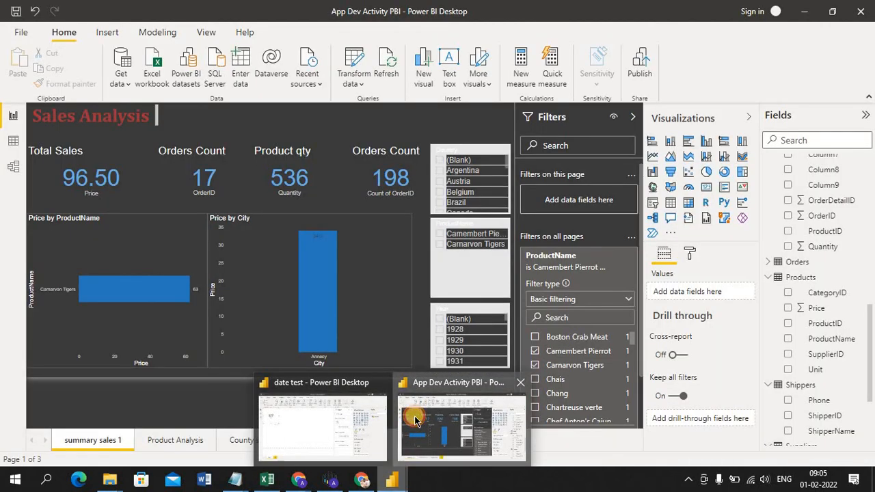
Step: Show the Products table in Data view and compare its Price column with the column's sum in the Excel workbook
left_click(12, 144)
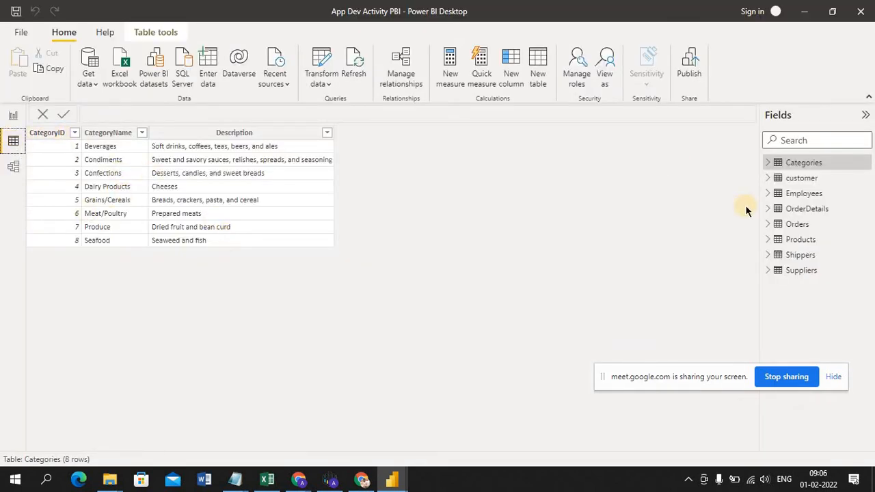
left_click(805, 243)
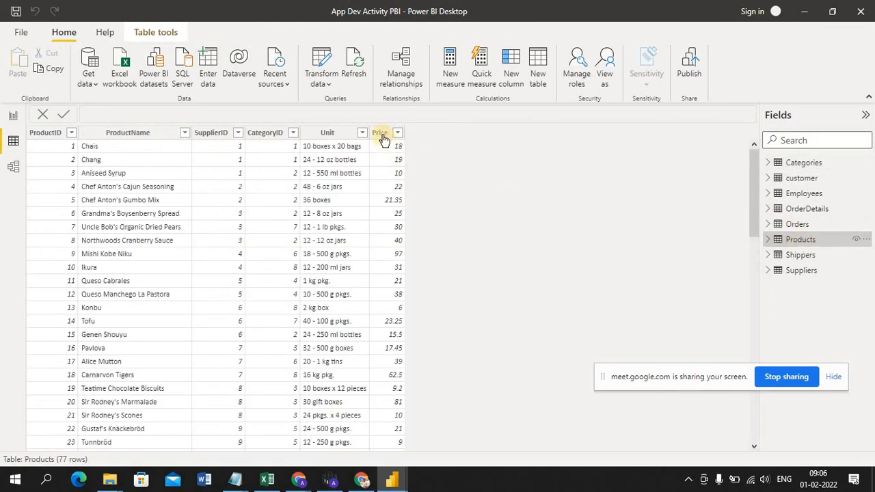
left_click(267, 483)
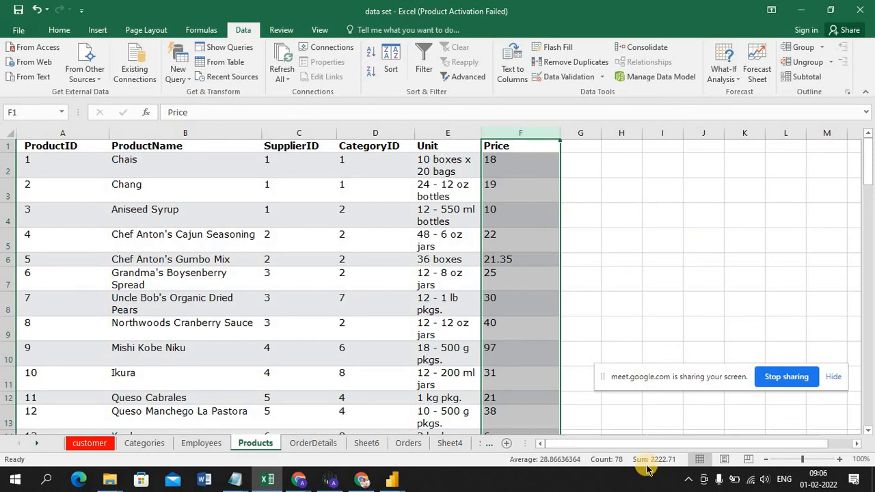
left_click(395, 481)
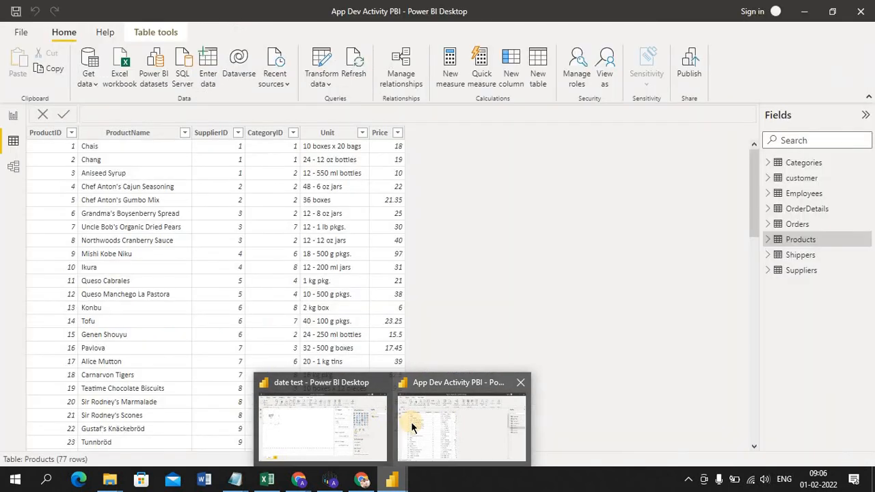
left_click(412, 426)
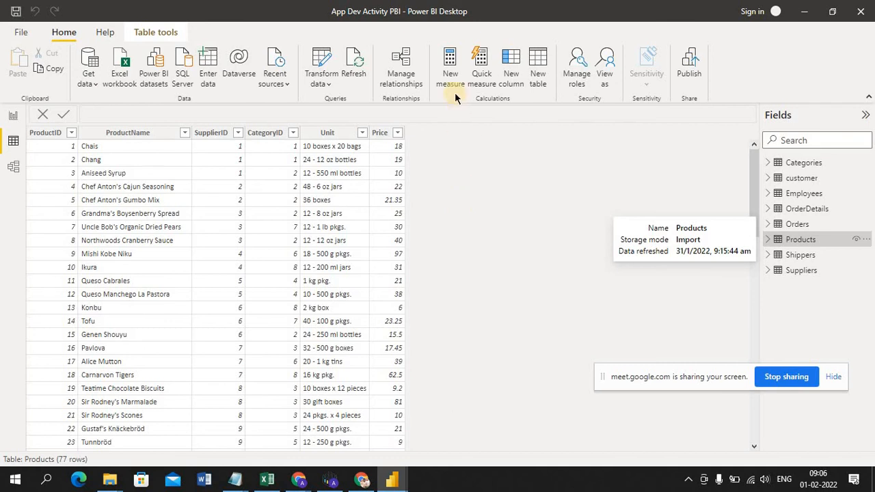
left_click(516, 86)
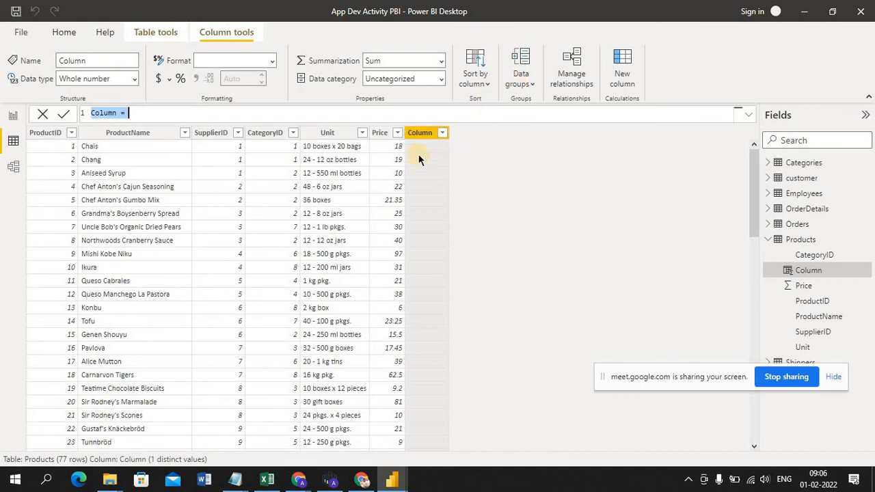
double_click(422, 132)
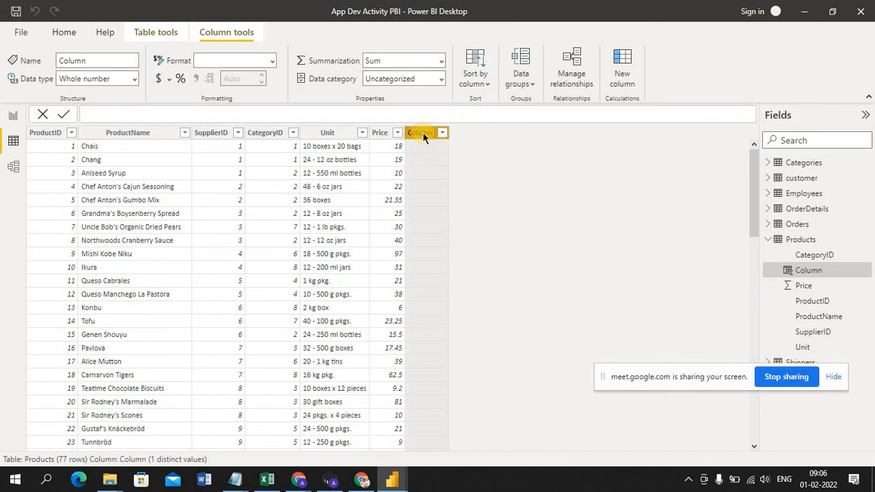
key("Return")
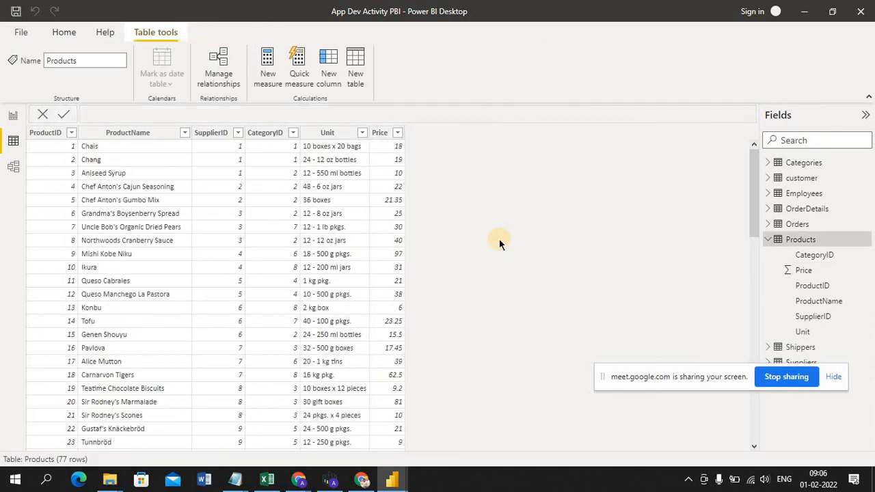
Step: Add a calculated column to the Products table with the formula sumprice = sum(Products[Price])
left_click(333, 80)
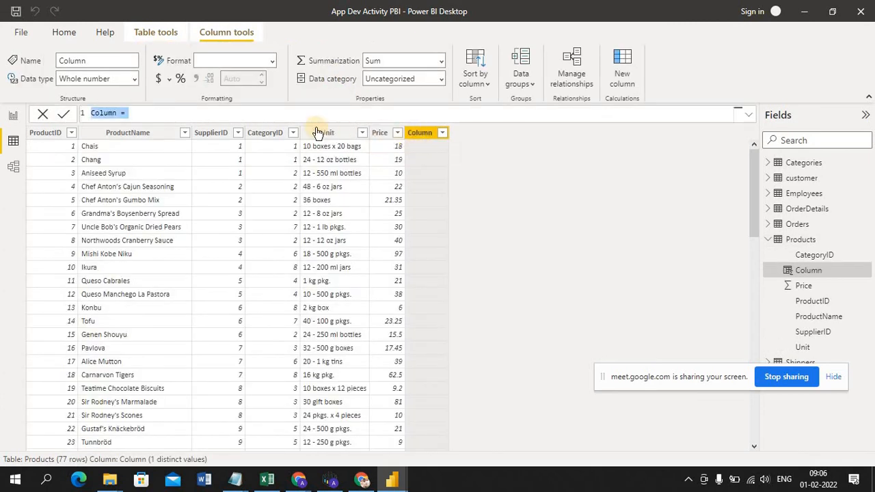
left_click(118, 114)
key("ctrl+a")
key("BackSpace")
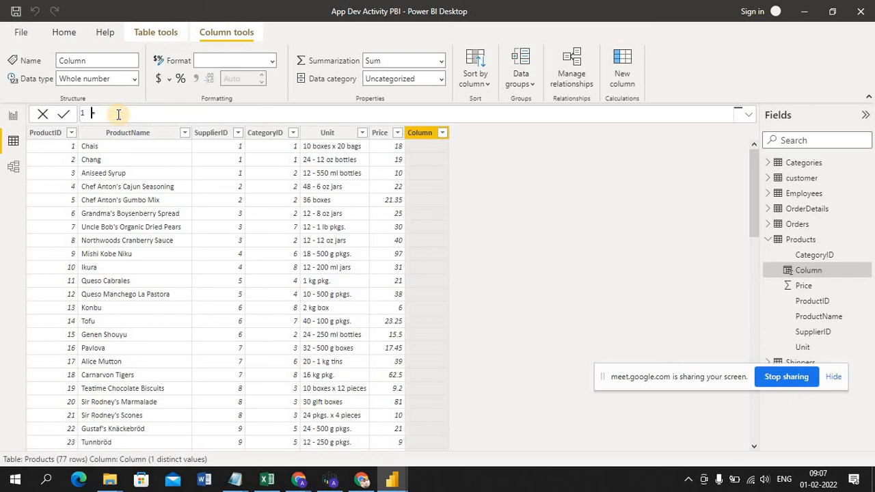
type("sumprice = ")
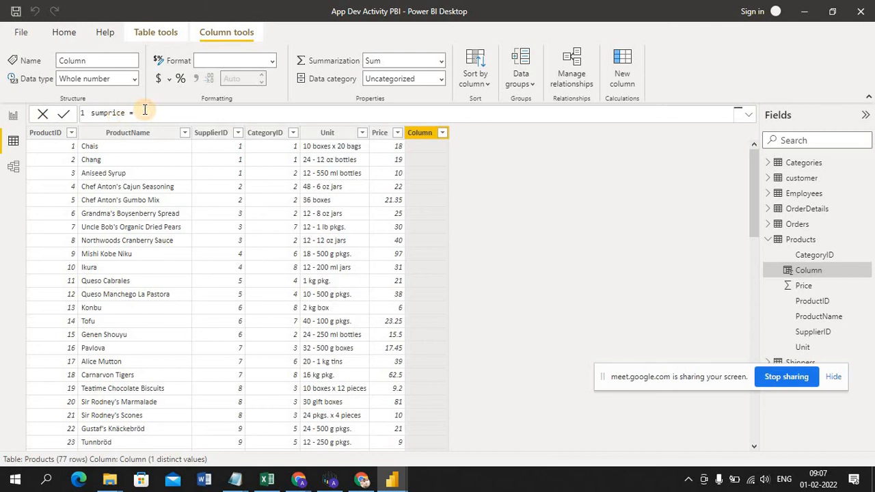
type("s")
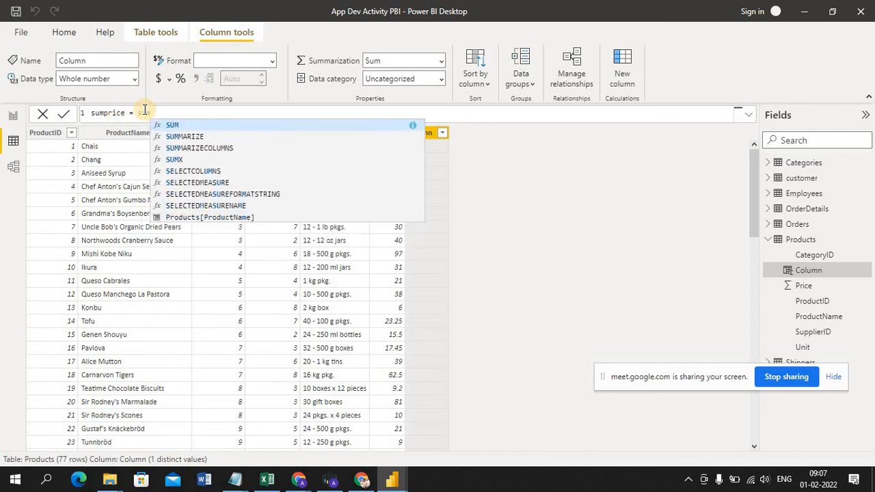
type("um(")
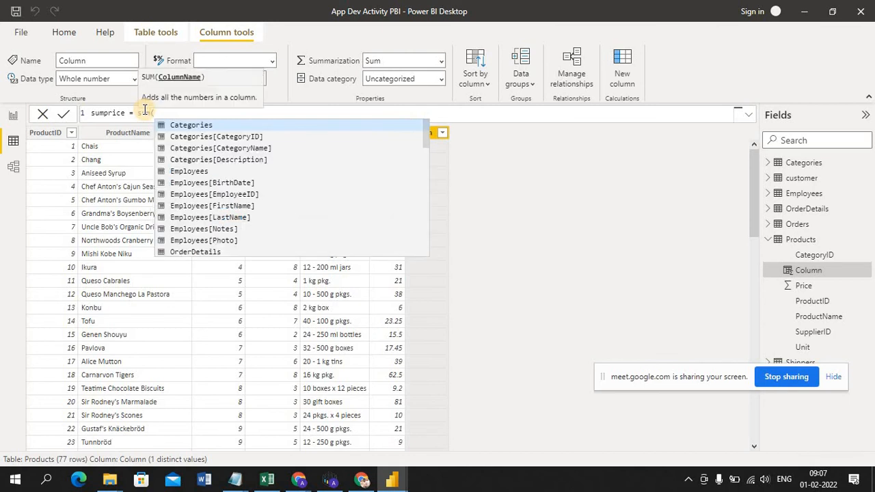
type("pr")
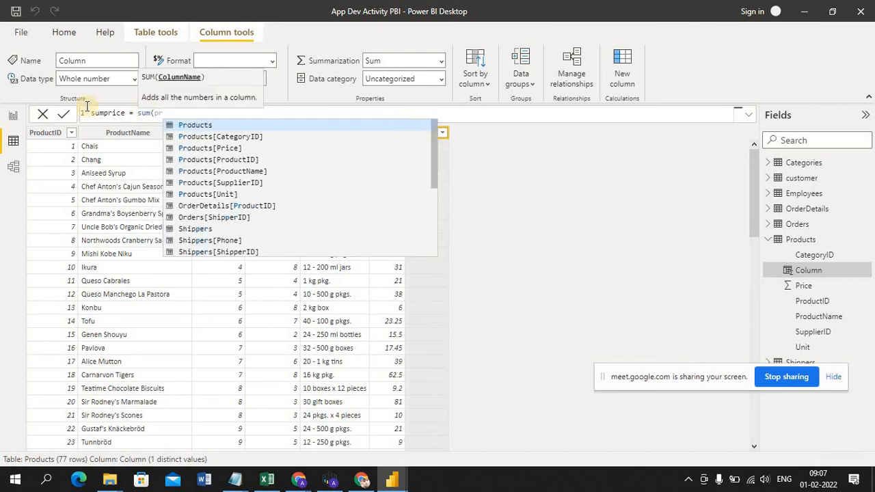
type("i")
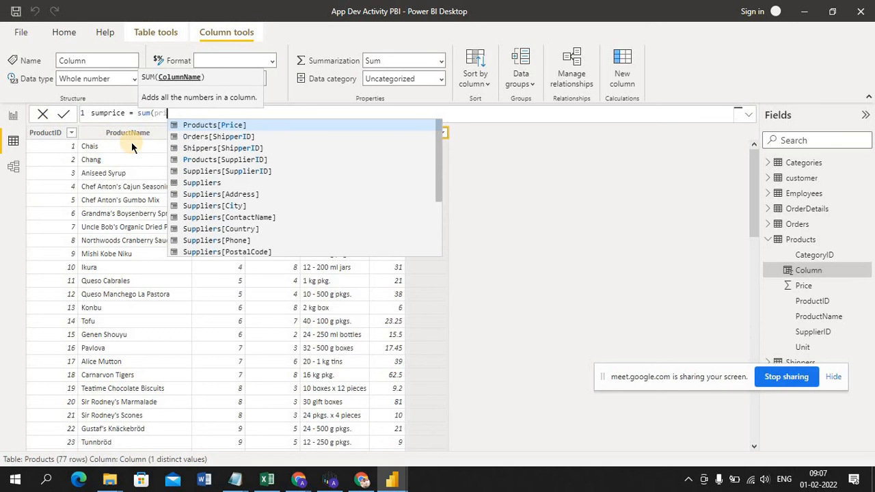
left_click(223, 128)
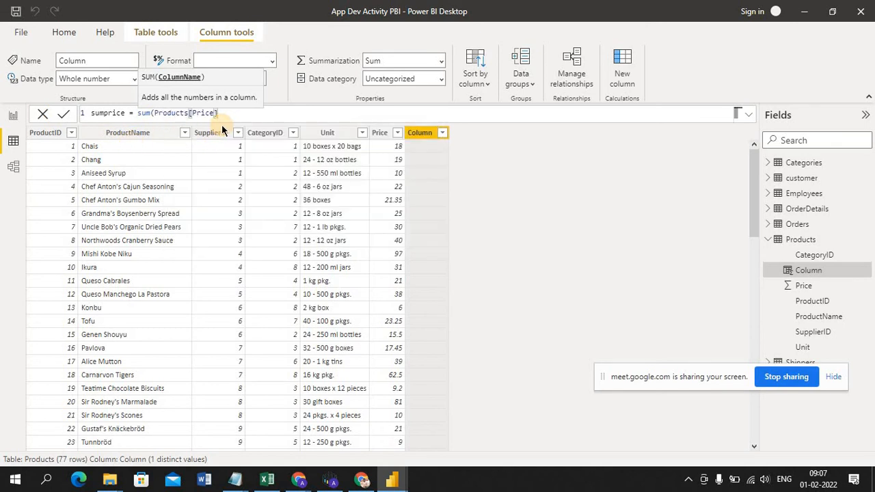
type(")")
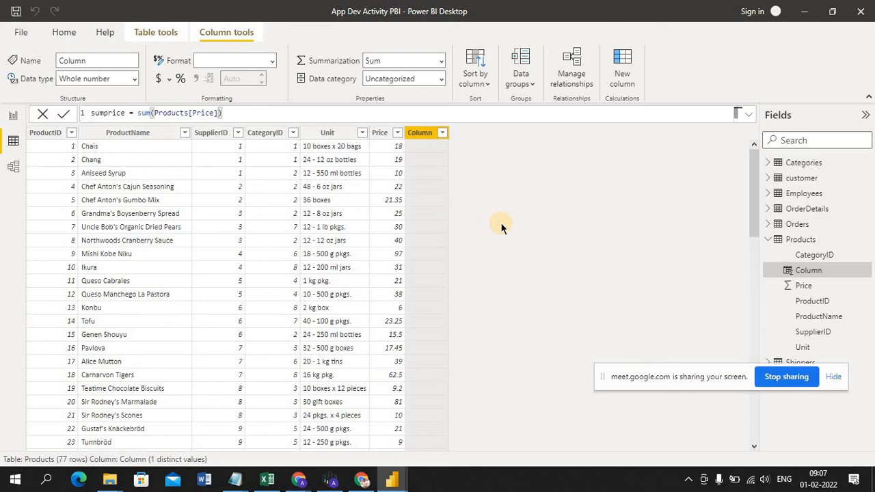
key("Return")
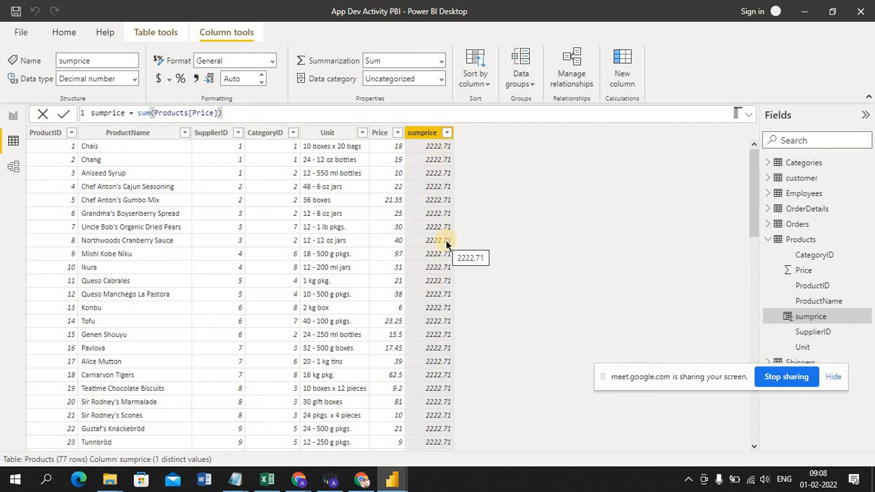
Step: Delete the sumprice calculated column from the Products table
right_click(429, 136)
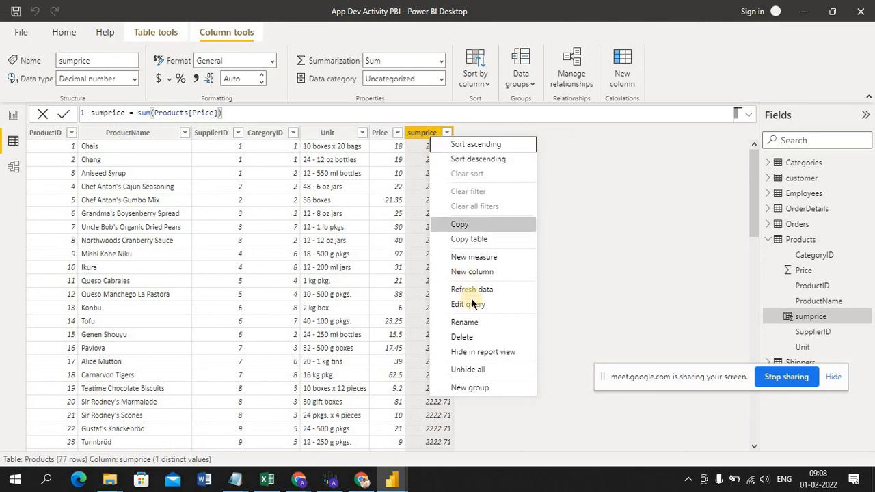
left_click(477, 335)
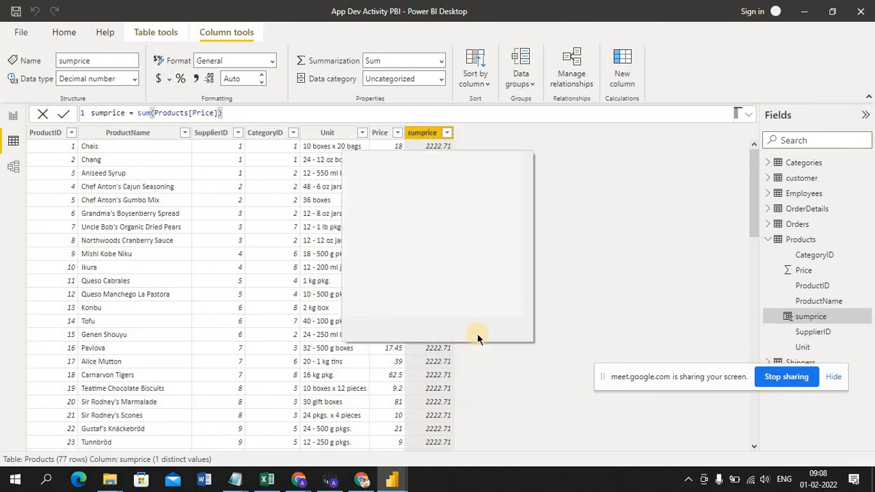
left_click(497, 264)
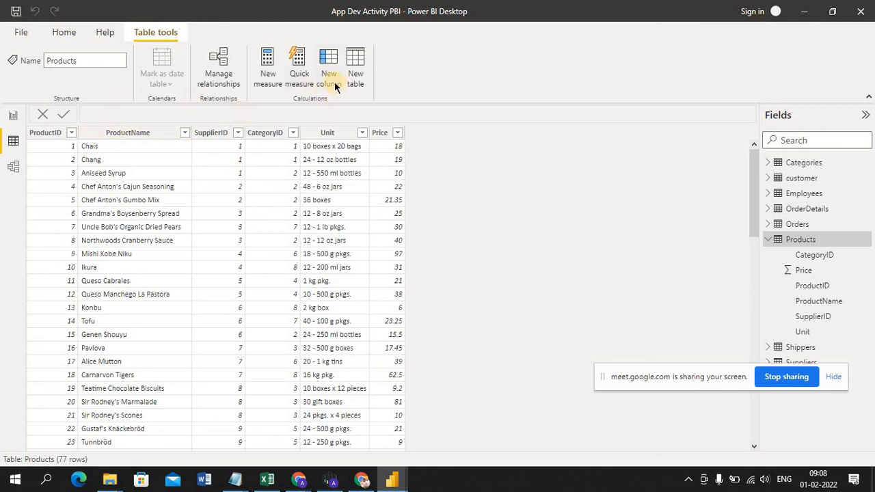
Step: Start a new measure in the Products table and name it sum Sales
left_click(266, 69)
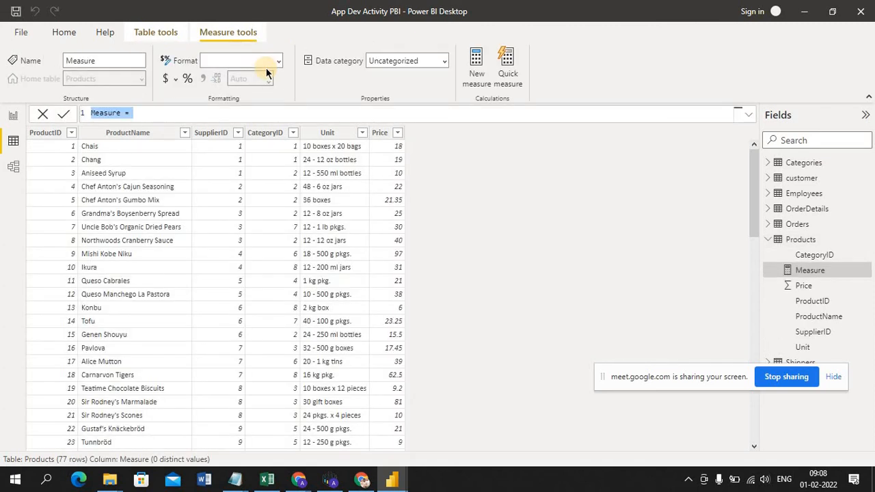
left_click(119, 114)
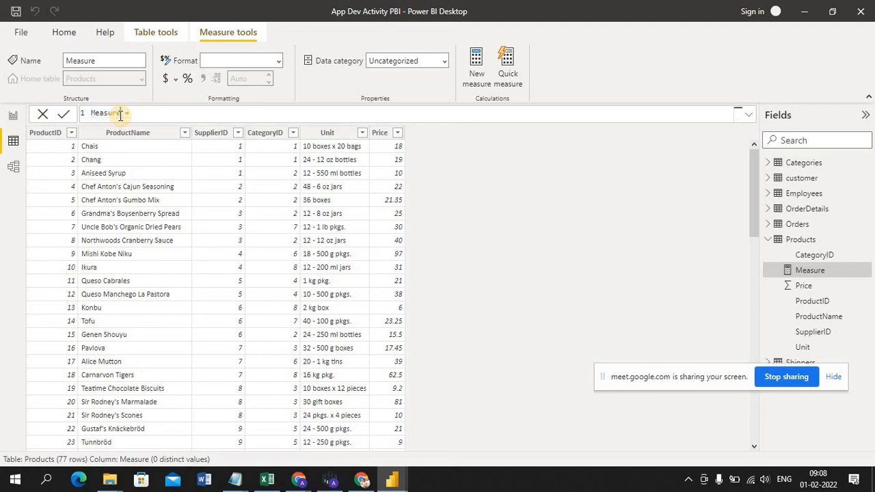
key("BackSpace")
key("BackSpace")
key("BackSpace")
key("BackSpace")
key("BackSpace")
key("BackSpace")
key("BackSpace")
type("sum Sales")
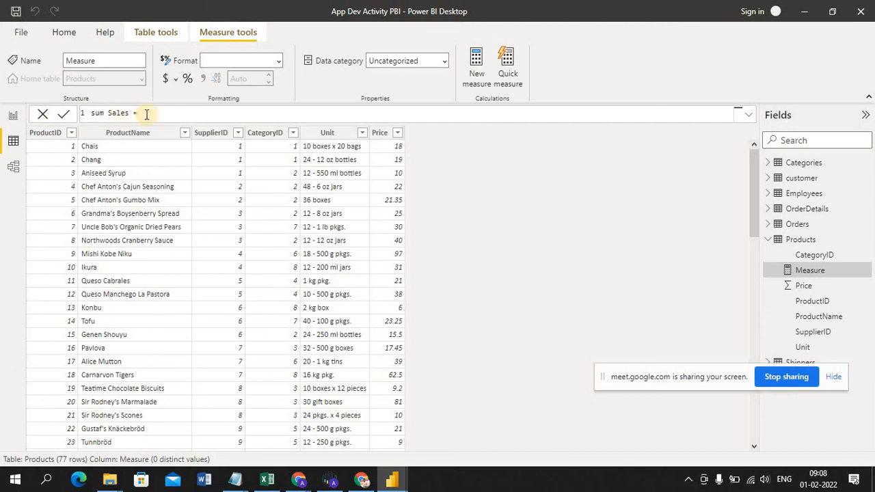
Step: Define the sum Sales measure with the formula sum(Products[Price])
left_click(147, 115)
type("sum")
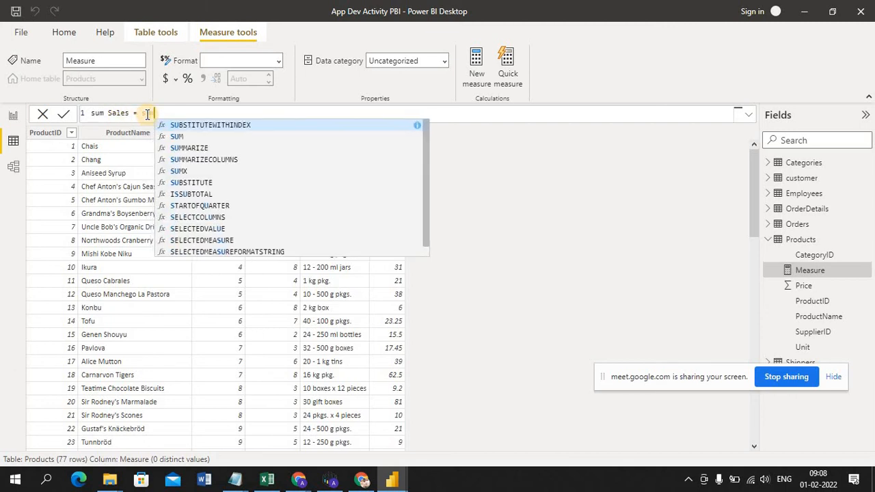
type("(")
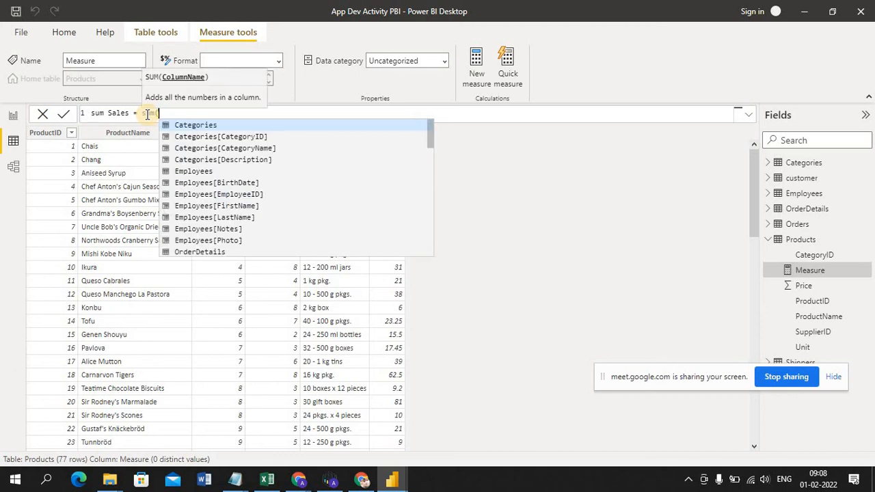
type("price")
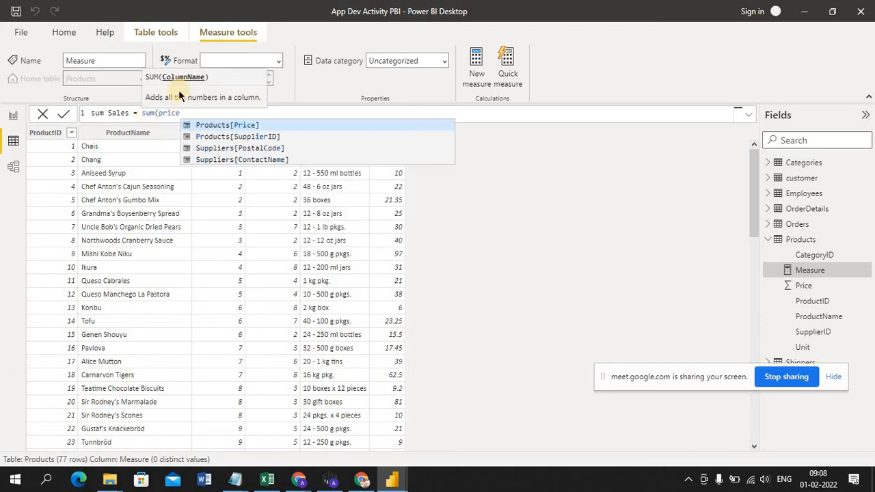
left_click(228, 124)
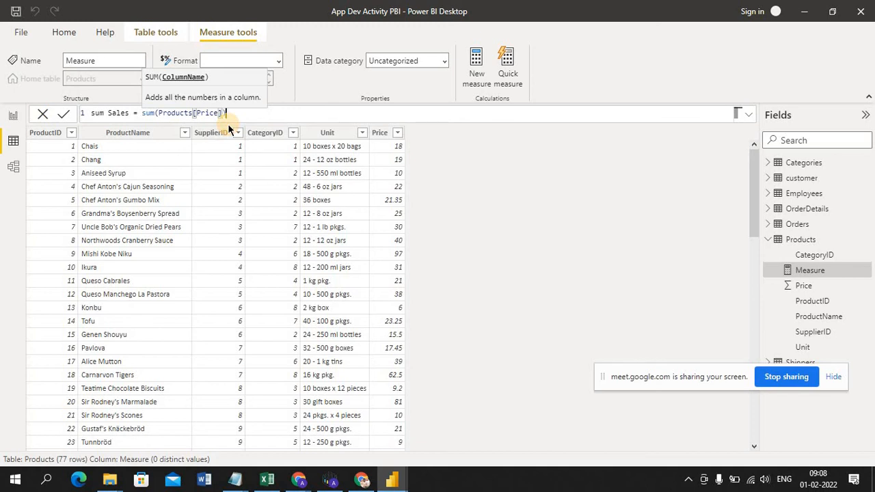
type(")")
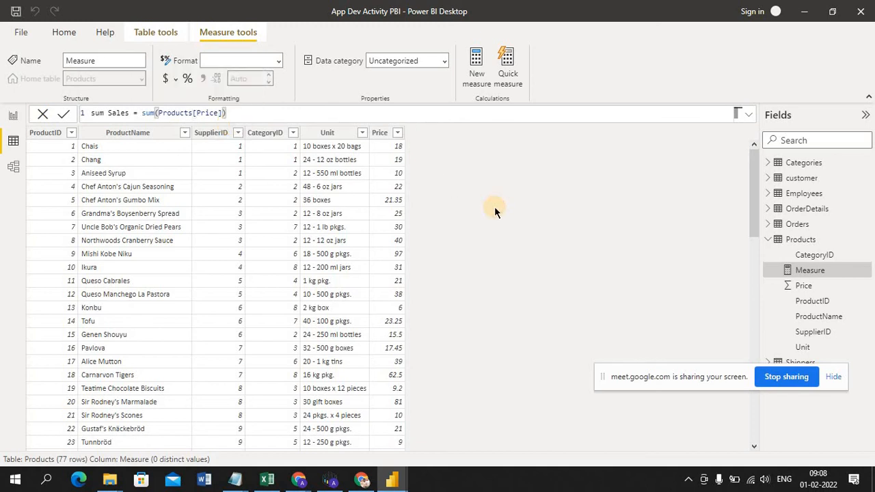
key("Return")
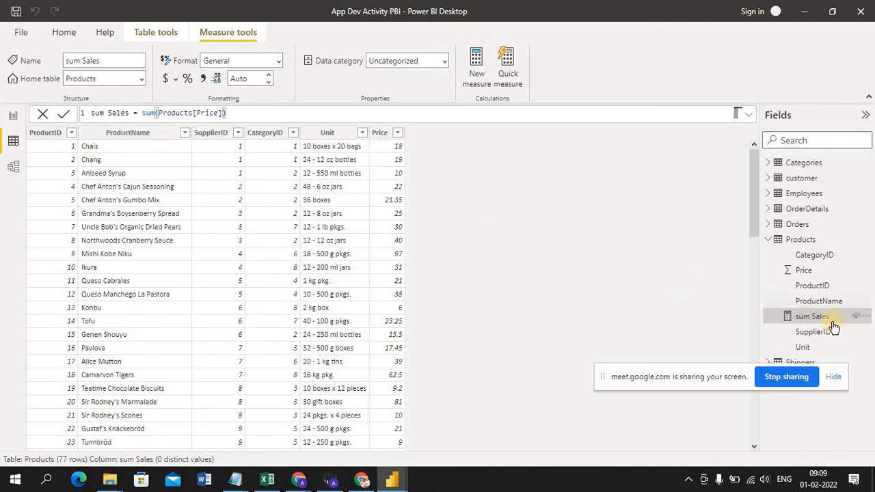
Step: Show the report's summary sales 1 page and replace Price with the sum Sales measure in the Total Sales card
left_click_drag(694, 374, 651, 464)
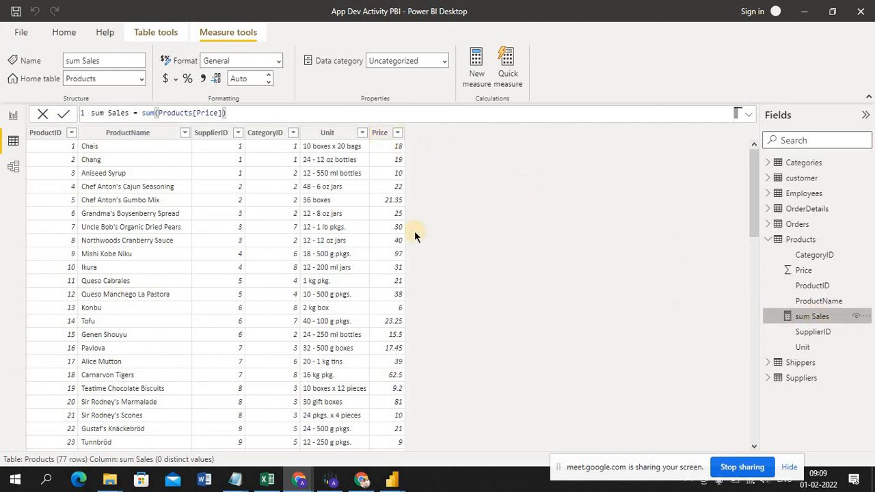
left_click(13, 120)
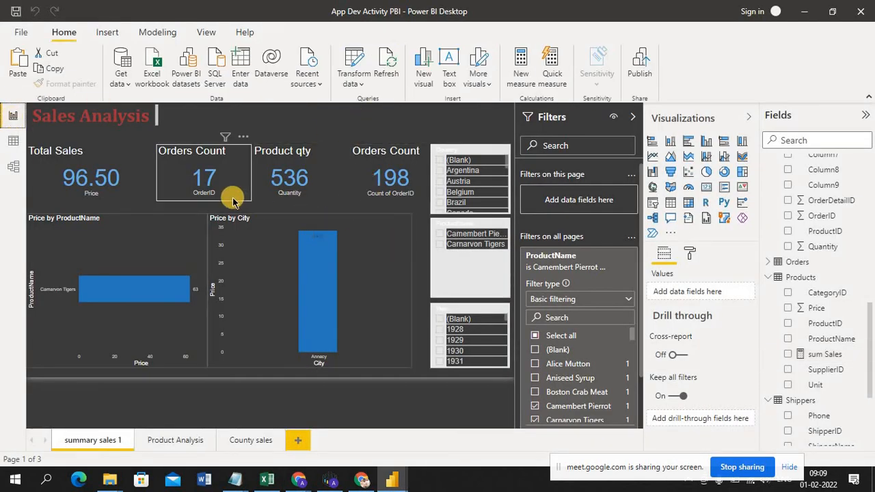
left_click(137, 172)
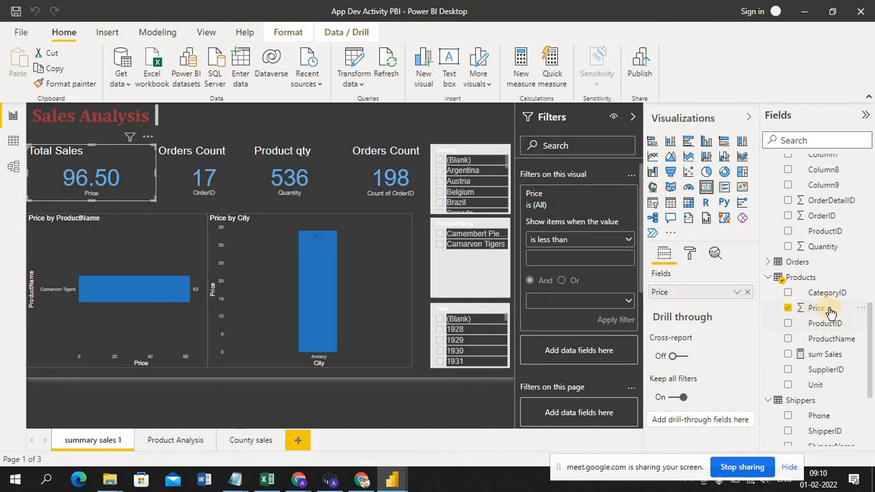
left_click(788, 309)
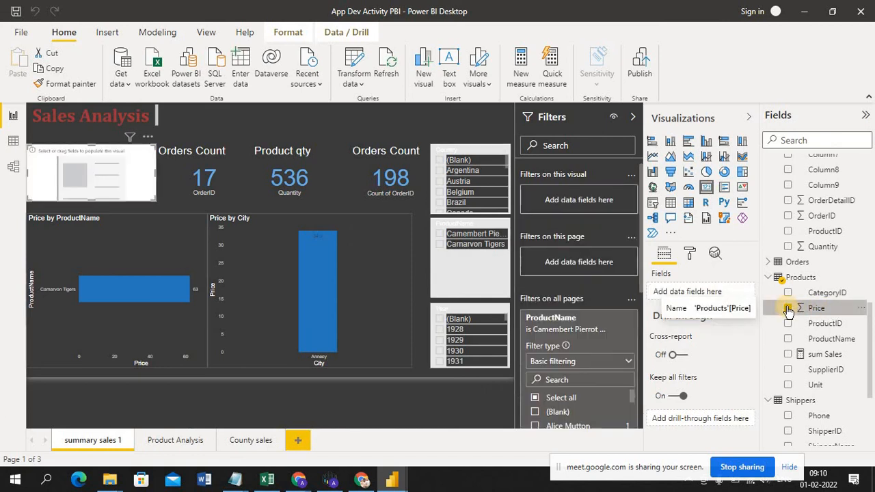
left_click(788, 355)
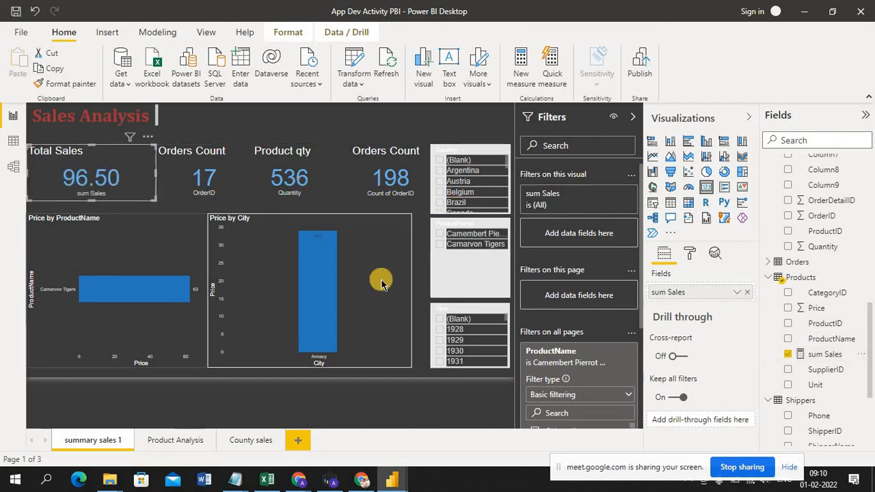
Step: Examine the formula of the sum Sales measure and compare it with the properties of the ProductName column
left_click(825, 357)
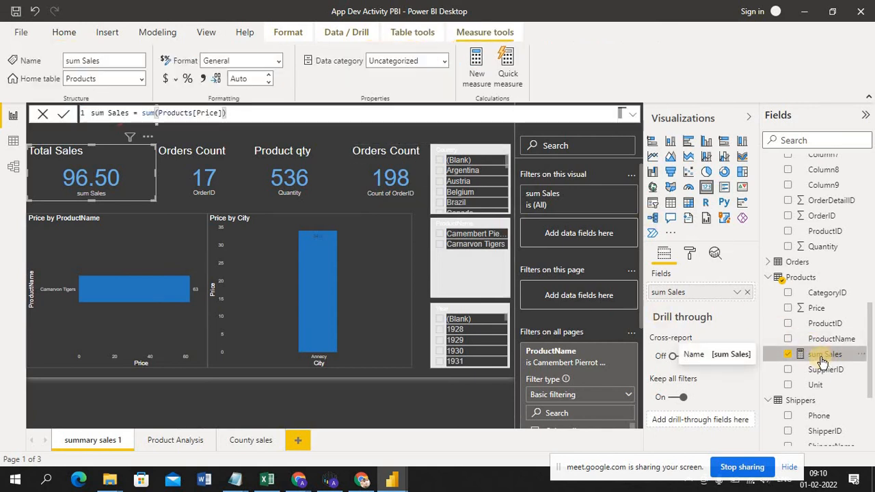
left_click(157, 118)
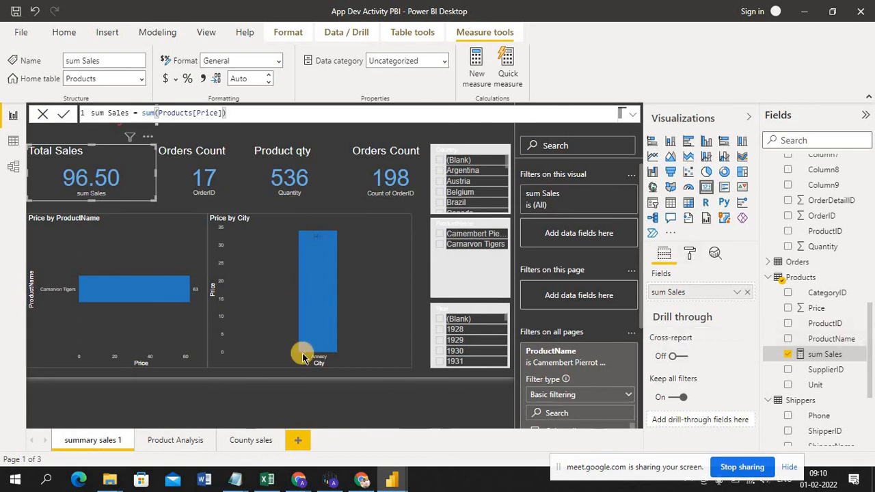
left_click(298, 400)
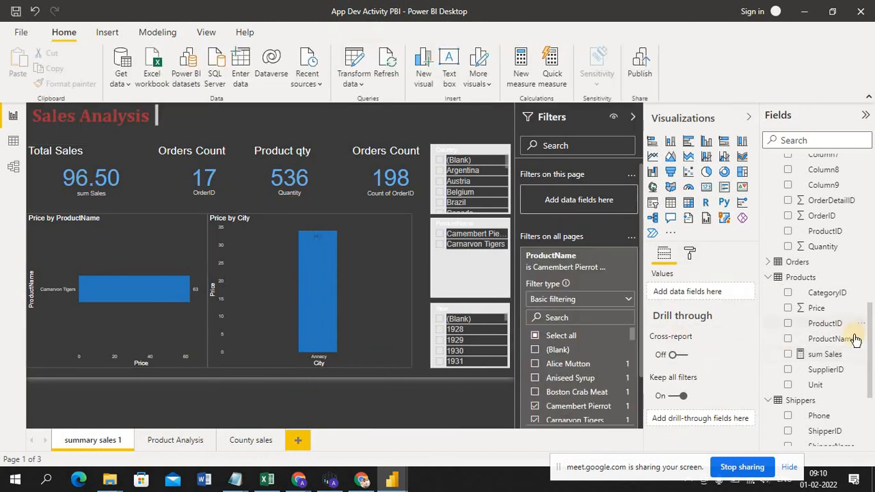
left_click(832, 339)
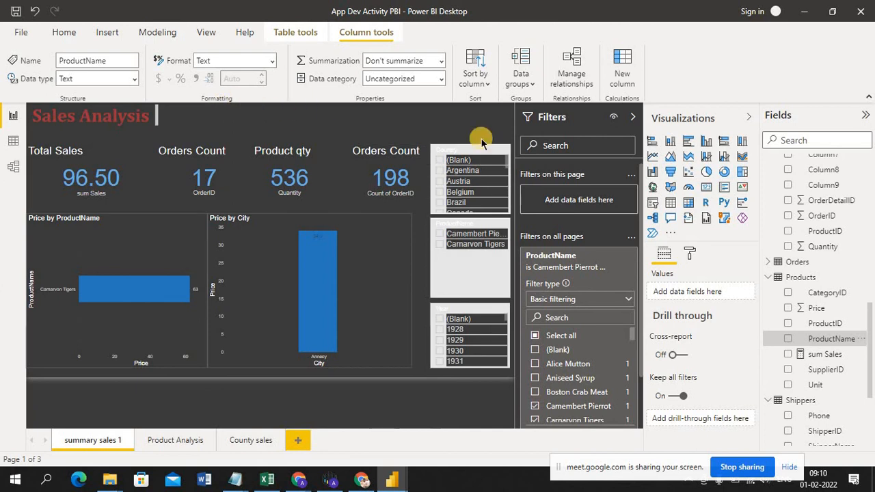
left_click(824, 355)
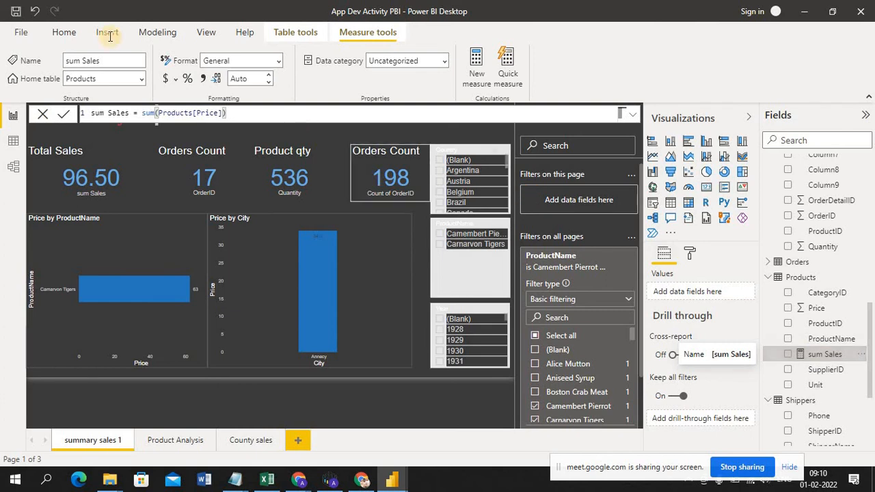
Step: Start another new measure in Products, name it sumx, and begin its formula with sum
left_click(72, 32)
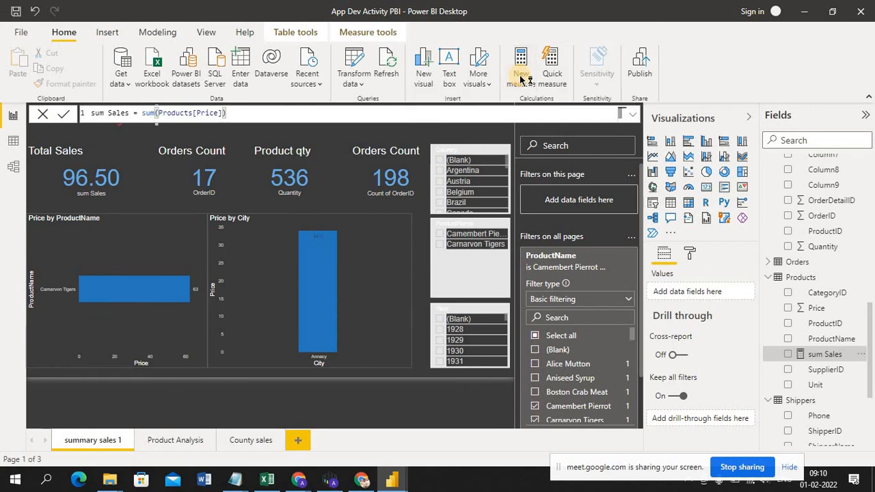
left_click(520, 80)
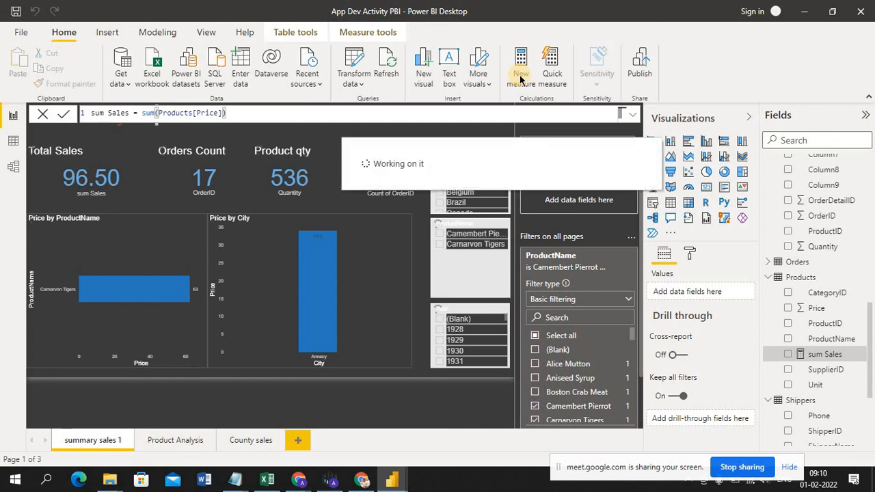
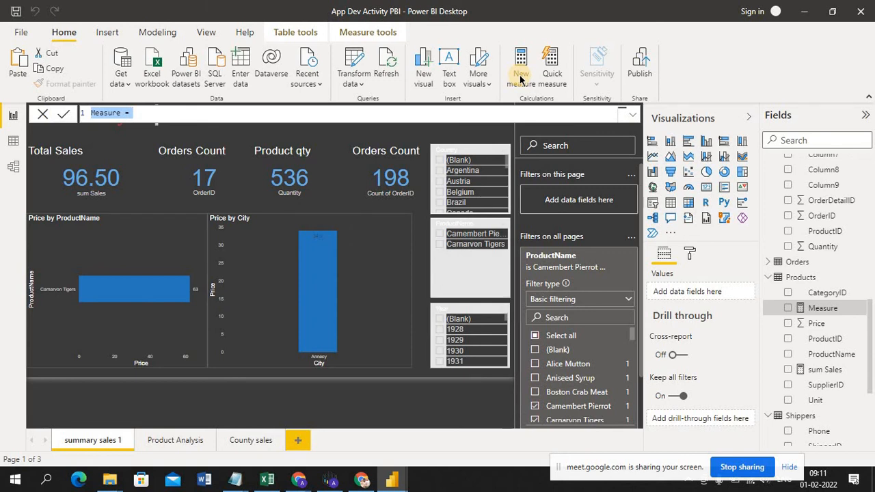
left_click(121, 113)
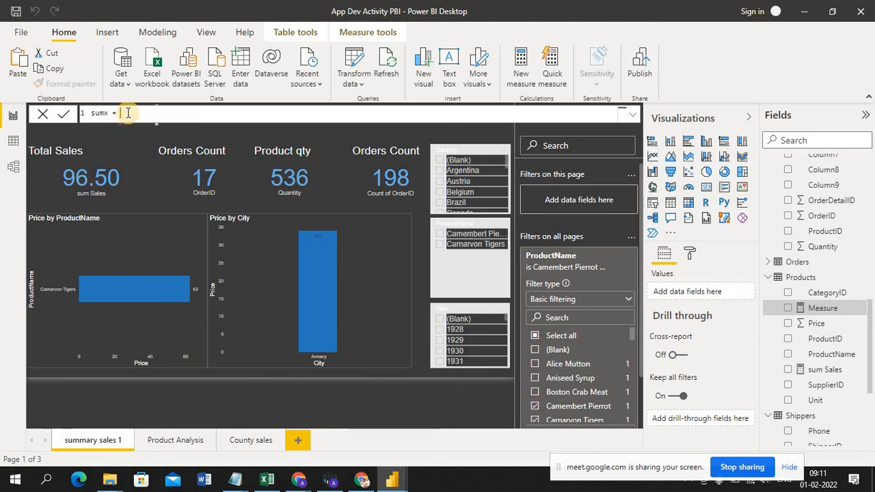
type("sum")
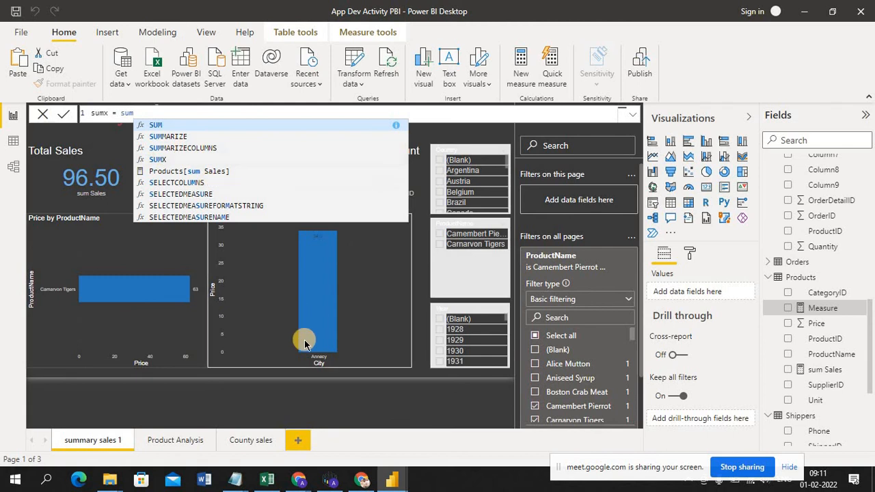
Step: Switch to the Excel data set and compare the Chang product's row with the whole Price column in the Products sheet
left_click(271, 481)
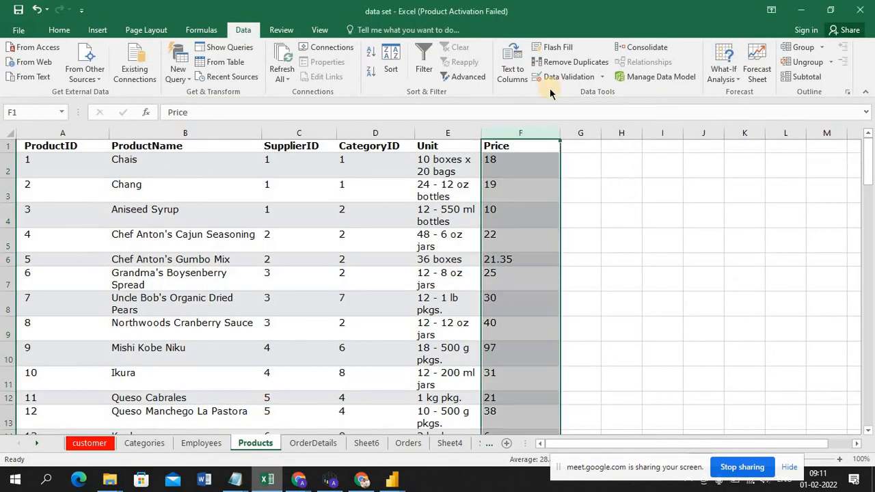
left_click_drag(530, 134, 547, 125)
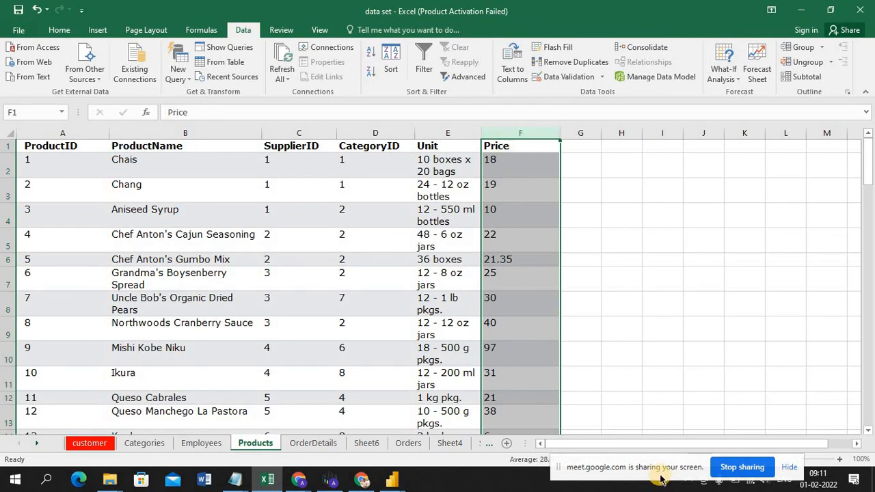
mouse_move(660, 479)
left_mouse_down()
mouse_move(680, 404)
mouse_move(697, 387)
left_mouse_up()
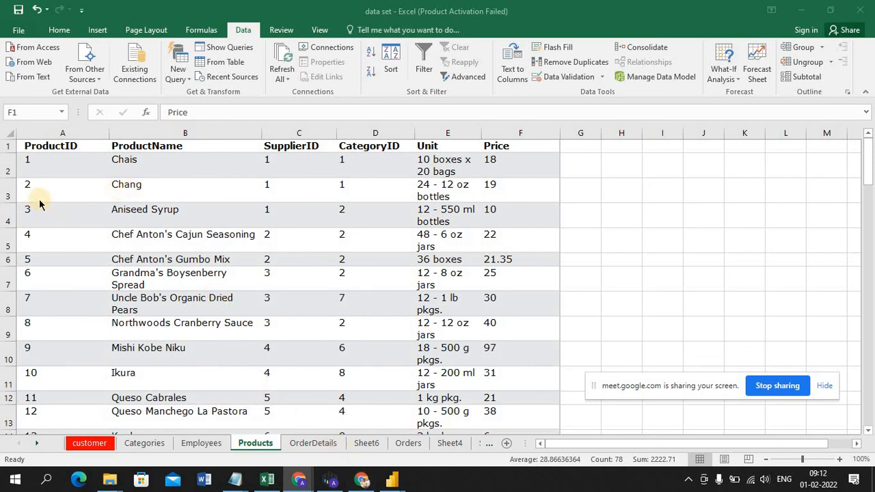
left_click(6, 184)
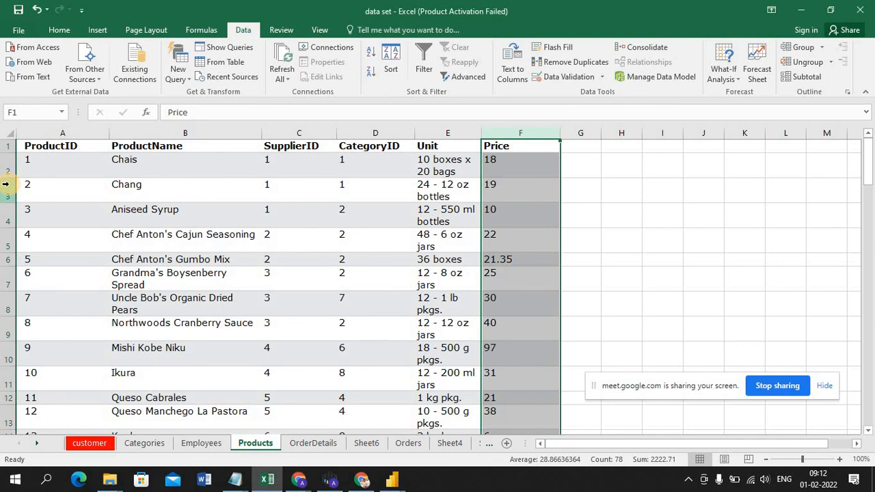
left_click(9, 184)
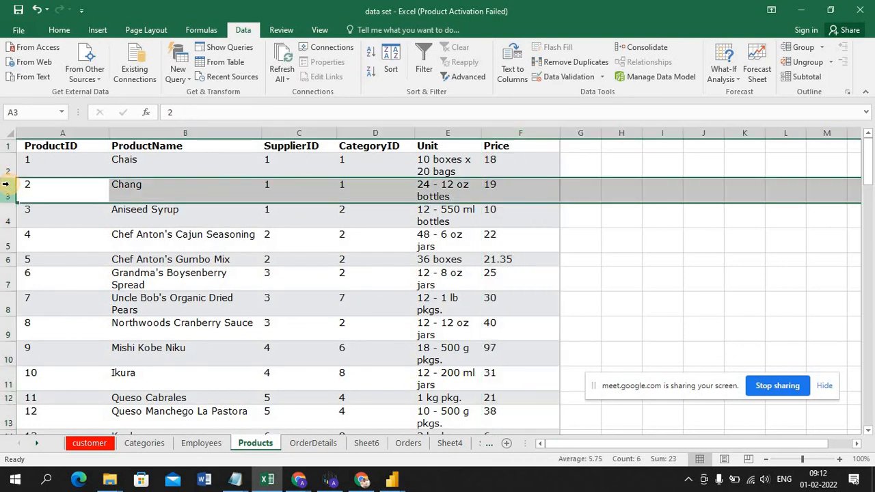
left_click(597, 246)
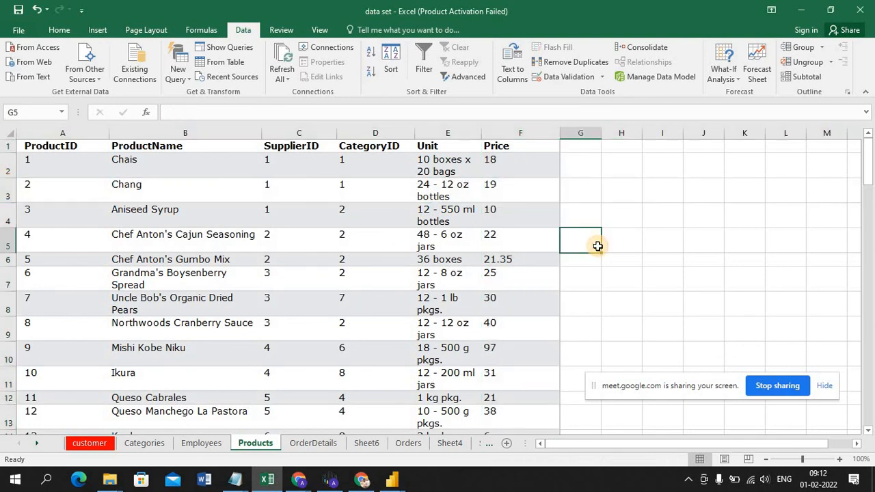
left_click(631, 244)
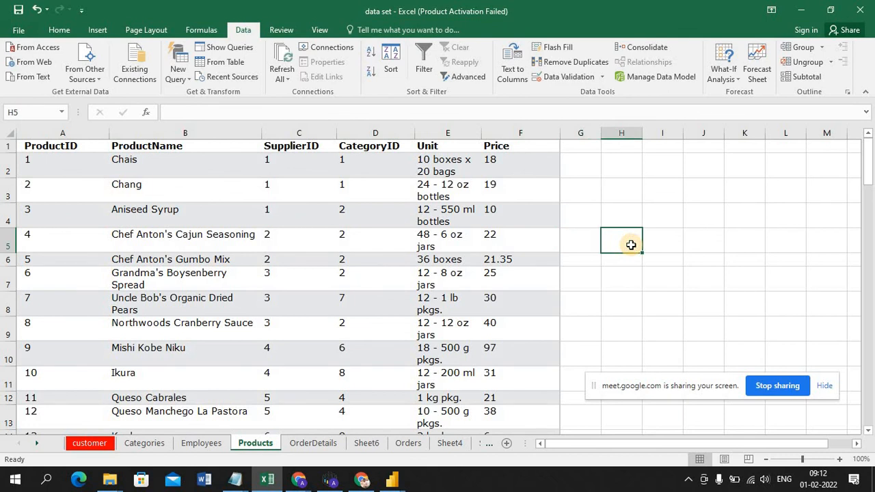
left_click(9, 190)
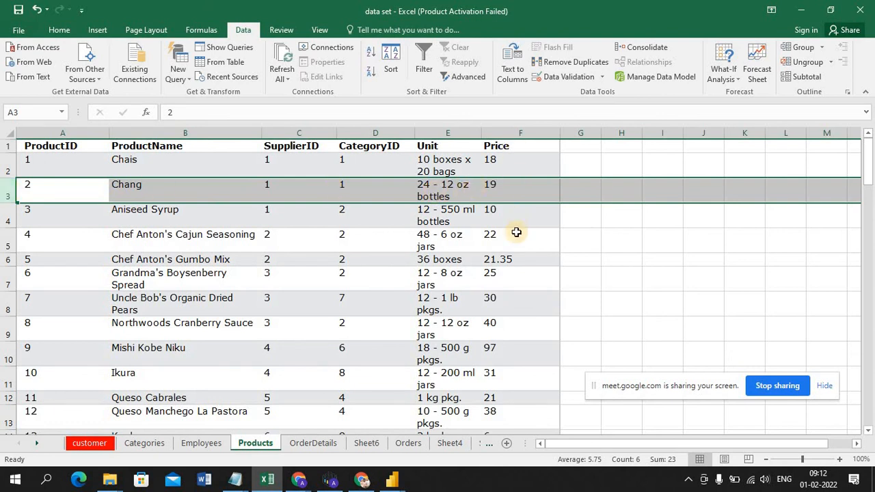
left_click(591, 232)
left_click(512, 128)
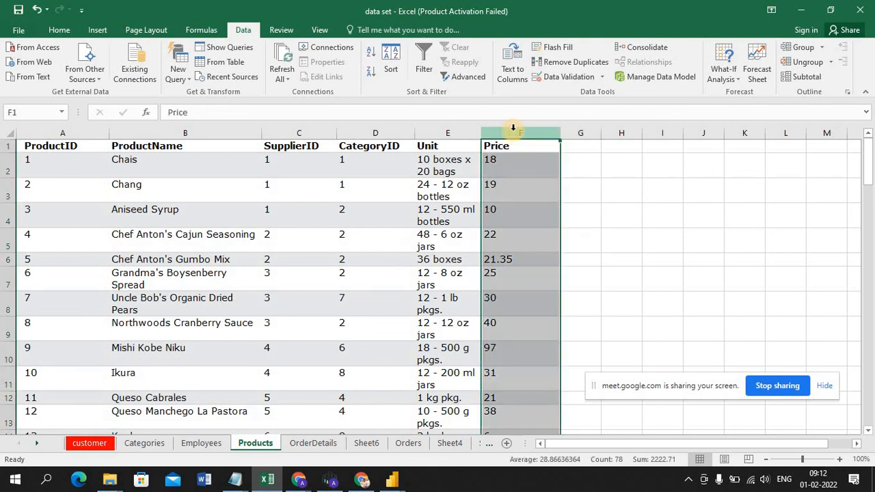
Step: Switch back to Power BI Desktop and use the SUMX function in the sumx measure's formula
left_click(397, 480)
left_click(432, 443)
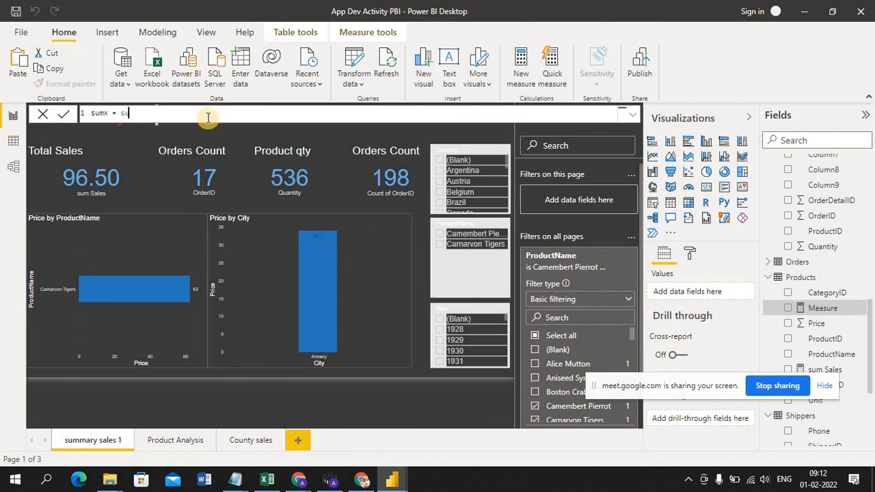
type("m")
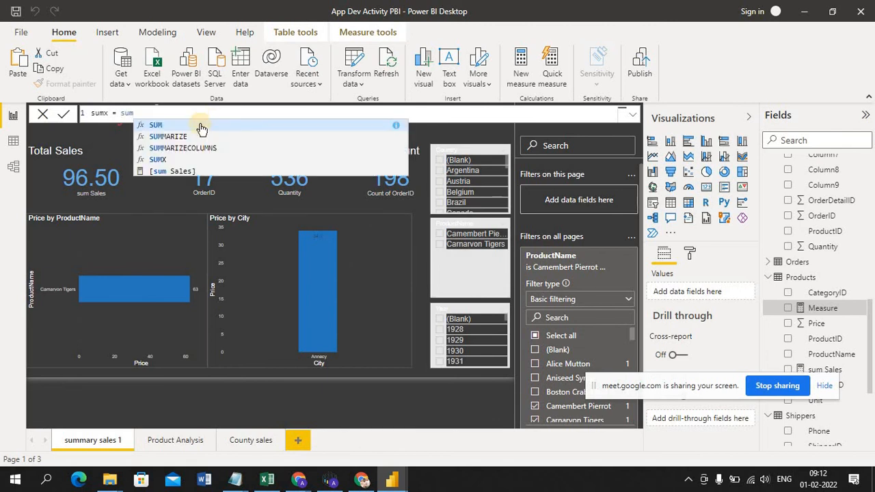
left_click(158, 160)
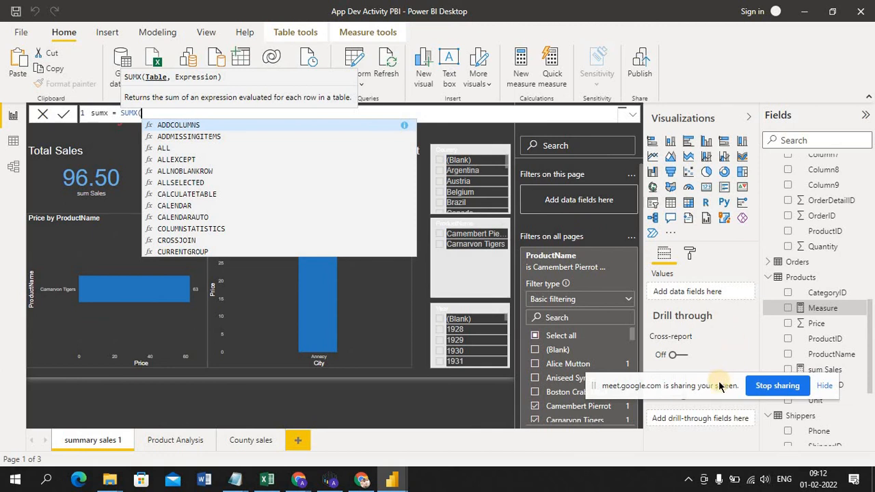
Step: Enter the Products table as the first argument of SUMX, followed by a comma
left_click_drag(719, 386, 732, 436)
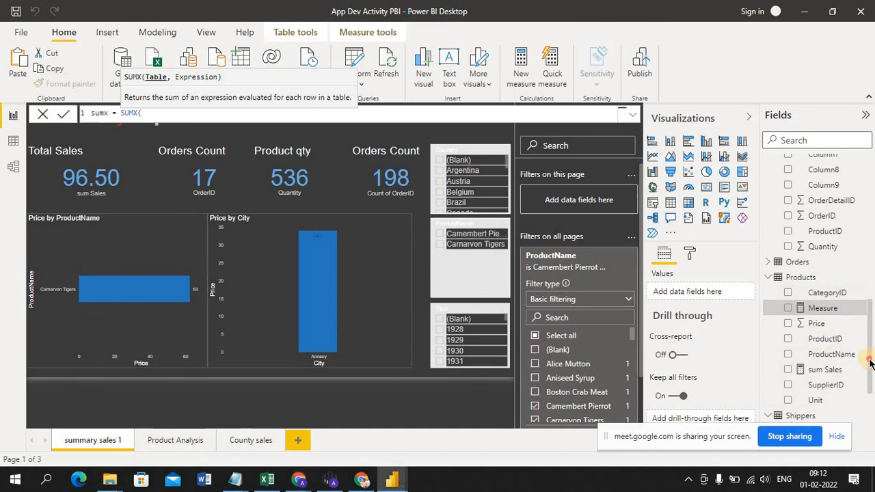
scroll(868, 366, "down", 2)
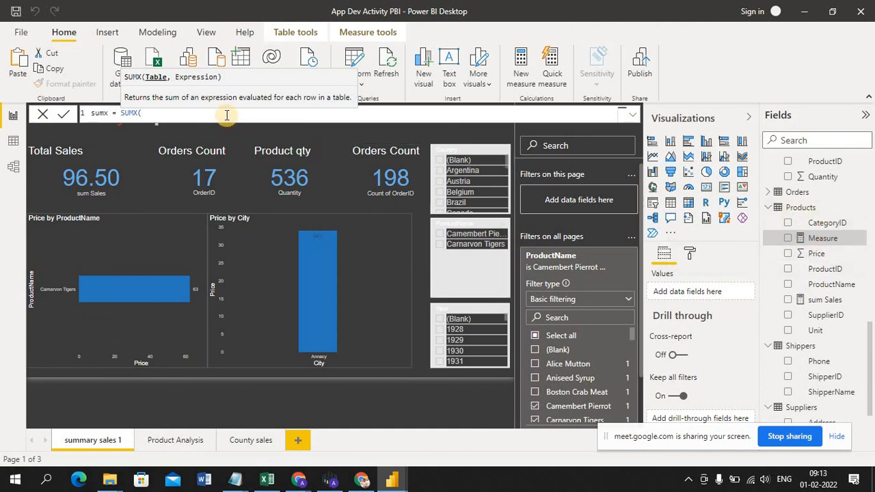
type("pr")
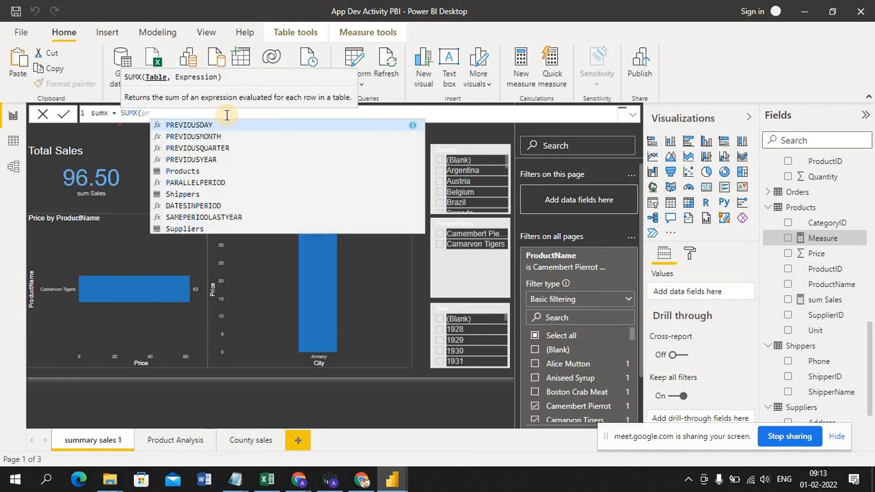
type("o")
key("Escape")
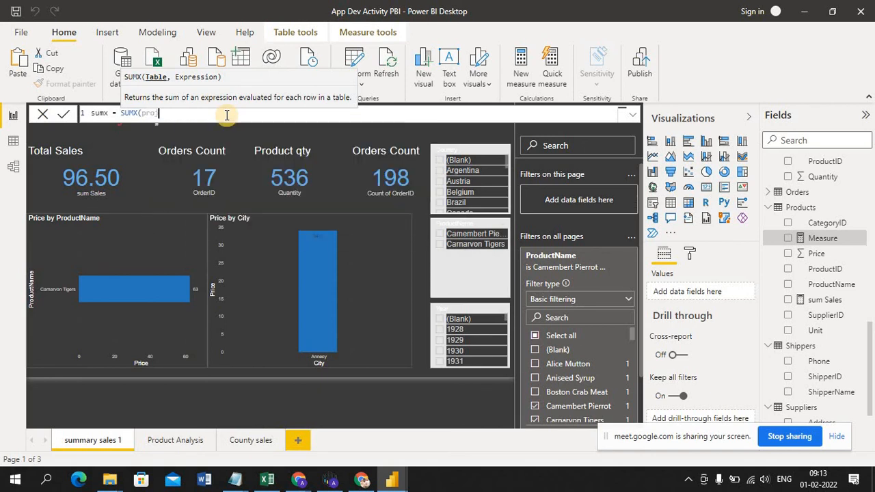
key("BackSpace")
key("BackSpace")
key("BackSpace")
type("p")
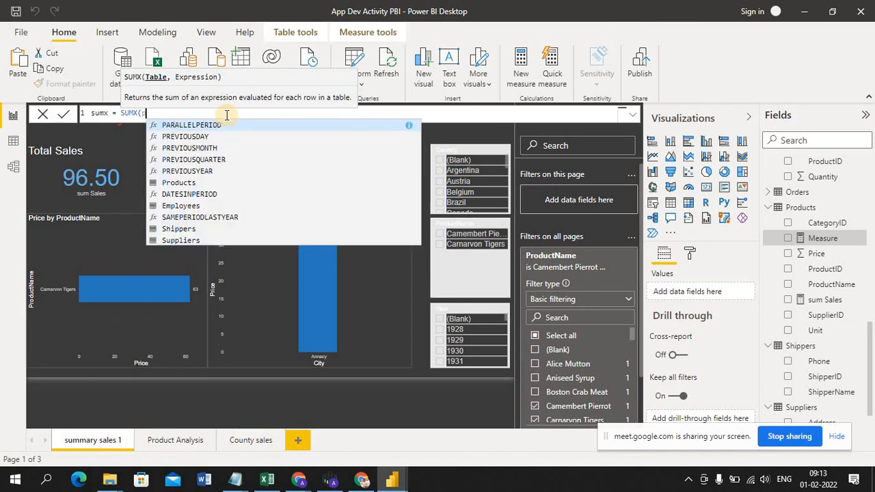
type("rod")
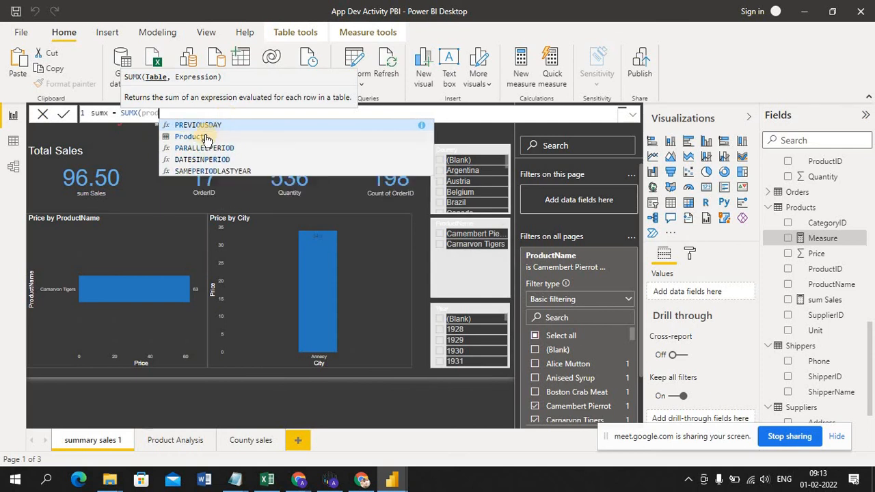
left_click(205, 136)
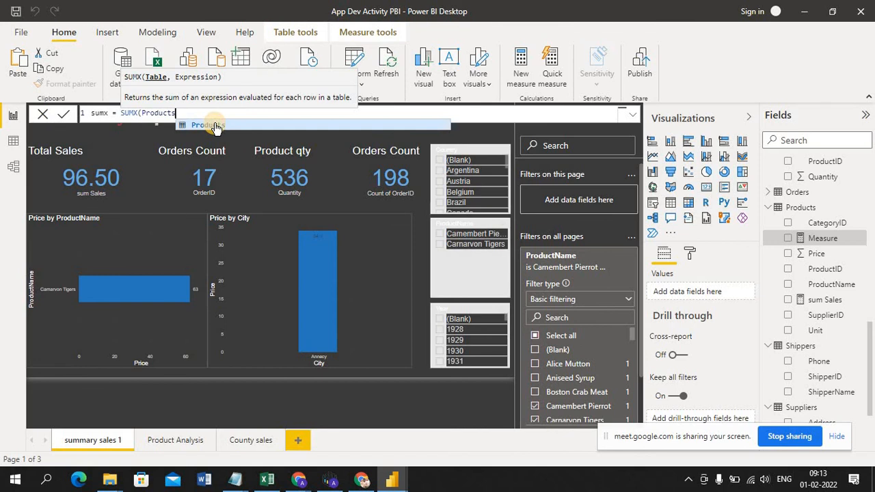
type(",")
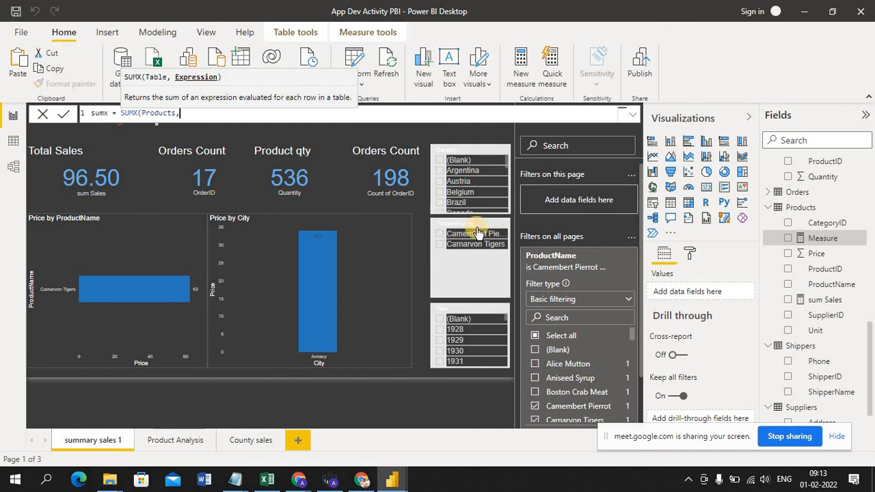
Step: Try PRICE as the SUMX expression, close the parenthesis and commit the sumx formula
type("pri")
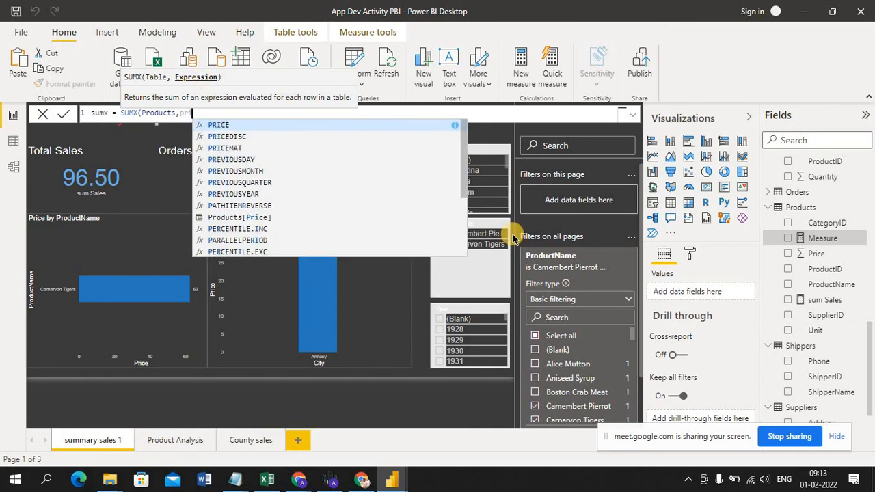
left_click(323, 123)
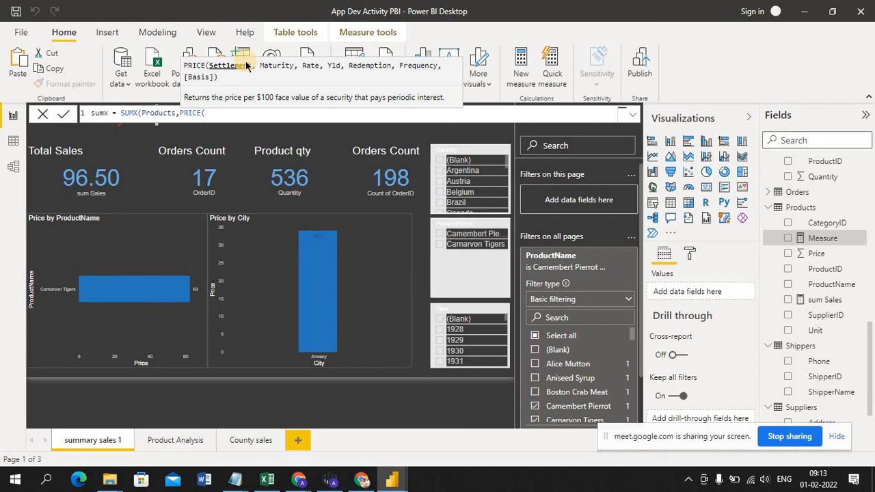
key("BackSpace")
type(",")
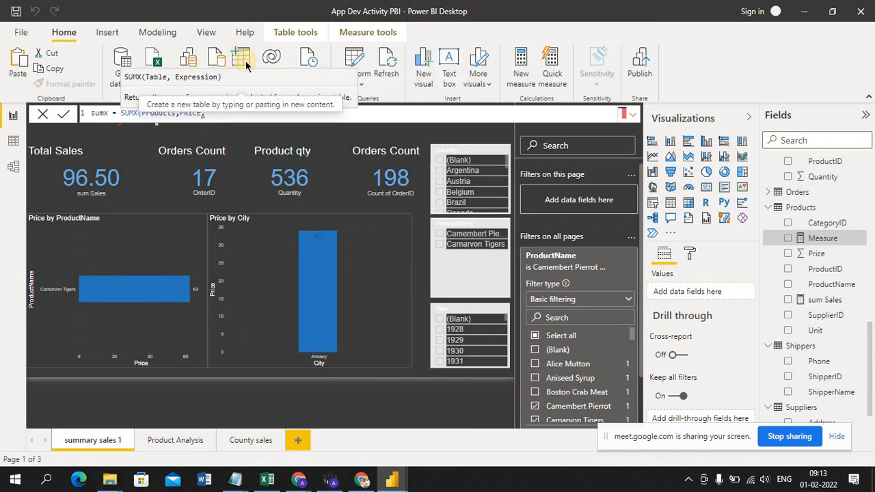
key("BackSpace")
type(")")
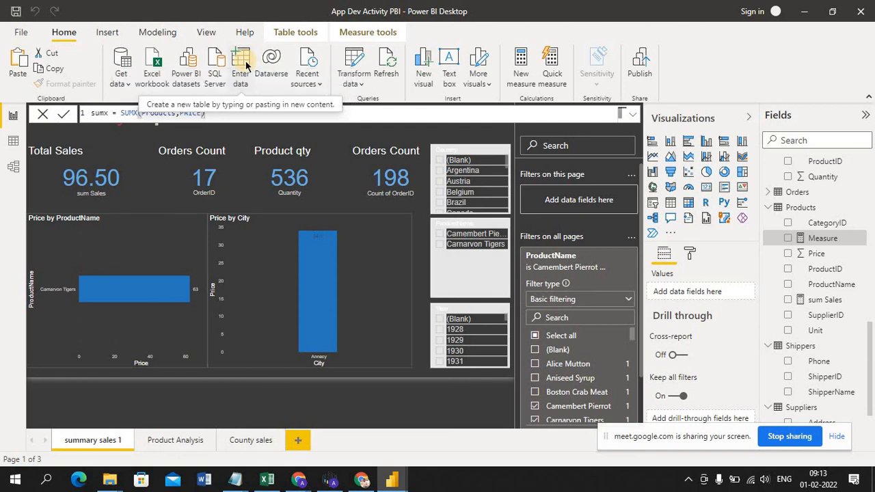
left_click(352, 149)
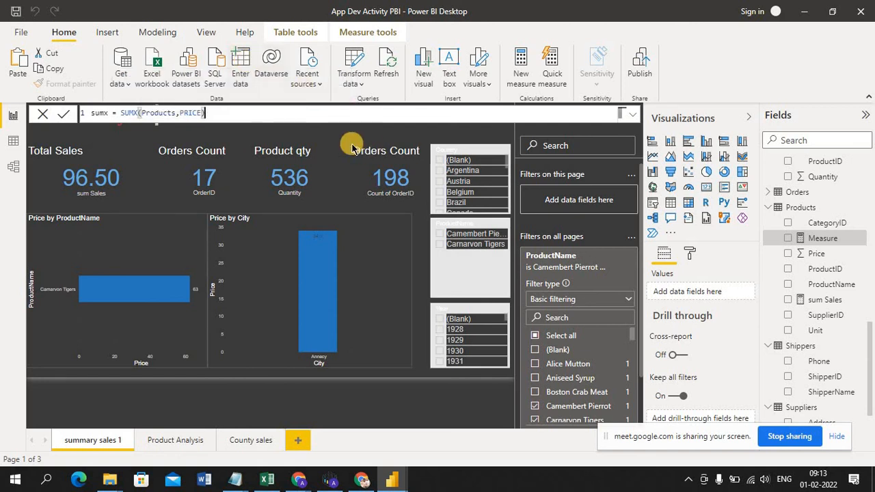
left_click(324, 216)
left_click(353, 404)
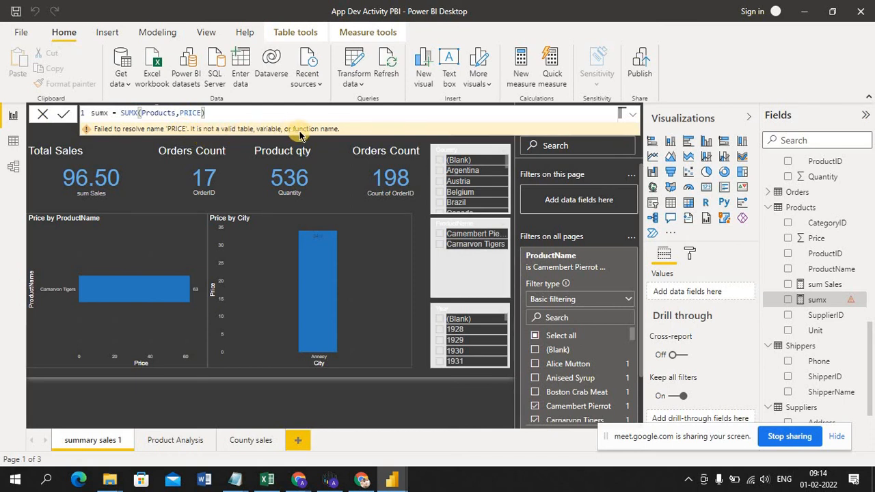
Step: Clear the arguments of the sumx measure's SUMX function and re-enter the Products table followed by a comma
left_click(239, 114)
key("BackSpace")
key("BackSpace")
key("BackSpace")
key("BackSpace")
key("BackSpace")
key("BackSpace")
key("BackSpace")
key("BackSpace")
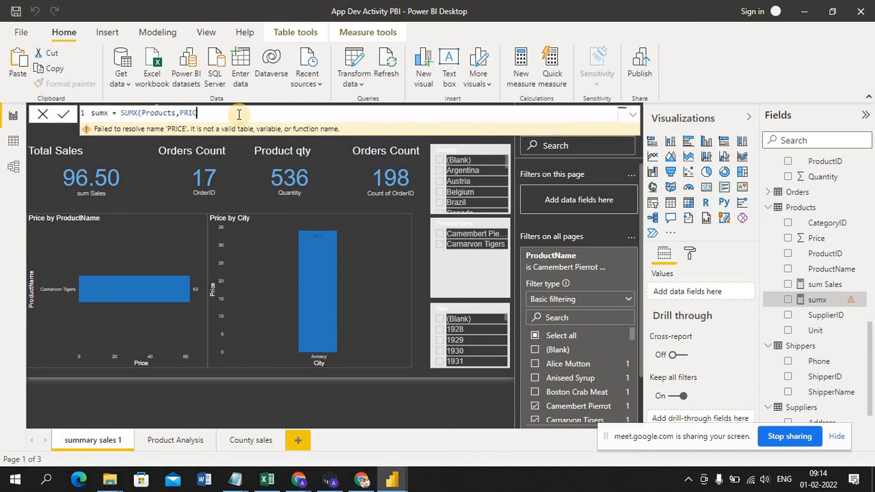
key("BackSpace")
key("BackSpace")
key("BackSpace")
key("BackSpace")
key("BackSpace")
type("pro")
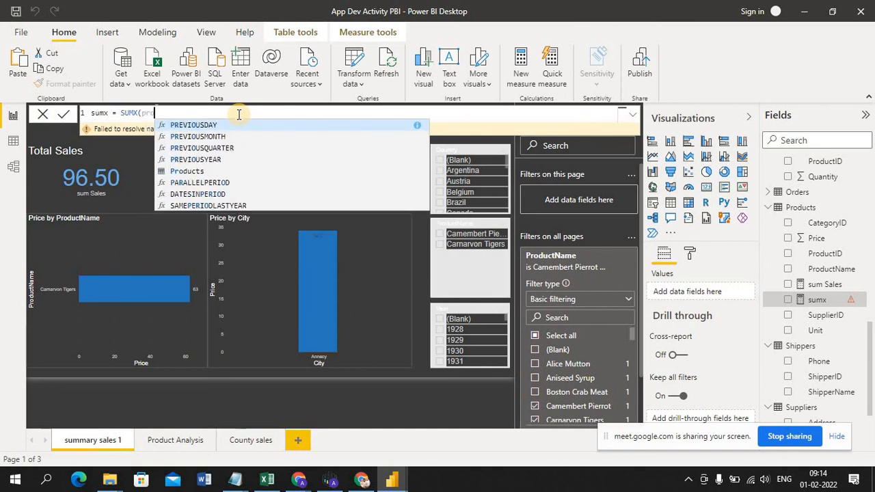
key("BackSpace")
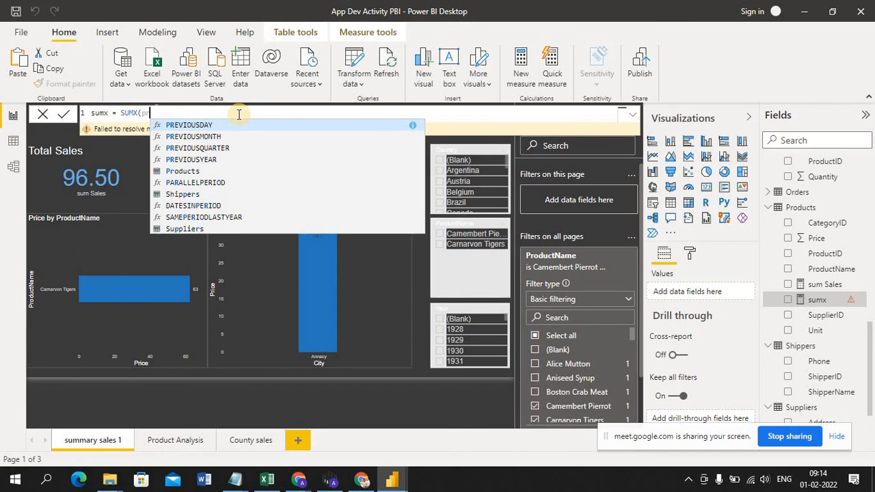
type("ojec")
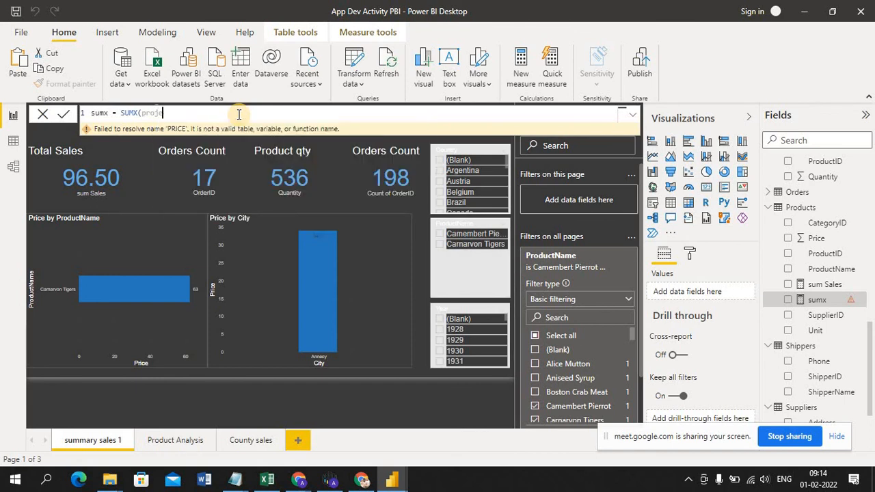
key("BackSpace")
key("BackSpace")
key("BackSpace")
type("duc")
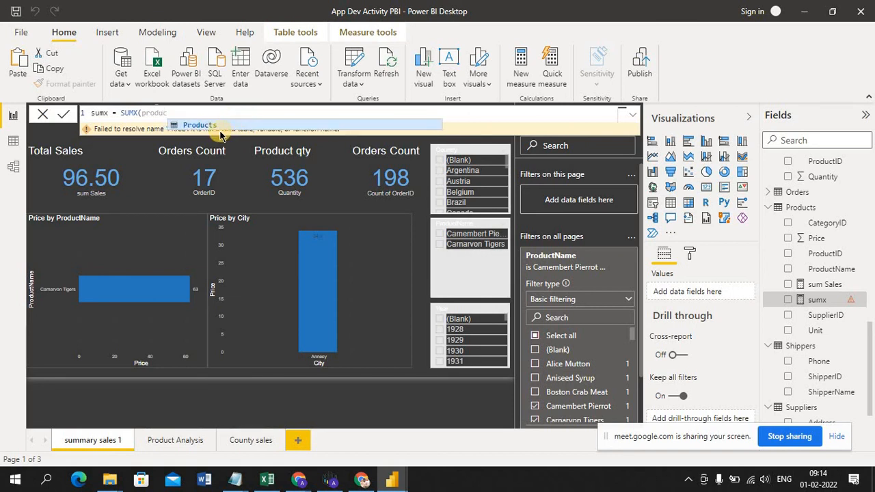
left_click(219, 125)
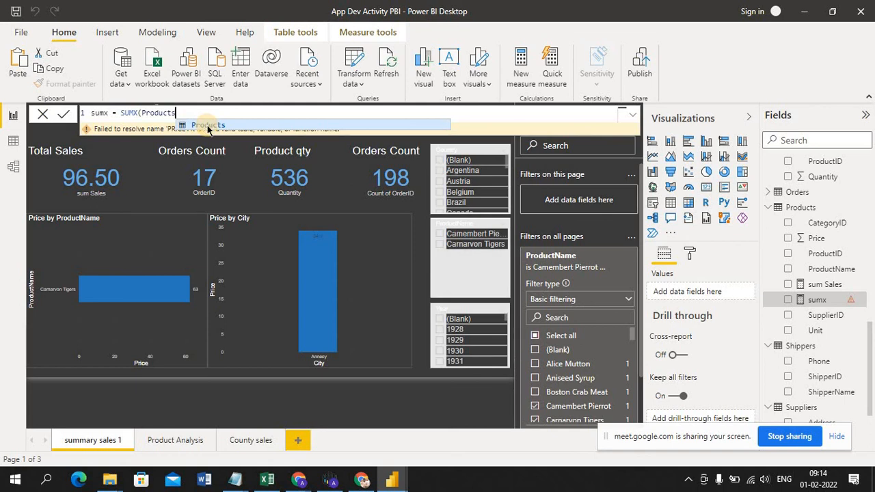
type(",")
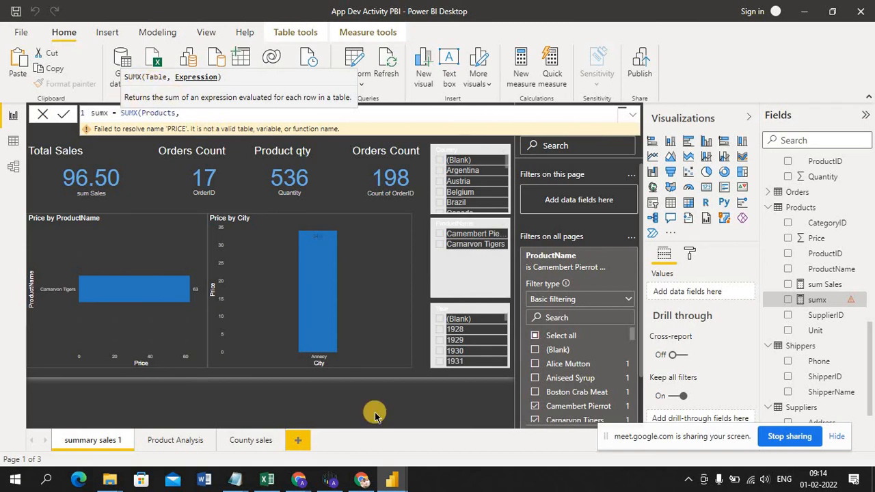
Step: Switch to the Excel data set and compare individual product rows with the whole Price column in the Products sheet
left_click(268, 483)
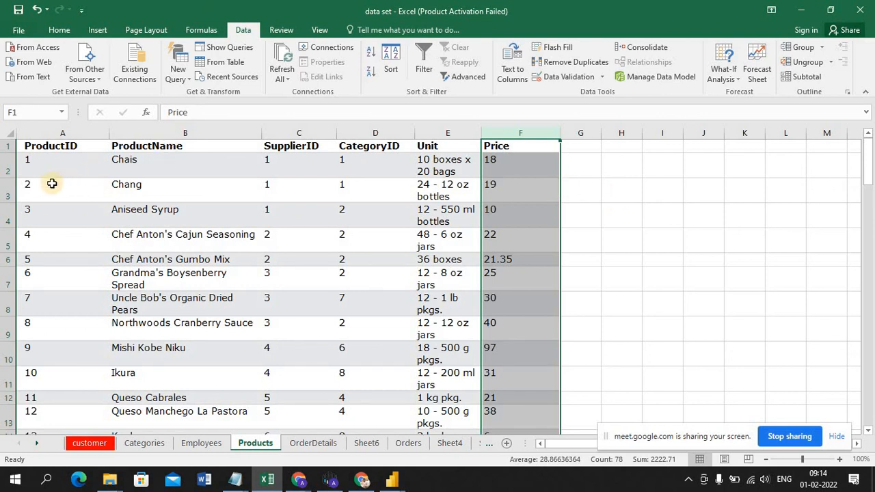
left_click(4, 190)
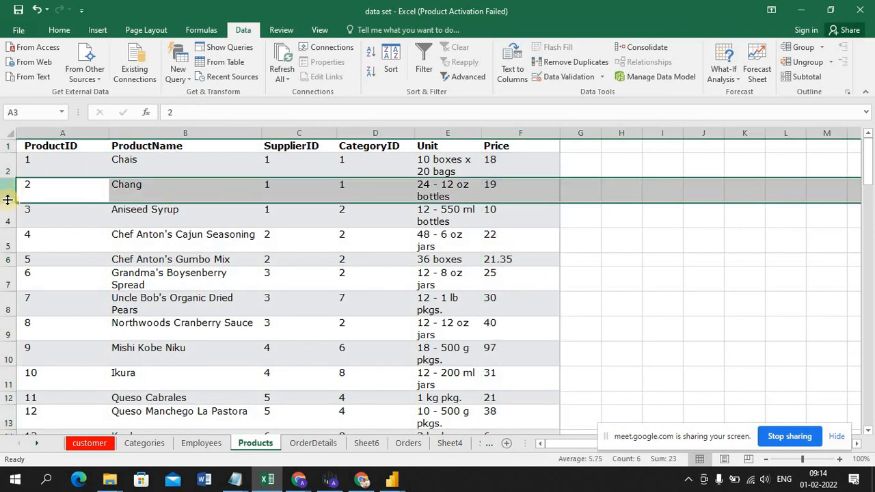
left_click(4, 213)
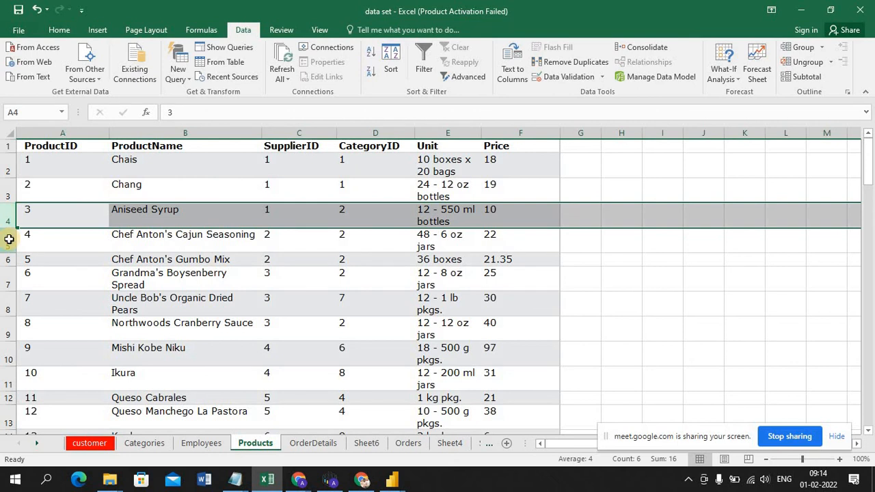
left_click(6, 240)
left_click(6, 165)
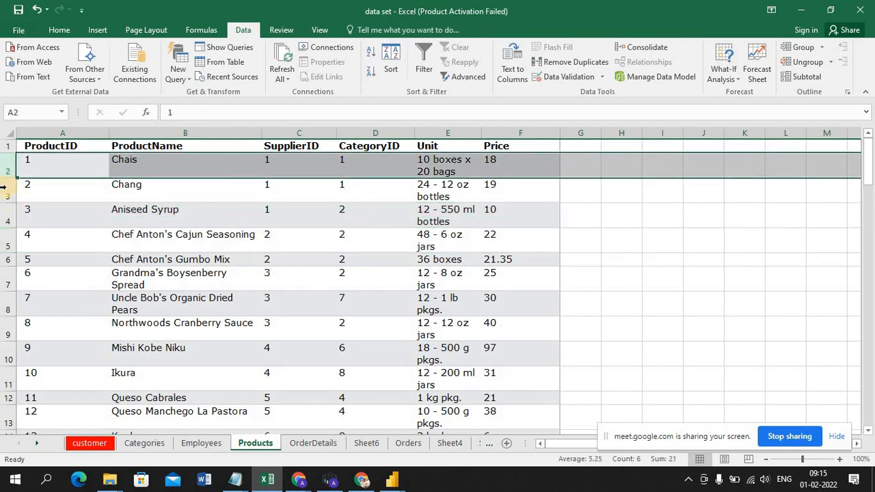
left_click(3, 190)
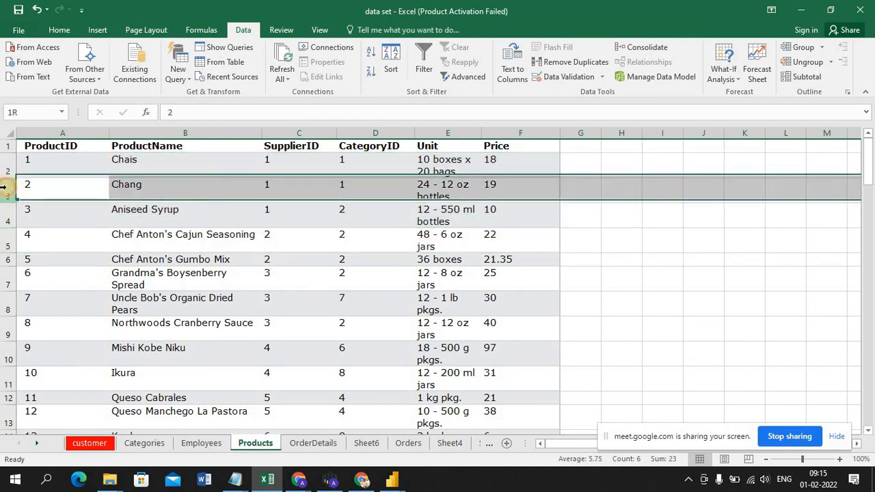
left_click(516, 134)
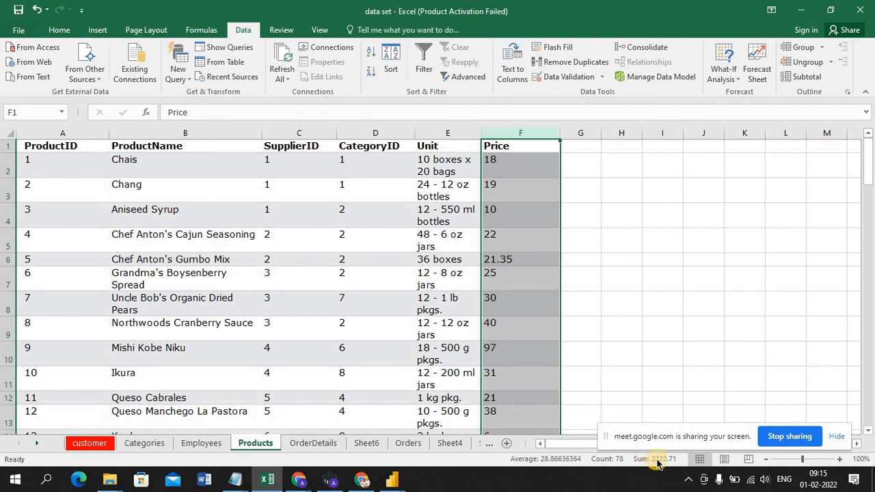
Step: Enter the note "sum look only single column" in cell H4 of the Products sheet
left_click(630, 220)
type("su")
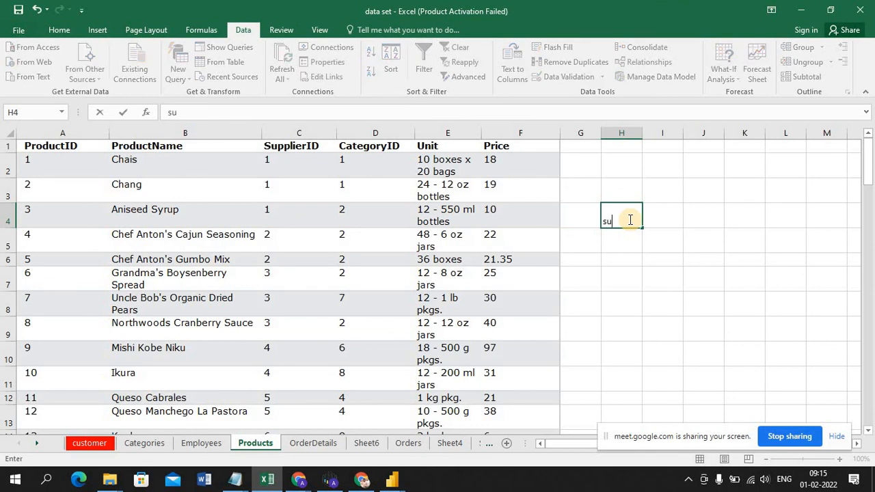
type("m look only single ")
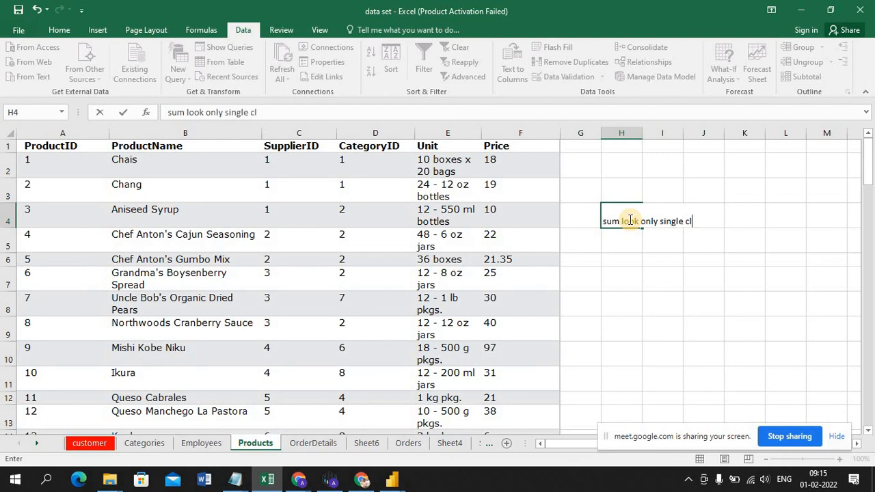
type("column")
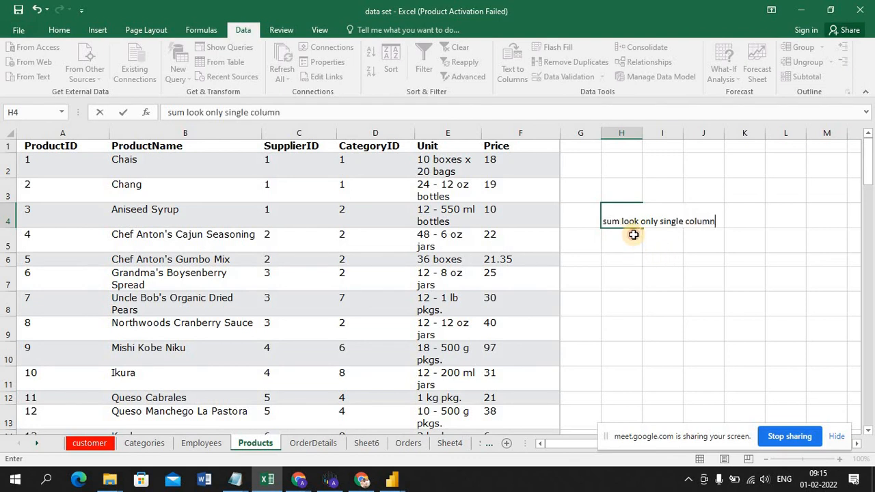
Step: Enter the note "sumx loos row level" in cell H5 of the Products sheet
left_click(633, 234)
type("sum")
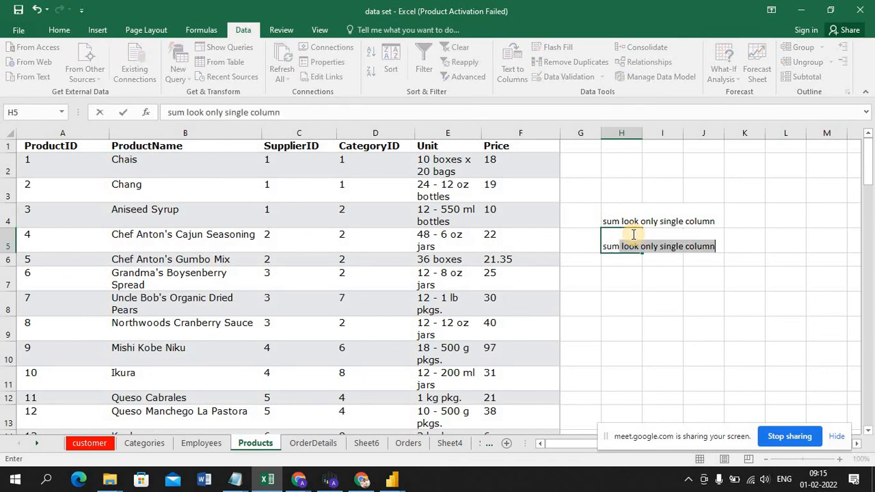
type("x l")
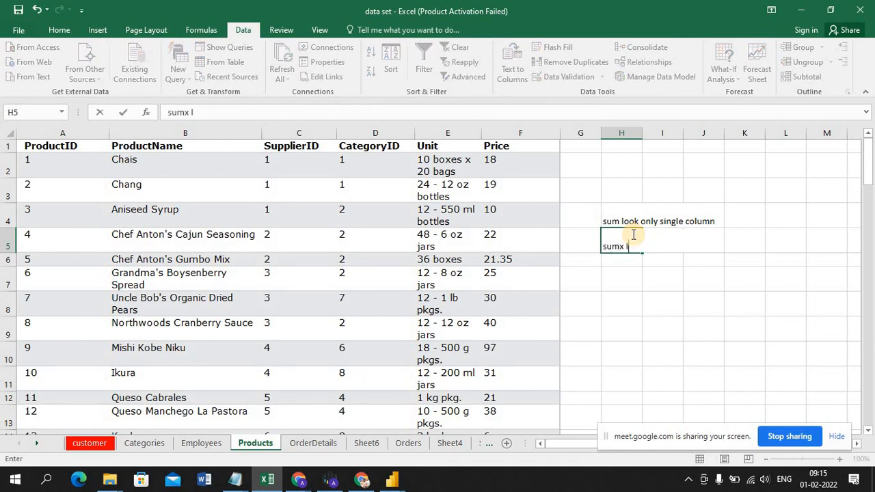
type("oos row level")
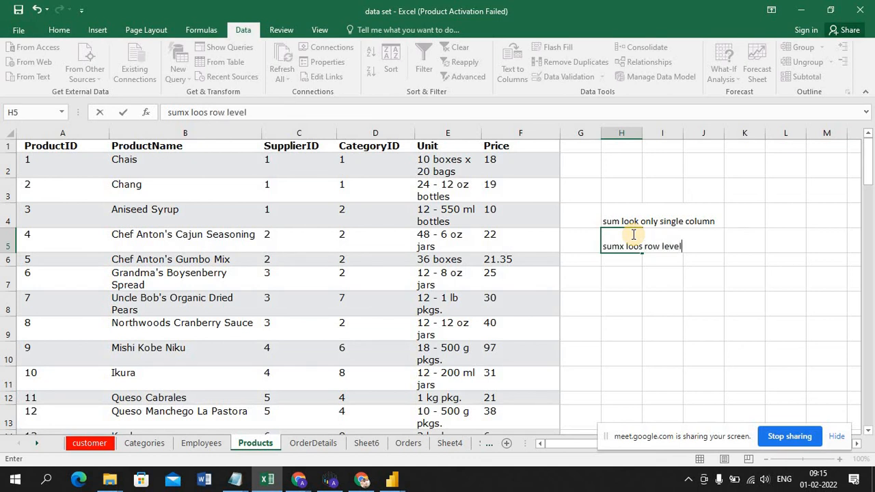
Step: Highlight rows 3 and 4 of the Products sheet one at a time and examine the Chais row as row-level examples
left_click(10, 194)
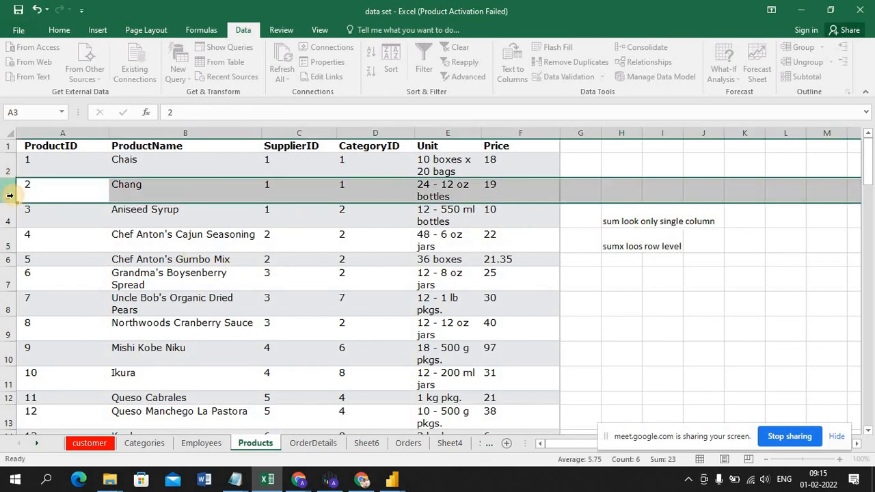
left_click(10, 215)
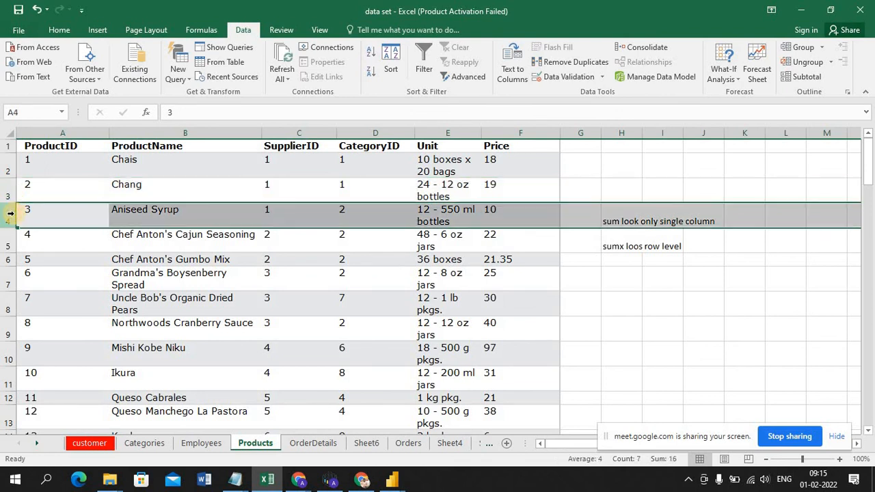
left_click(619, 263)
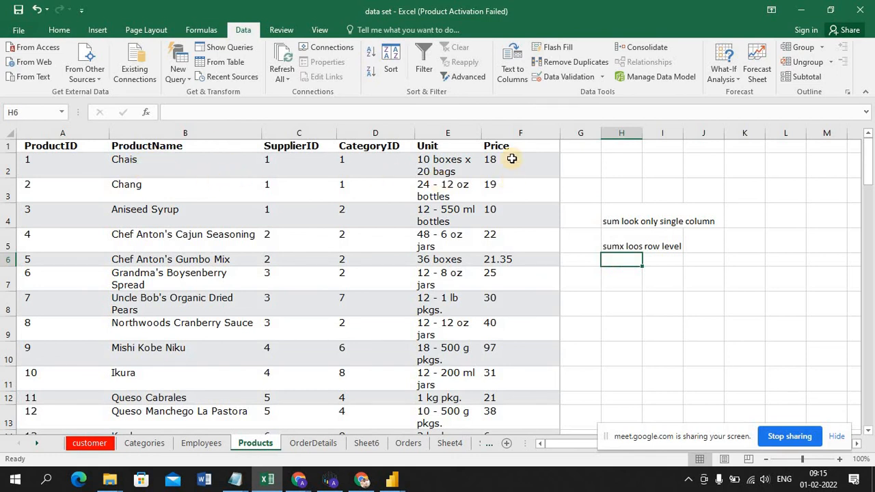
left_click(128, 159)
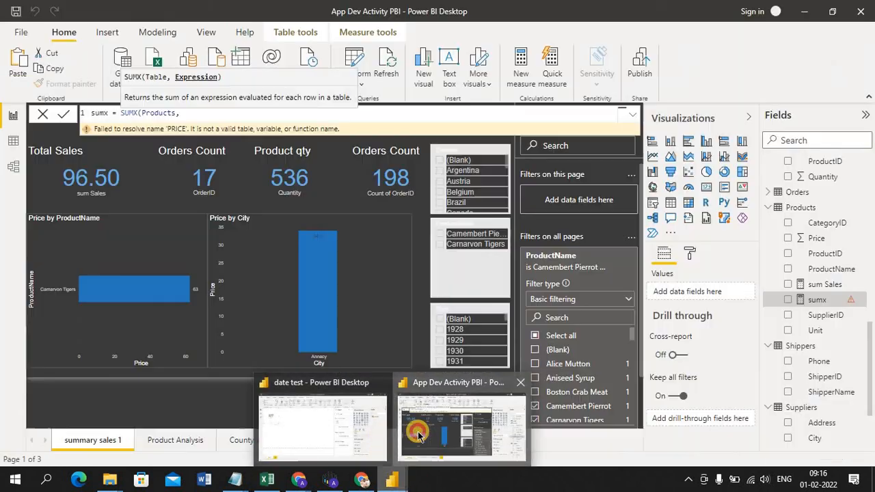
Step: Switch to the App Dev Activity PBI report in Power BI and clear the SUMX expression from the sumx measure's formula
left_click(479, 437)
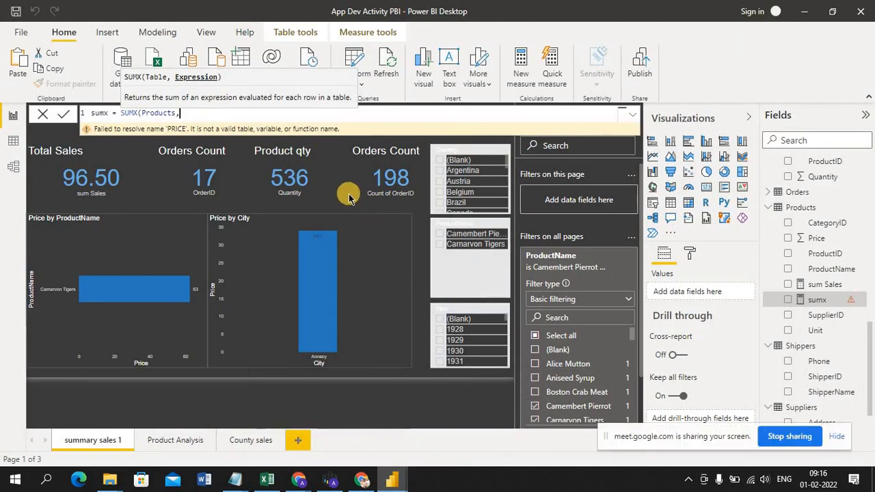
left_click(403, 406)
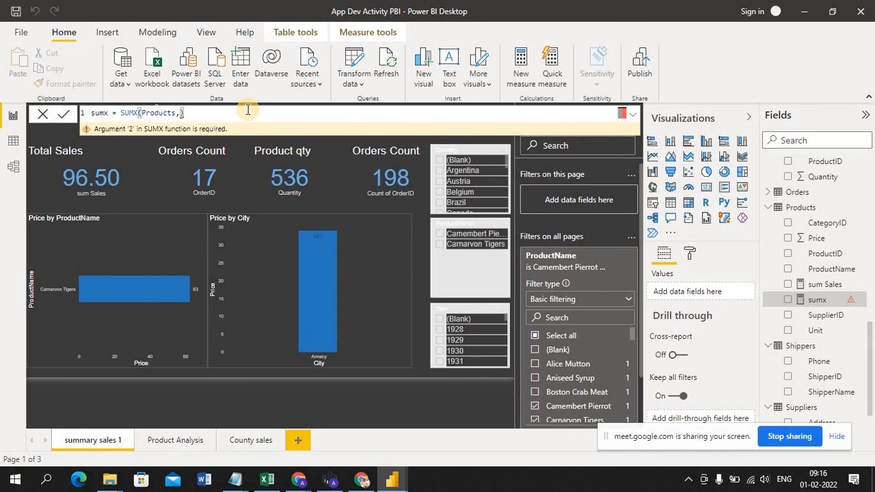
left_click(241, 116)
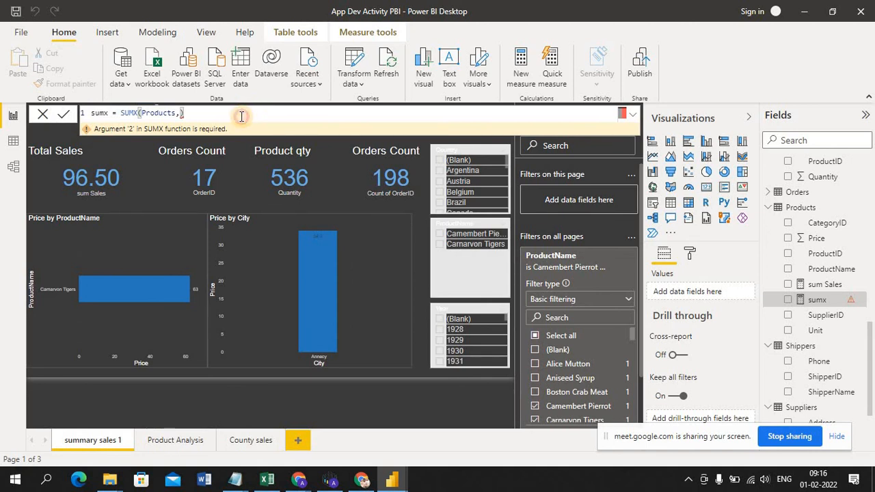
key("BackSpace")
key("BackSpace")
key("BackSpace")
key("BackSpace")
key("BackSpace")
key("BackSpace")
key("BackSpace")
key("BackSpace")
key("BackSpace")
key("BackSpace")
key("BackSpace")
key("BackSpace")
key("BackSpace")
key("BackSpace")
key("BackSpace")
key("BackSpace")
key("BackSpace")
key("BackSpace")
key("BackSpace")
key("BackSpace")
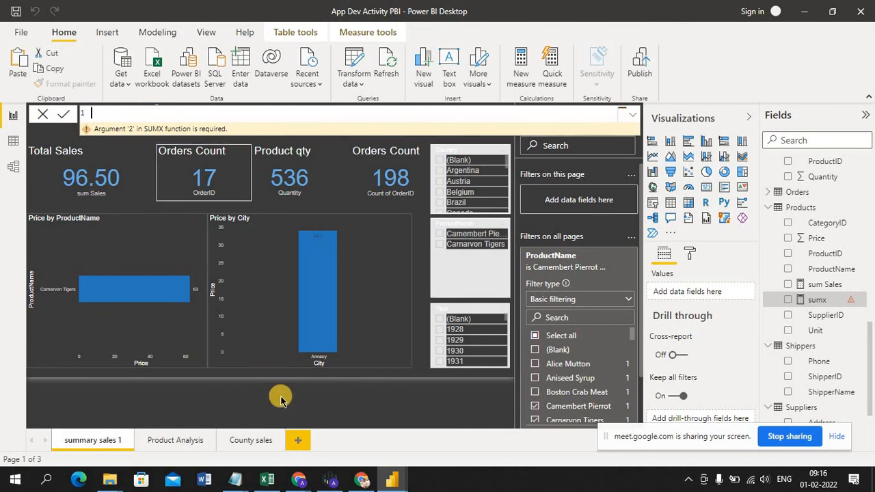
left_click(288, 423)
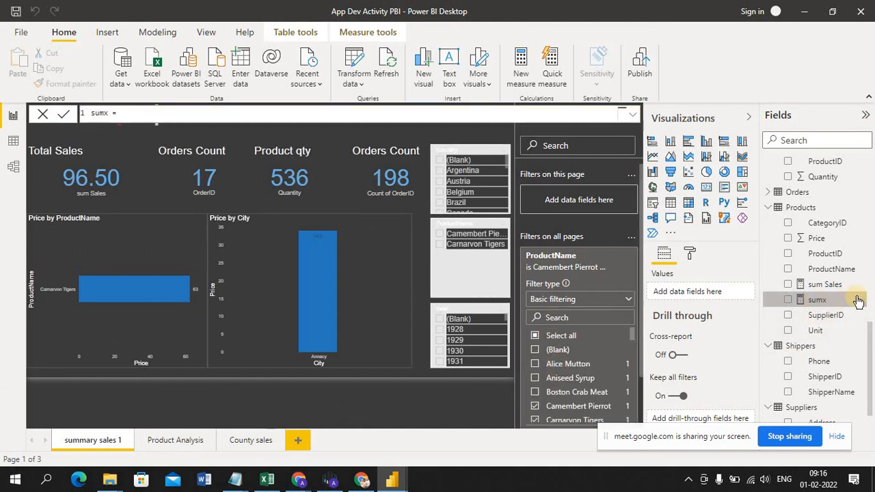
Step: Delete the sumx measure of the Products table from the model
left_click(863, 302)
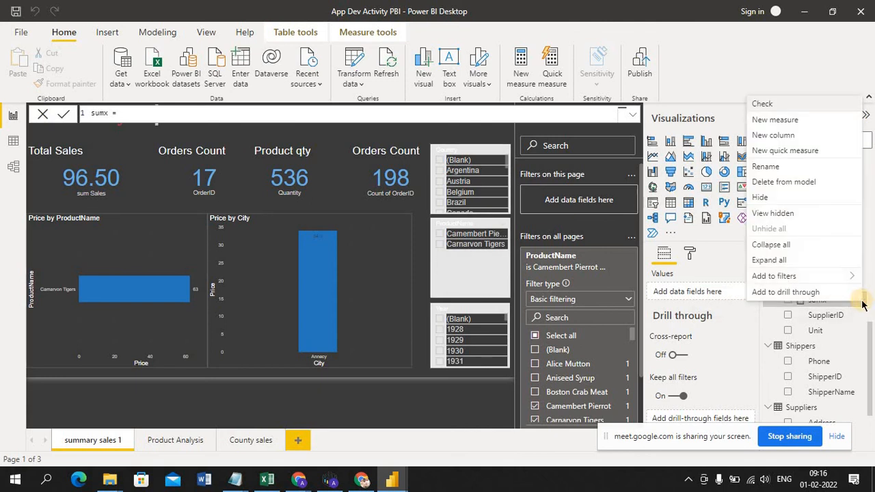
left_click(800, 182)
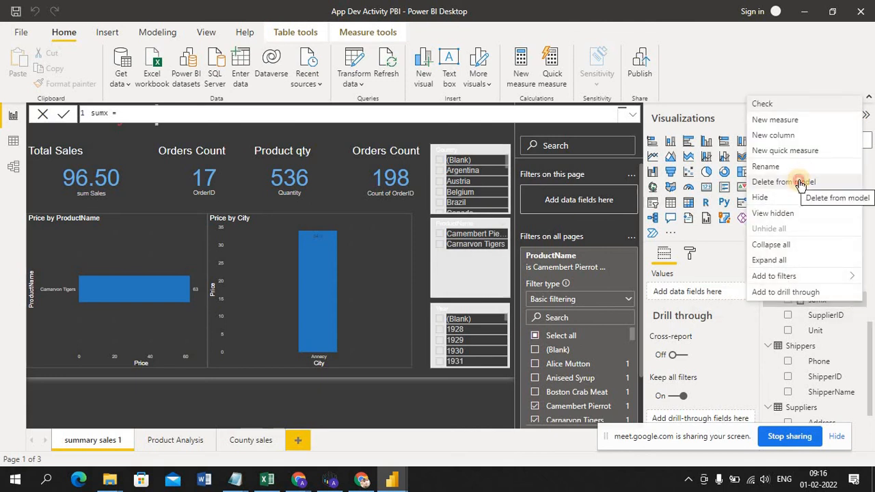
left_click(523, 267)
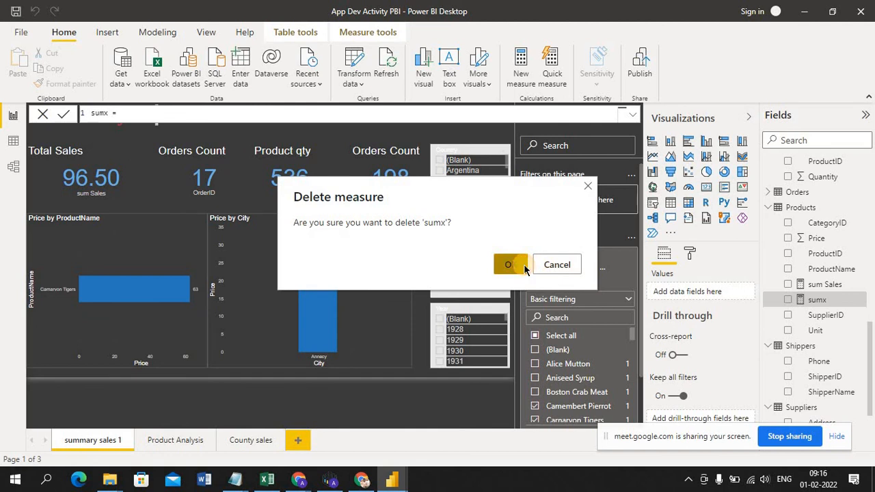
Step: View the Products table's data, return to the report and collapse the filters to enlarge the summary sales 1 page
left_click(12, 144)
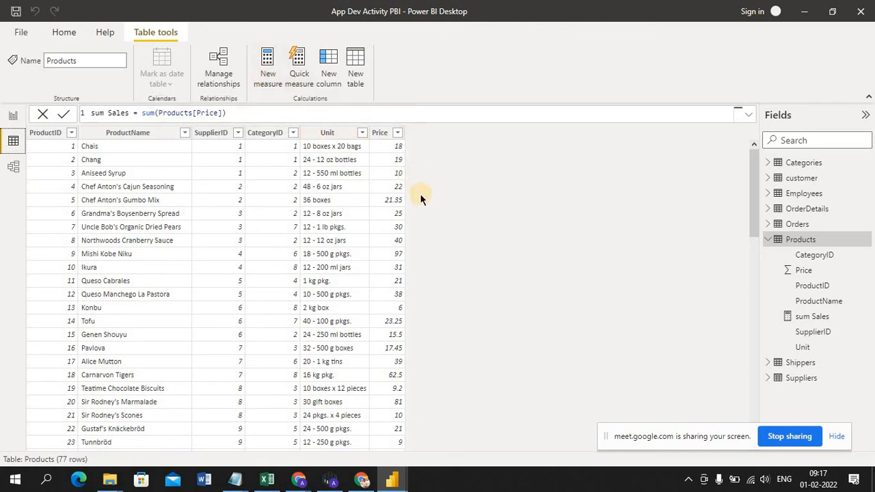
left_click(14, 117)
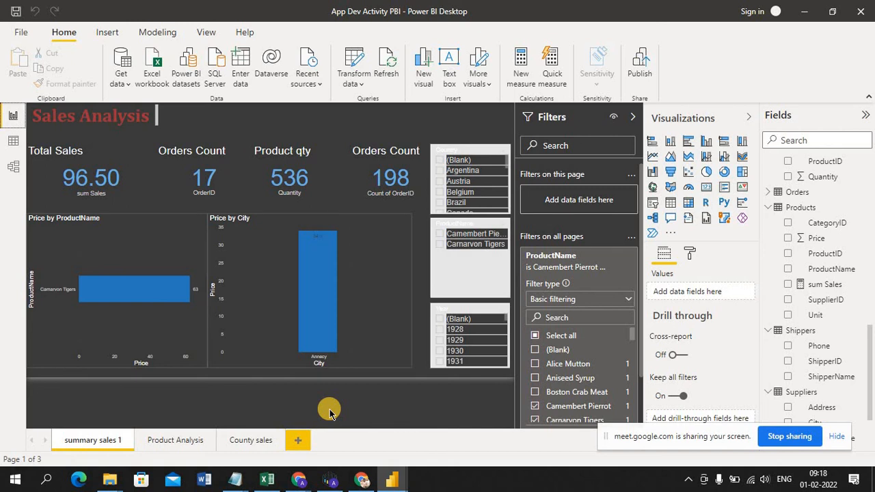
left_click(630, 118)
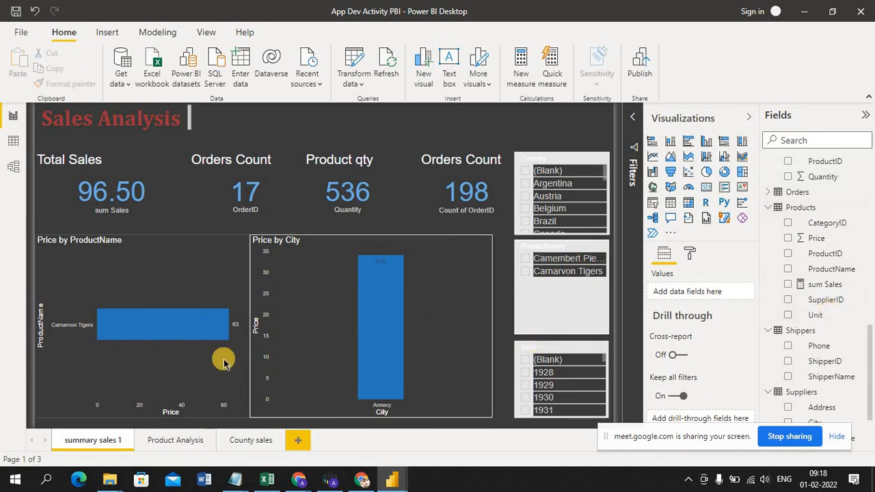
Step: Review the visuals on the Product Analysis and County sales pages and return to summary sales 1
left_click(187, 441)
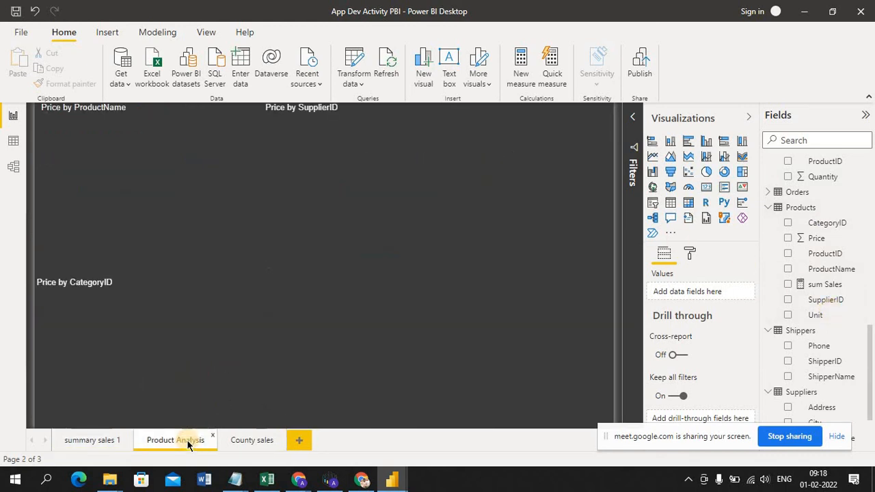
left_click(240, 441)
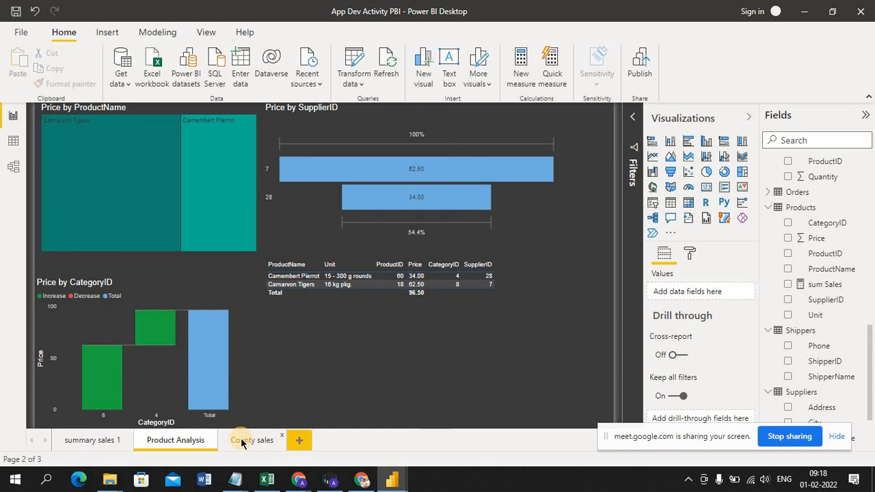
left_click(93, 440)
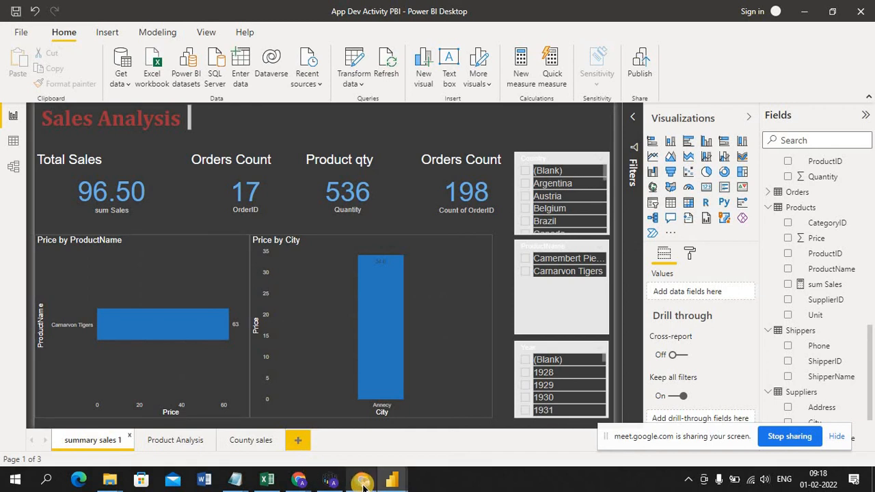
Step: Switch to the Google Meet call in Chrome and start leaving the video call
mouse_move(363, 484)
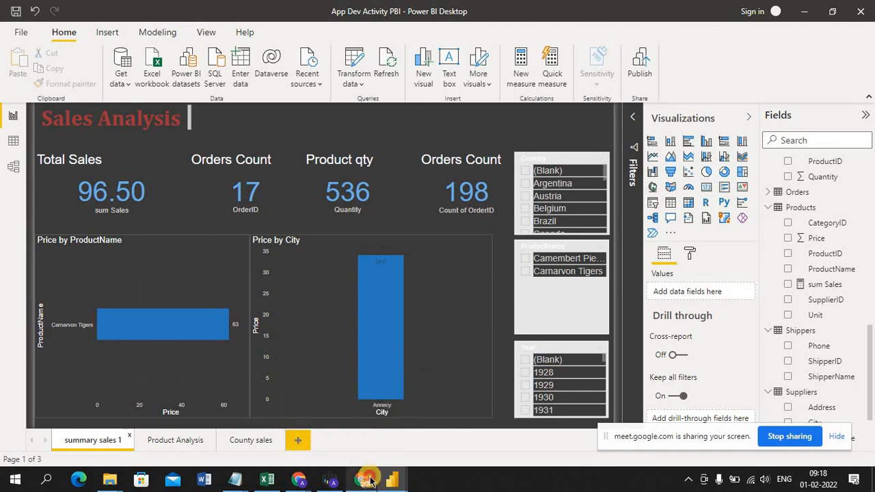
left_click(369, 481)
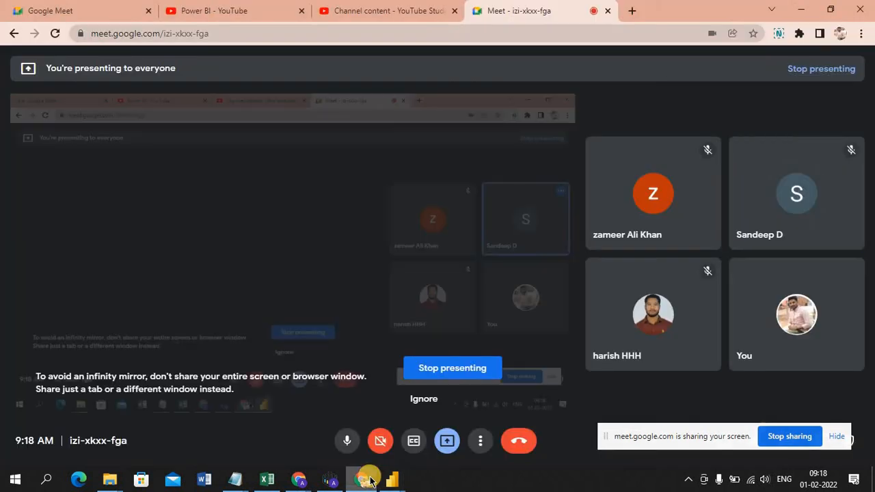
left_click(517, 442)
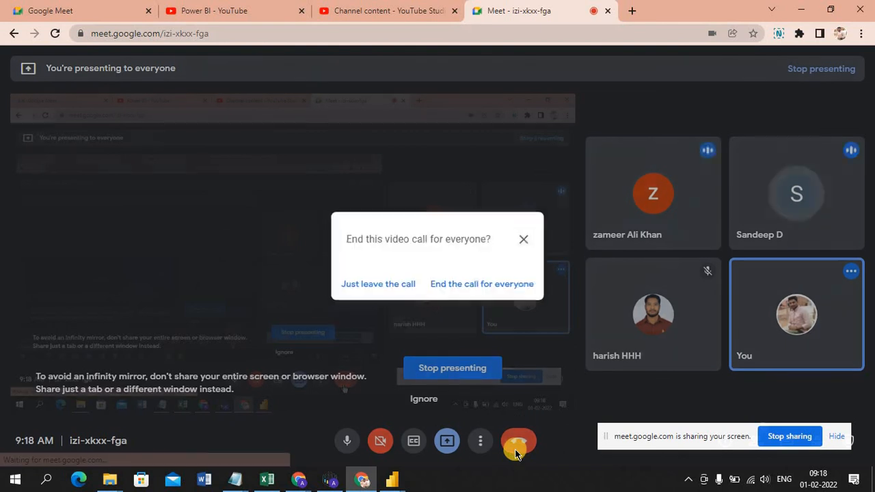